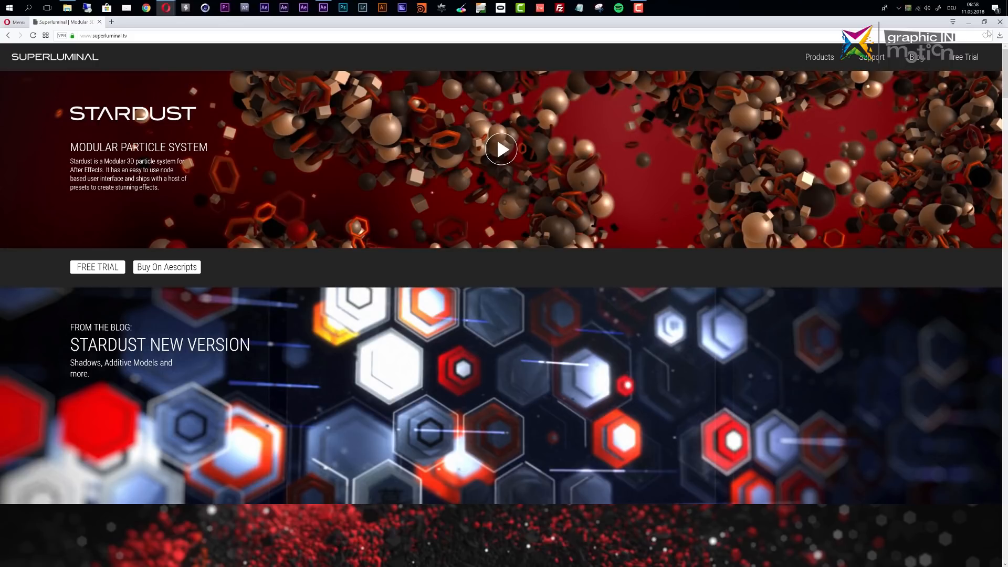
- Switch to After Effects and create a composition named Digital City with the HDTV 1080 25 preset and a 125-frame duration
left_click(968, 22)
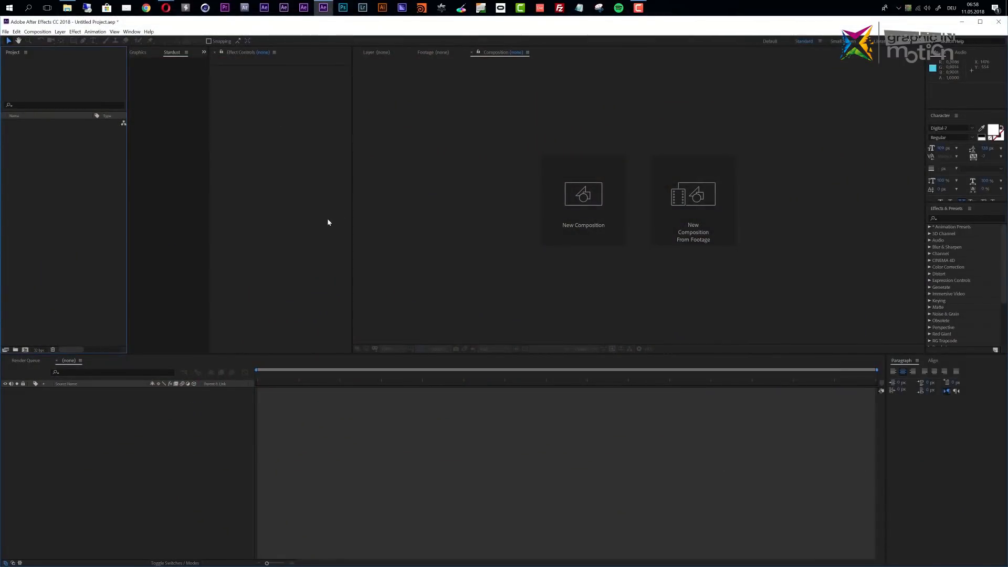
left_click(590, 201)
left_click(252, 228)
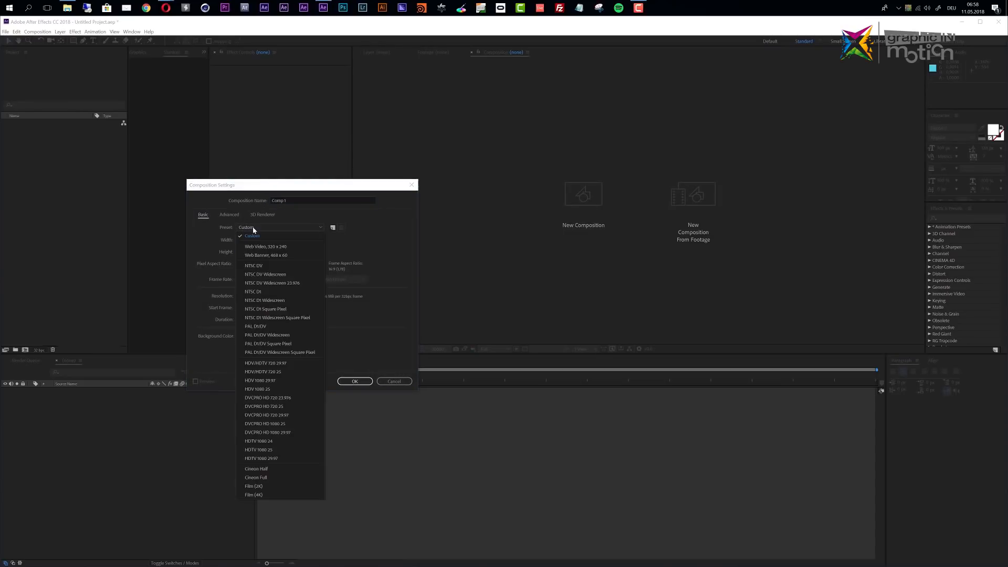
left_click(263, 450)
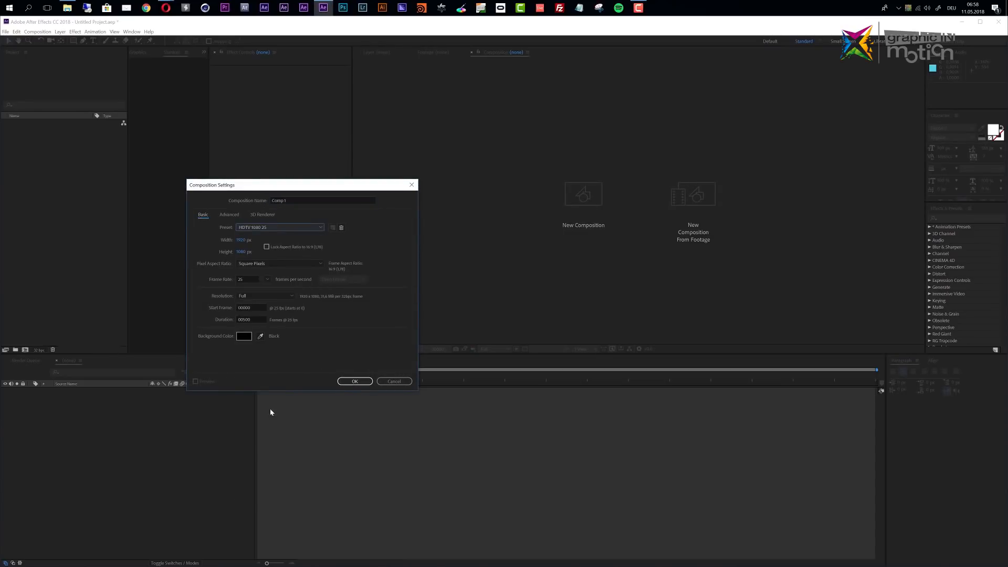
left_click(253, 319)
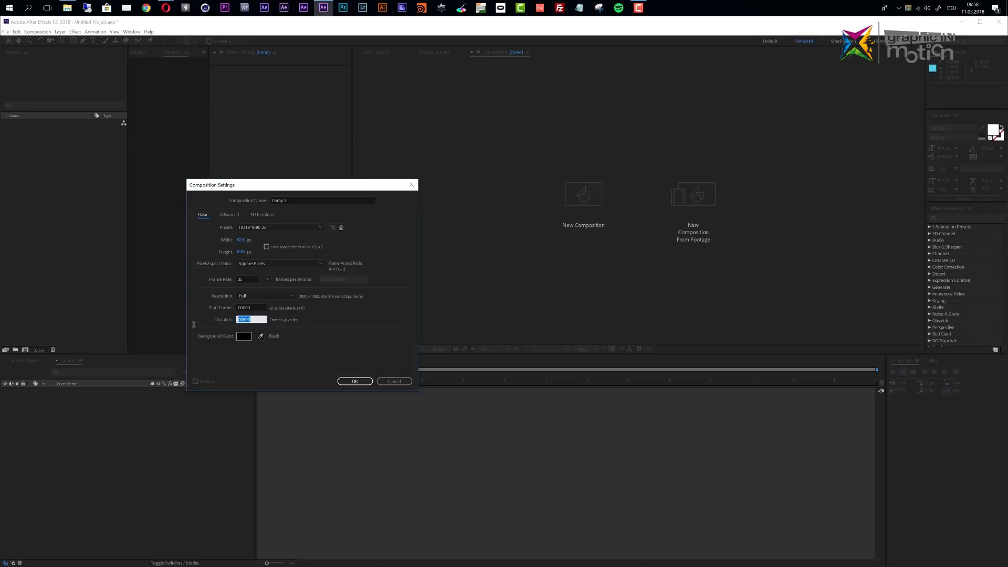
type("125")
left_click(298, 201)
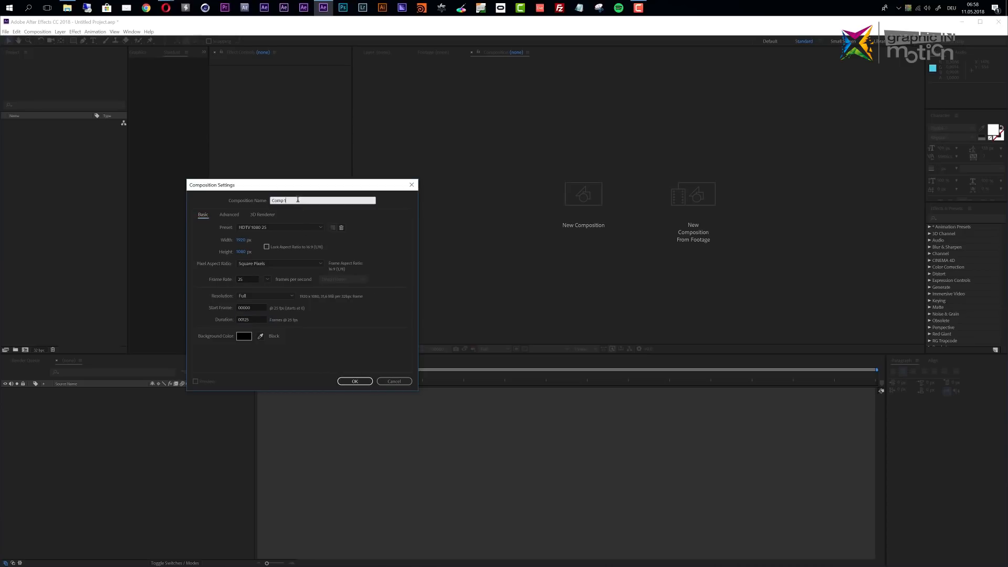
key("BackSpace")
key("BackSpace")
key("BackSpace")
key("BackSpace")
key("Return")
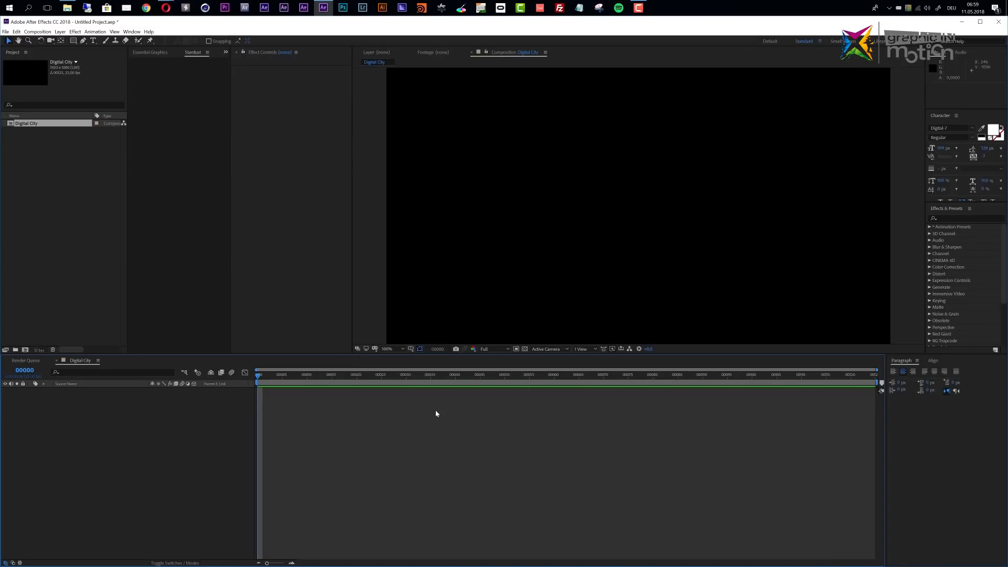
- Add a white, comp-sized solid layer named STardust to the Digital City composition
key("ctrl+y")
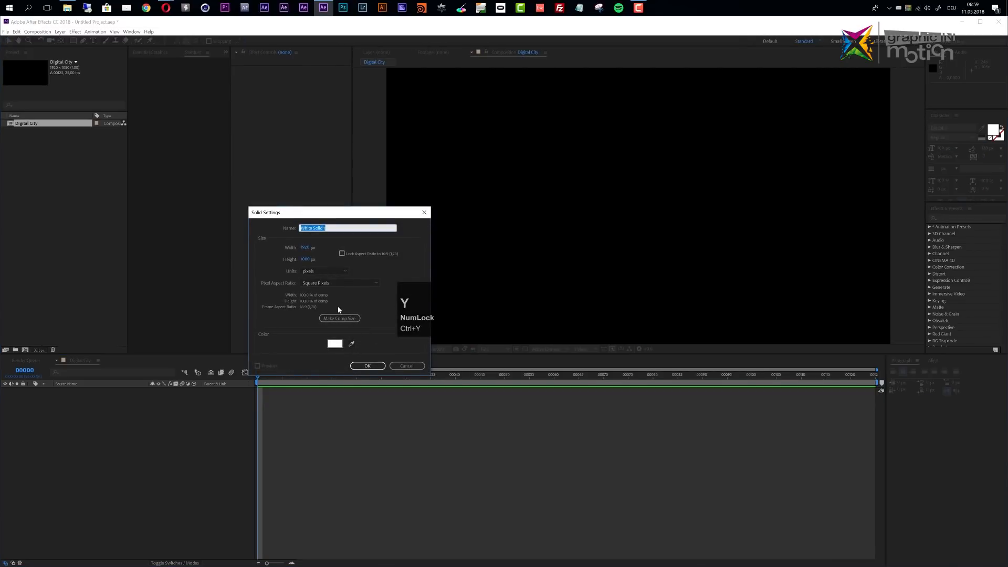
type("STardust")
key("Return")
- Apply the Stardust effect to the STardust solid and scrub the timeline to frame 28 to preview the particles
left_click(958, 217)
type("Star")
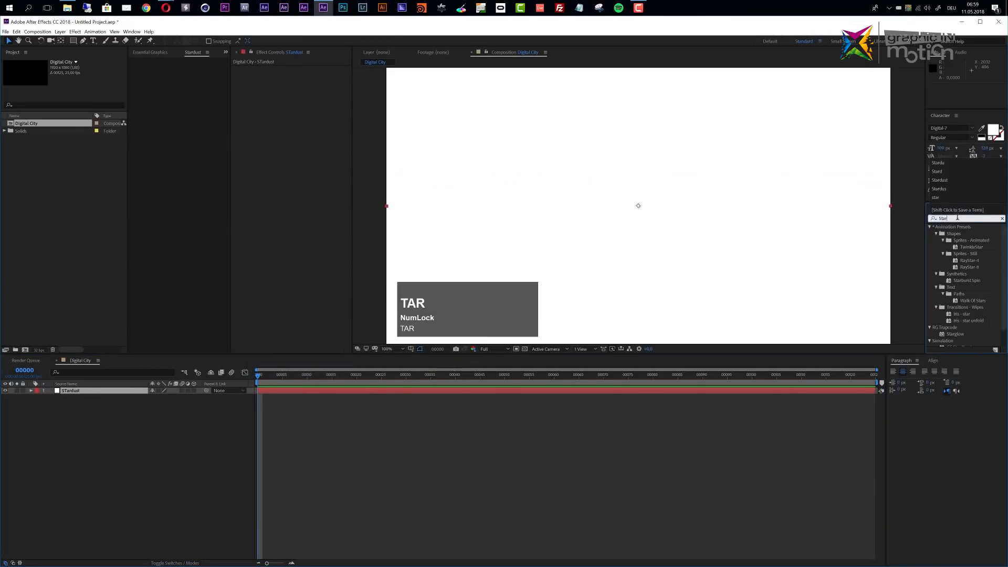
type("dust")
left_click_drag(953, 234, 721, 393)
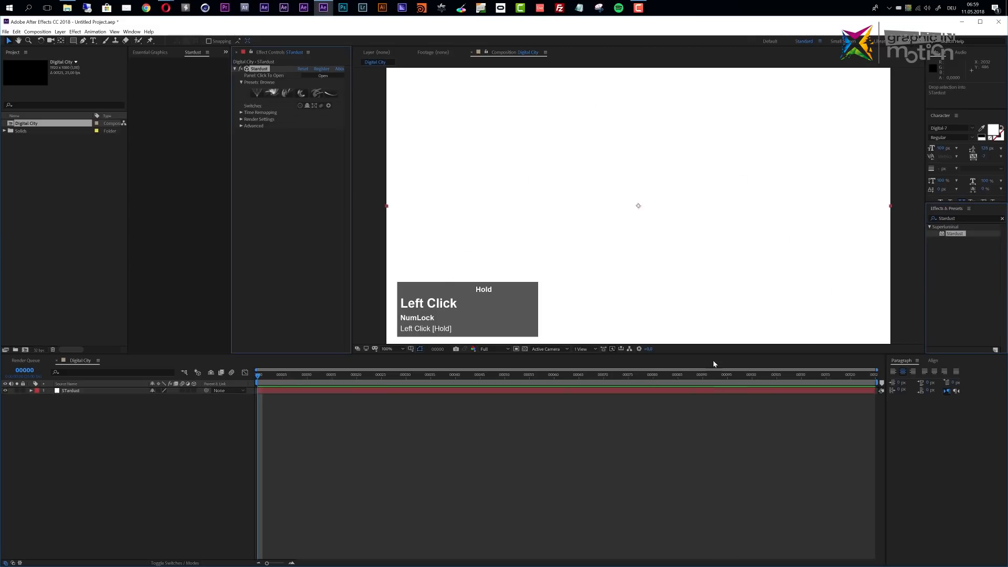
left_click_drag(273, 377, 396, 375)
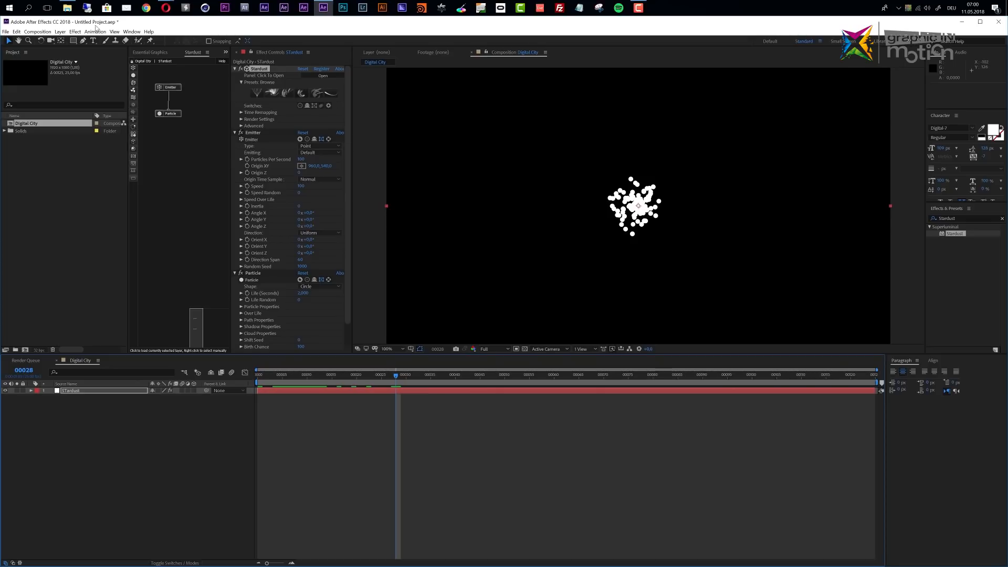
- Create a second composition named City Layout with a width and height of 2000 px
left_click(37, 31)
left_click(38, 41)
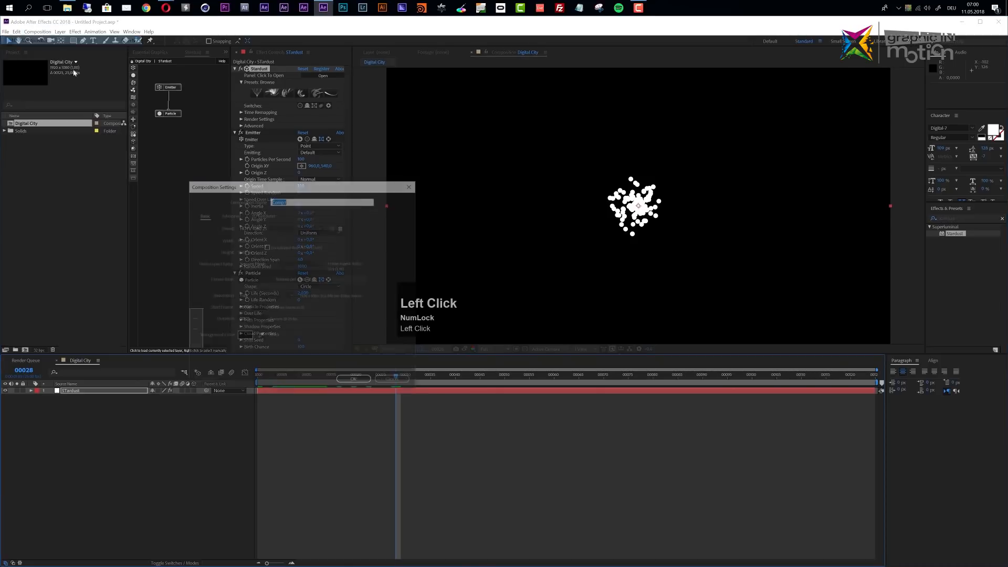
left_click(245, 240)
type("2000")
key("Tab")
type("2000")
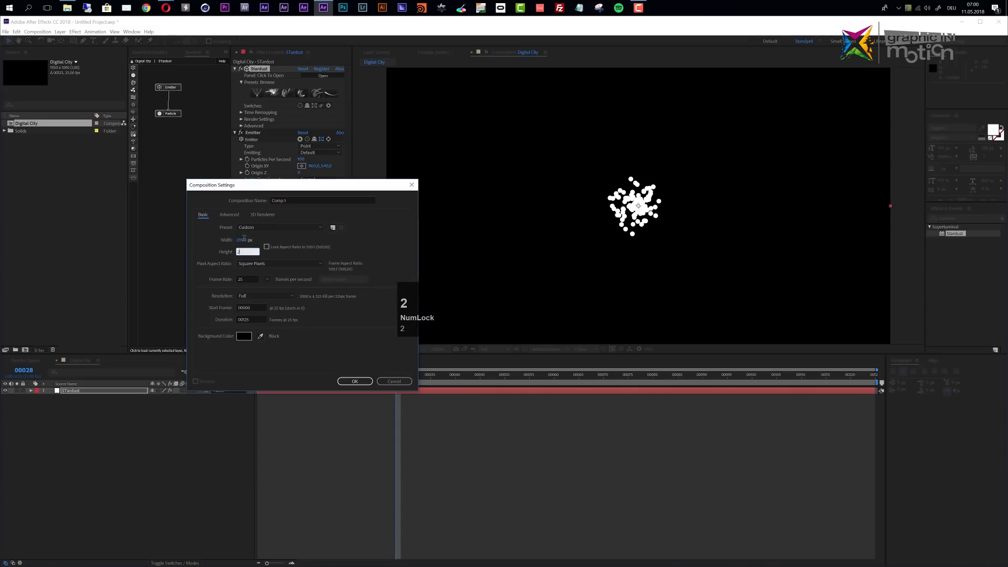
left_click(289, 199)
key("BackSpace")
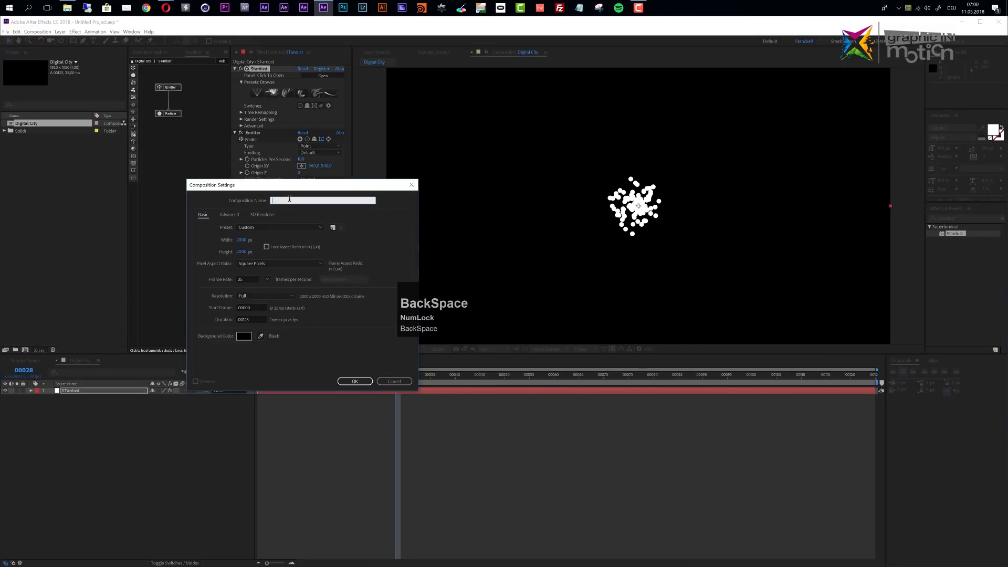
type("City Layout")
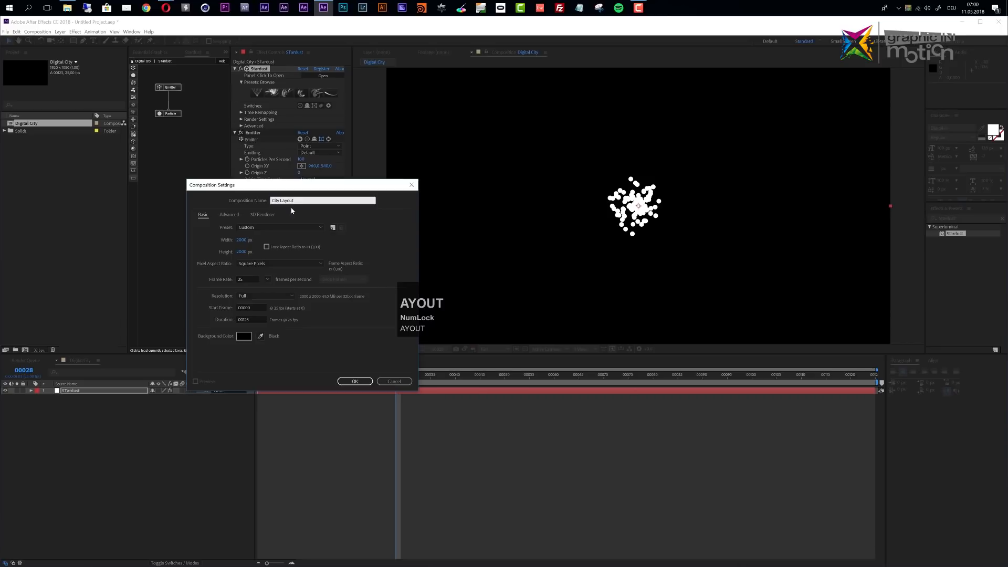
left_click(355, 381)
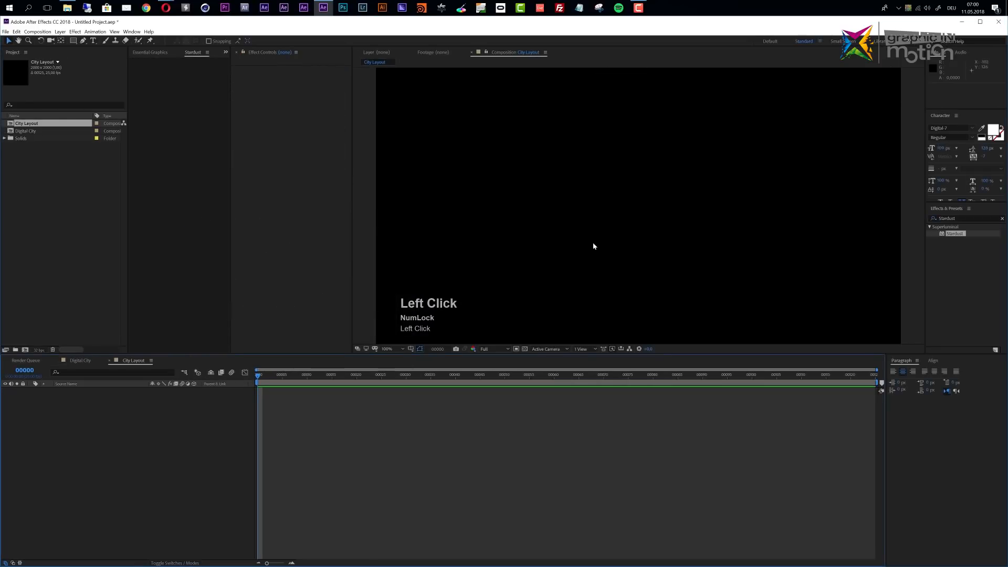
- Add a white solid named City Layout at composition size to the City Layout composition
scroll(574, 283, "down", 2)
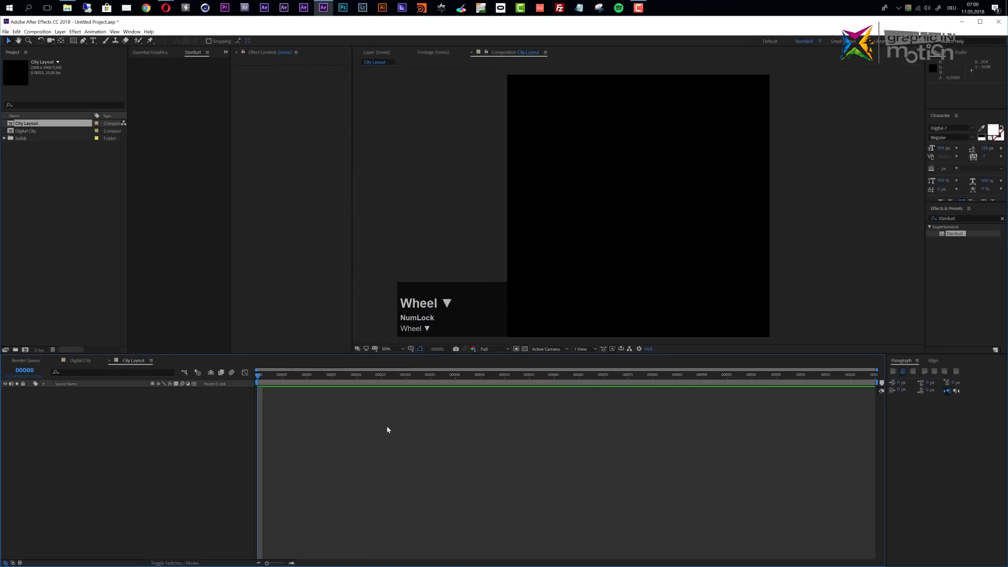
key("ctrl+y")
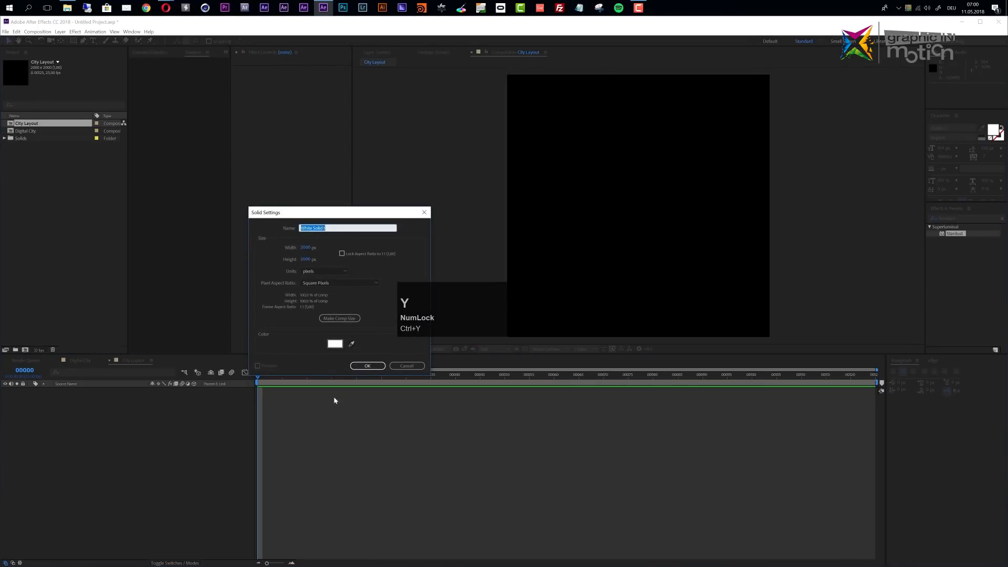
left_click(333, 319)
left_click_drag(329, 229, 237, 237)
type("City Layout")
key("Return")
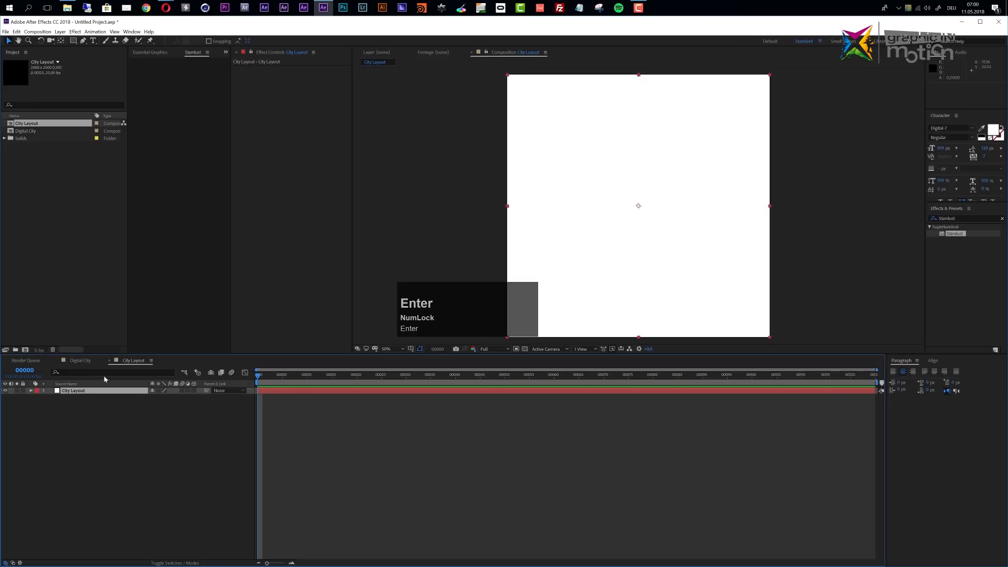
- Change the City Layout solid's color to medium gray, hex 767676
left_click(37, 32)
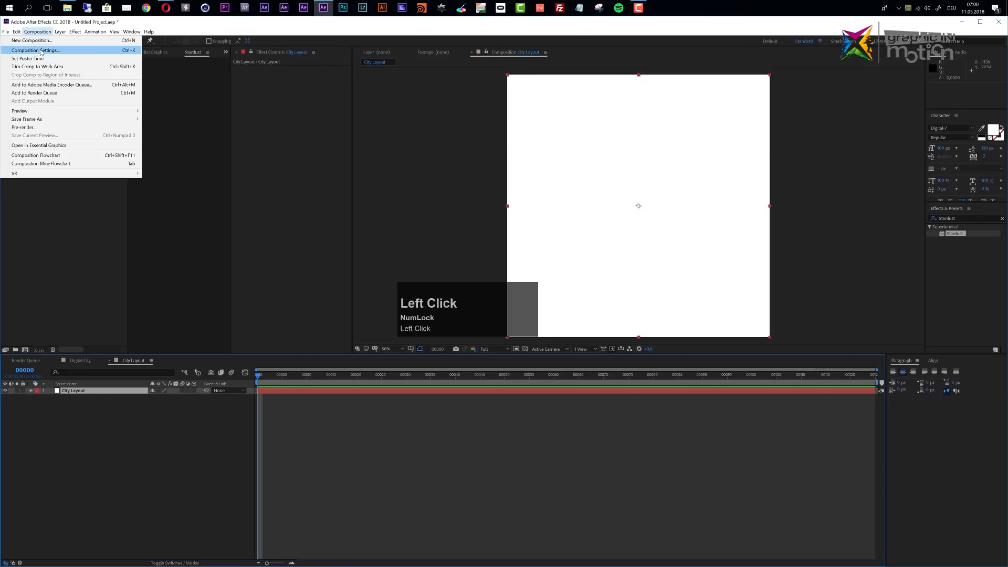
mouse_move(60, 32)
left_click(46, 49)
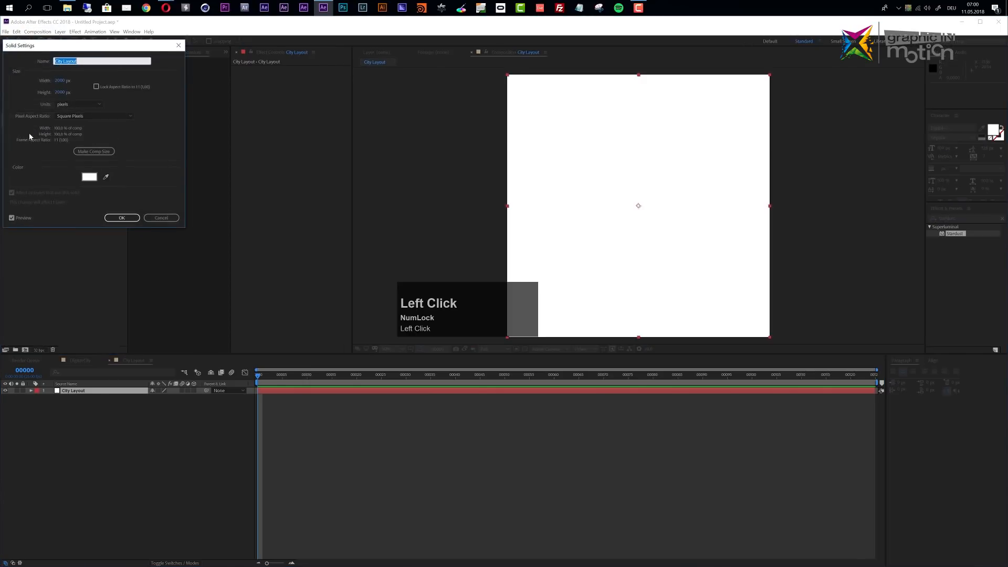
left_click(87, 178)
left_click_drag(11, 122, 9, 112)
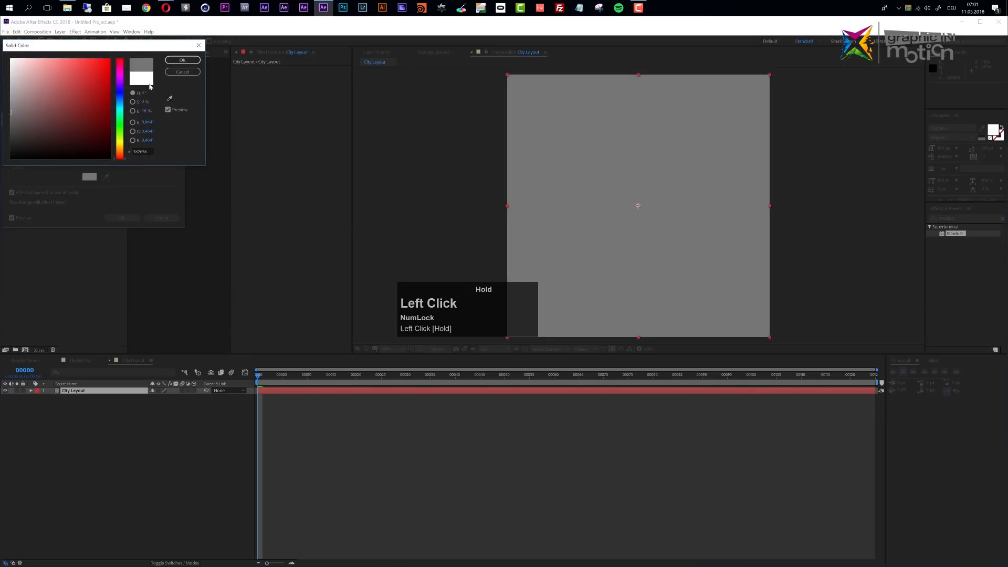
left_click(182, 59)
left_click(134, 217)
- Show the grid in the composition view and turn on snapping to the grid
left_click(115, 32)
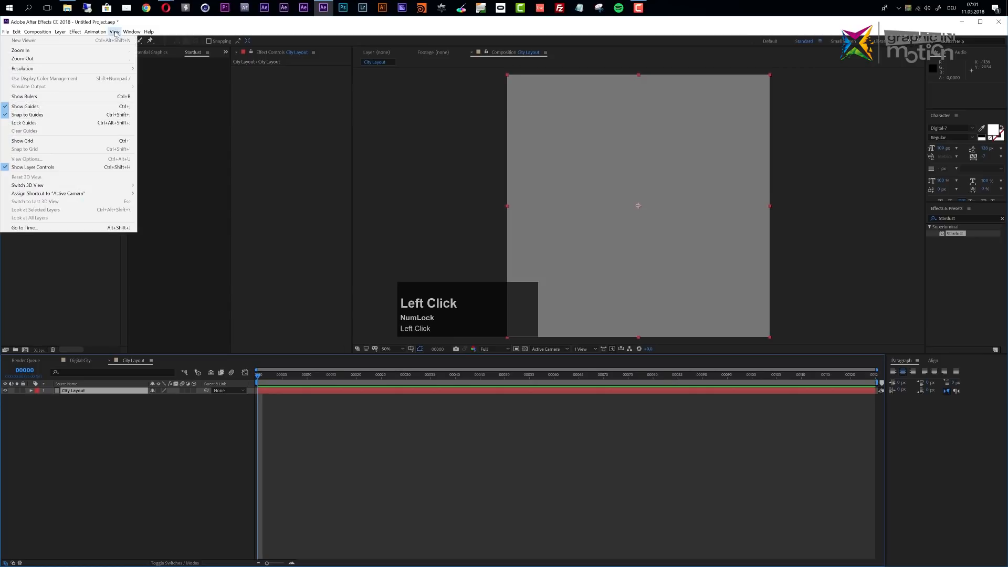
left_click(105, 141)
left_click(114, 32)
left_click(41, 149)
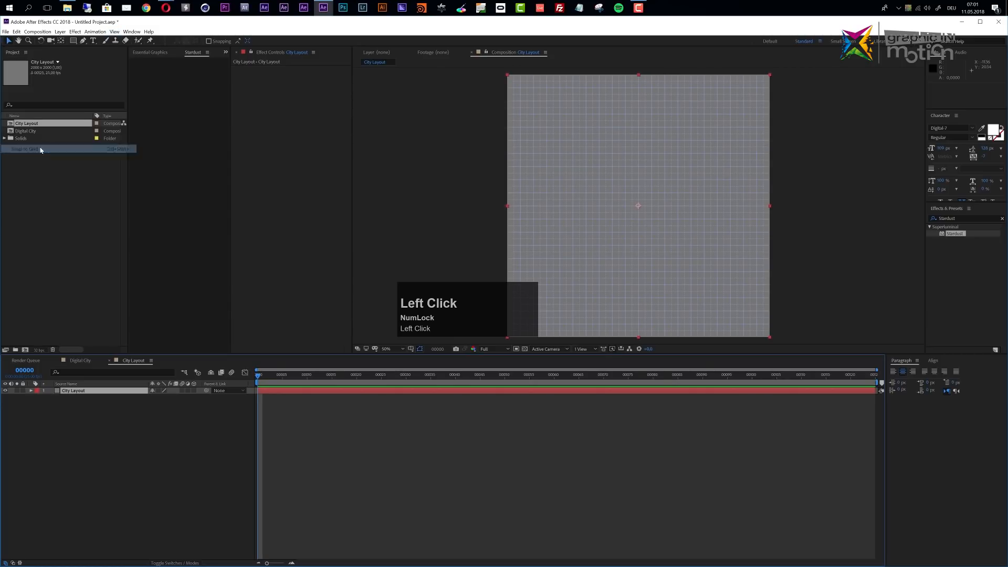
- Check the gridline spacing and subdivisions in the Grids & Guides preferences
scroll(693, 164, "up", 2)
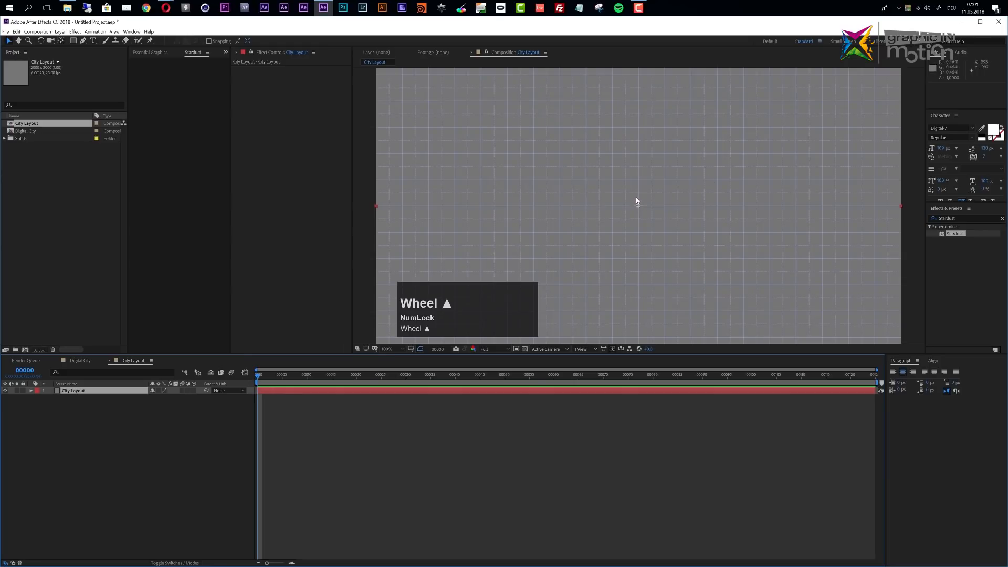
left_click(16, 31)
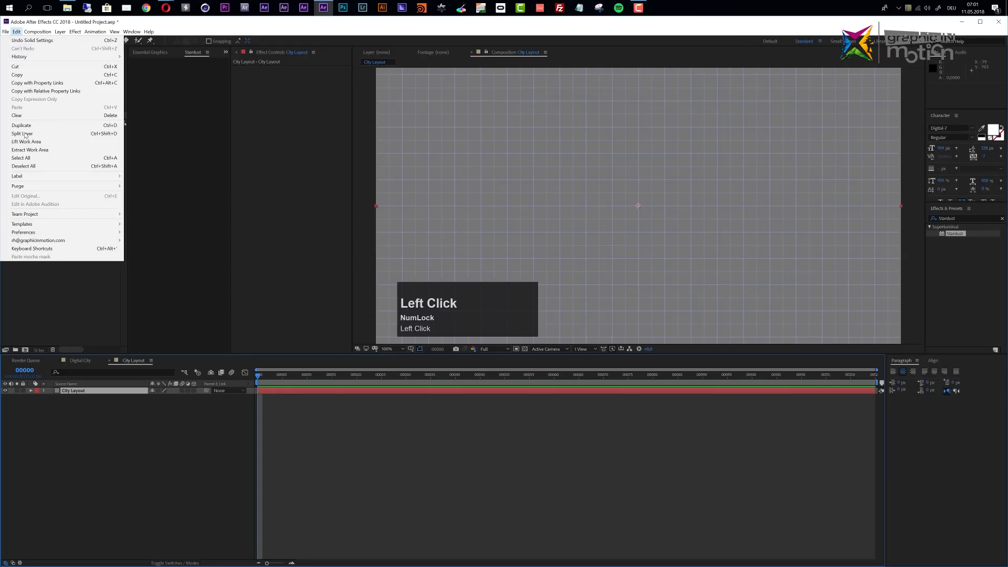
mouse_move(36, 235)
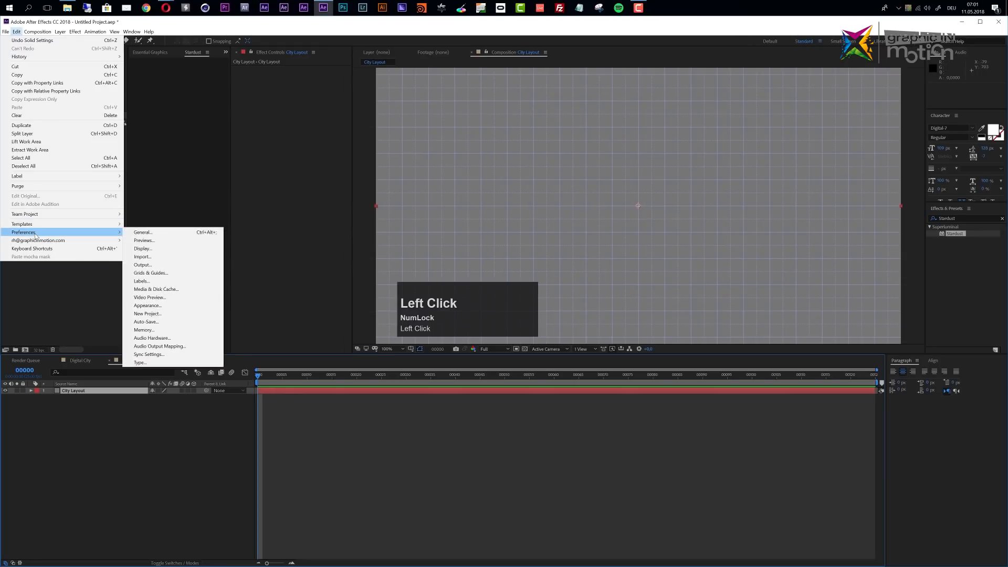
left_click(168, 277)
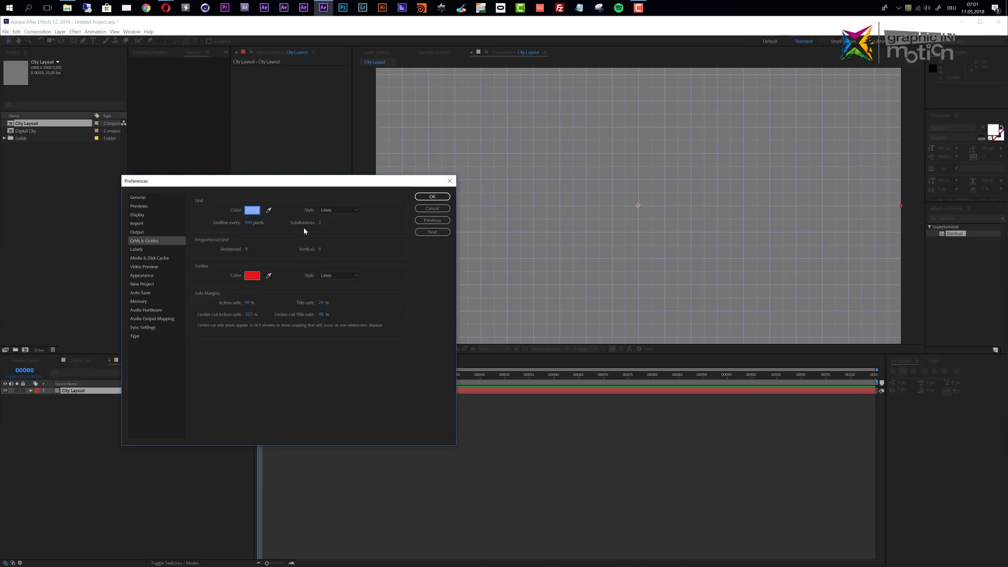
left_click(432, 196)
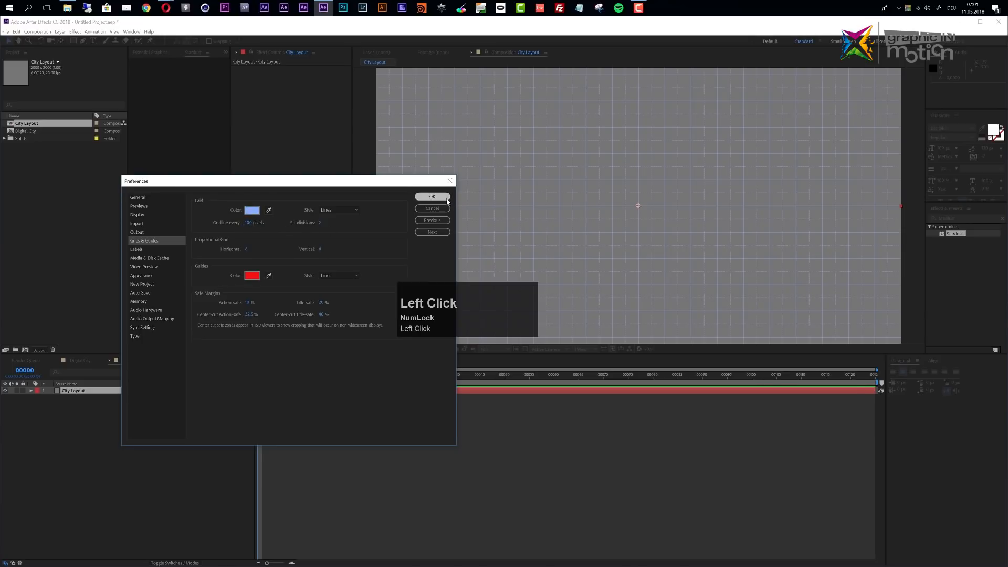
scroll(673, 219, "down", 1)
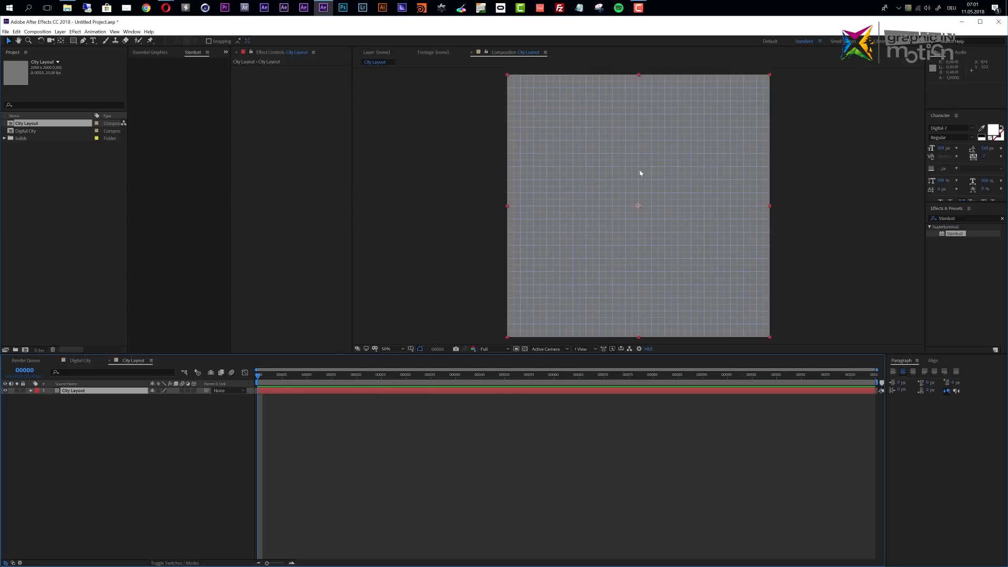
- Draw a full-height rectangular mask about 11 grid cells wide down the middle of the City Layout solid
left_click(482, 396)
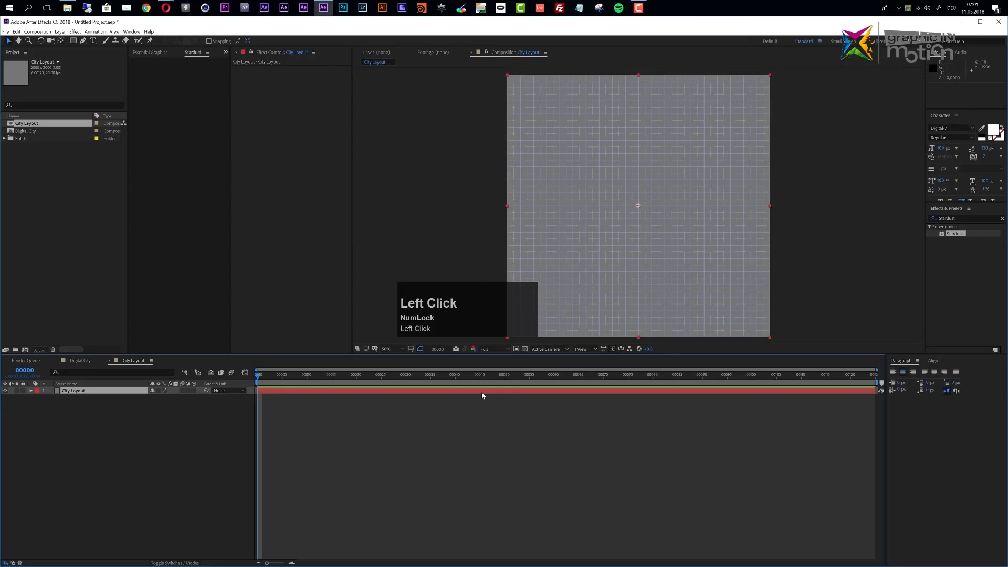
left_click(73, 41)
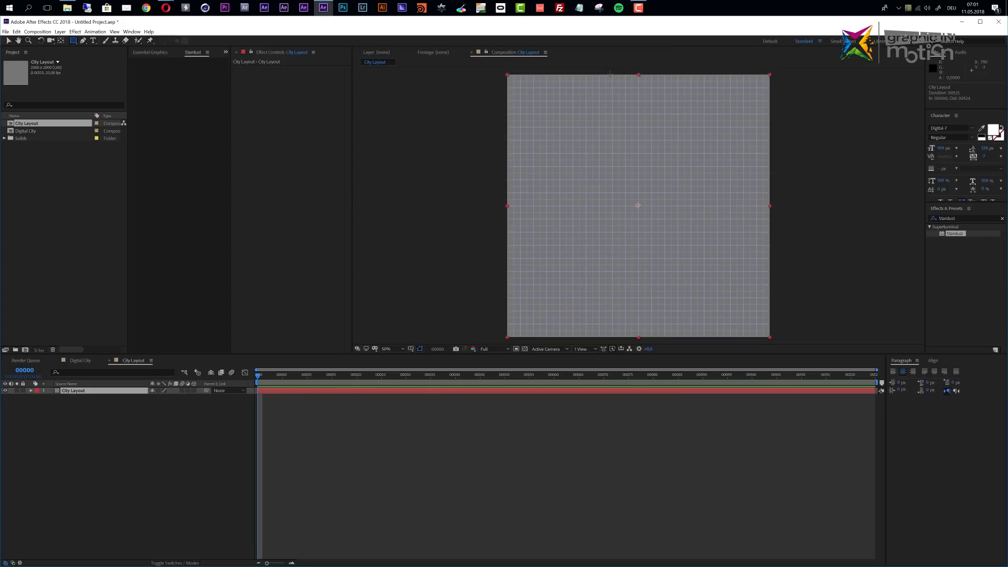
left_click_drag(606, 74, 677, 342)
left_click(652, 417)
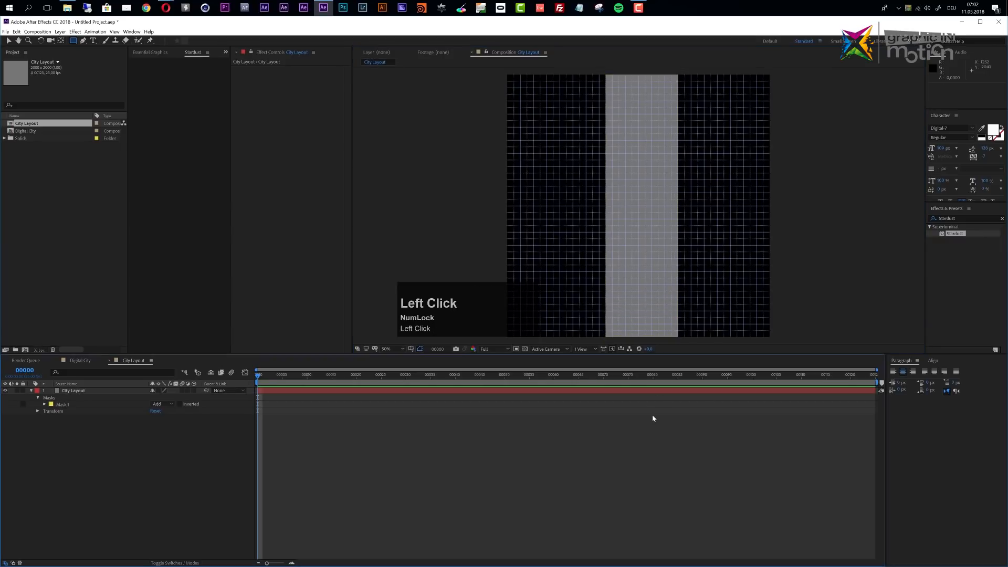
- Move the right edge of the City Layout mask inward by one grid cell, making it 10 cells wide
left_click(651, 390)
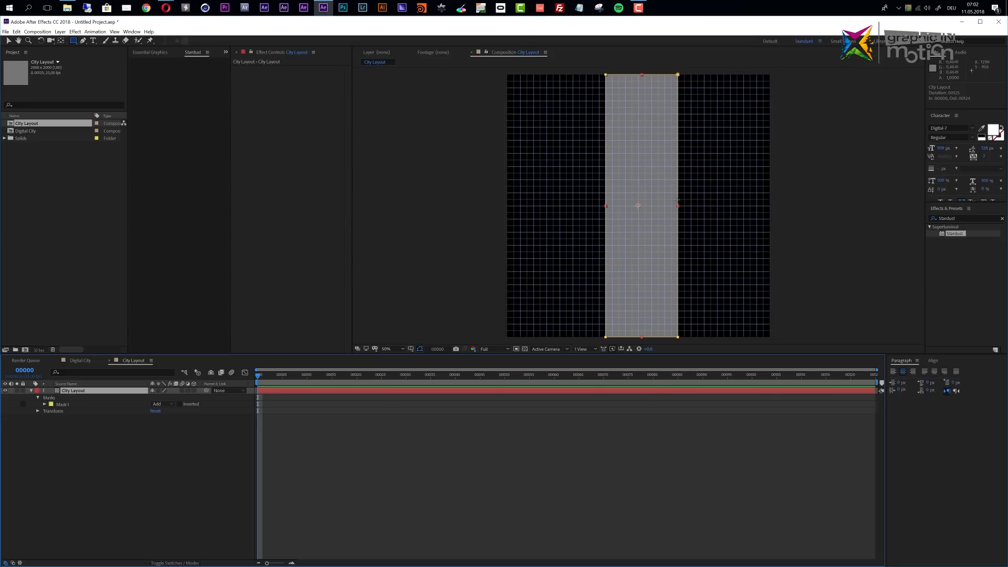
key("v")
left_click(678, 202)
double_click(678, 201)
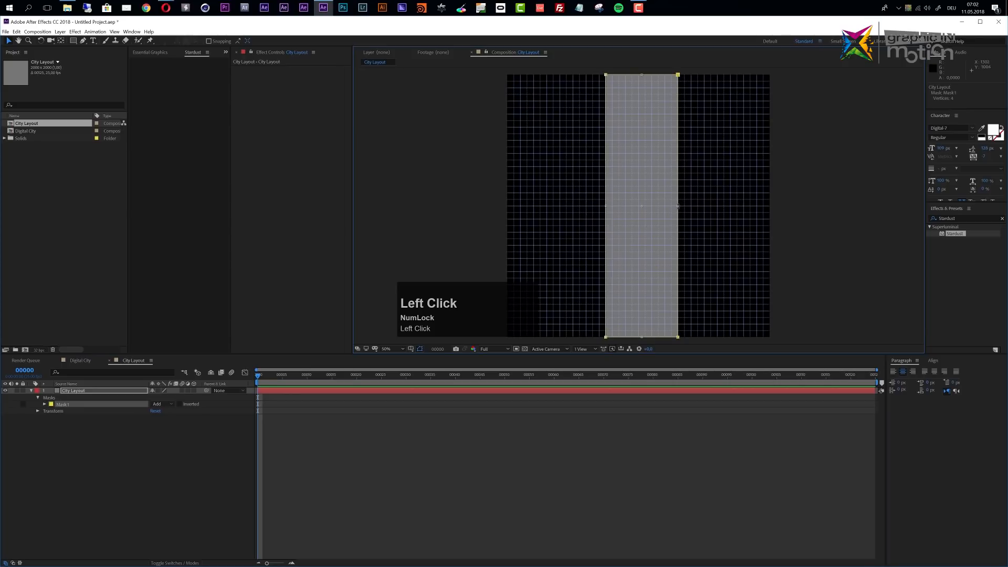
left_click_drag(676, 206, 671, 209)
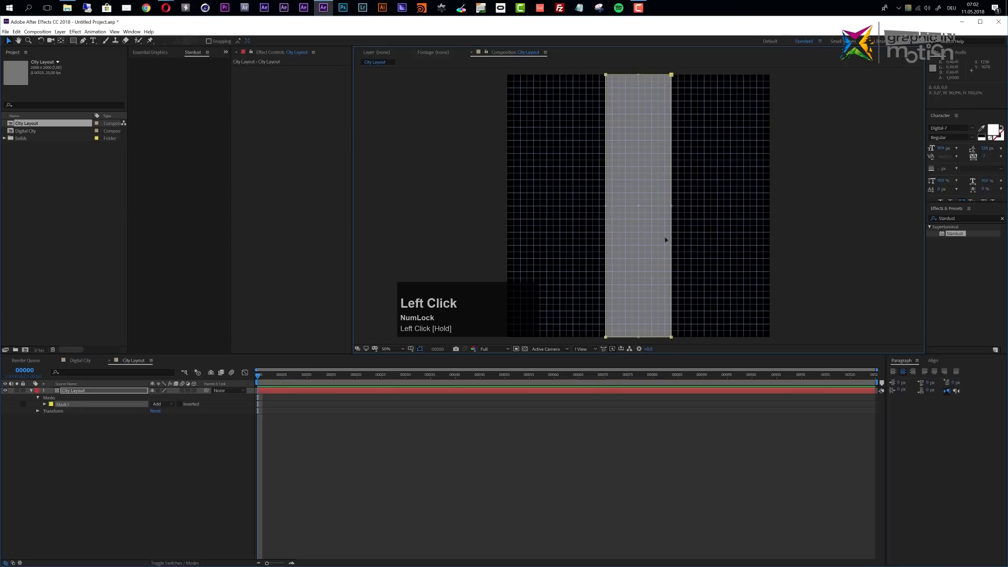
- Draw two rectangular masks of 200 x 150 px side by side in the upper right area of the City Layout solid, one grid cell apart
left_click(629, 440)
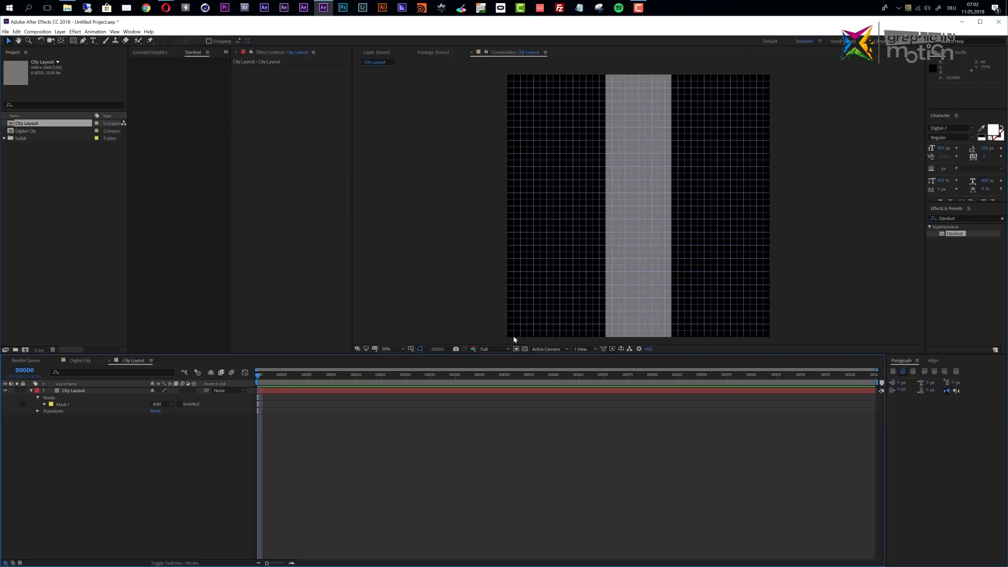
left_click(390, 395)
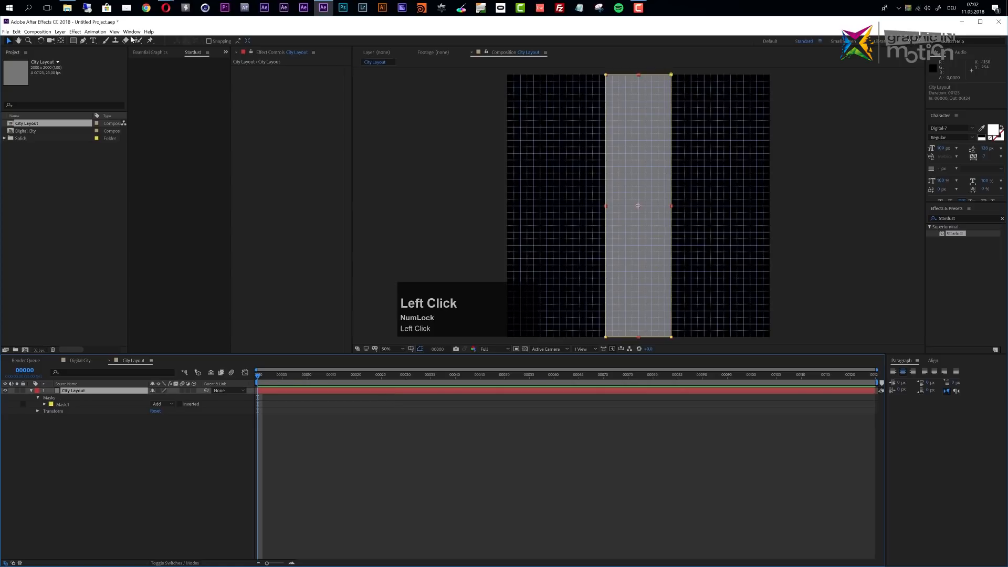
left_click(73, 41)
scroll(751, 144, "up", 1)
key("space")
left_click_drag(750, 147, 584, 294)
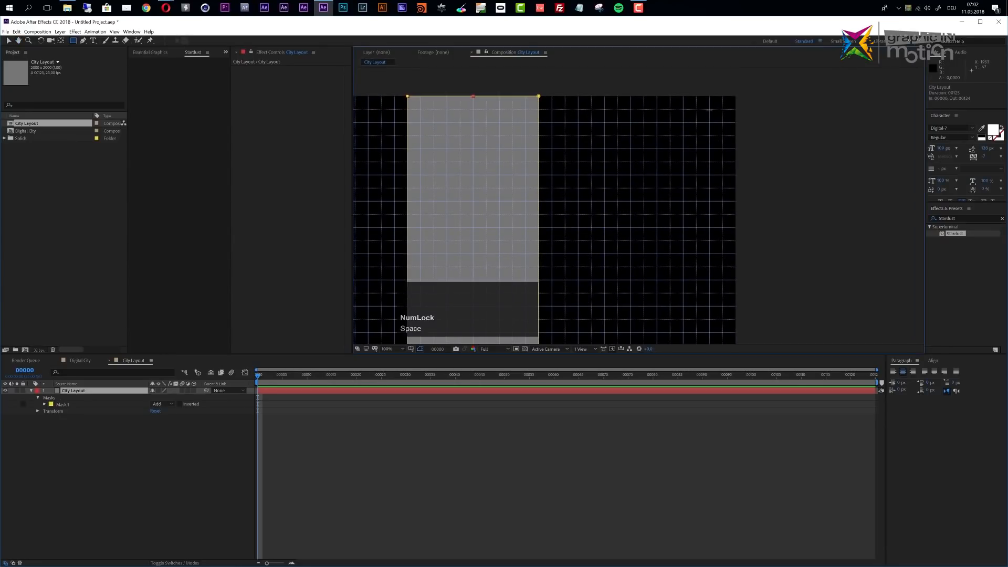
left_click_drag(643, 110, 696, 149)
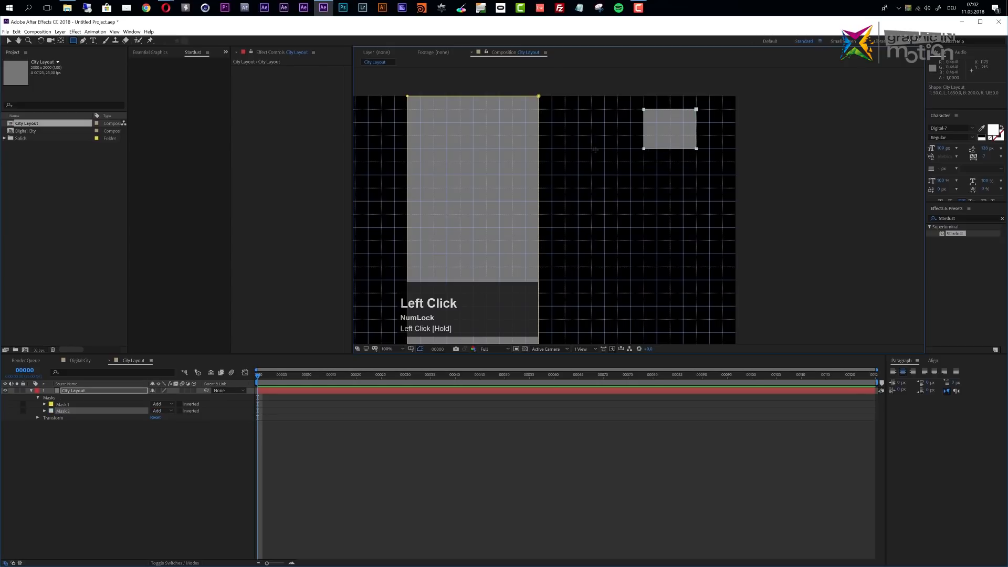
scroll(662, 164, "down", 2)
scroll(662, 164, "up", 2)
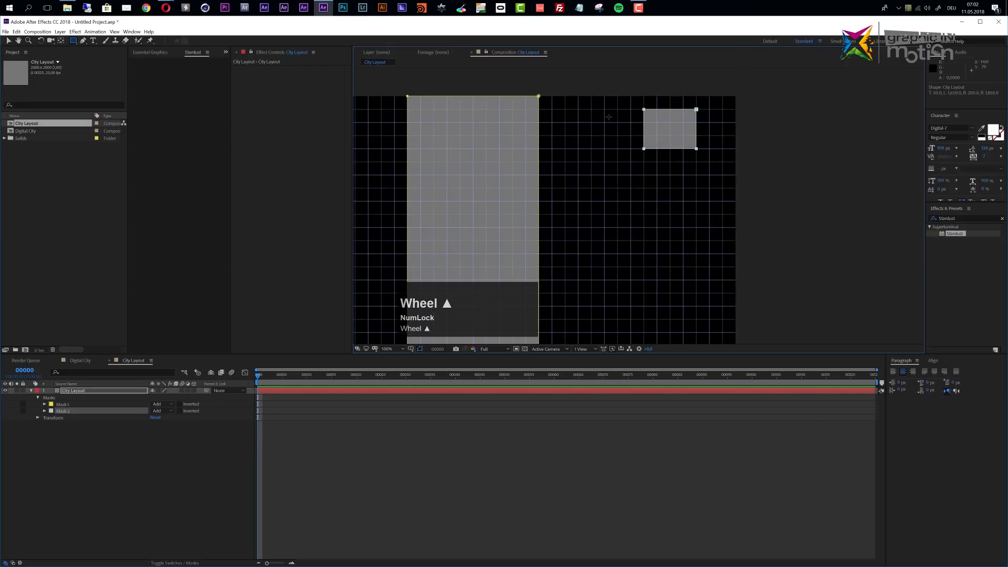
left_click_drag(631, 110, 578, 149)
- Draw two square masks of 100 x 100 px, stacked 100 px apart, in the area left of the central strip
scroll(638, 207, "down", 2)
key("space")
left_click_drag(670, 245, 754, 171)
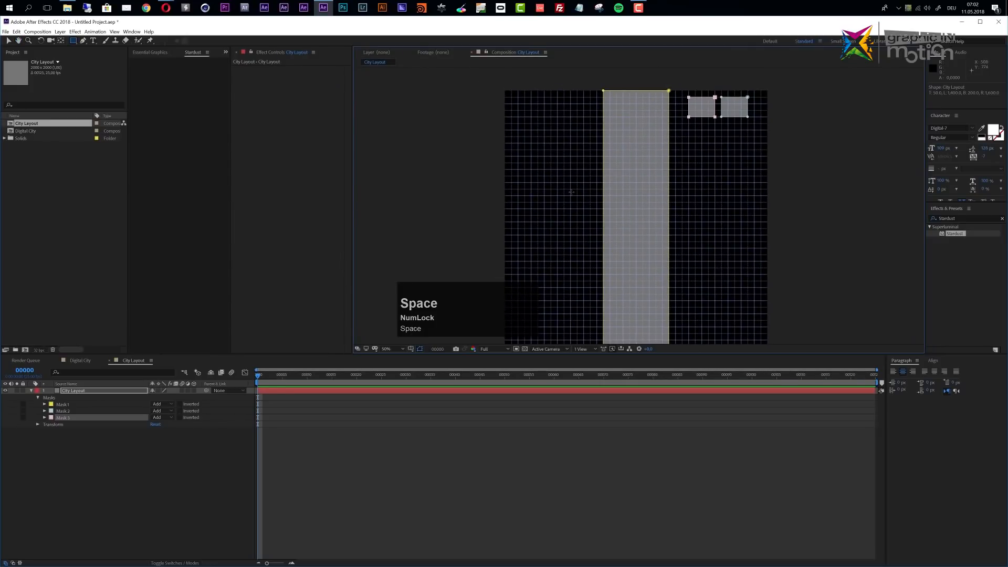
scroll(537, 189, "up", 2)
key("space")
left_click_drag(545, 196, 594, 224)
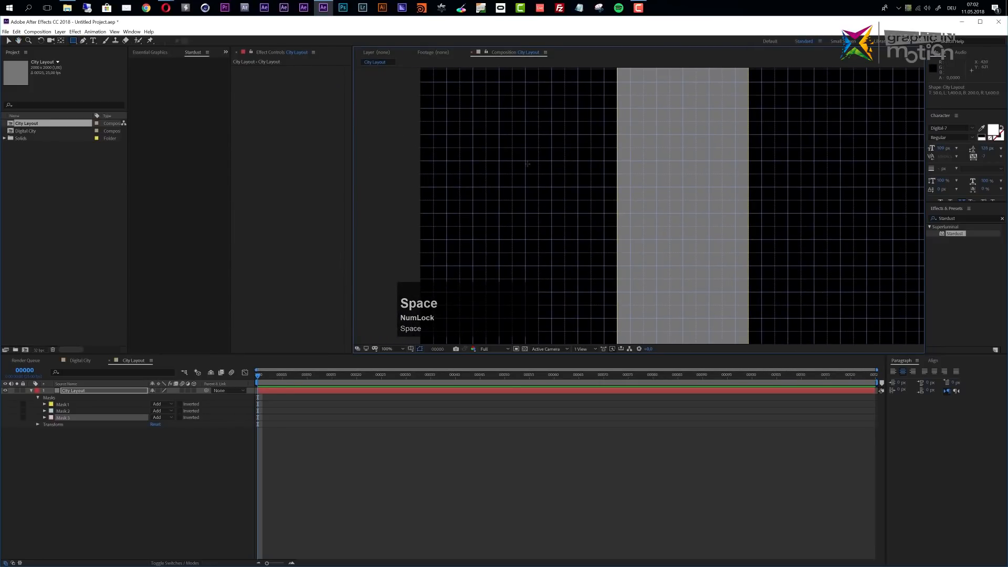
left_click_drag(526, 161, 551, 186)
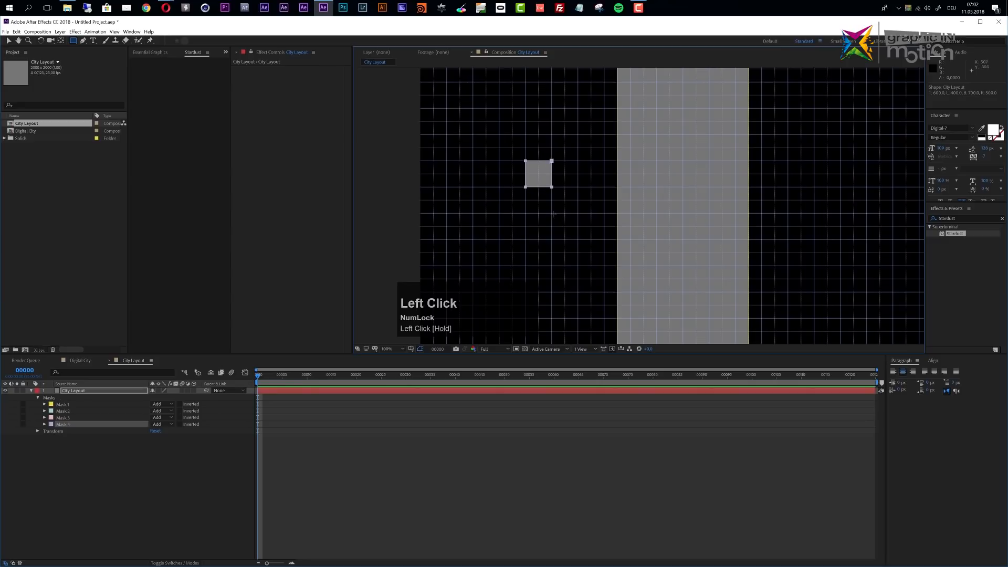
left_click_drag(526, 213, 551, 239)
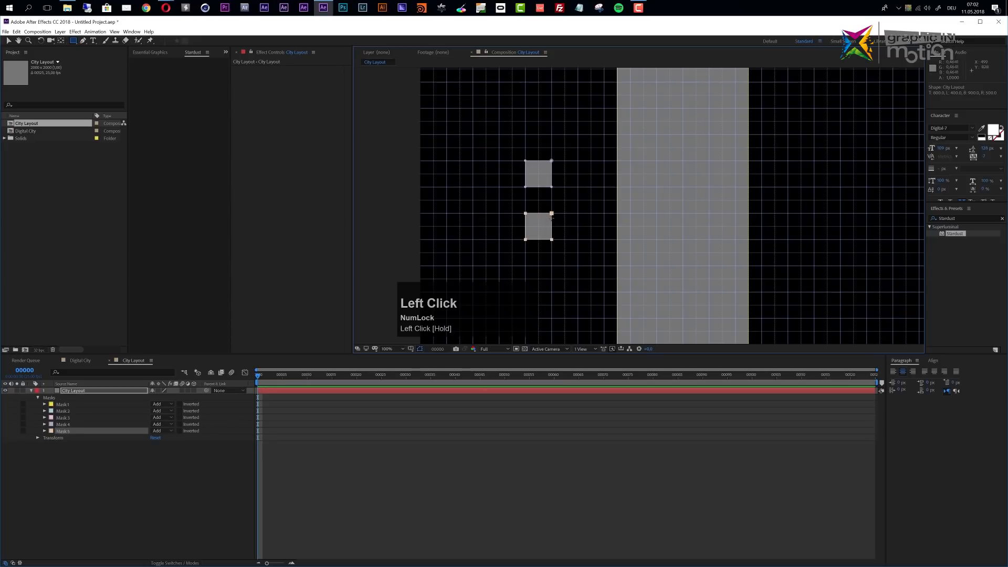
- Draw a closed C-shaped mask about 200 x 300 px with the Pen tool, beside the lower right of the central strip, its notch facing the strip
scroll(523, 170, "down", 2)
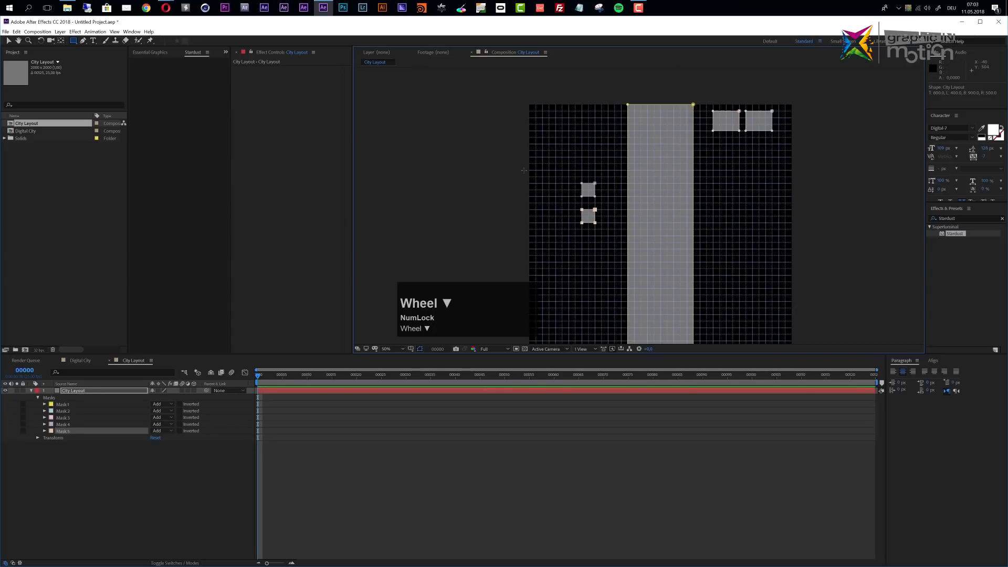
left_click(83, 42)
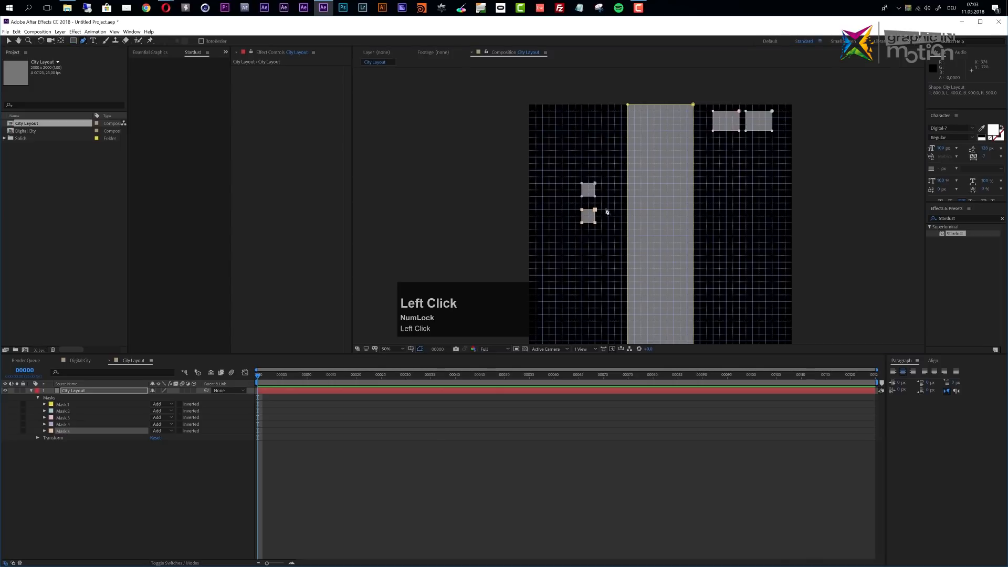
scroll(732, 216, "up", 2)
left_click_drag(801, 259, 641, 110)
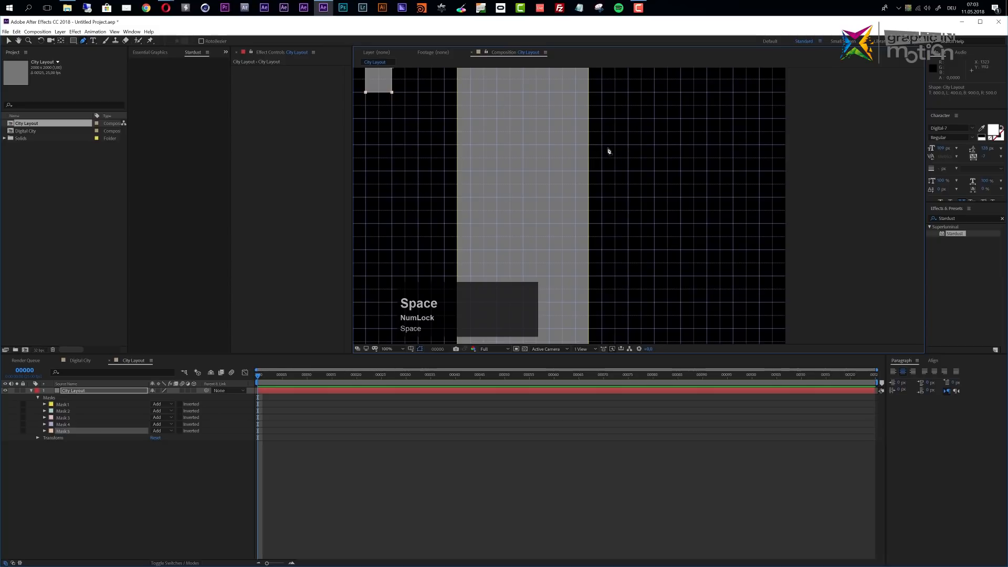
scroll(631, 168, "down", 2)
scroll(632, 253, "up", 1)
key("space")
left_click_drag(632, 252, 610, 154)
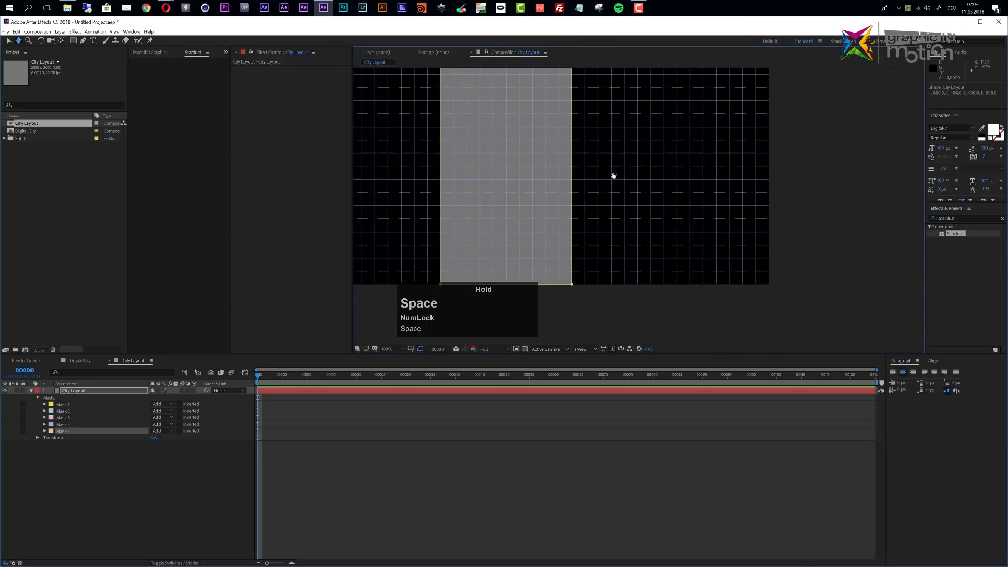
left_click(586, 218)
left_click(585, 192)
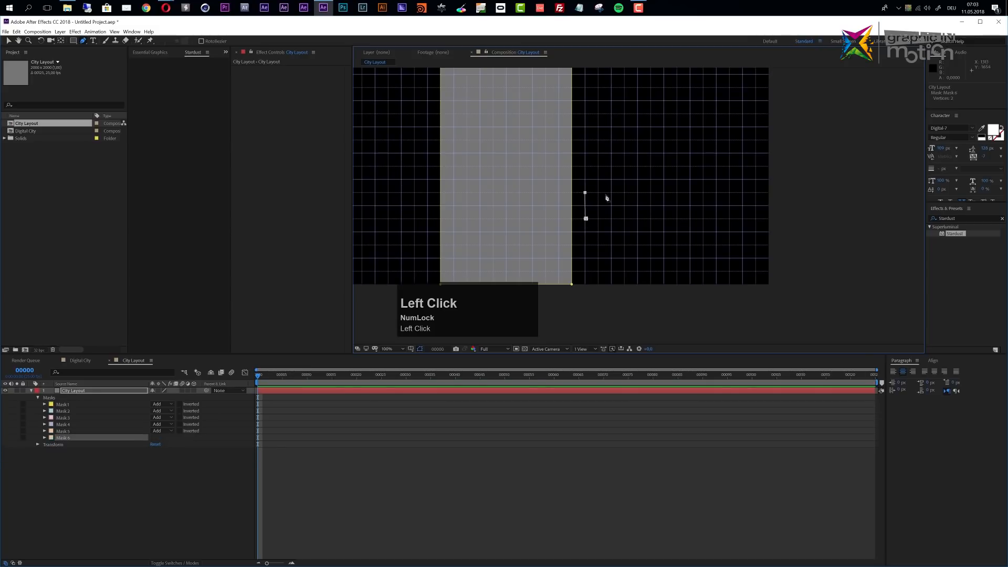
left_click(637, 193)
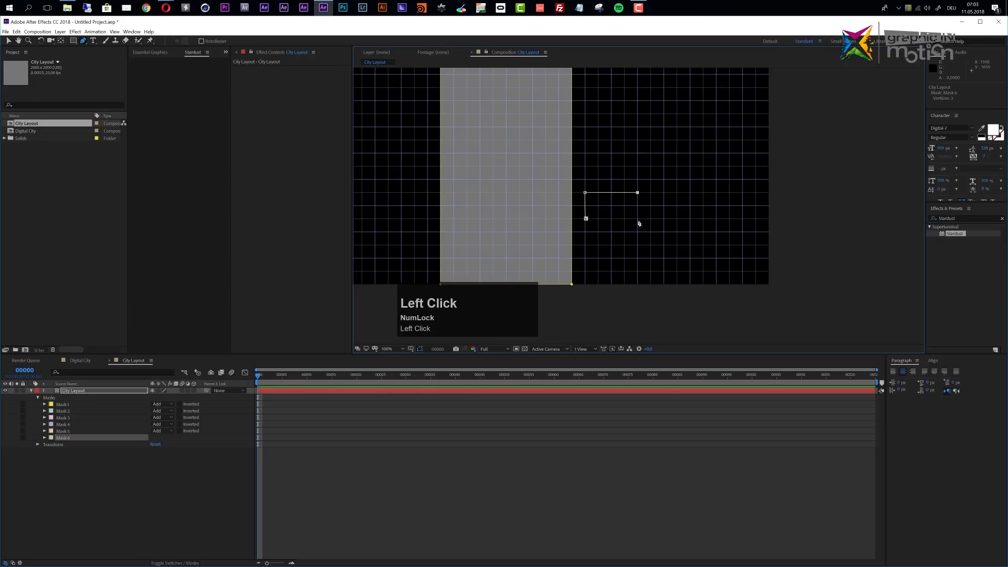
left_click(637, 271)
left_click(584, 270)
left_click(585, 245)
left_click(611, 245)
left_click(611, 218)
left_click(586, 218)
- Convert the curved closing vertex of the C-shaped mask into a corner point and align it to the grid
scroll(528, 222, "up", 4)
key("space")
left_click_drag(497, 219, 635, 168)
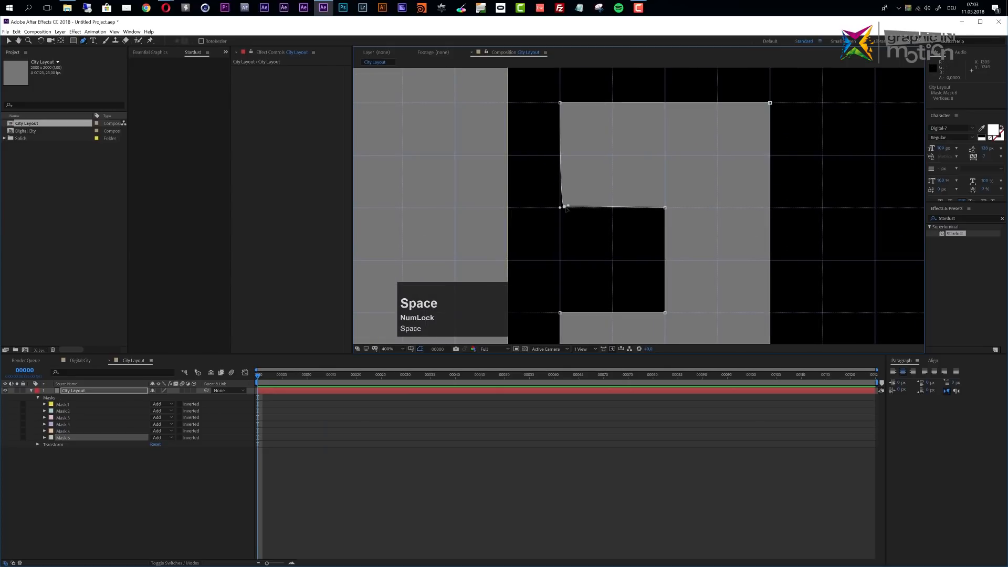
key("alt")
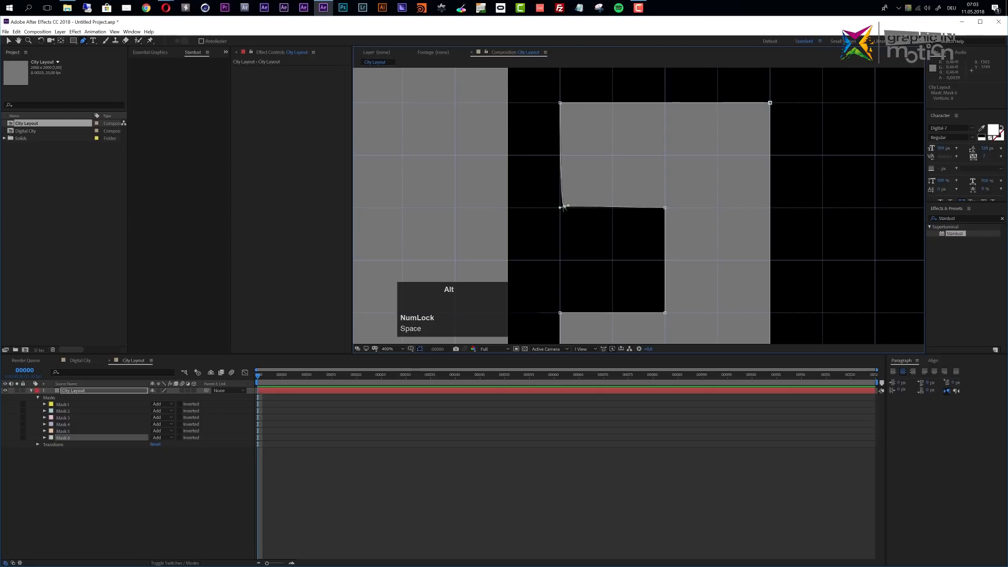
left_click(563, 207, "alt")
left_click_drag(564, 206, 561, 207)
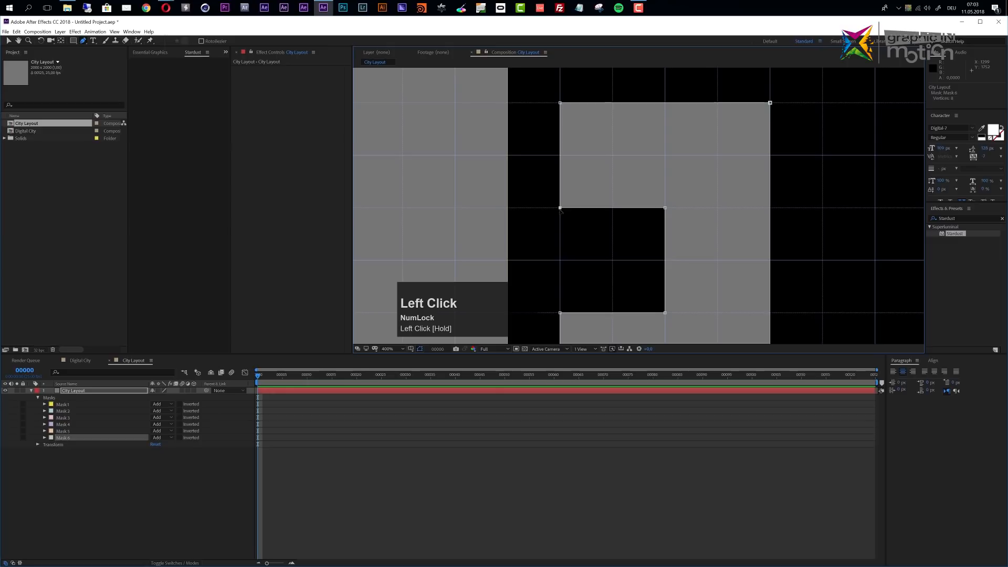
scroll(656, 181, "down", 2)
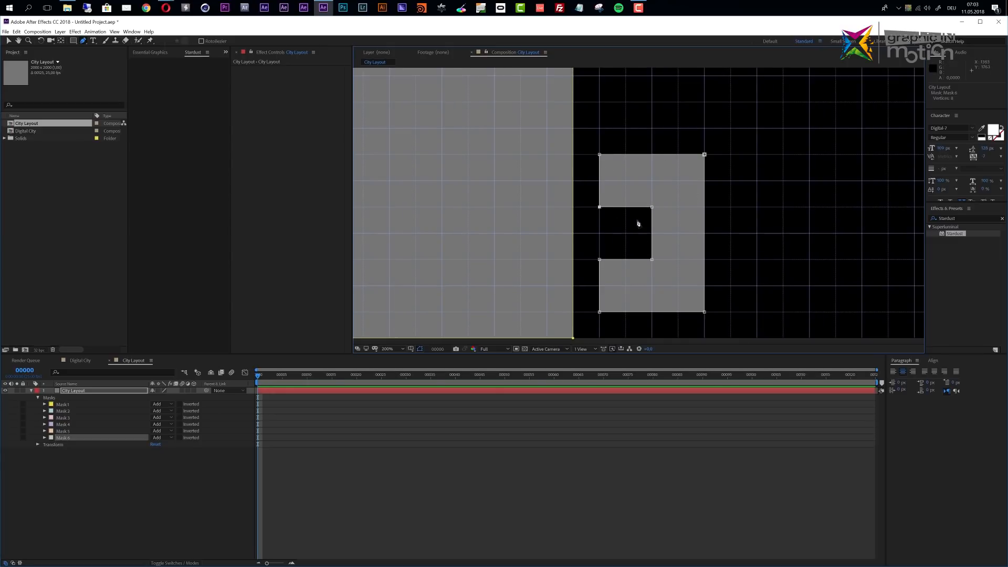
scroll(627, 217, "down", 2)
key("space")
left_click_drag(643, 151, 659, 236)
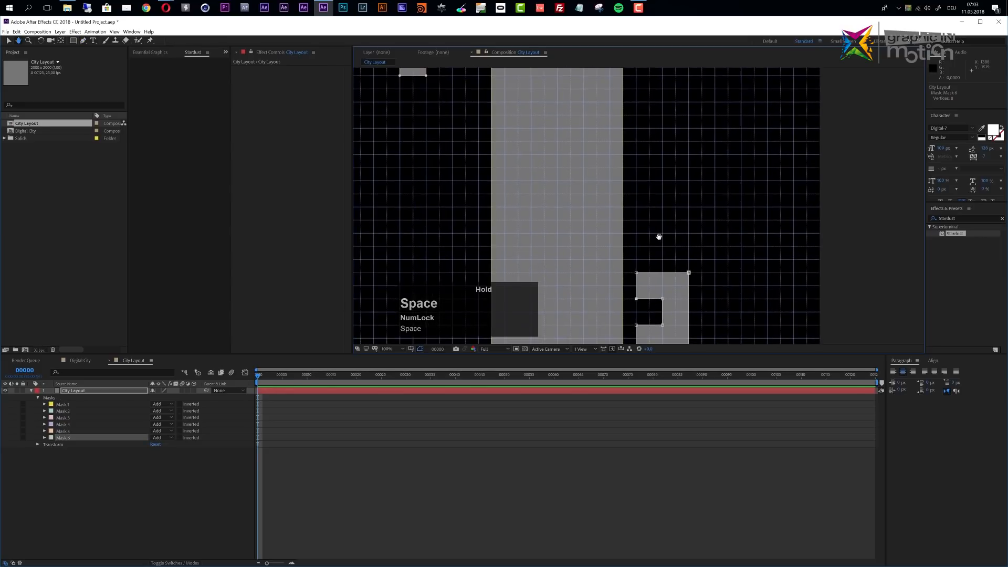
scroll(659, 237, "down", 2)
scroll(653, 184, "down", 1)
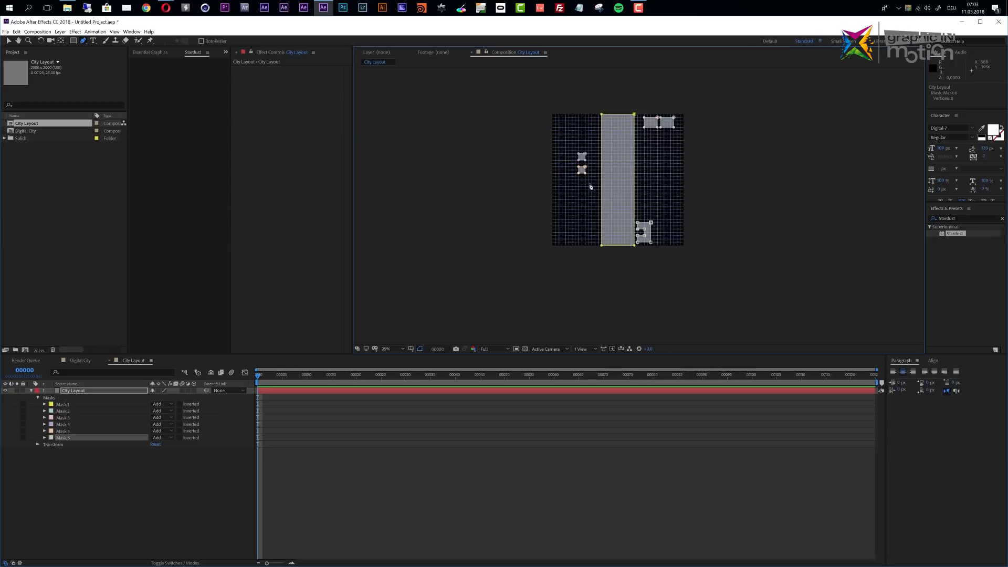
scroll(590, 186, "up", 1)
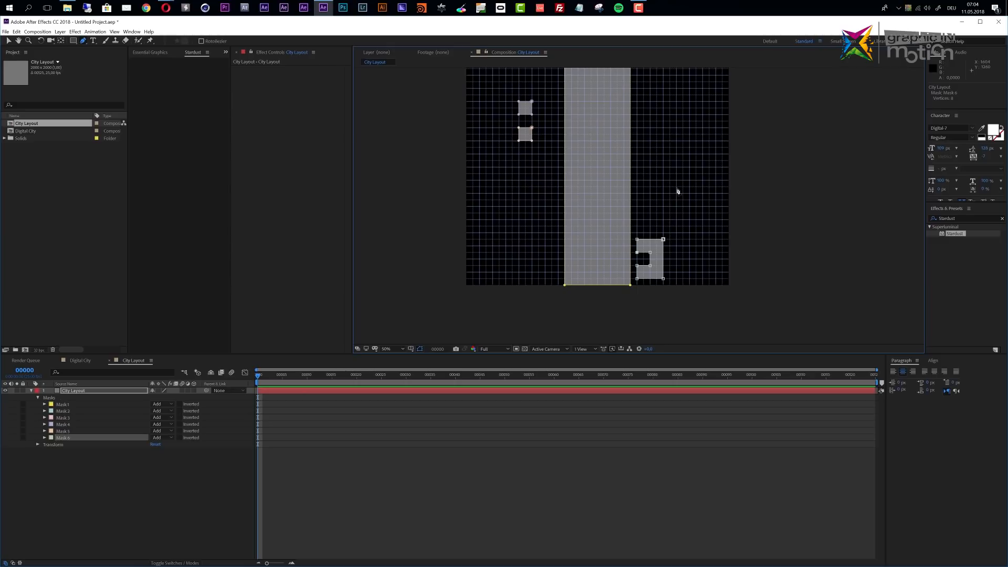
scroll(676, 190, "up", 1)
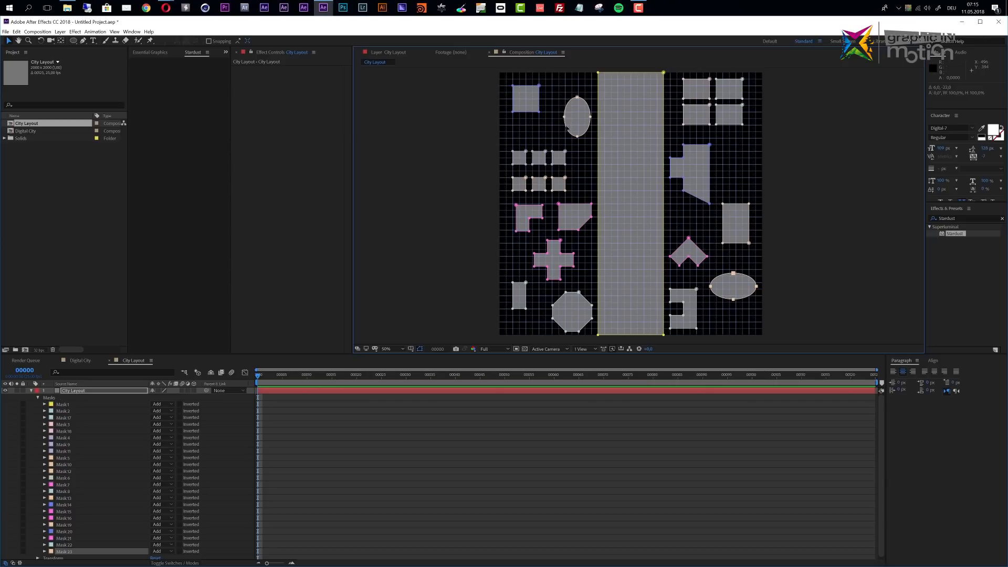
- Recolour the two ellipse, octagon, L-shaped, chevron and angled polygon masks bright turquoise and move them directly below Mask 1 in the mask order
left_click(578, 98)
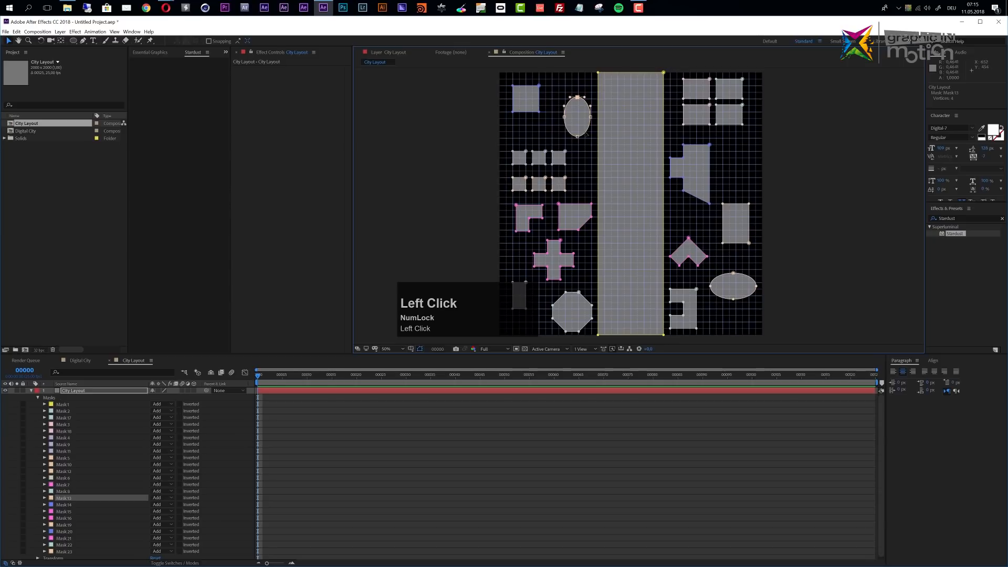
left_click(587, 136)
left_click(587, 136)
left_click(62, 496)
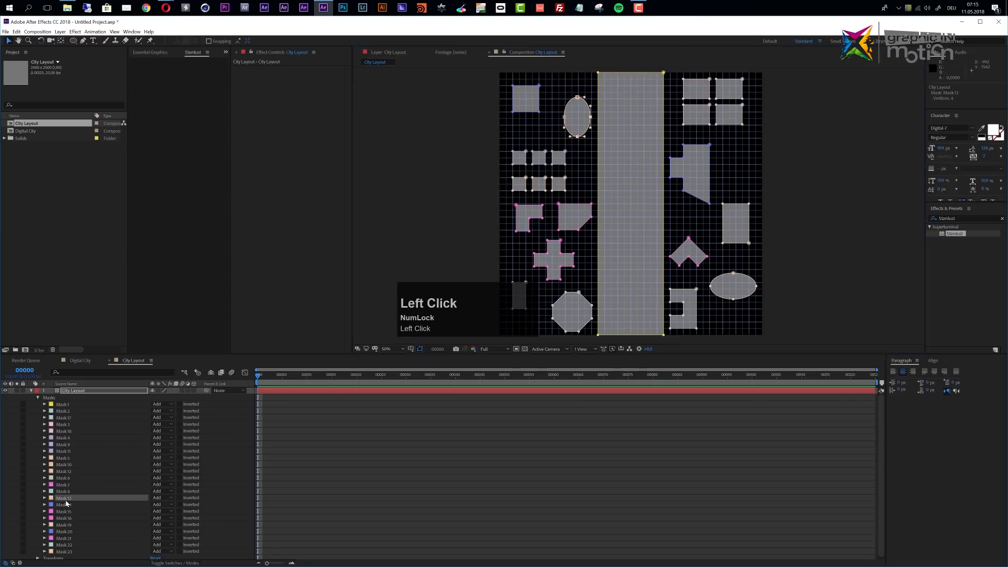
left_click(573, 294, "shift")
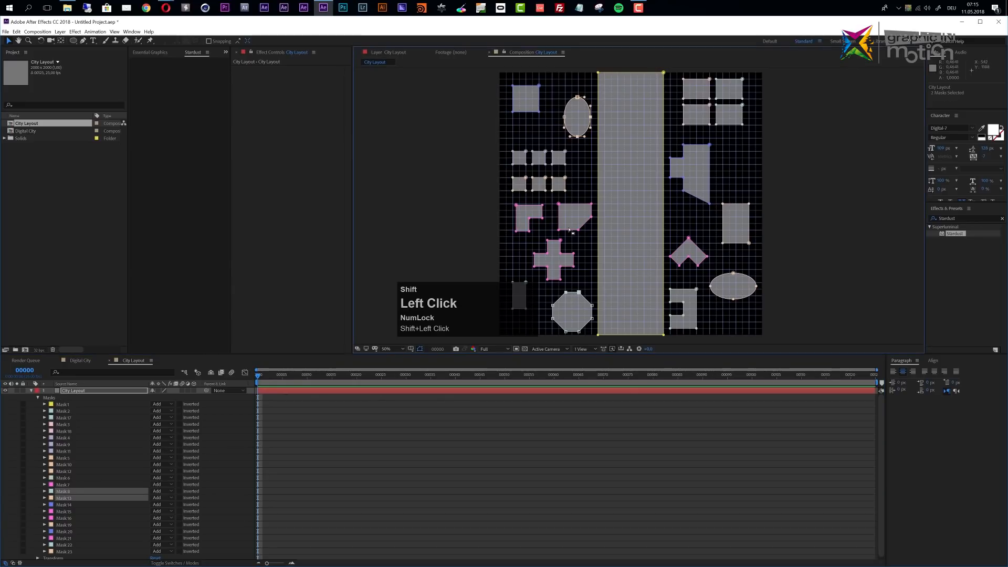
left_click(537, 223, "shift")
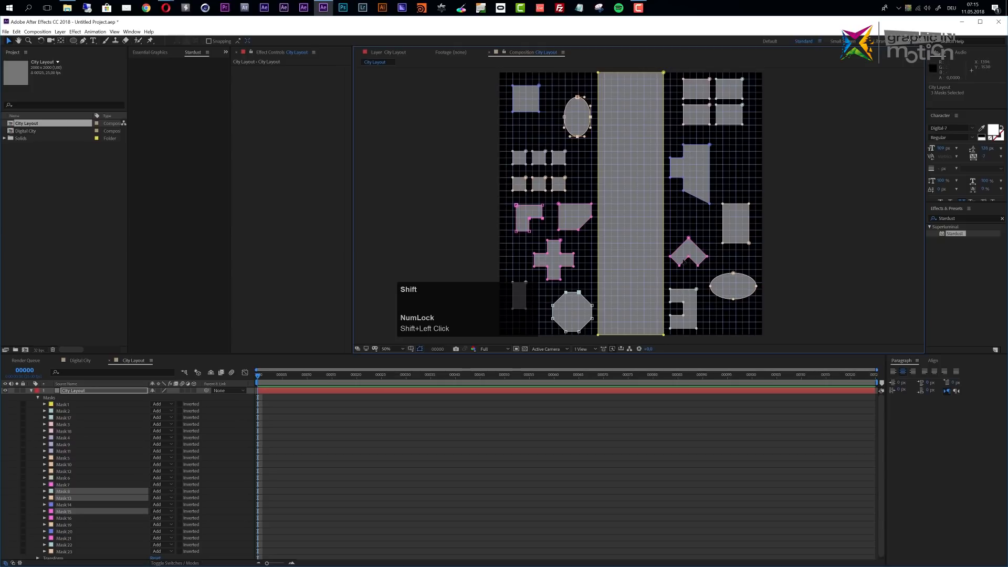
left_click(685, 262, "shift")
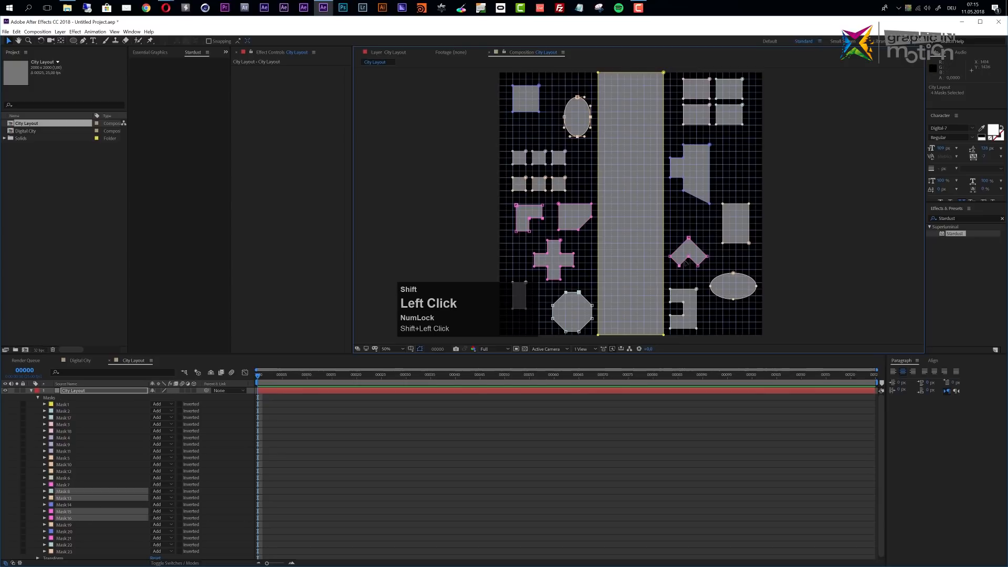
left_click(692, 198, "shift")
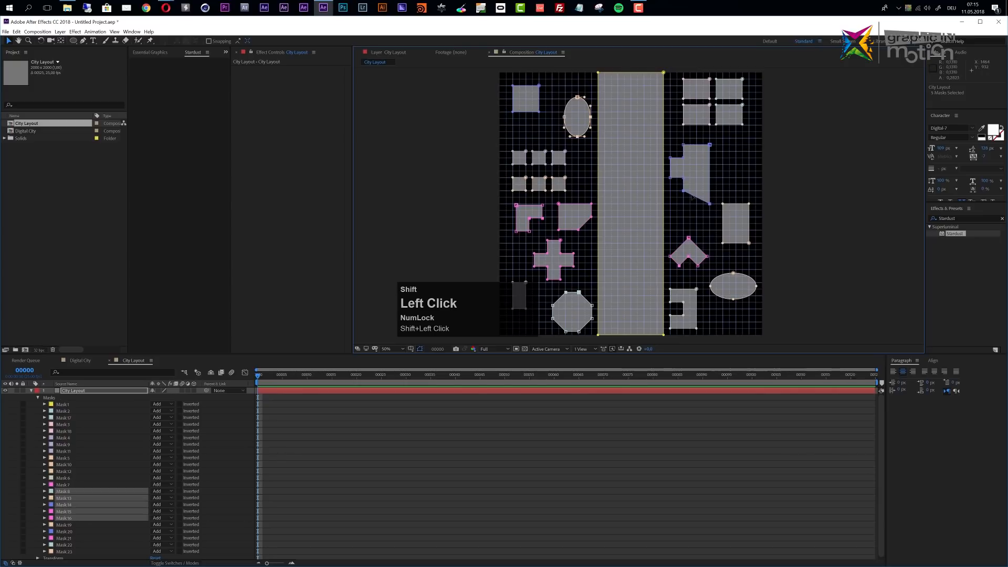
left_click(721, 278, "shift")
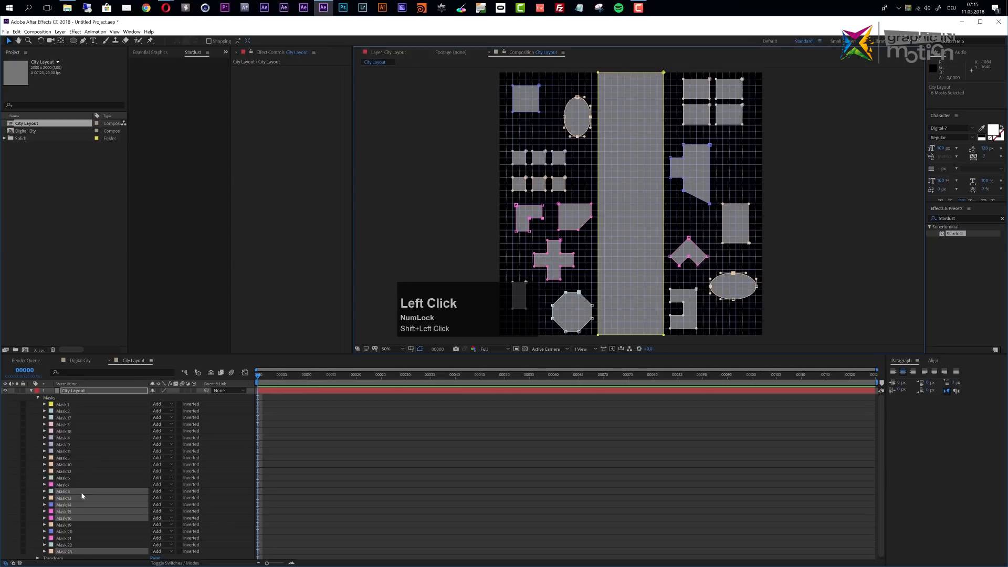
scroll(82, 491, "down", 1)
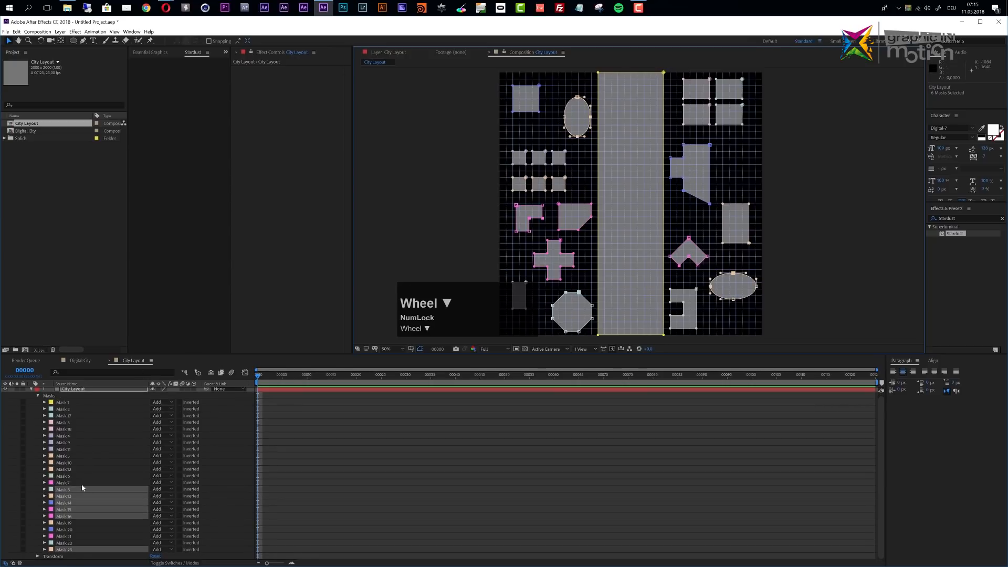
left_click(51, 490)
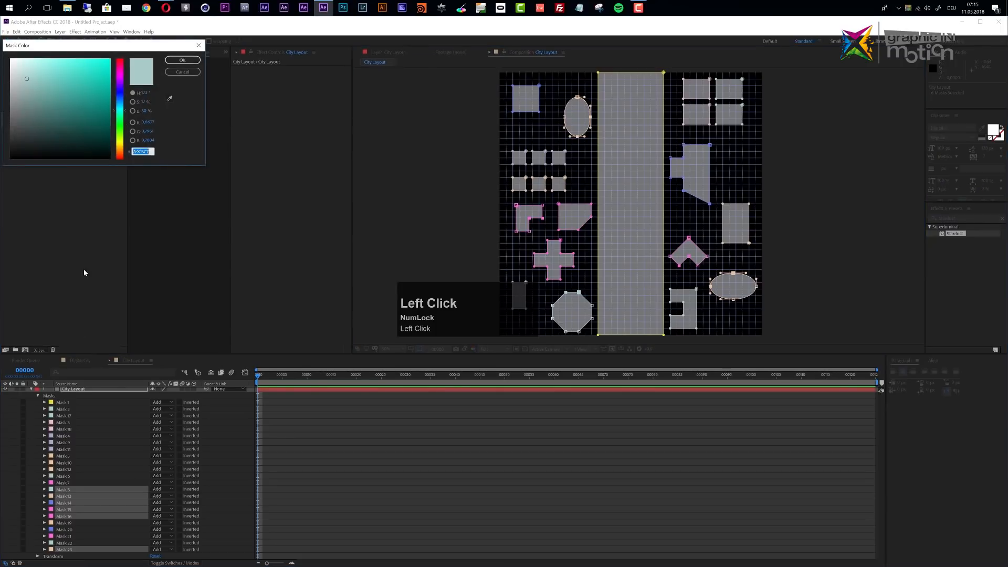
left_click_drag(87, 58, 95, 58)
left_click(182, 60)
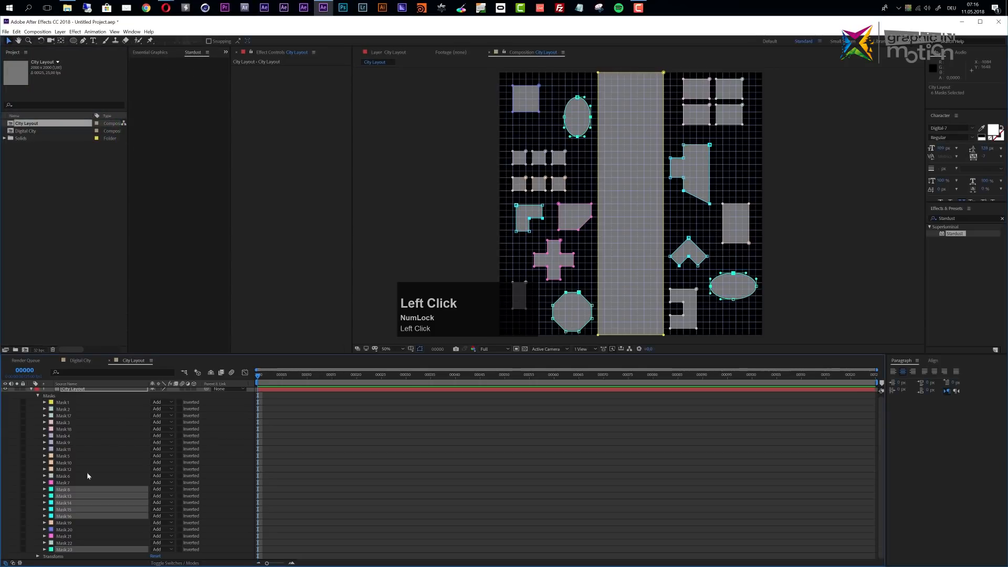
left_click_drag(69, 491, 72, 408)
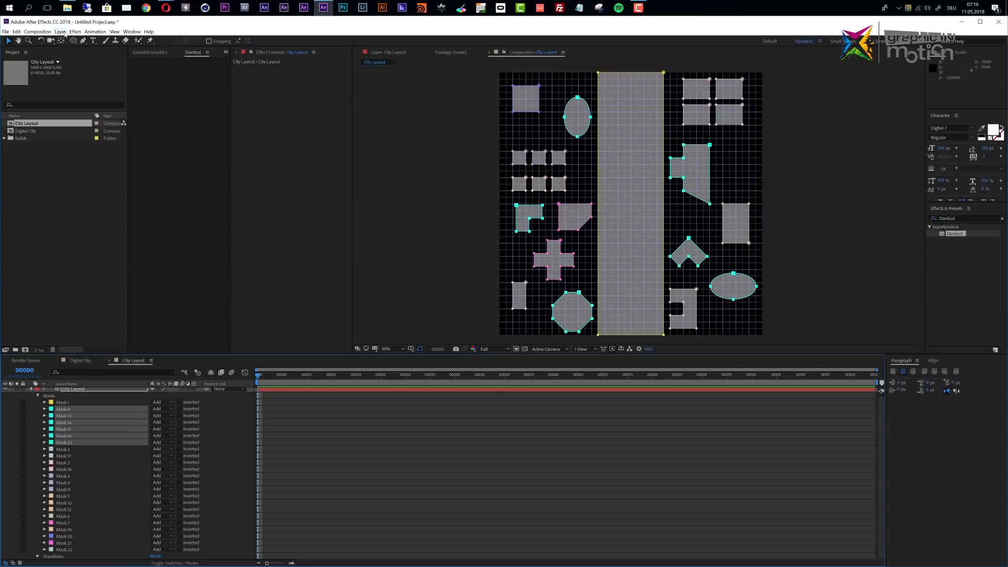
- Create a 2000 x 2000 px solid named Skyscrapers in the City Layout composition
key("ctrl+y")
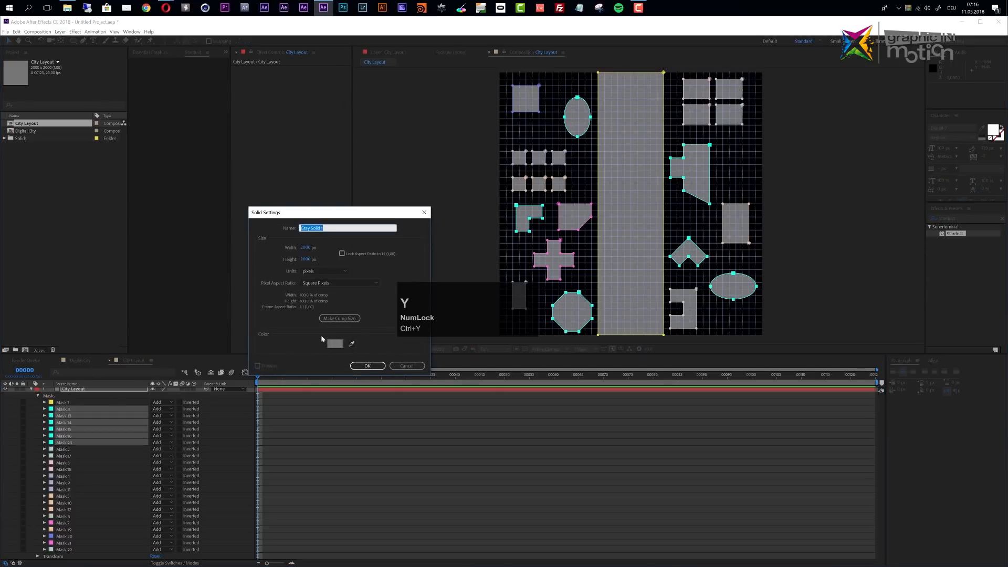
type("Skyscrapers")
left_click(369, 367)
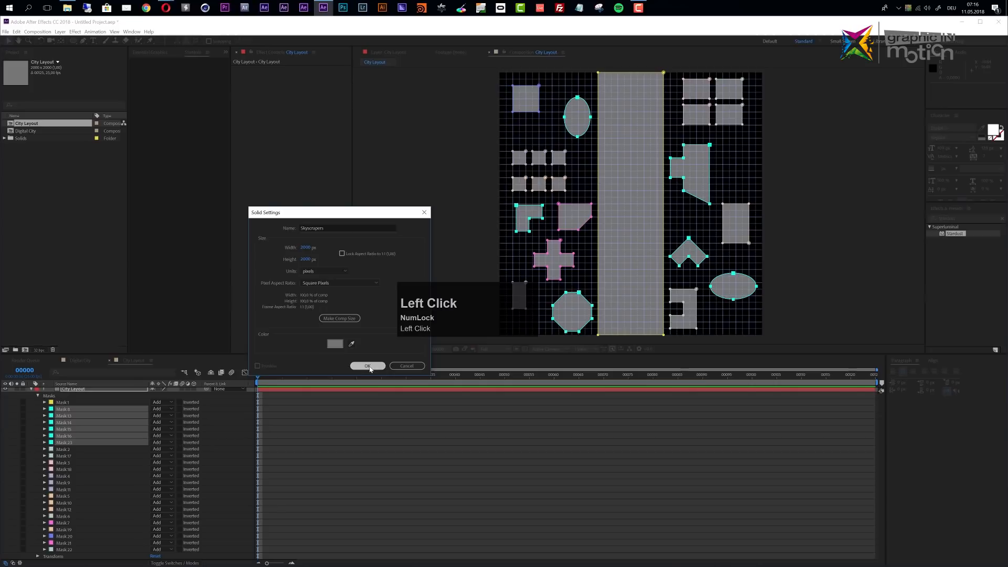
- Copy the six turquoise masks from the City Layout layer onto the Skyscrapers solid and hide that solid
left_click(64, 418)
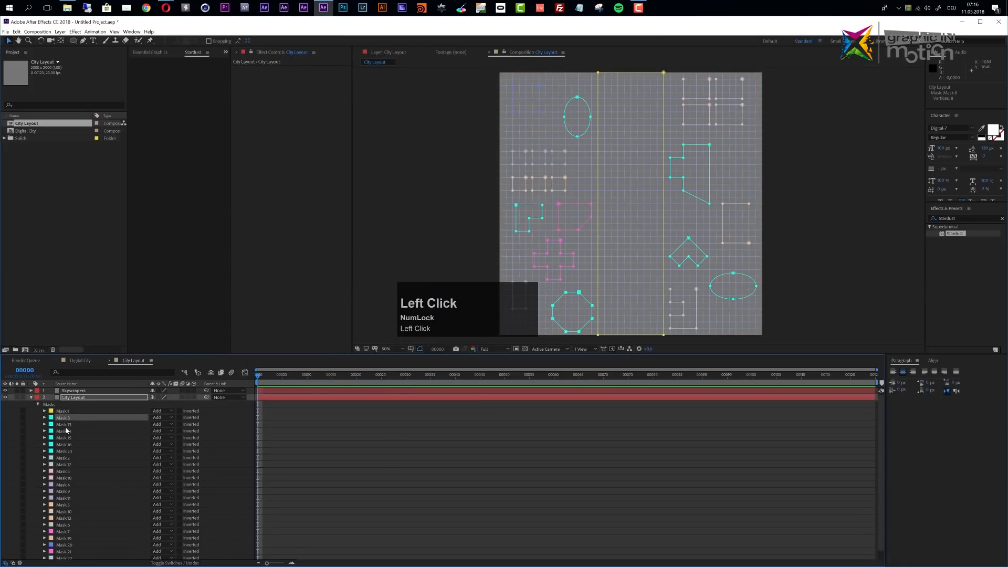
left_click(65, 451, "shift")
key("ctrl+c")
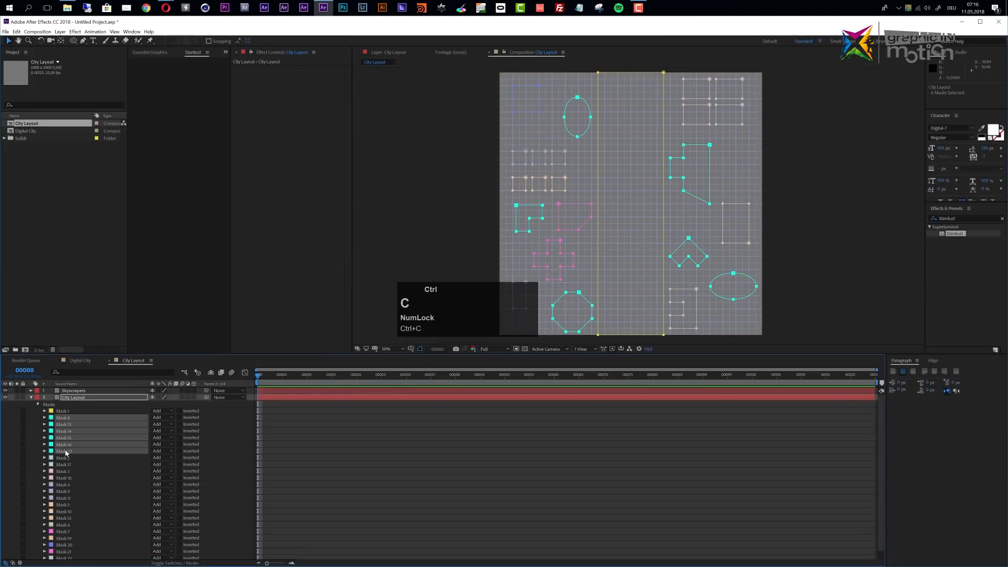
left_click(84, 391)
key("ctrl+v")
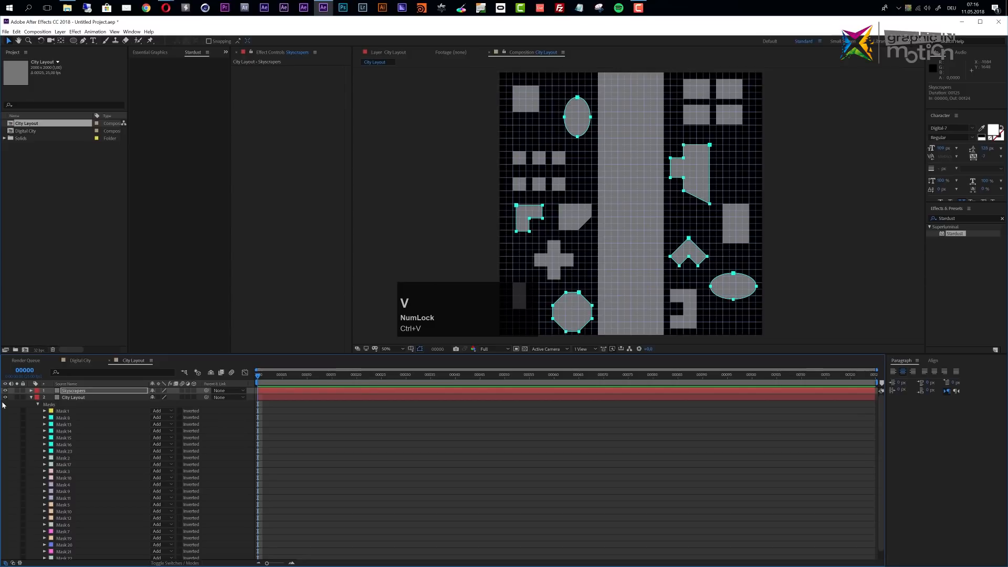
left_click(32, 398)
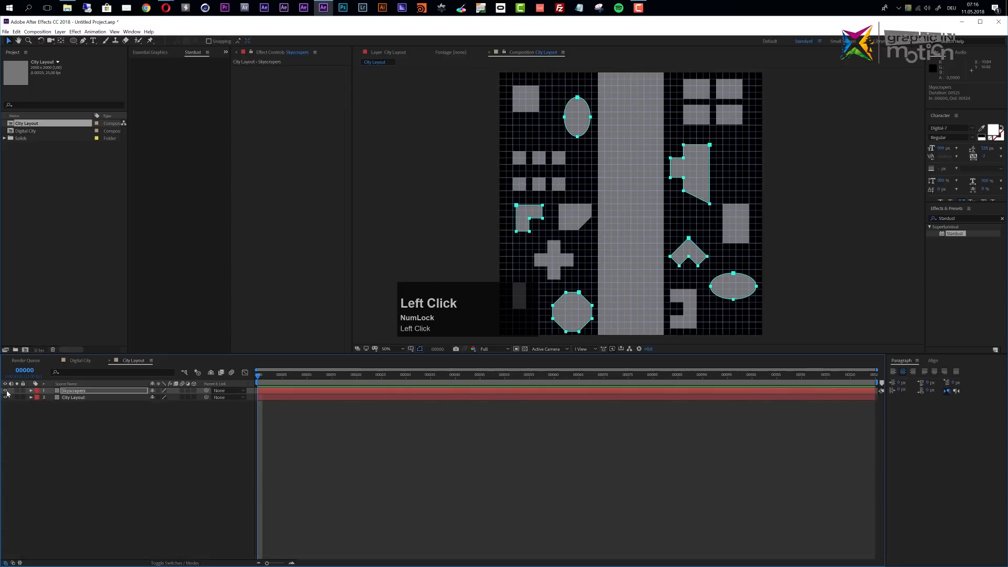
left_click(31, 398)
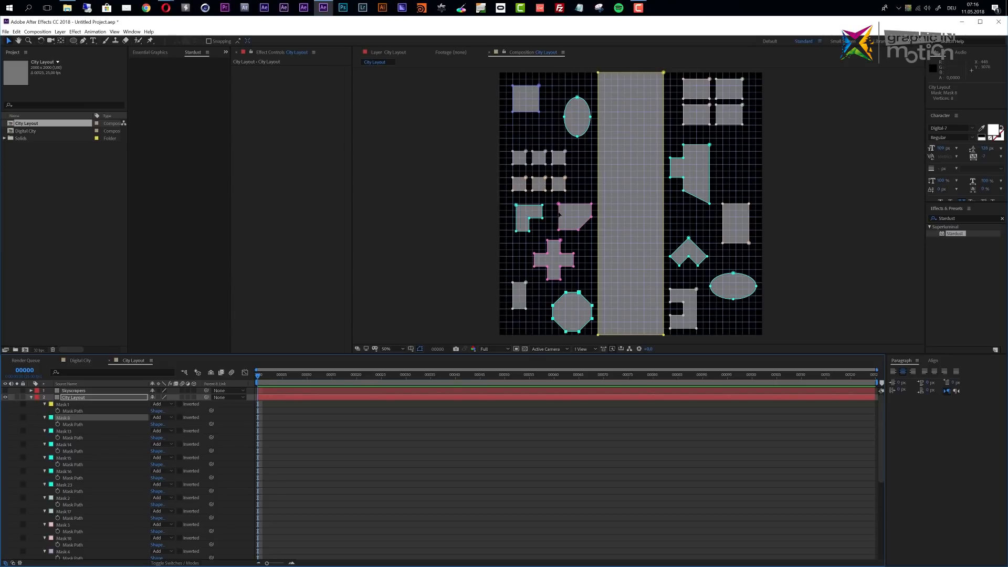
- Recolour the cut-corner polygon, cross, C-shape, large upper-left square and tall right-hand rectangle masks of the City Layout layer bright green
left_click(579, 233)
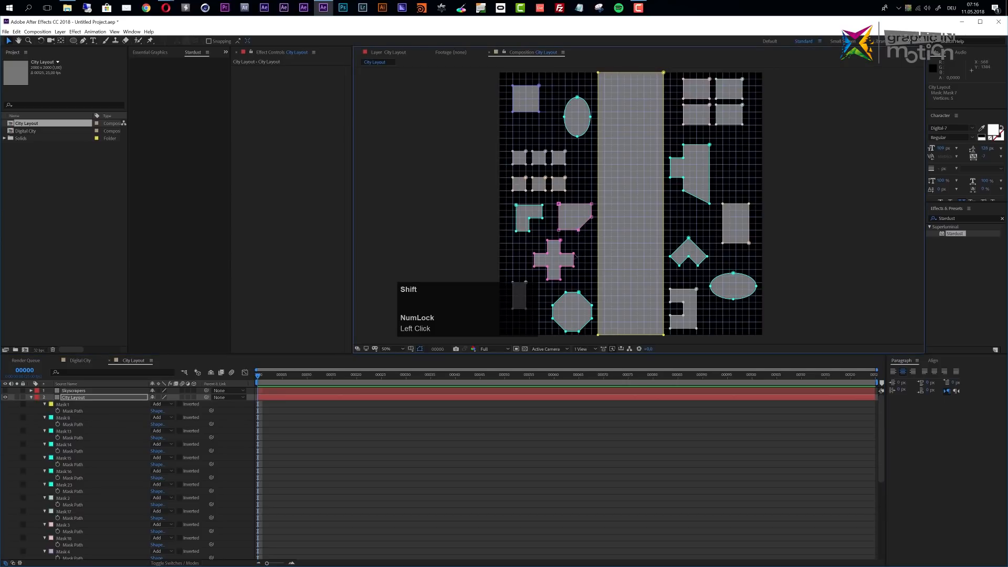
left_click(575, 256, "shift")
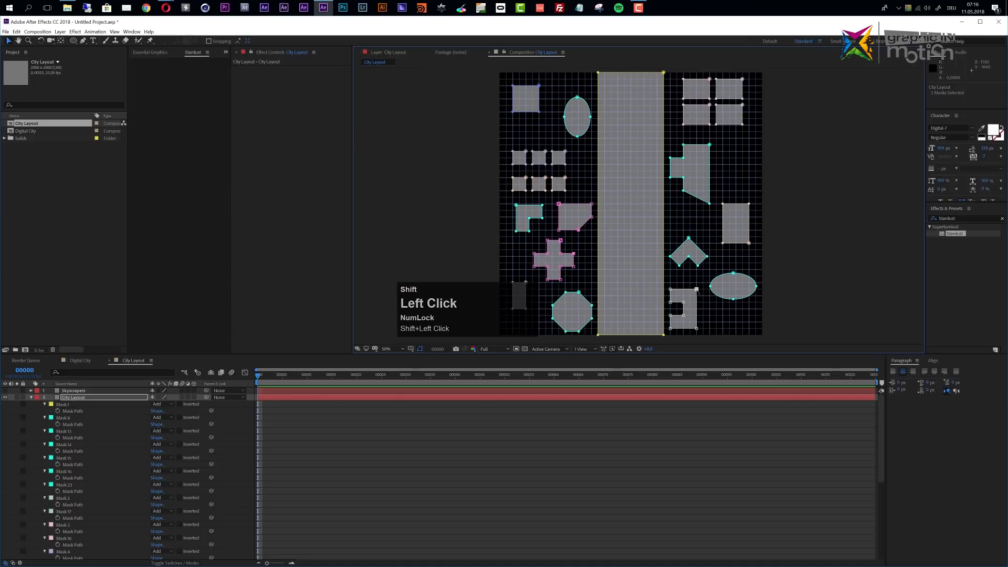
left_click(723, 208, "shift")
scroll(105, 462, "down", 5)
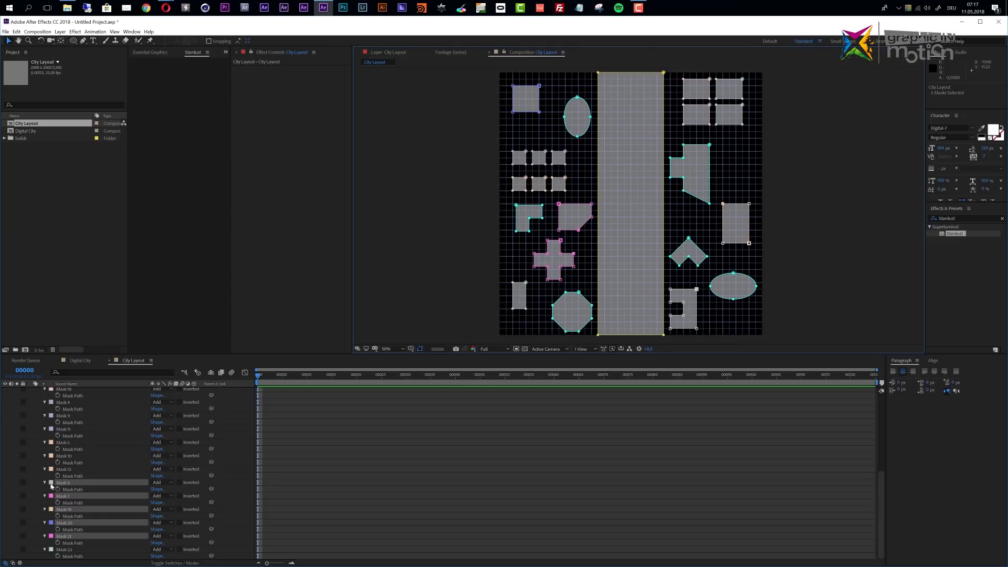
left_click(51, 483)
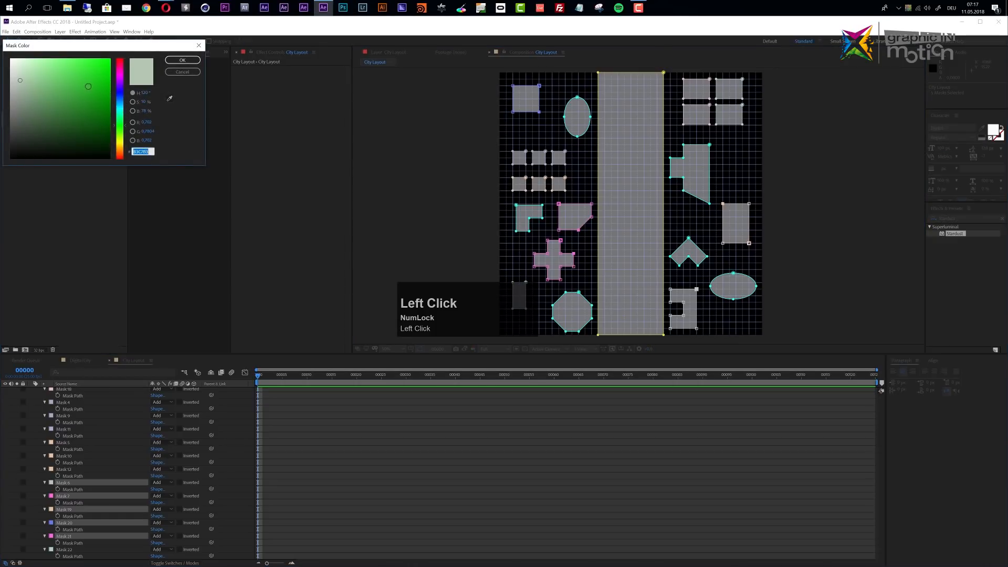
left_click(102, 68)
left_click(174, 60)
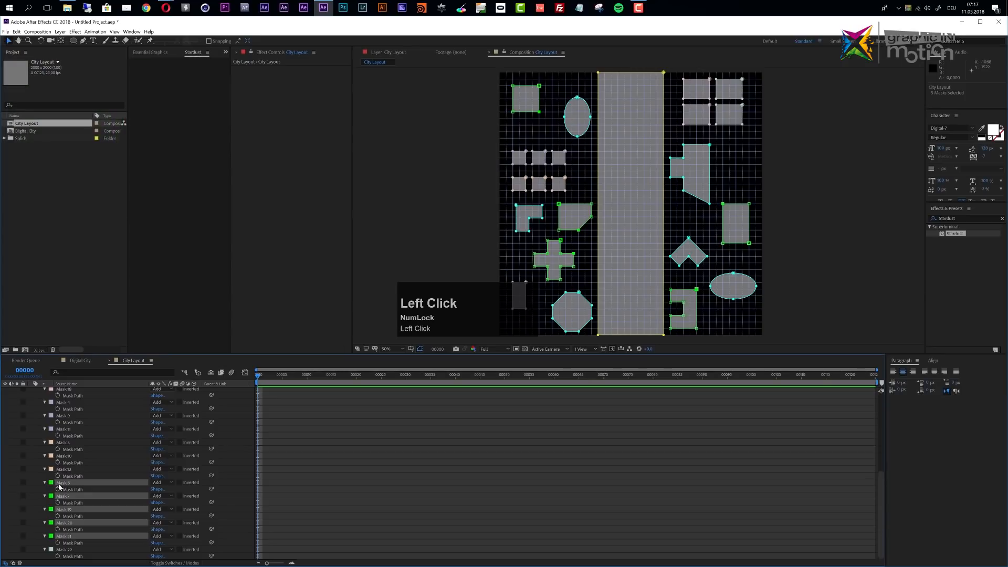
- Copy the five green masks onto a new 2000 x 2000 px solid named MidBuildingfs and hide that solid
scroll(76, 496, "up", 3)
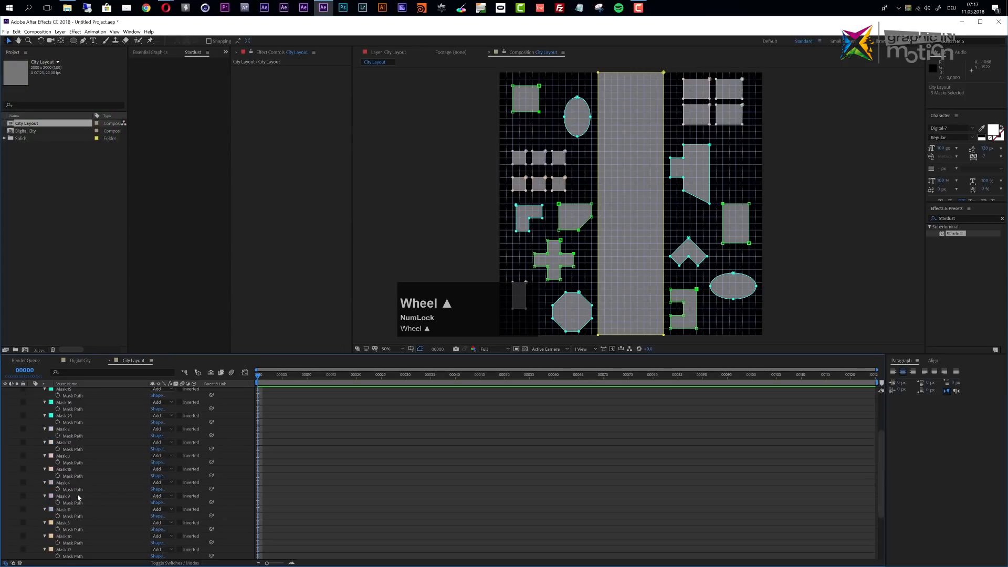
key("ctrl+y")
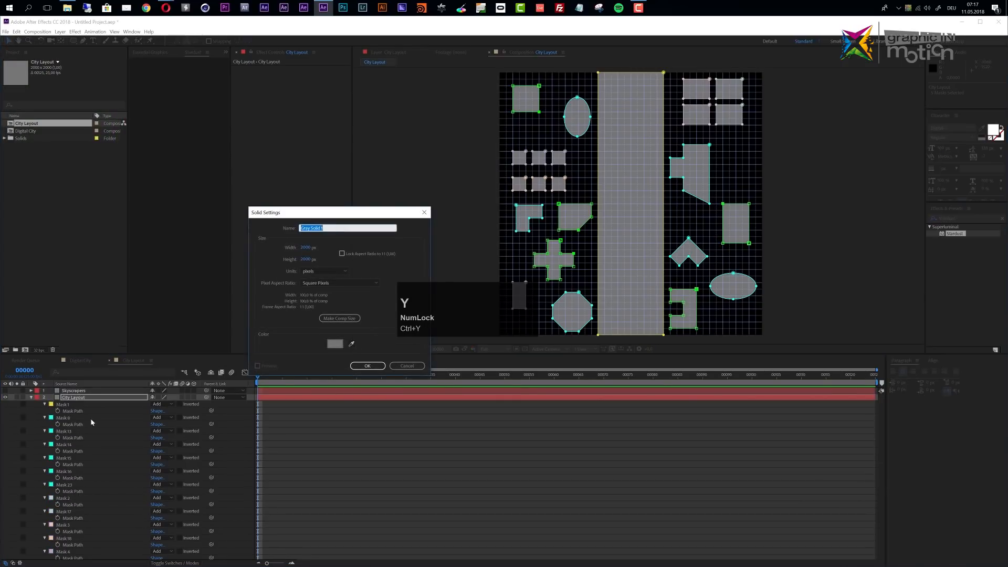
key("shift")
type("MidBuildingd")
key("BackSpace")
type("fs")
key("Return")
key("ctrl+v")
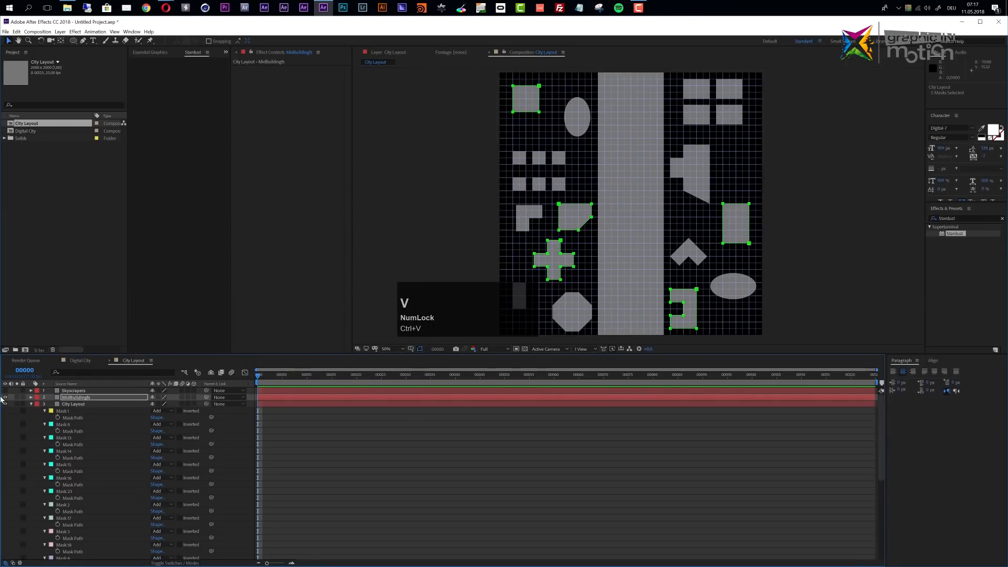
left_click(6, 398)
- Recolour the six small squares left of the central strip and the four rectangles at its upper right purple on the City Layout layer
left_click(75, 404)
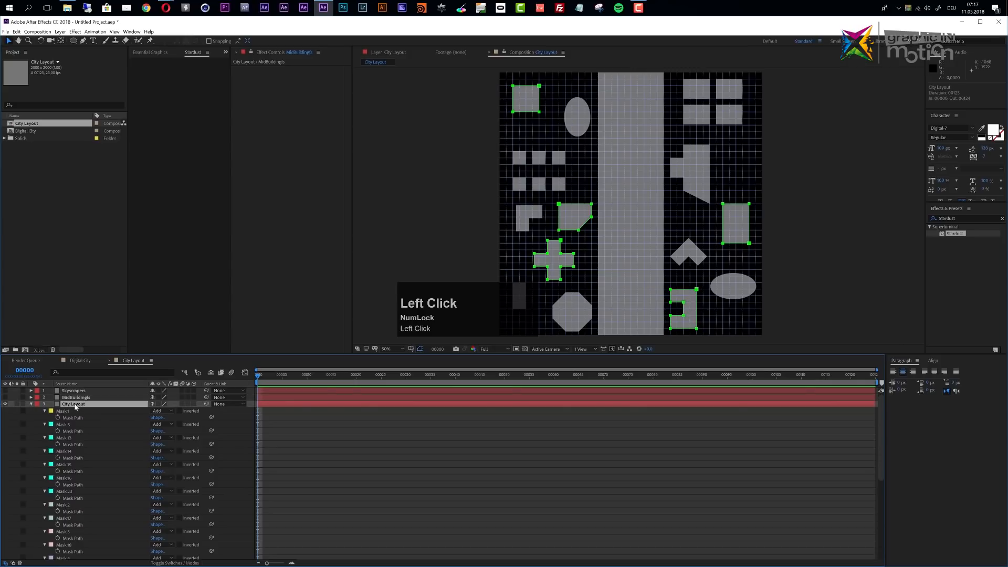
left_click(565, 157)
left_click(540, 159, "shift")
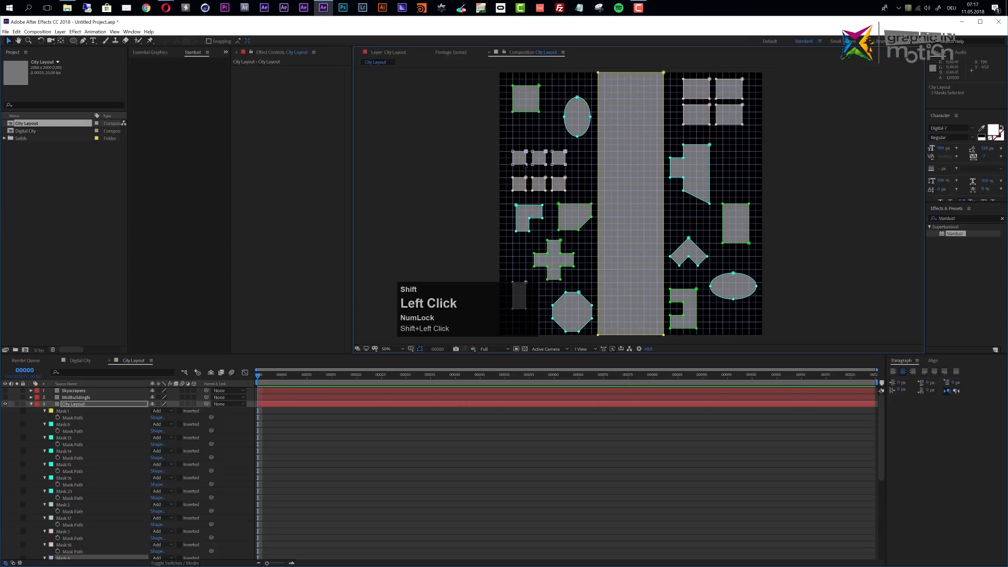
left_click(526, 185, "shift")
left_click(567, 185, "shift")
left_click(693, 91, "shift")
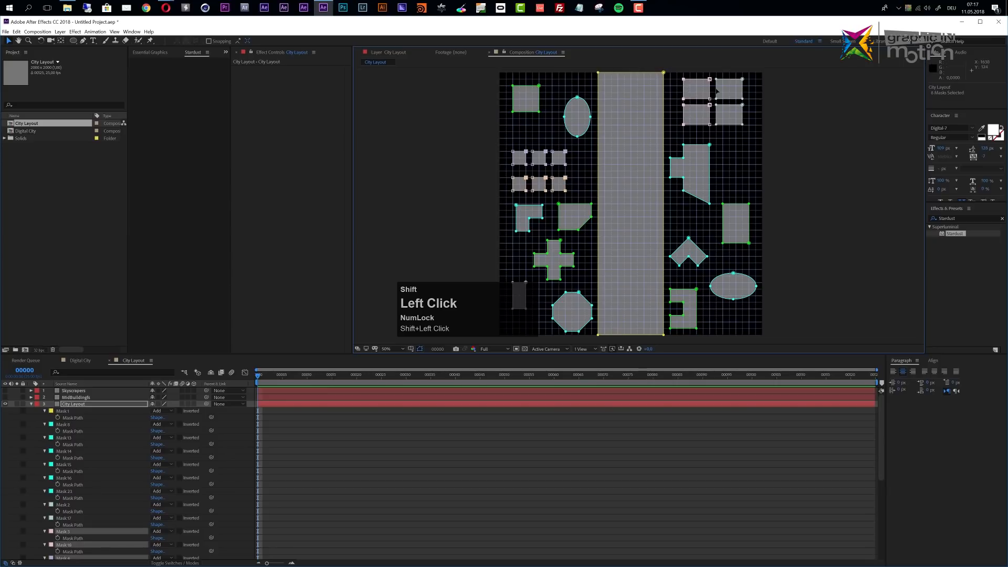
left_click(718, 117, "shift")
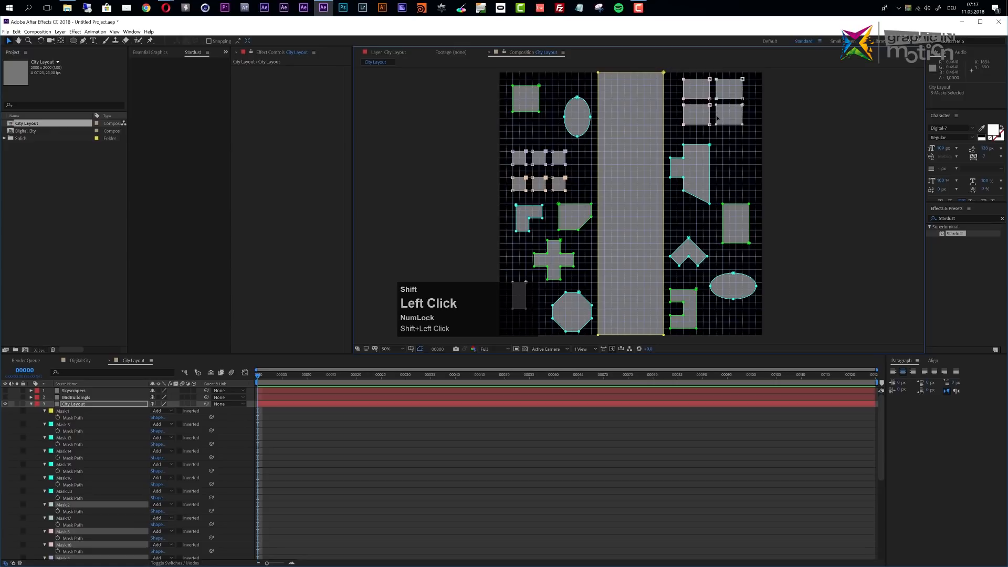
left_click(742, 119, "shift")
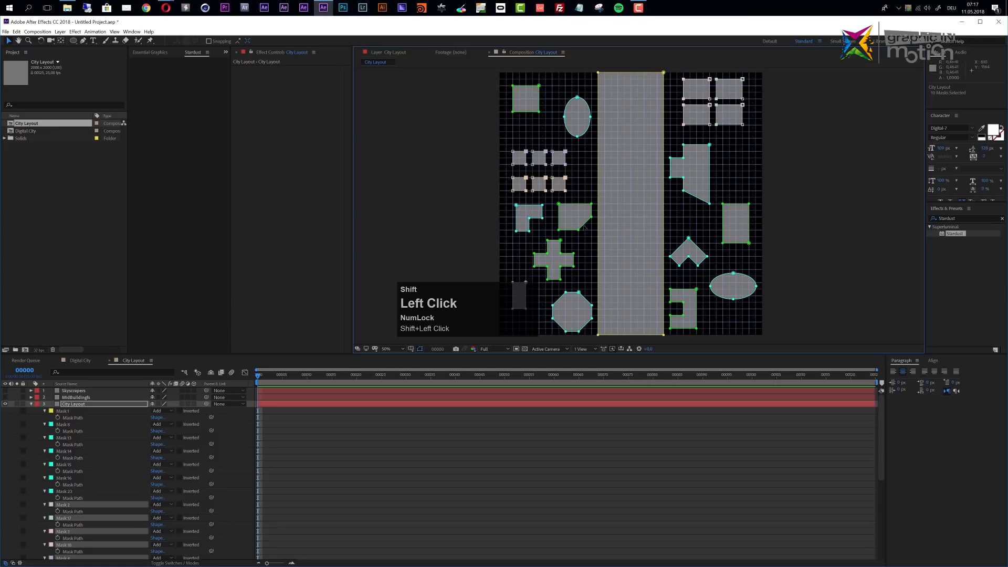
left_click(51, 504)
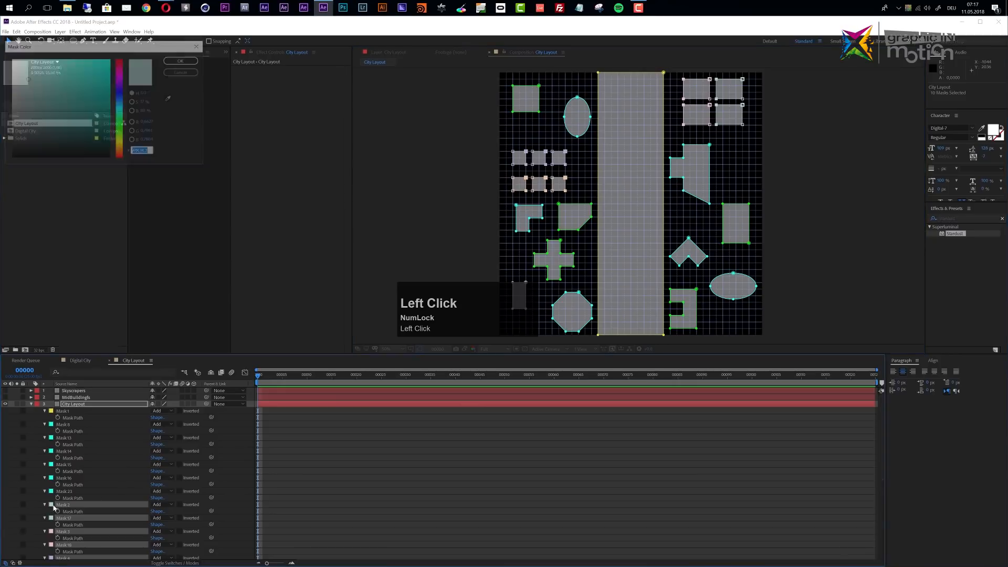
left_click(122, 79)
left_click(110, 65)
left_click(182, 59)
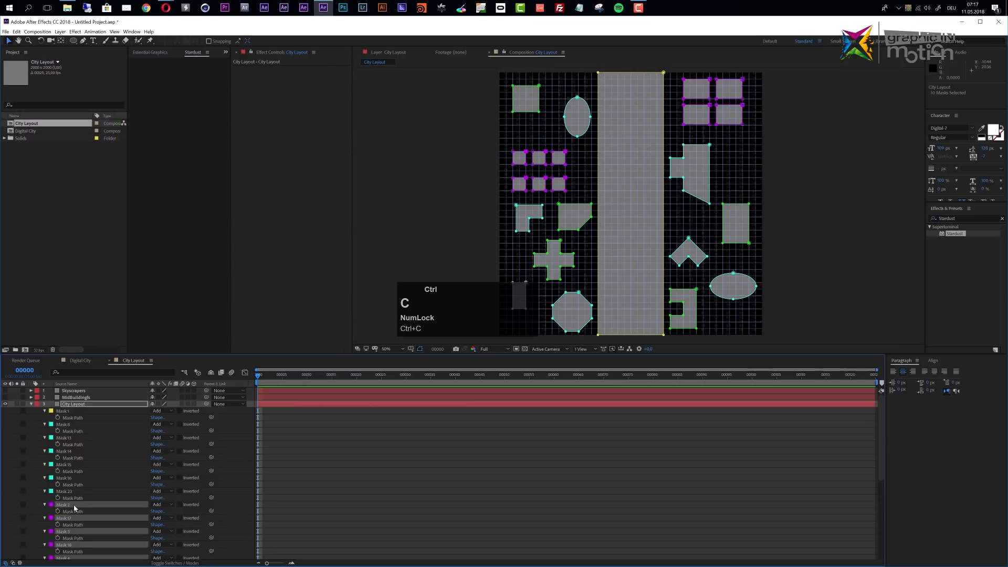
- Copy the ten purple masks onto a new 2000 x 2000 px solid named SmallBuildings
key("ctrl+y")
type("SmallBu")
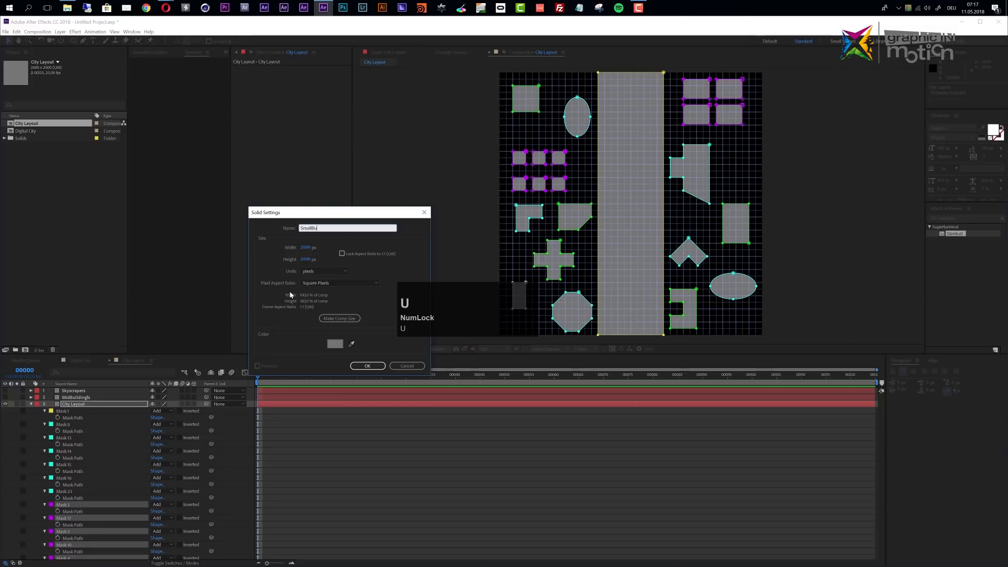
type("ildings")
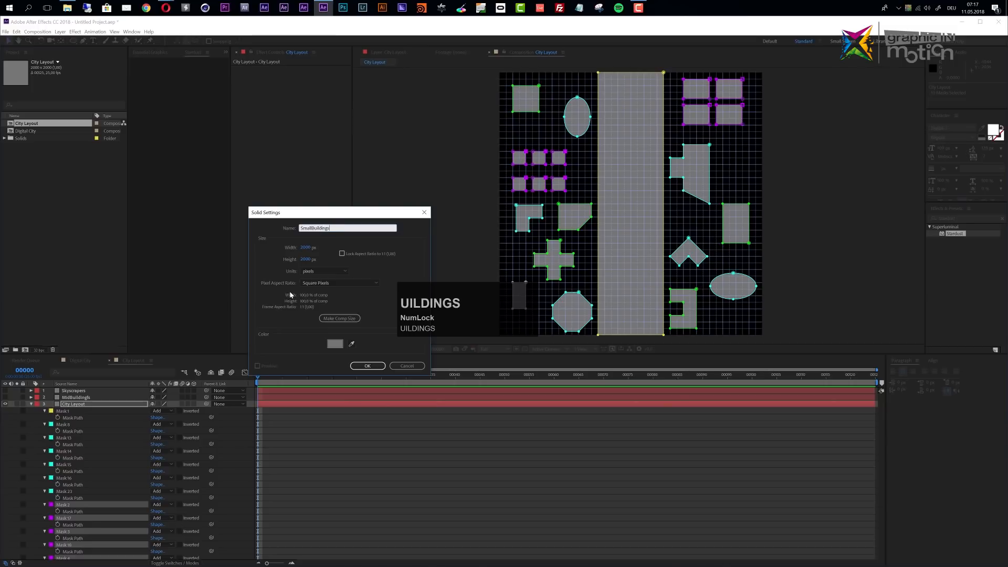
left_click(367, 365)
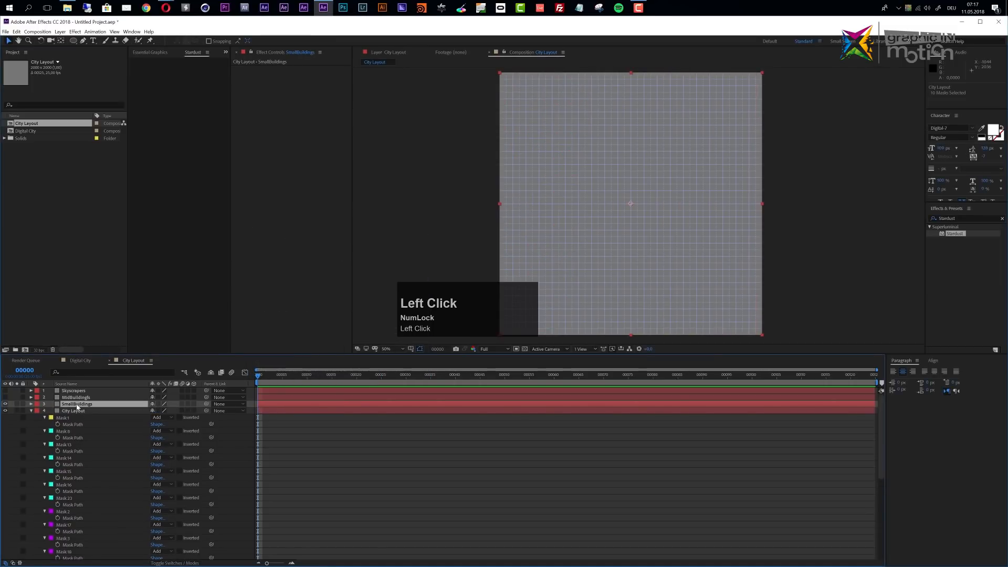
key("ctrl+v")
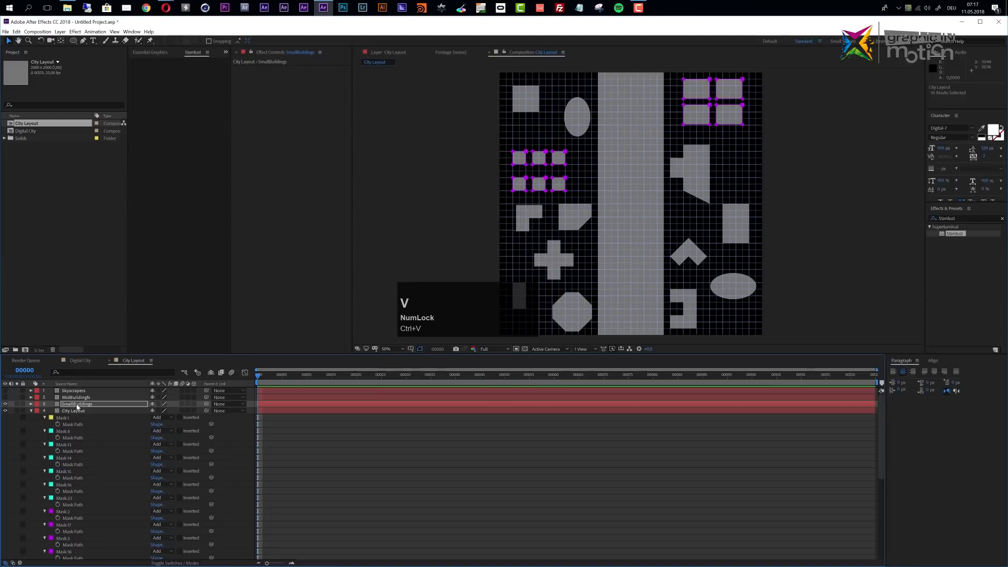
- Check the building solids by toggling layer visibility, leaving SmallBuildings hidden and only the City Layout layer shown
left_click(6, 411)
left_click(6, 397)
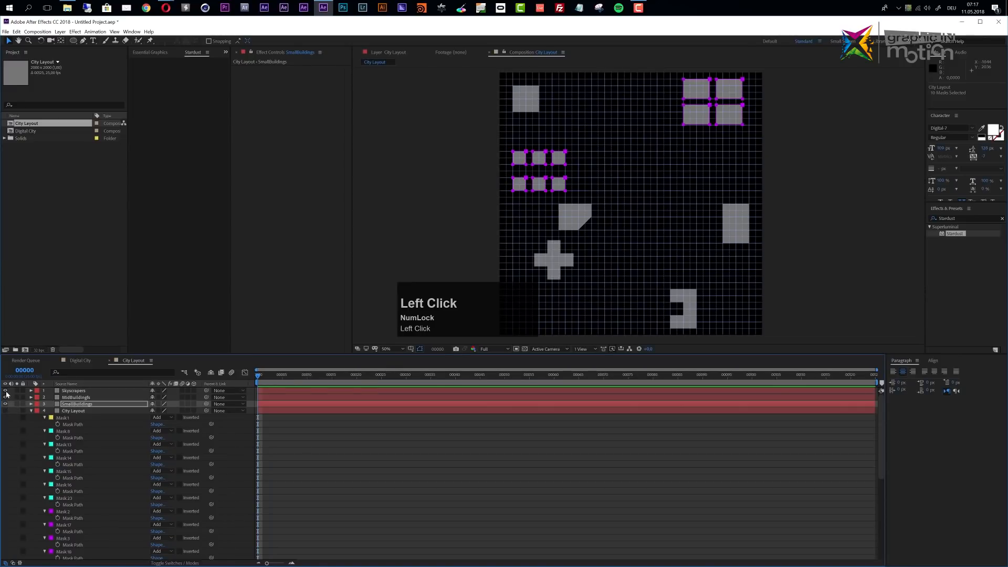
left_click(6, 391)
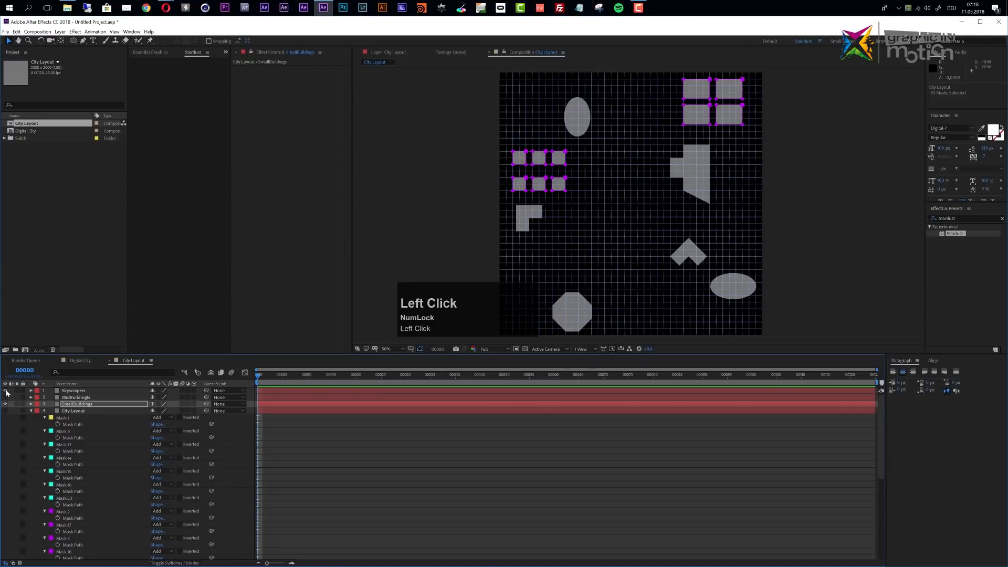
left_click(6, 403)
left_click(53, 460)
left_click(6, 411)
- Recolour Mask 22, the small rectangle beside the octagon, by sampling the bright green of Mask 6
left_click(77, 411)
scroll(80, 485, "down", 3)
scroll(81, 485, "down", 3)
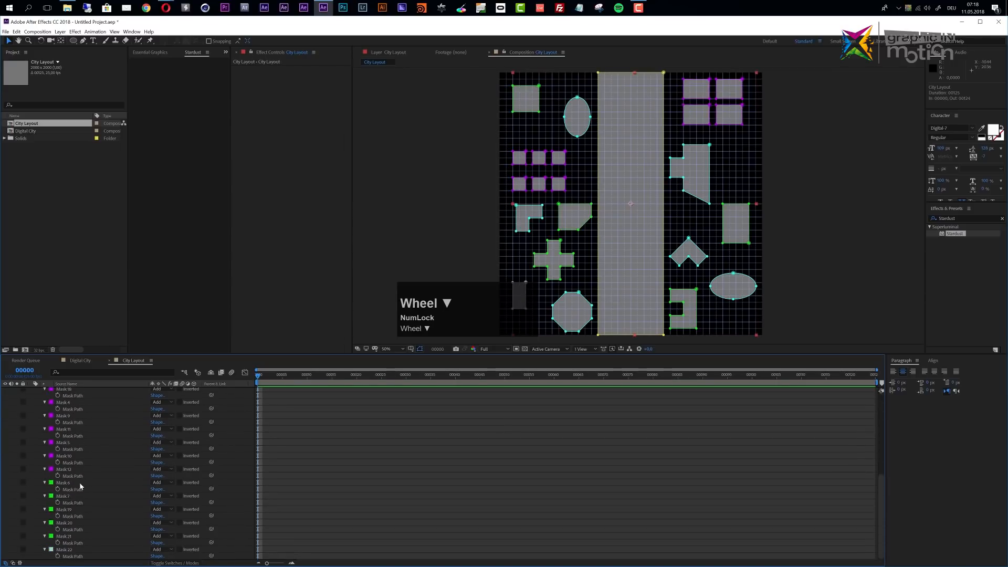
left_click(69, 551)
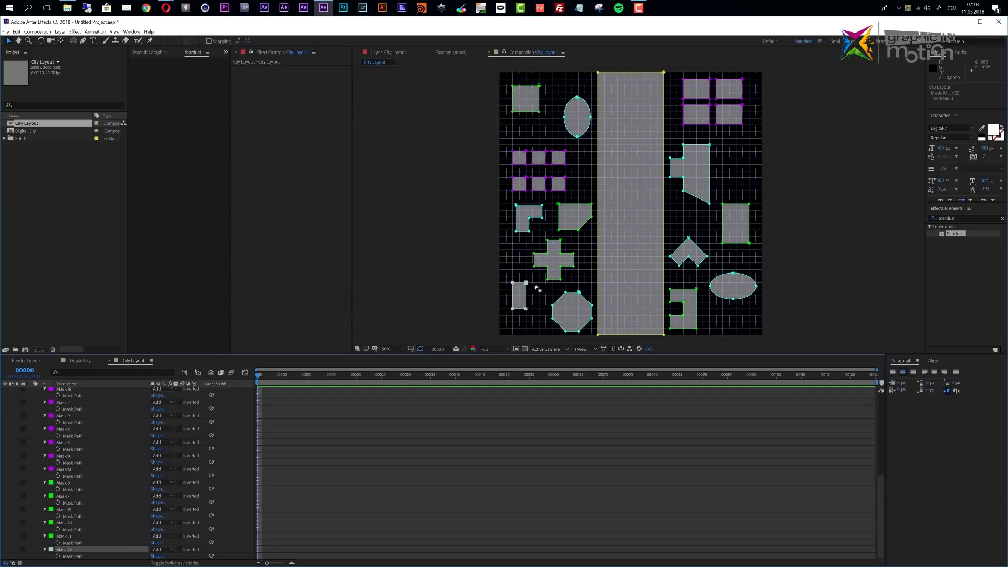
left_click(51, 549)
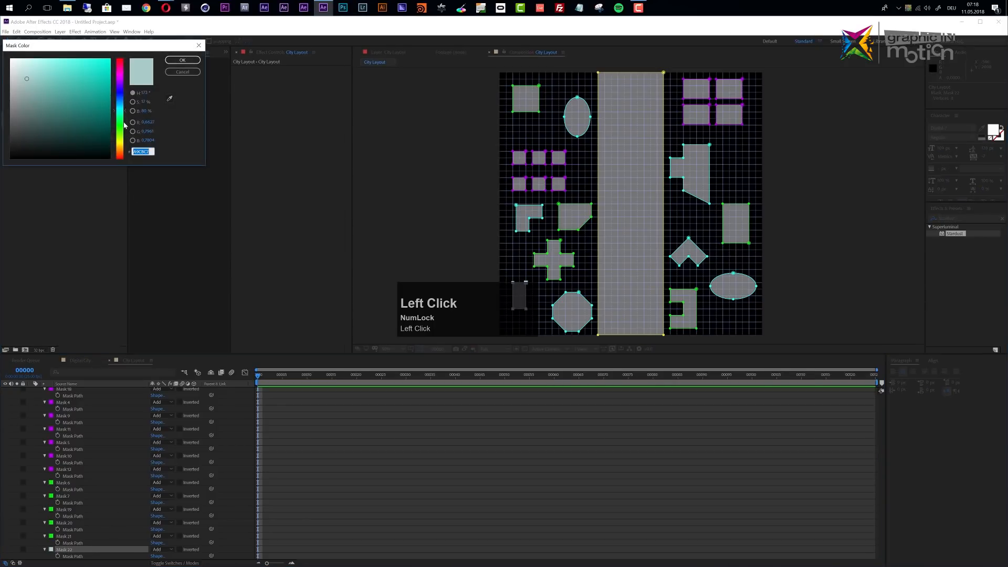
left_click(169, 98)
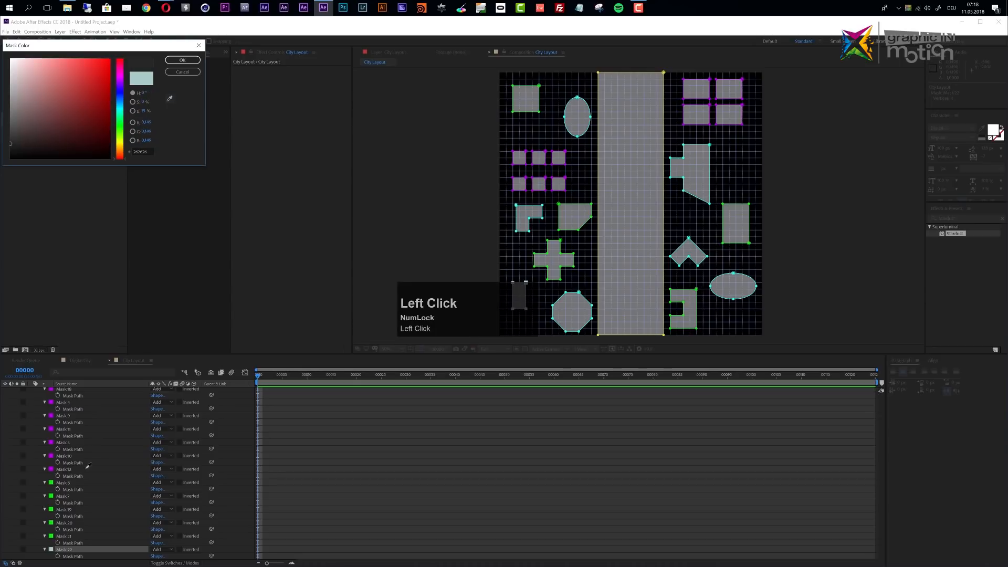
left_click(51, 482)
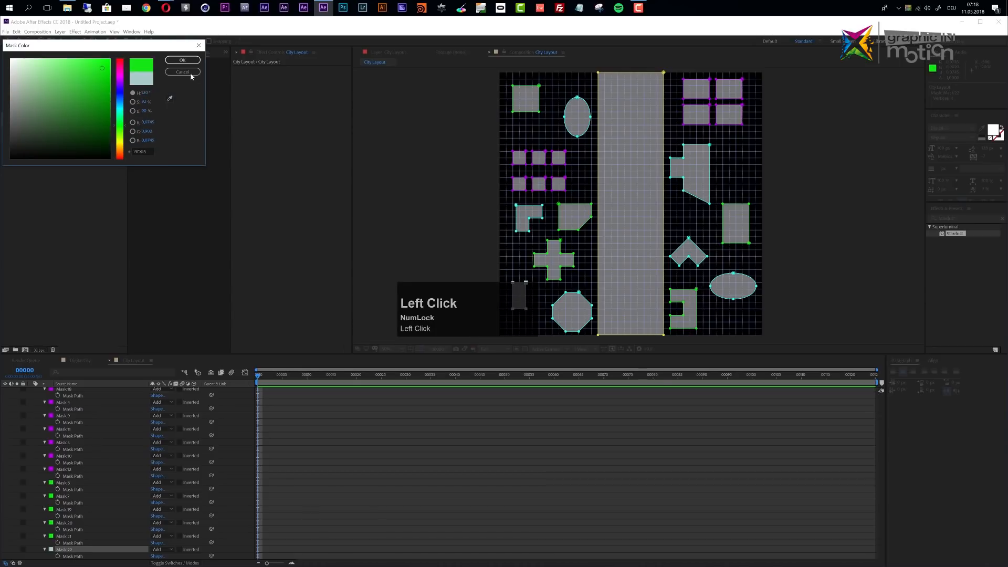
left_click(183, 60)
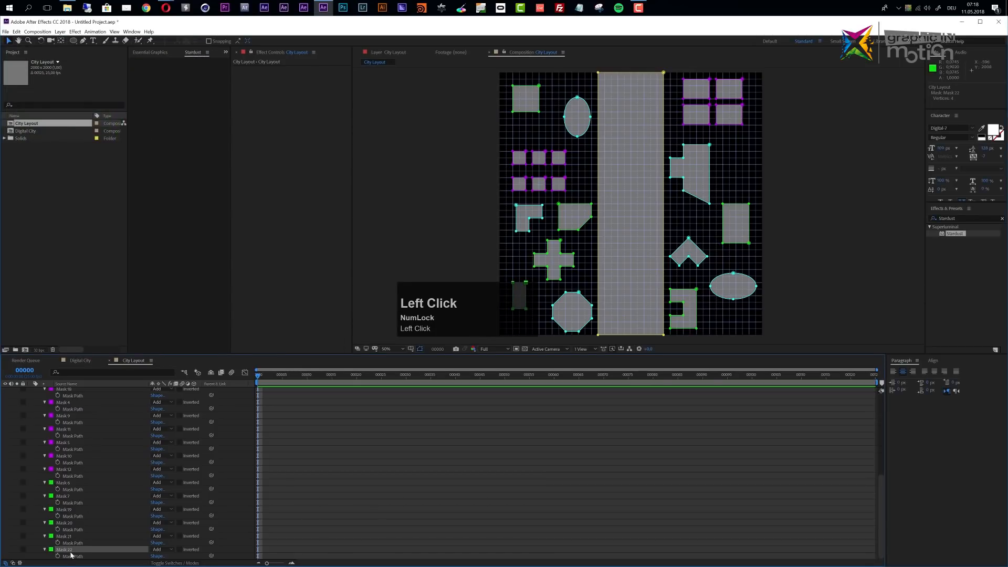
scroll(73, 550, "up", 5)
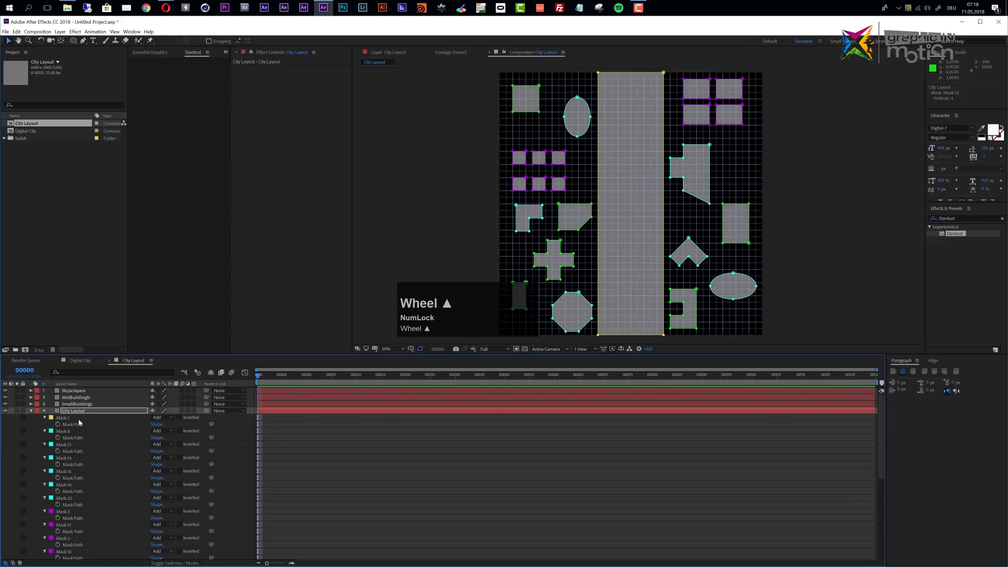
- Paste the copied green Mask 22 onto the SmallBuildings solid and collapse the City Layout layer's mask list
left_click(77, 405)
key("ctrl+v")
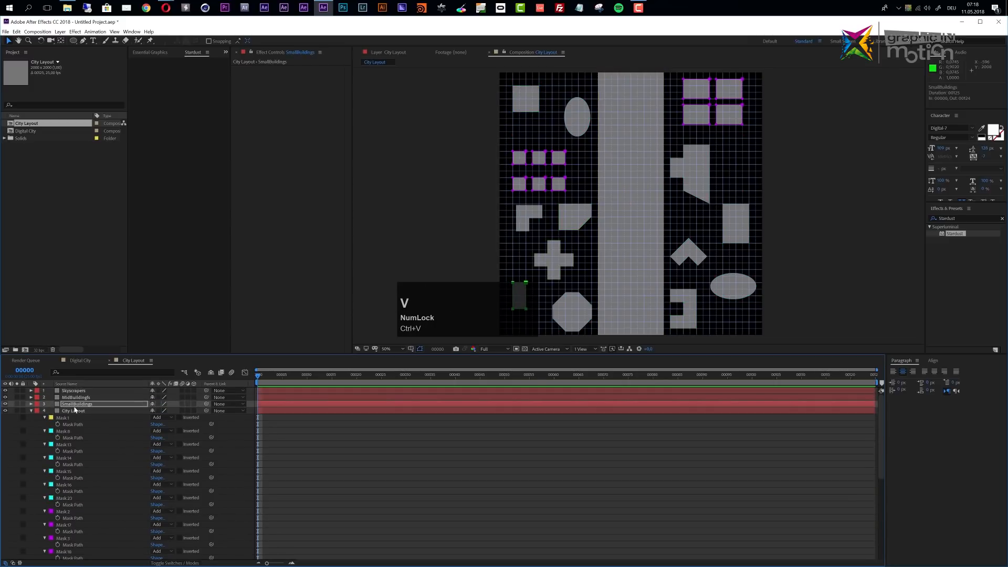
left_click(31, 412)
- Copy the Skyscrapers, MidBuildings, SmallBuildings and City Layout layers into the Digital City composition
left_click_drag(68, 466, 82, 395)
key("ctrl+c")
left_click(83, 362)
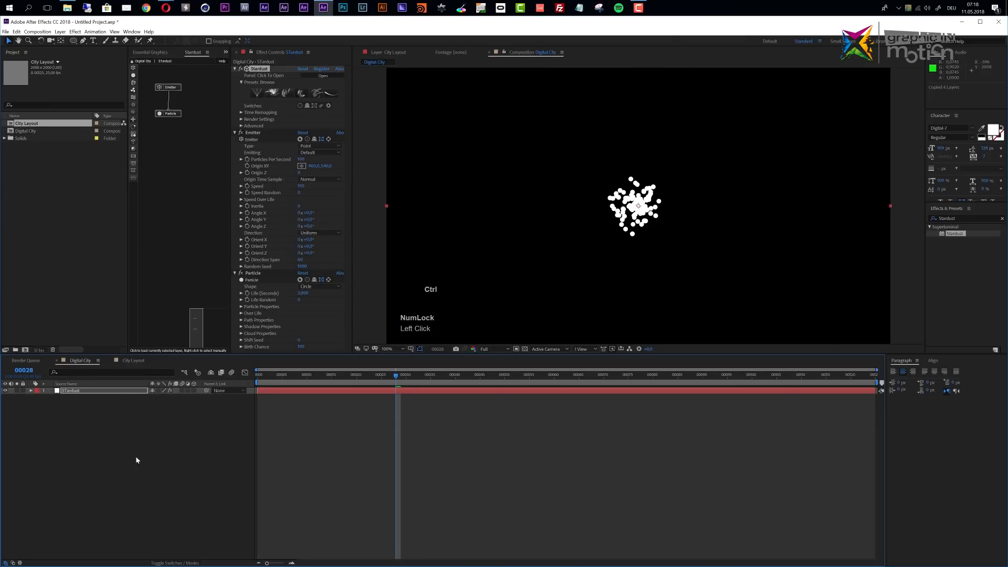
key("ctrl+v")
- Set the Position of the four copied layout layers to 960, 540 in Digital City
left_click_drag(70, 417, 67, 394)
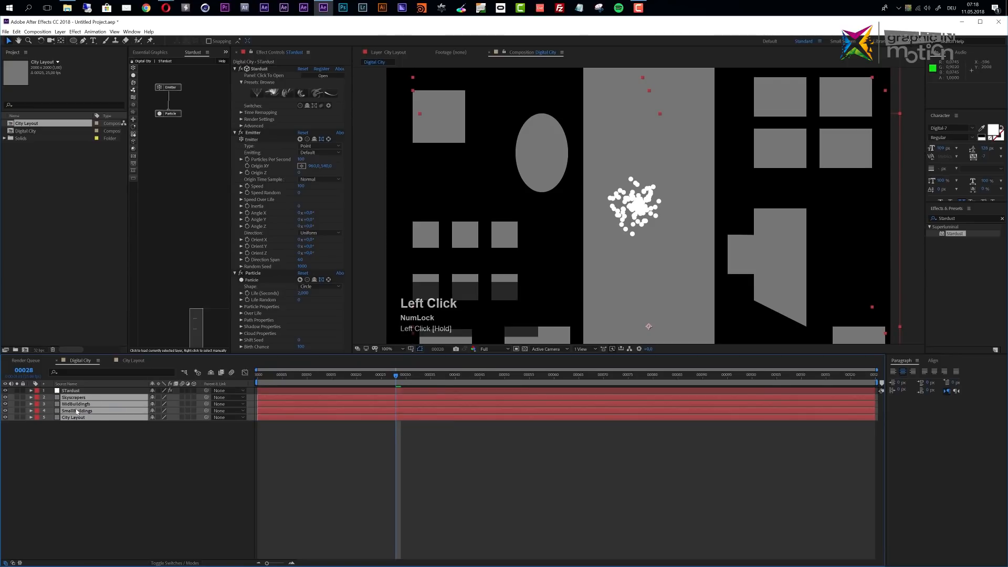
scroll(147, 474, "down", 2)
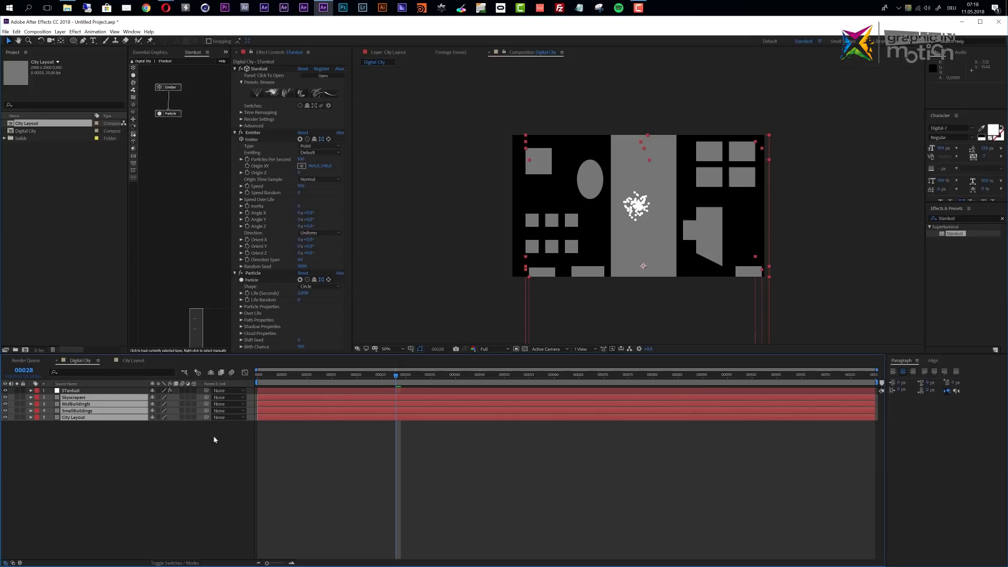
scroll(638, 204, "up", 2)
key("p")
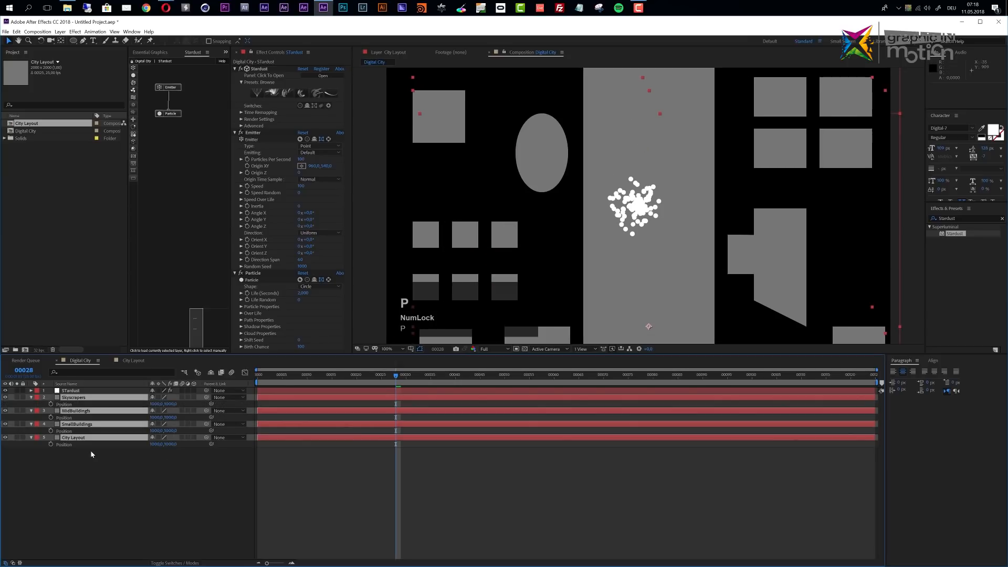
left_click(156, 404)
type("960")
key("Tab")
type("540")
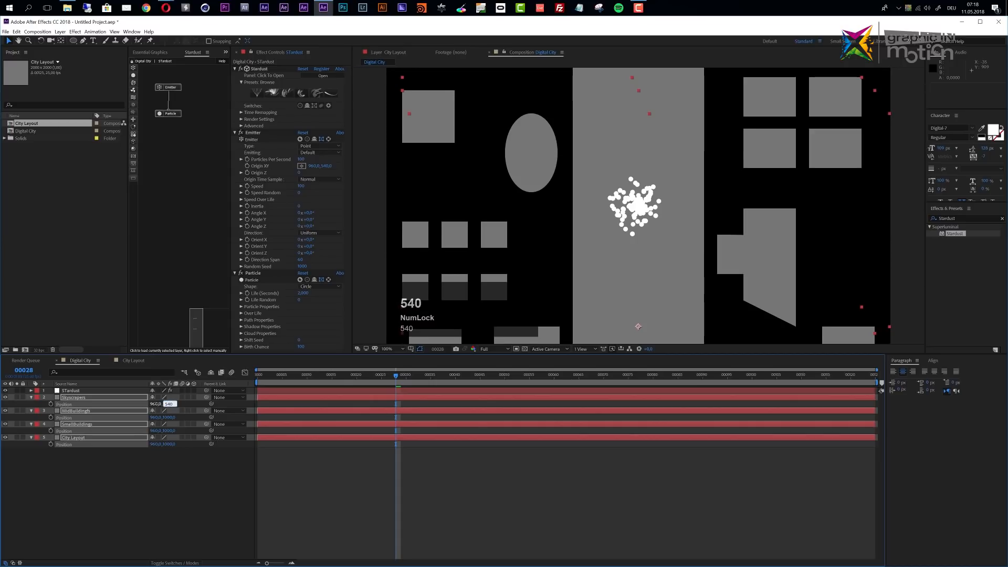
key("Return")
scroll(657, 173, "down", 2)
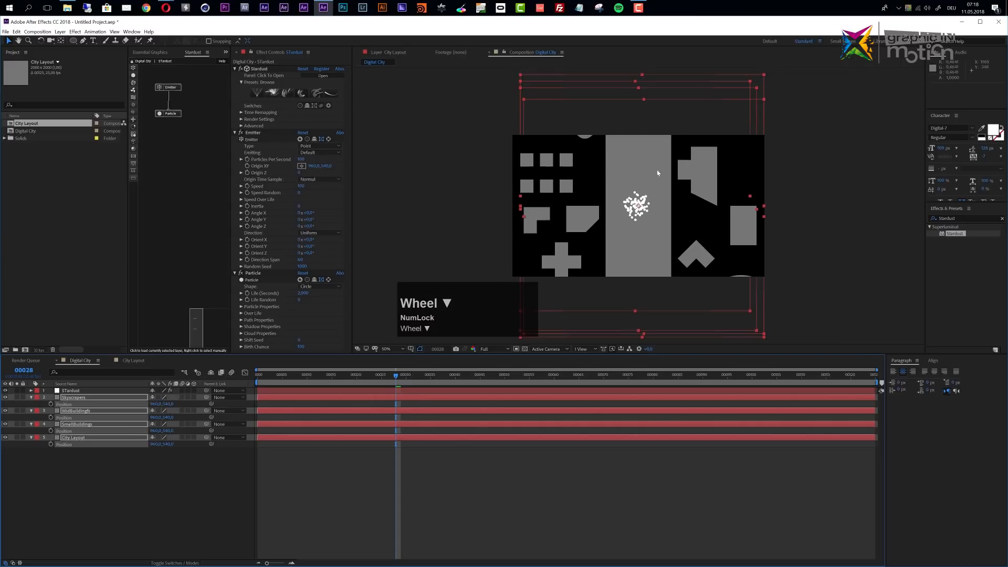
- Make the four layout layers 3D and set their X Rotation to -90°
left_click(194, 397)
key("r")
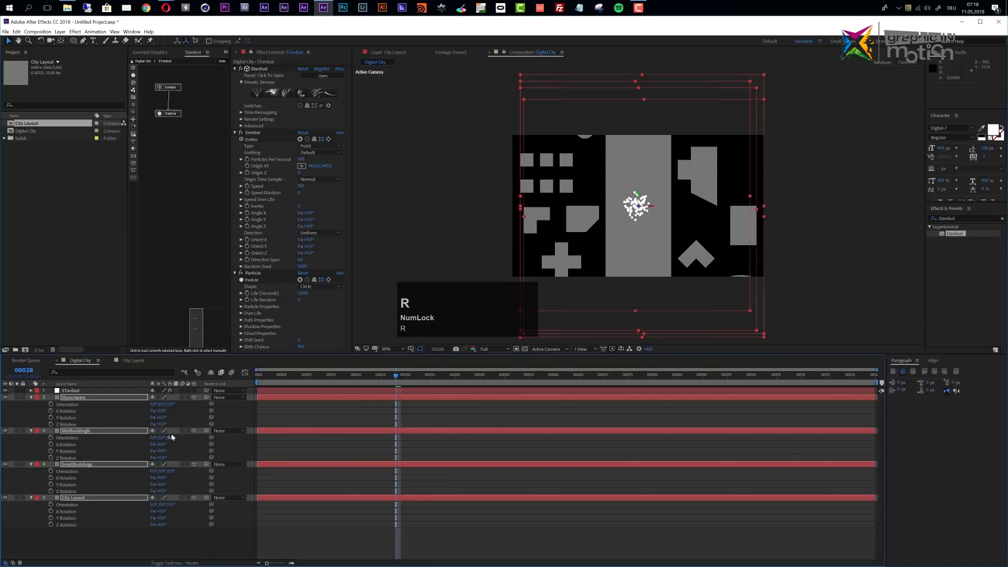
left_click(163, 411)
type("-90")
key("Return")
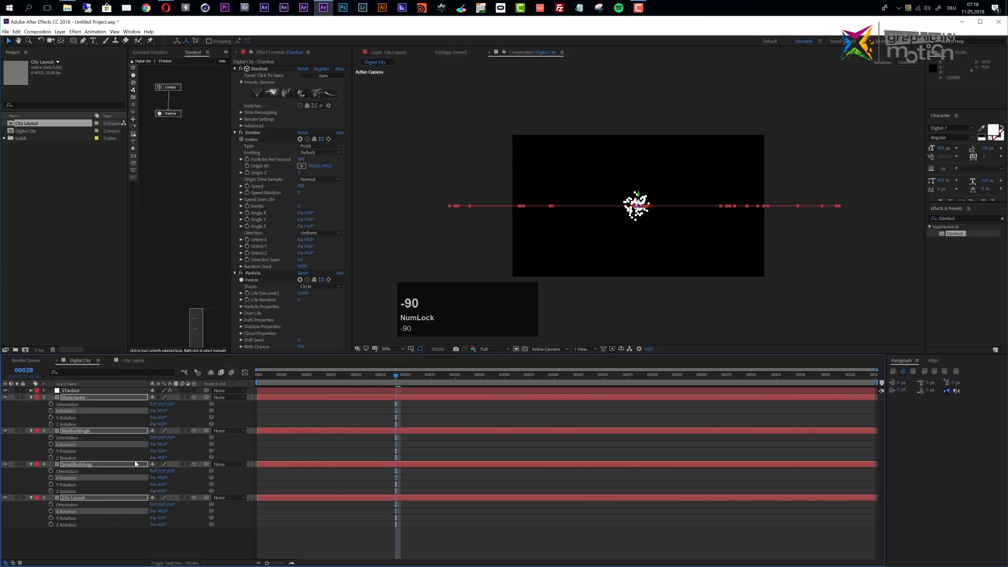
left_click(103, 544)
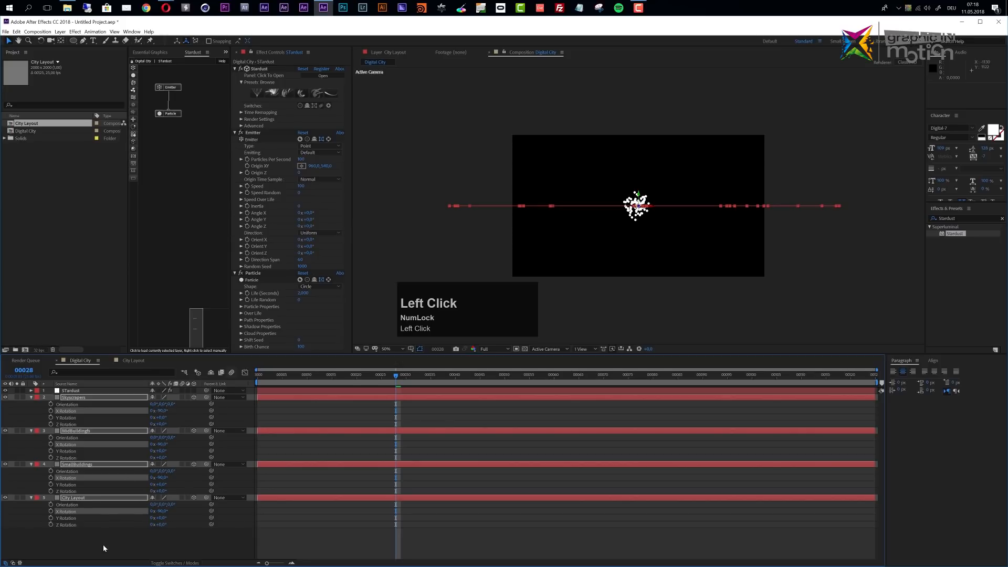
- Switch the composition to Custom View 1 and check the Skyscrapers masks in perspective
left_click(70, 391)
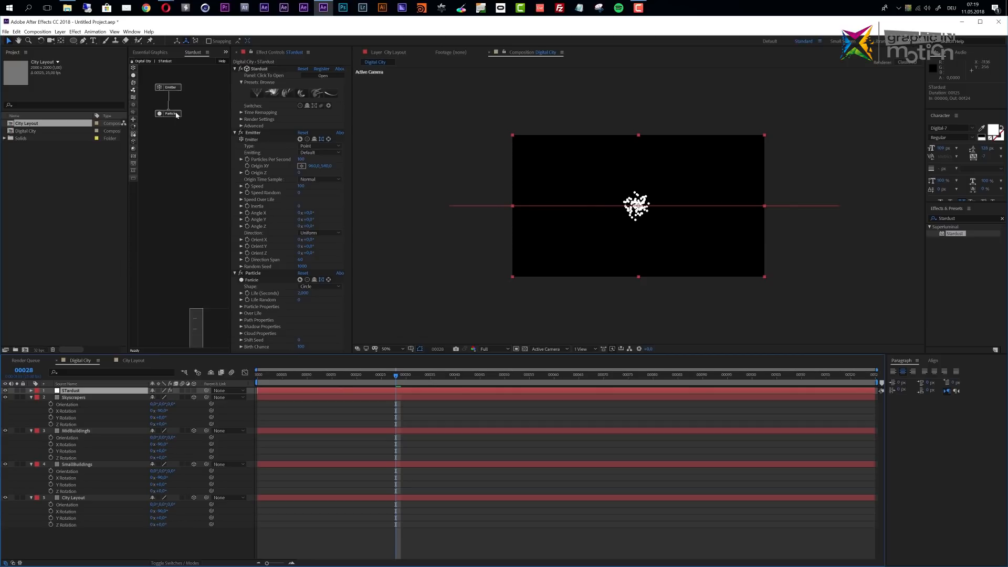
left_click(533, 348)
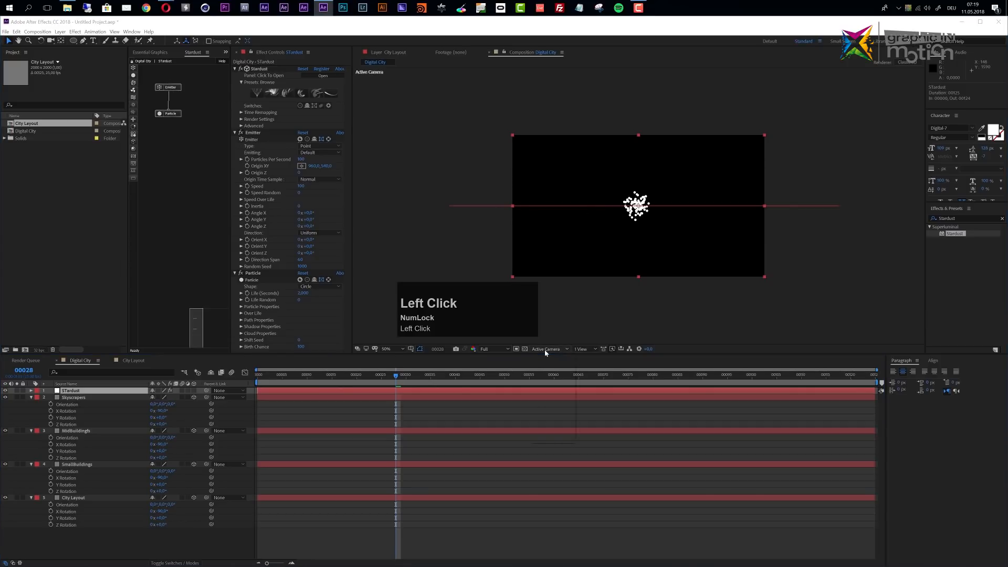
left_click(555, 423)
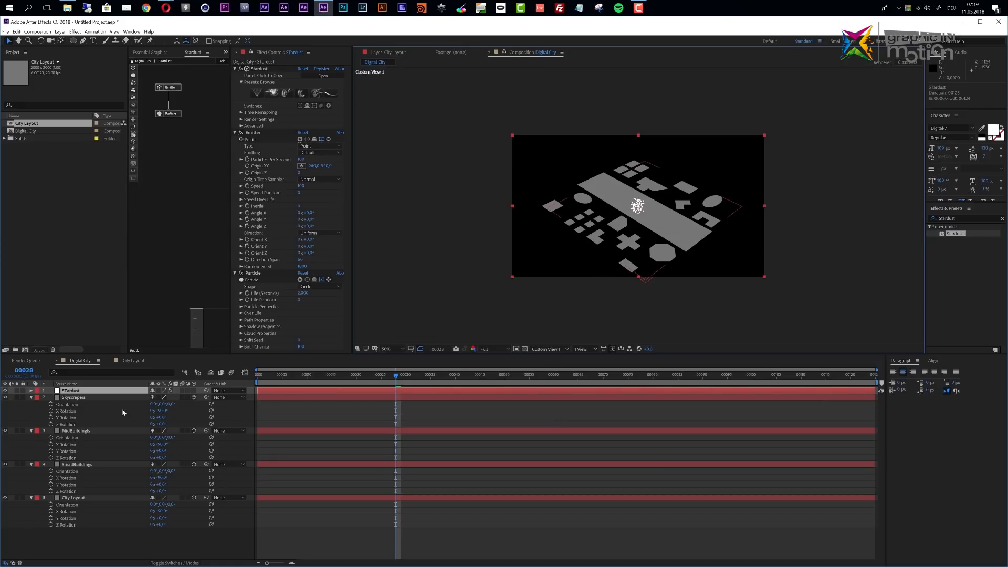
left_click(72, 399)
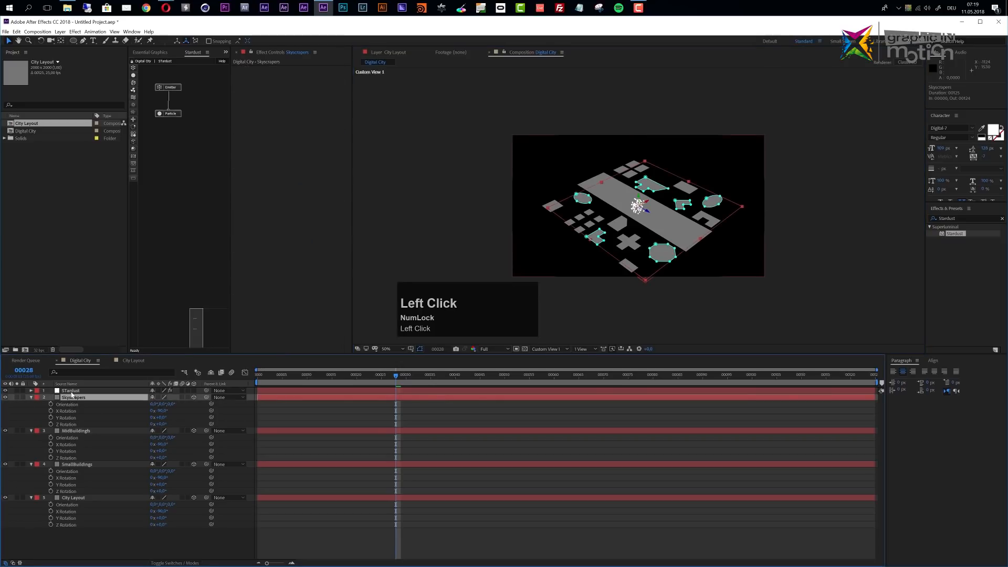
- Set the Stardust Emitter's type to Text / Mask with Skyscrapers as its layer, and scrub the timeline to check the particles
left_click(69, 391)
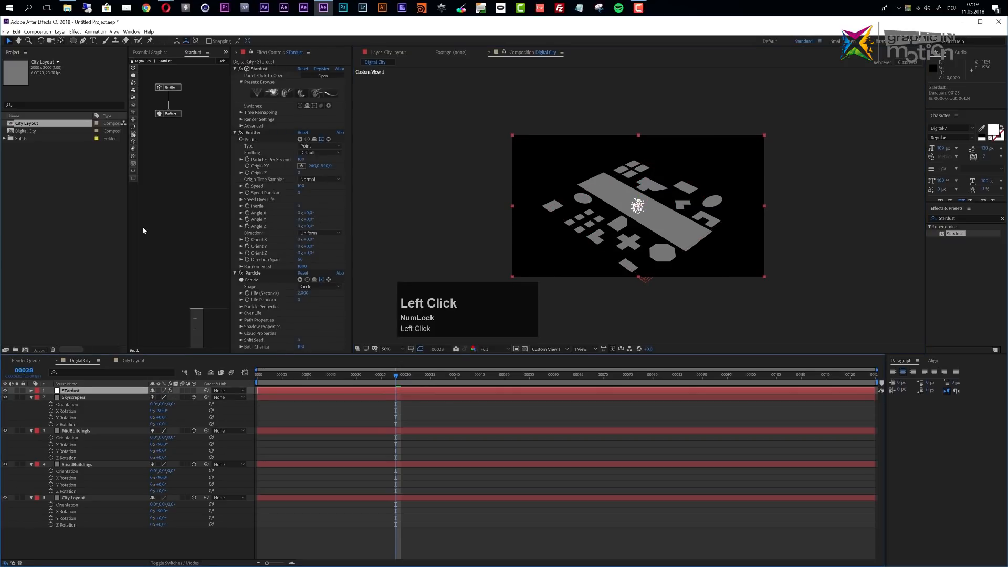
left_click(159, 87)
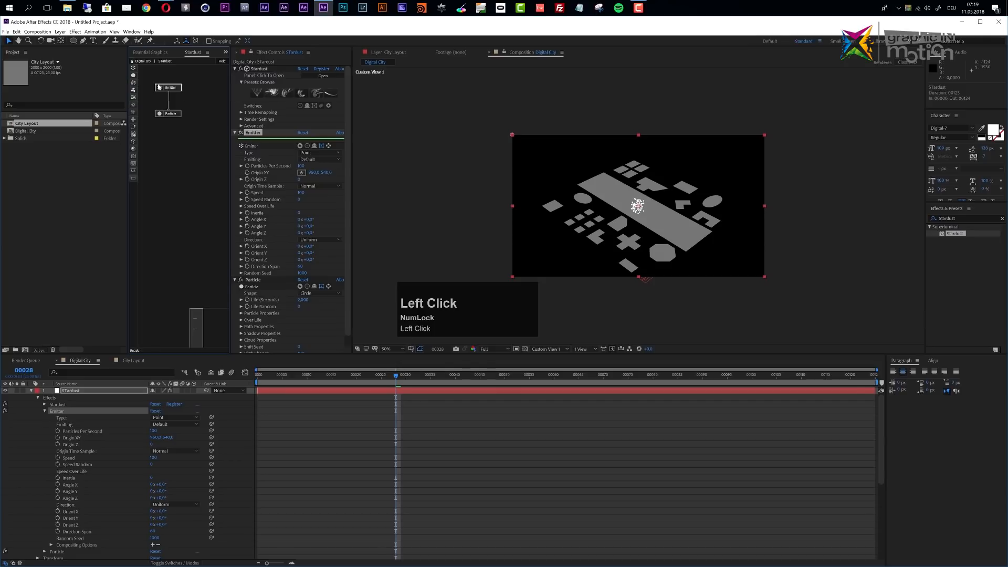
left_click(306, 153)
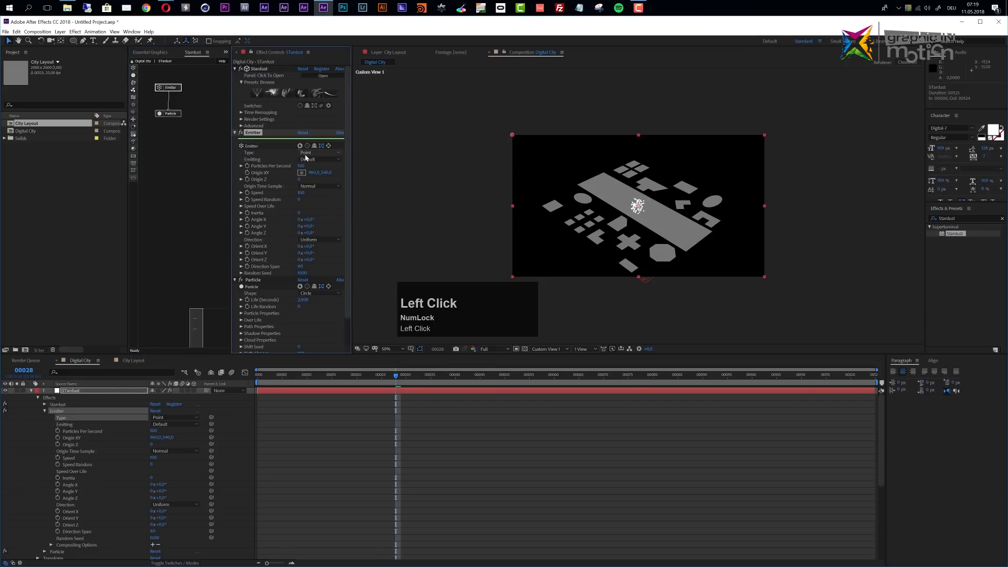
left_click(307, 154)
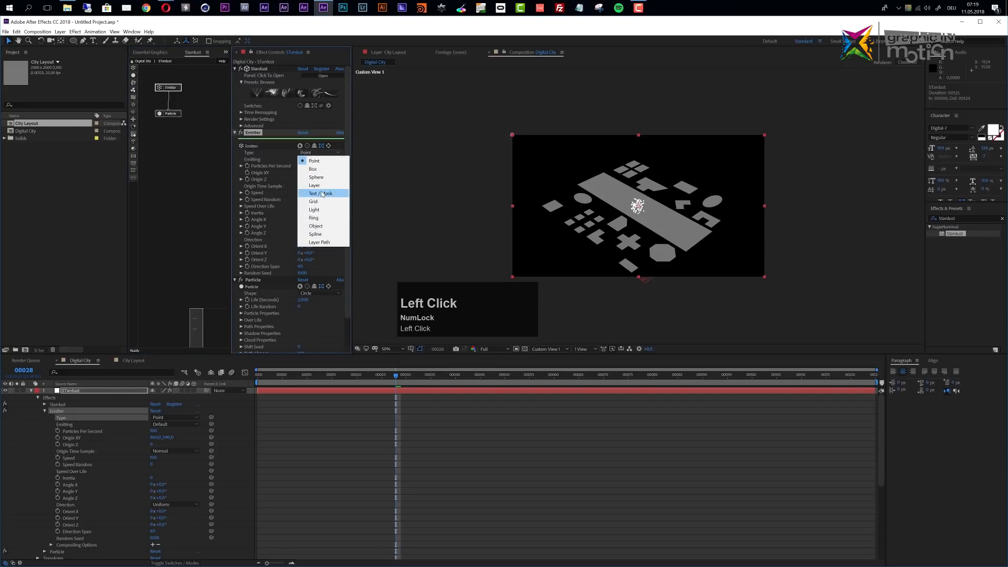
left_click(321, 193)
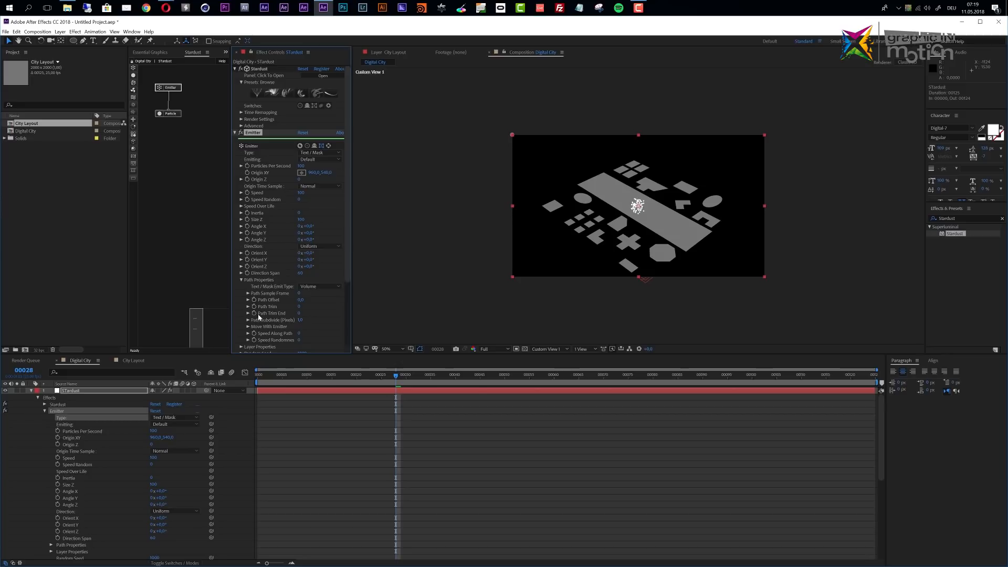
scroll(255, 313, "down", 2)
left_click(241, 312)
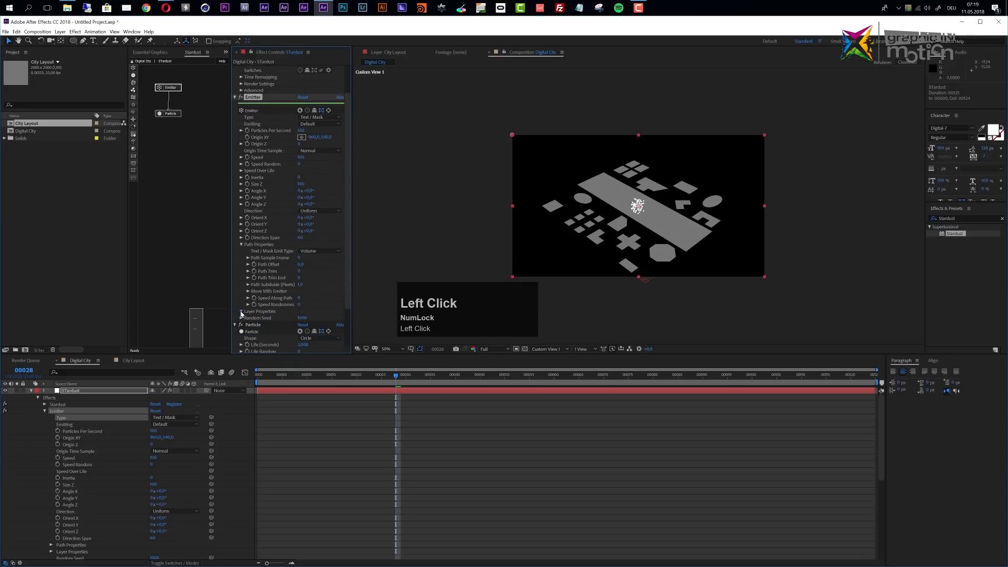
left_click(316, 319)
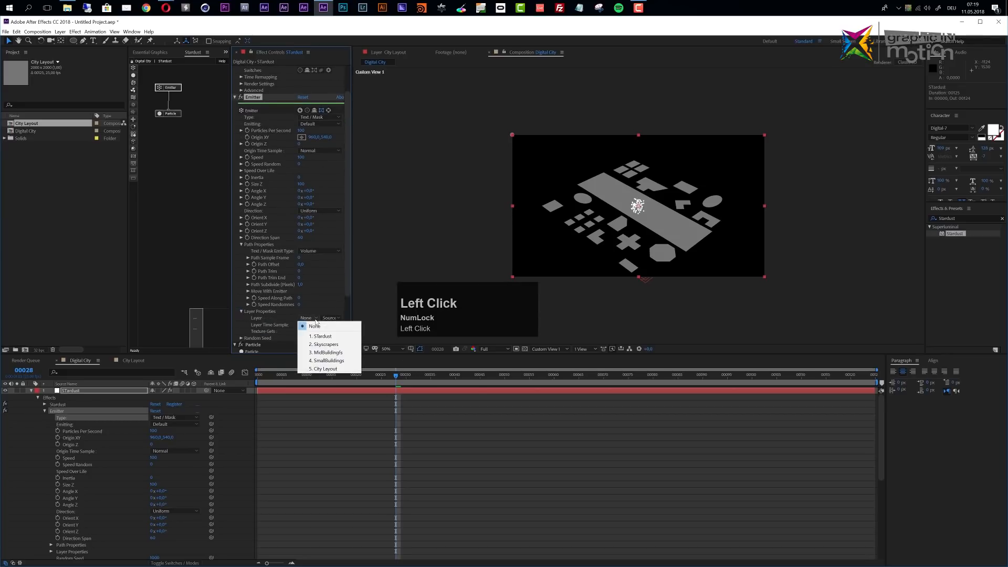
left_click(322, 344)
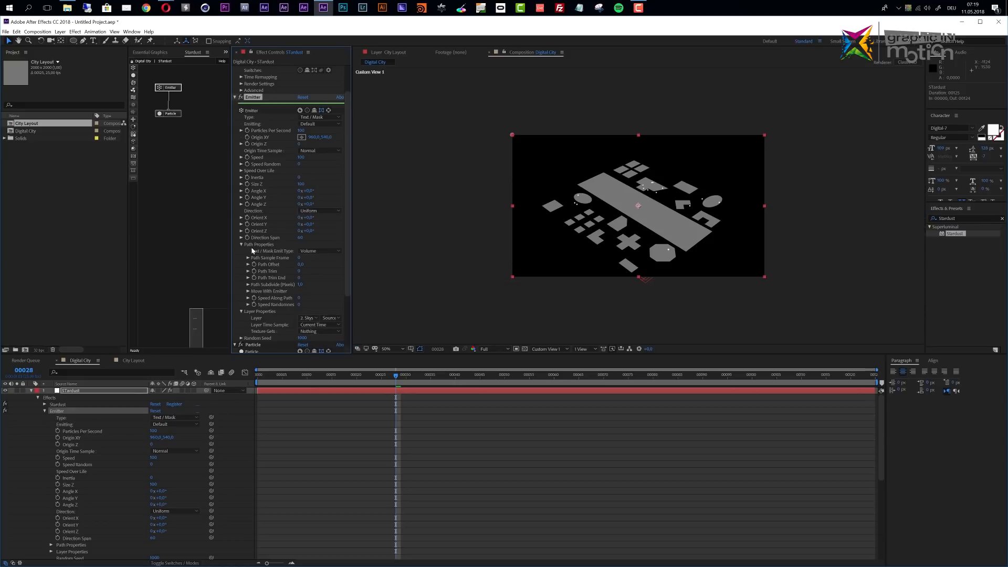
left_click_drag(326, 377, 460, 389)
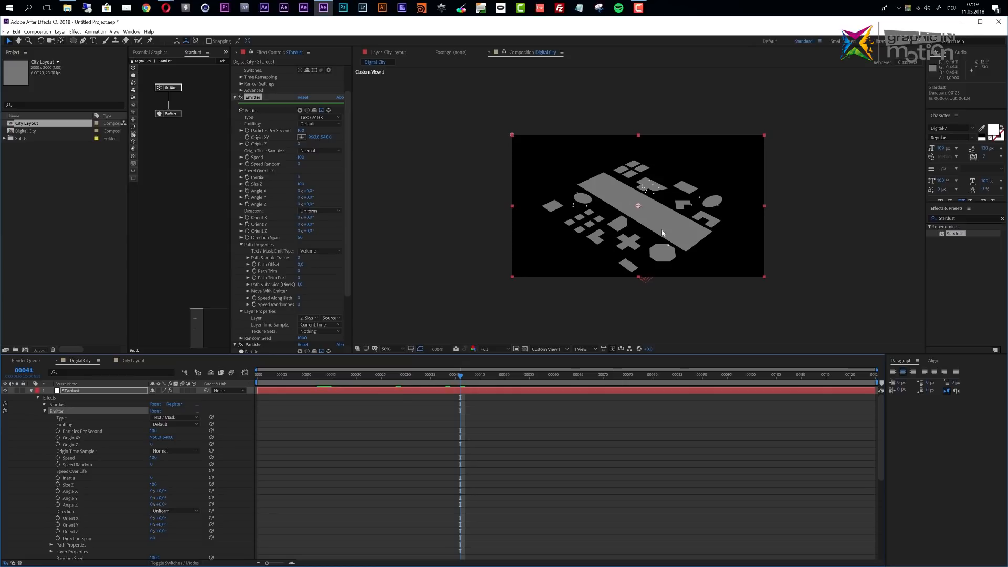
- Set the Emitter's Speed to 0 and Size Z to 1, and scrub the timeline to check the emission
left_click(302, 157)
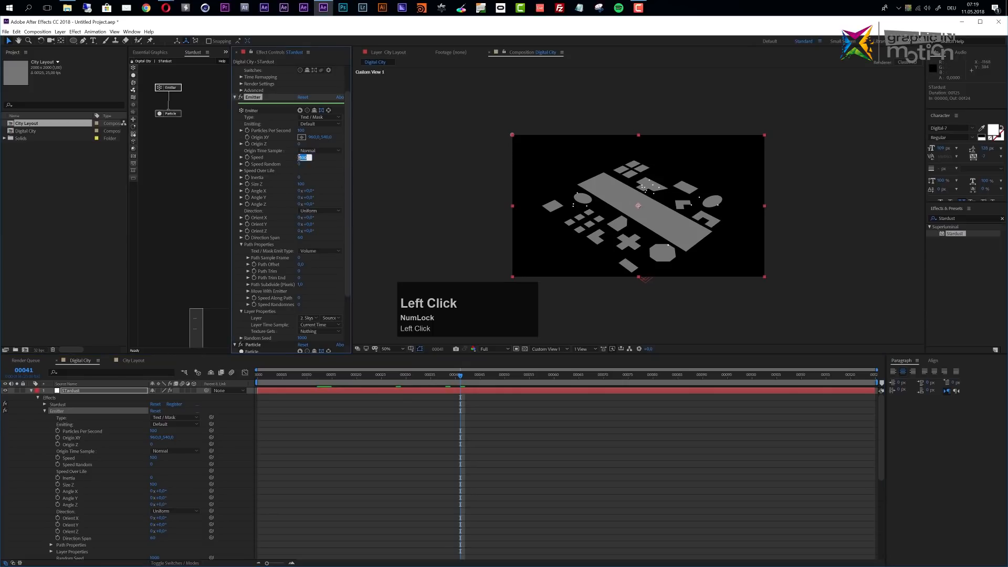
type("0")
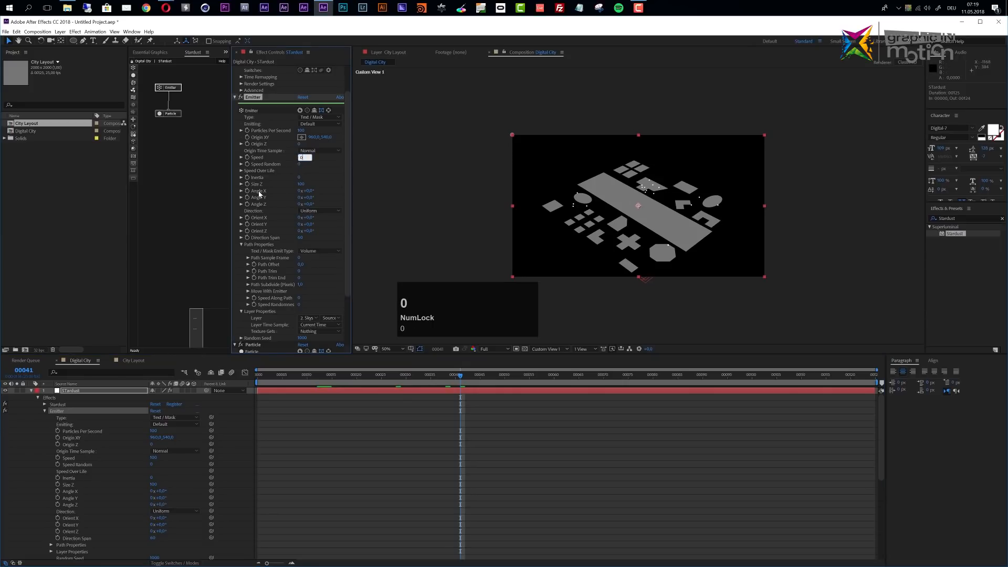
left_click(303, 184)
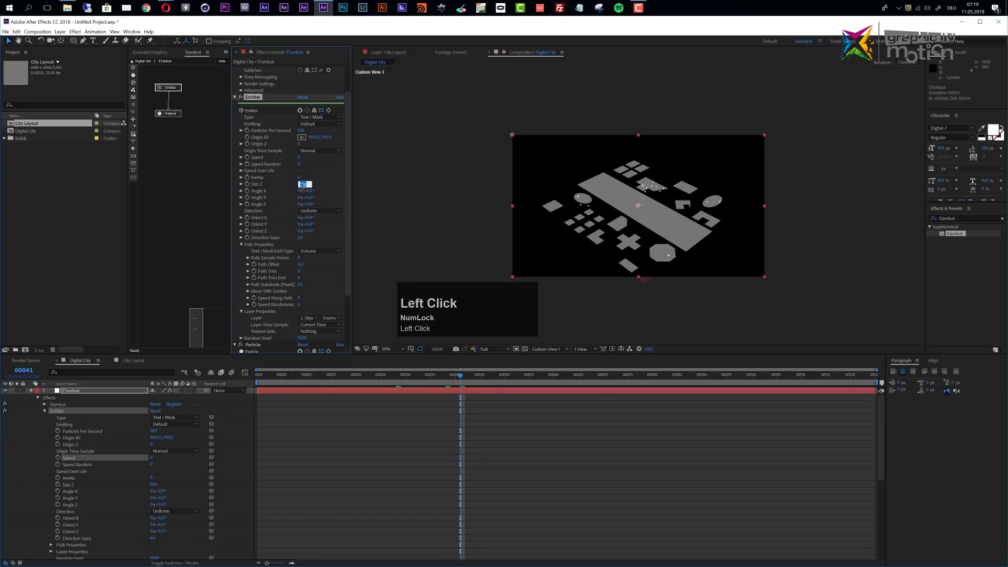
type("1")
key("Return")
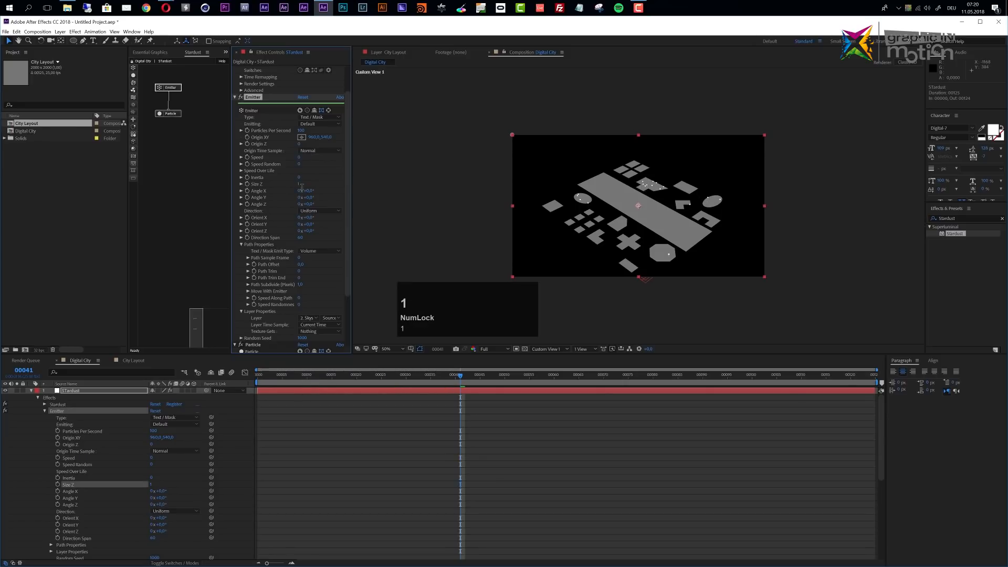
left_click_drag(362, 376, 569, 385)
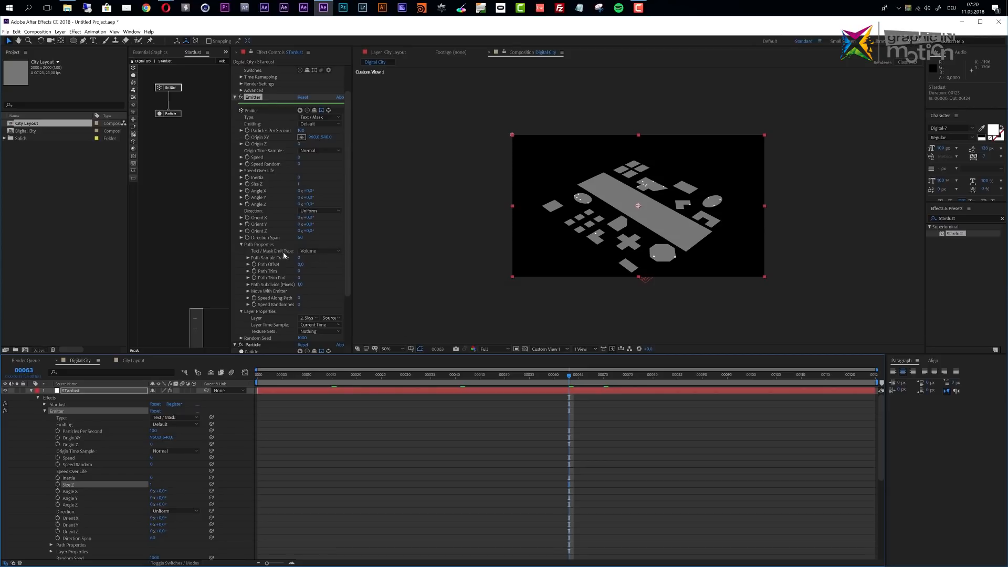
- Set the Emitter's Text / Mask Emit Type to Edge Weighted and its Emitting mode to Once
left_click(309, 253)
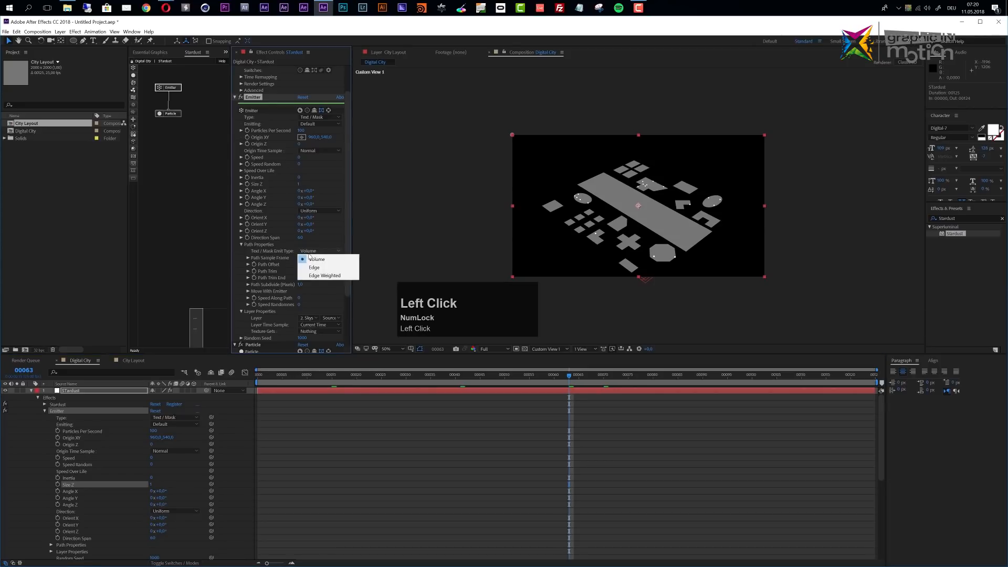
left_click(319, 276)
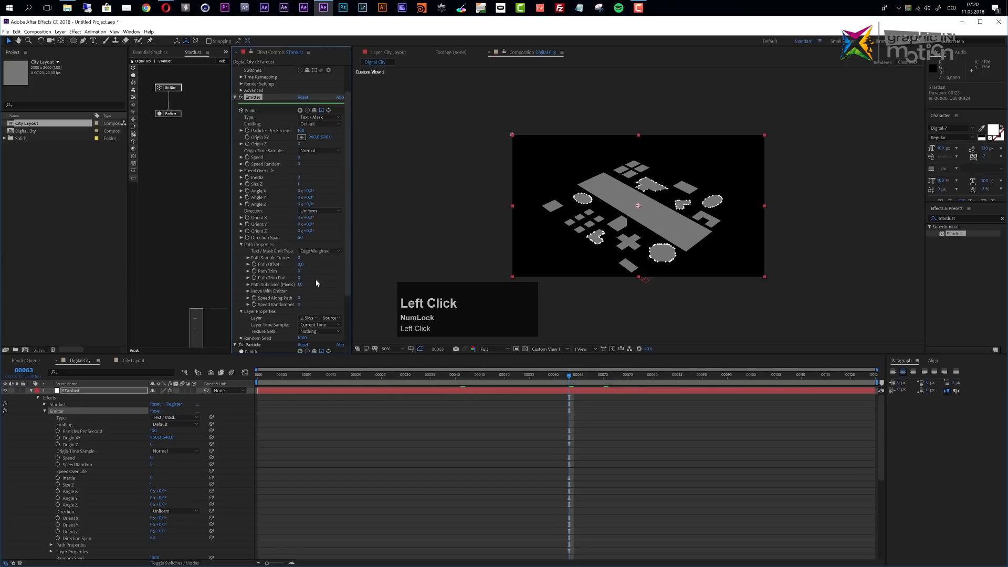
left_click_drag(301, 286, 303, 285)
key("ctrl+z")
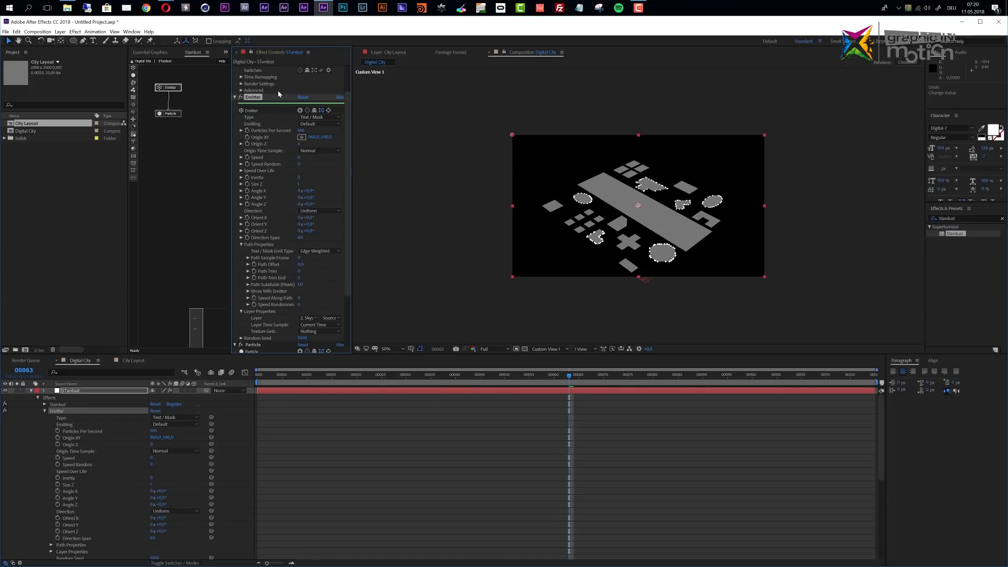
left_click(318, 124)
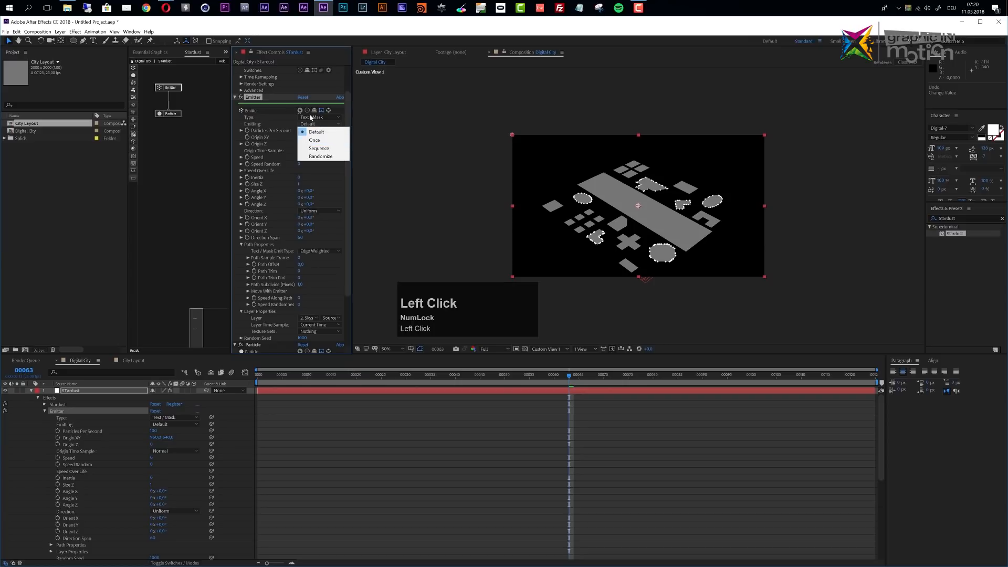
left_click(320, 142)
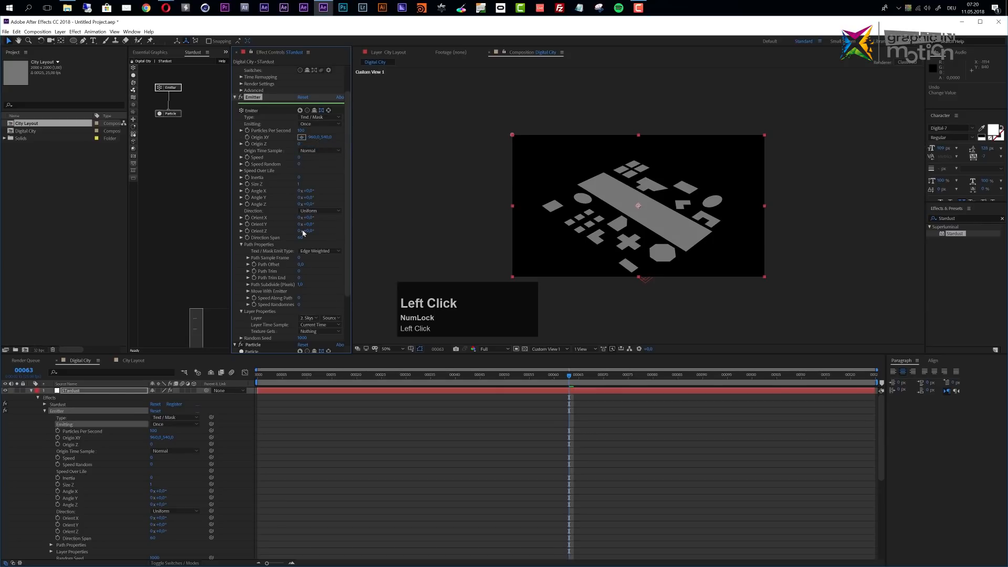
- Set the life of the Particle node's particles to 5 seconds
left_click(175, 116)
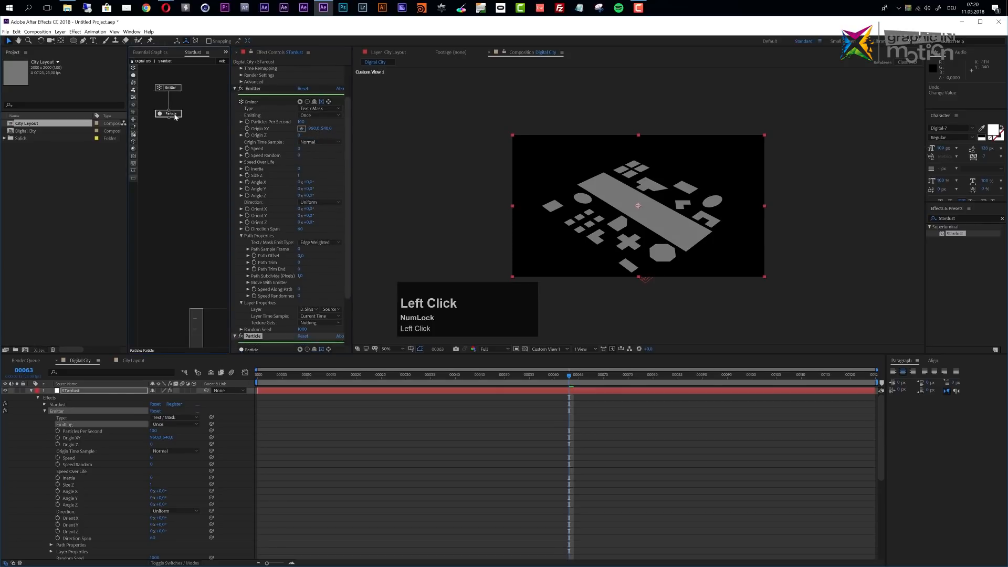
left_click(303, 350)
type("5")
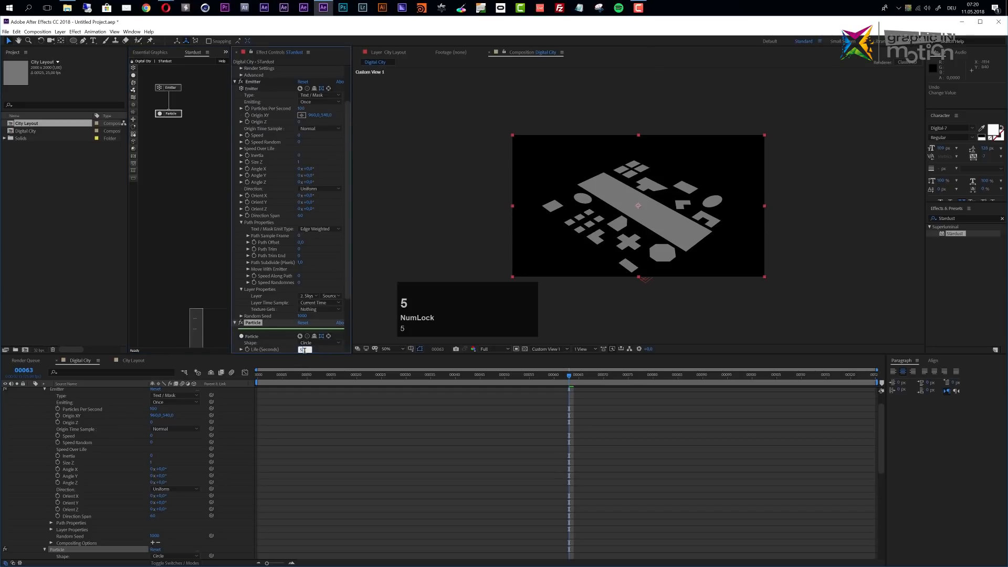
key("Return")
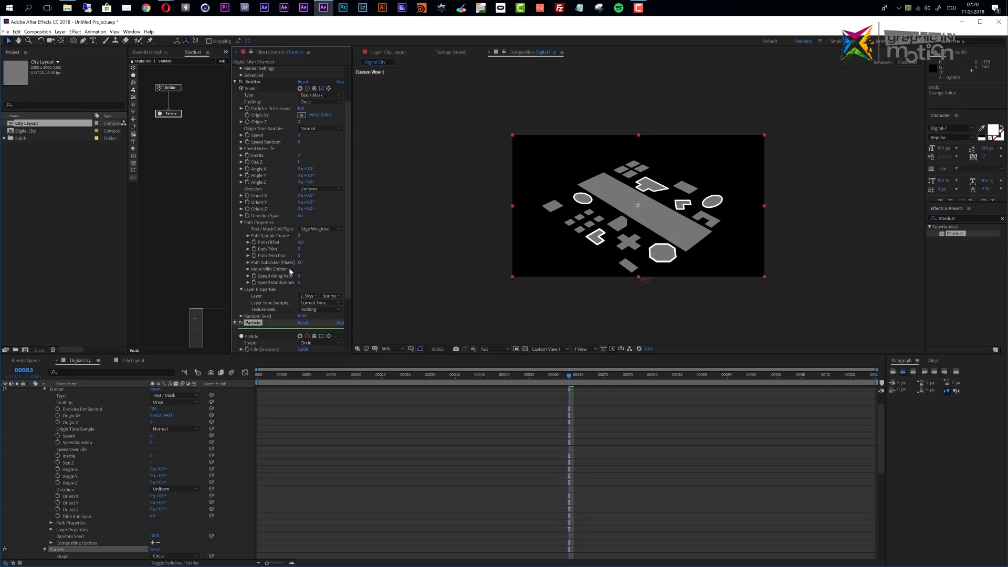
- Set the Emitter's Path Subdivide to 15 pixels to space out the particles along the skyscraper outlines
left_click_drag(299, 262, 304, 262)
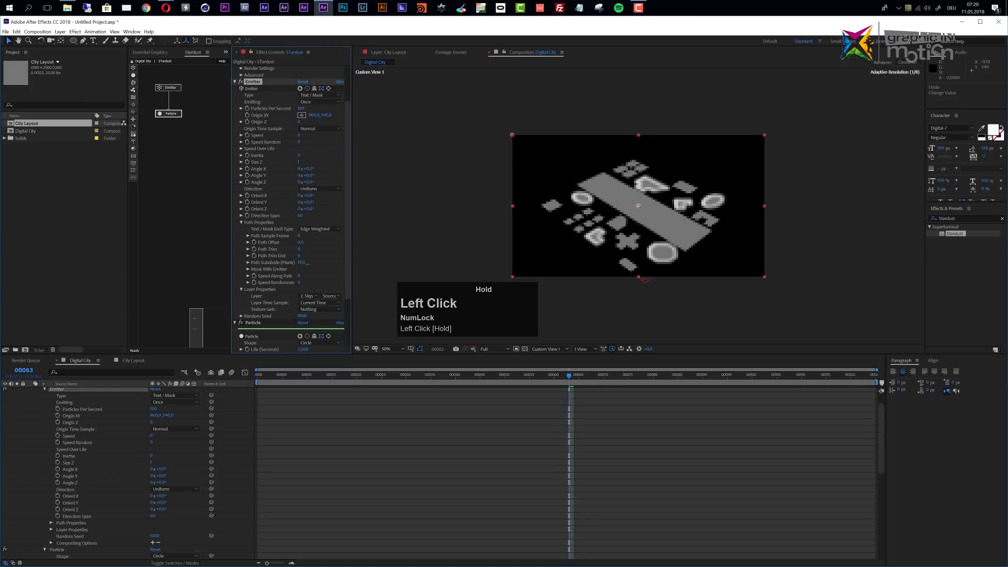
scroll(655, 209, "up", 2)
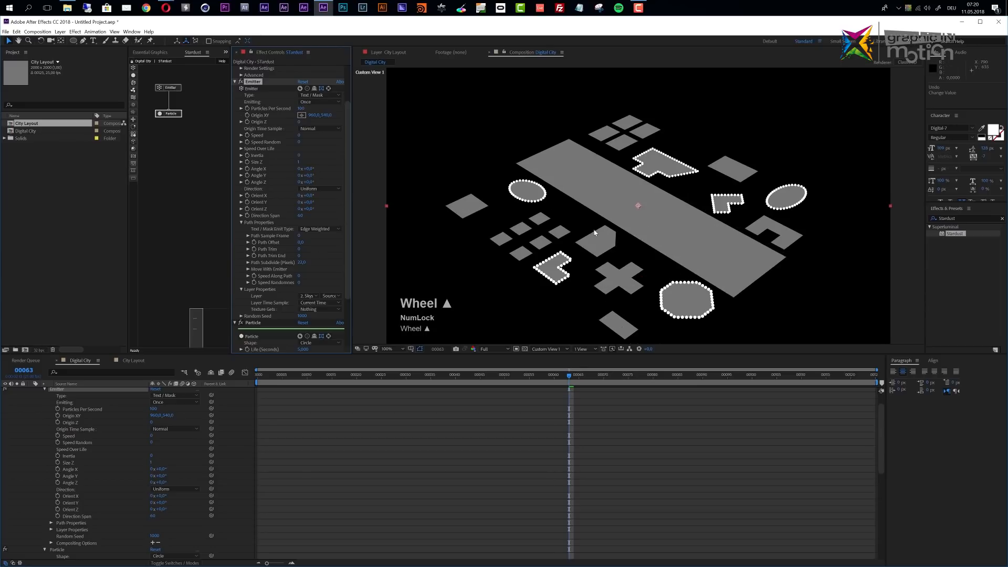
left_click(302, 262)
type("15")
key("Return")
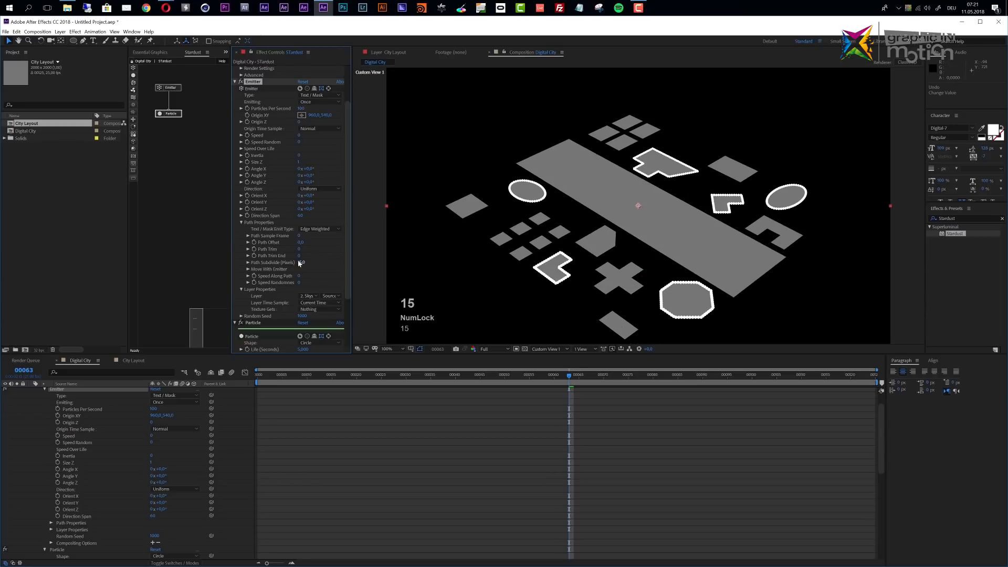
- Set the particle size to 4 pixels in the Particle node's Particle Properties
scroll(293, 324, "down", 3)
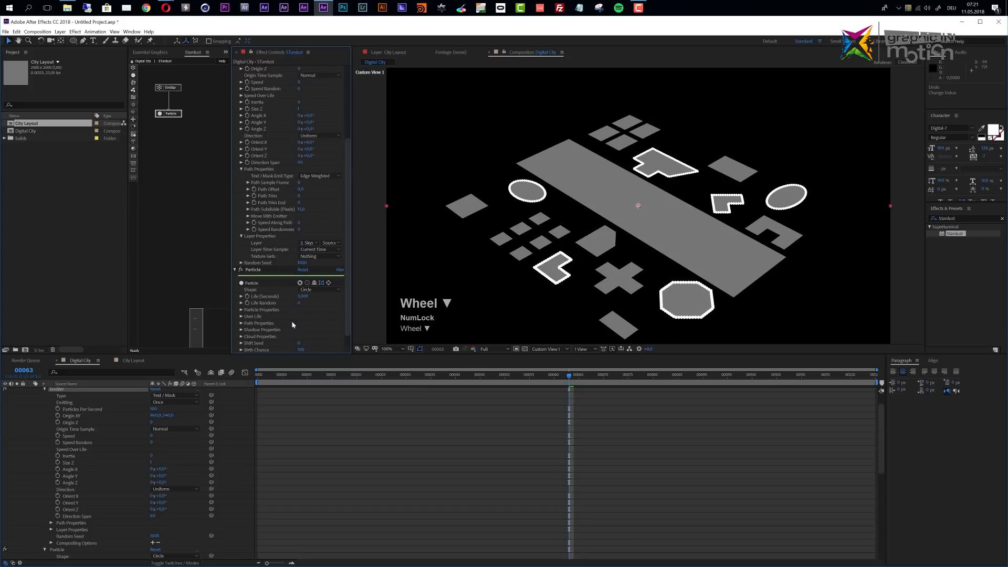
left_click(241, 310)
left_click(301, 278)
type("4")
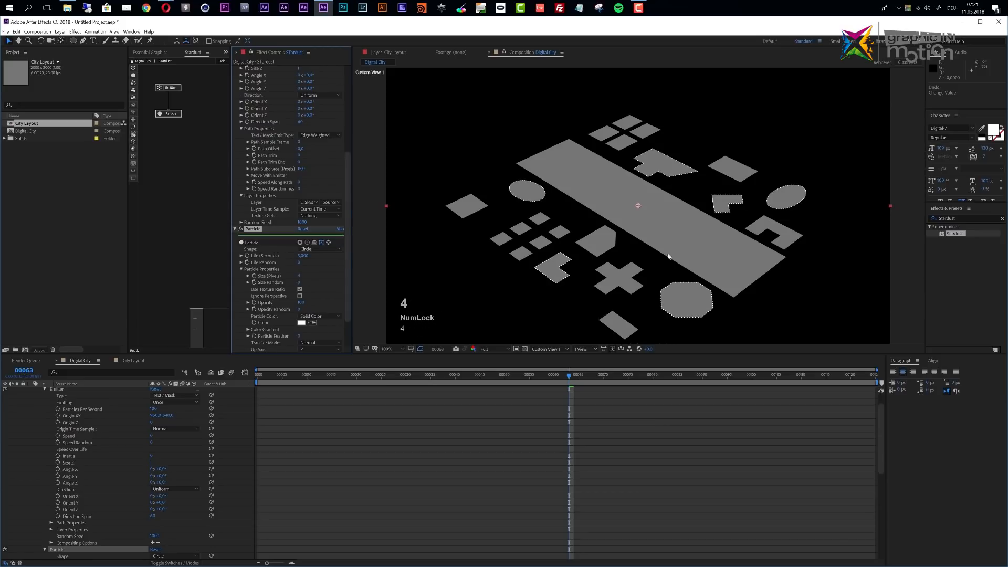
- Set the Emitter's Path Subdivide to 10 pixels and check the particle spacing along the mask outlines
scroll(669, 256, "up", 2)
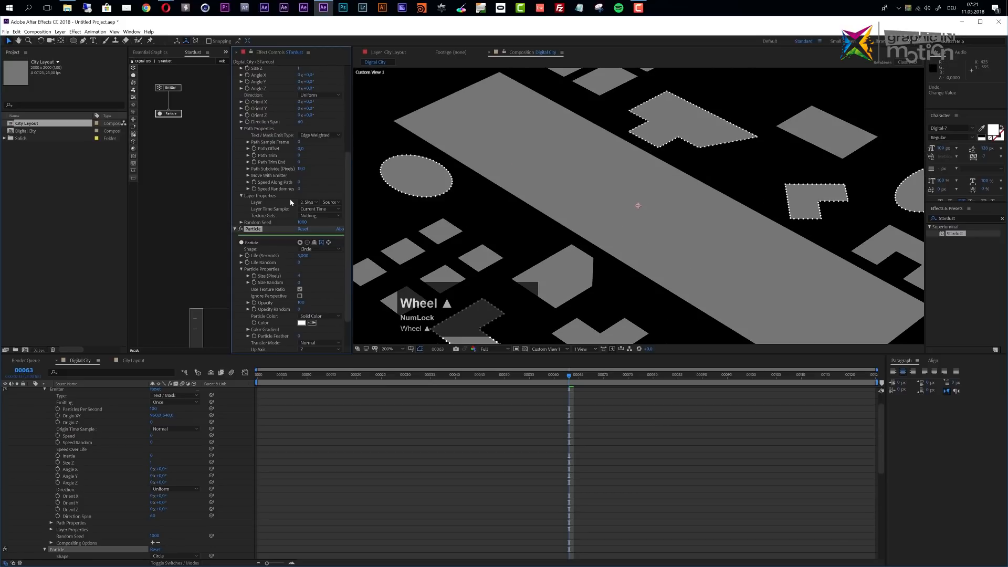
left_click(301, 168)
type("10")
key("Return")
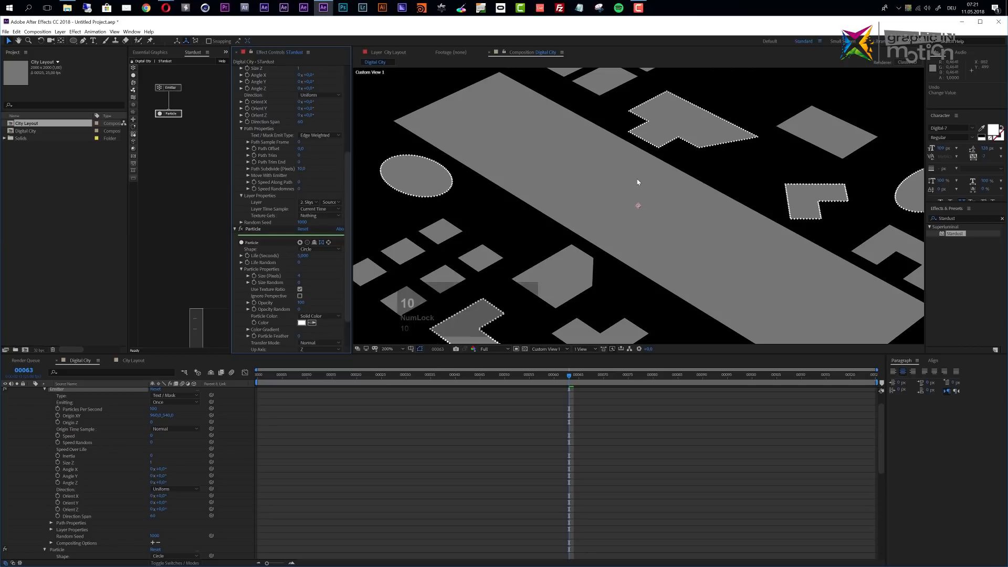
scroll(638, 195, "down", 2)
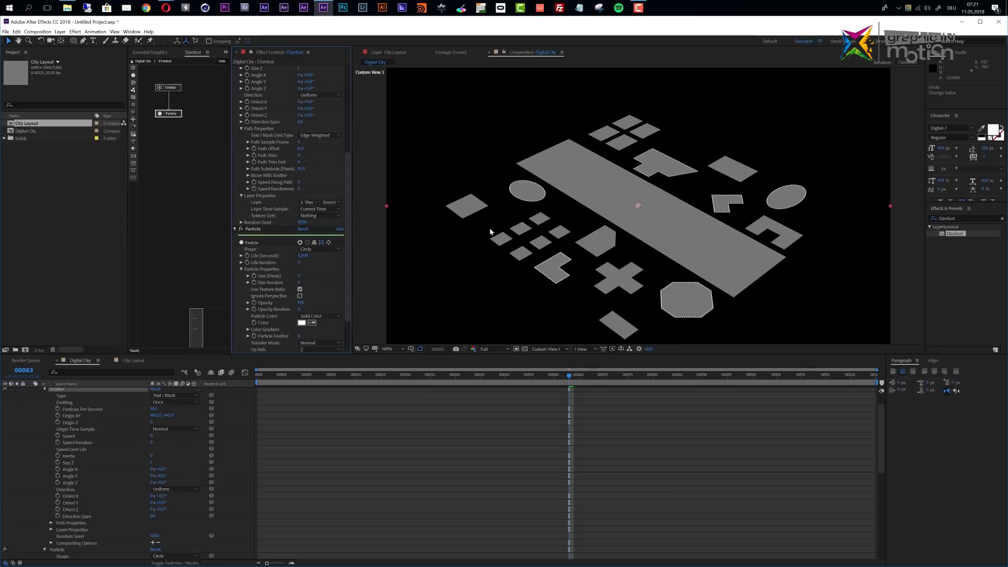
- Add a Replica node connected below the Particle node and set its Offset Y to 20
left_click(133, 112)
left_click_drag(151, 124, 172, 141)
scroll(306, 281, "down", 4)
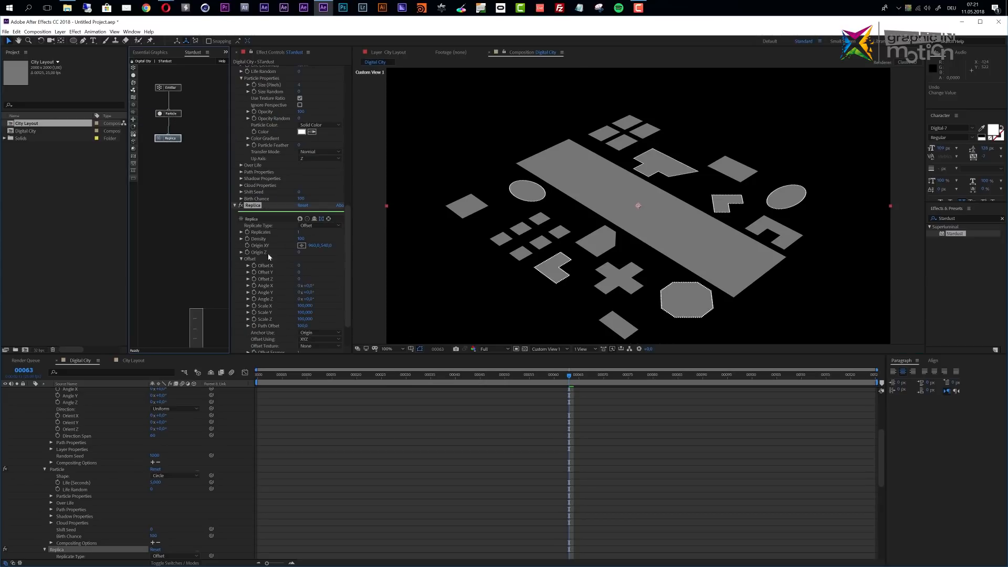
left_click(299, 272)
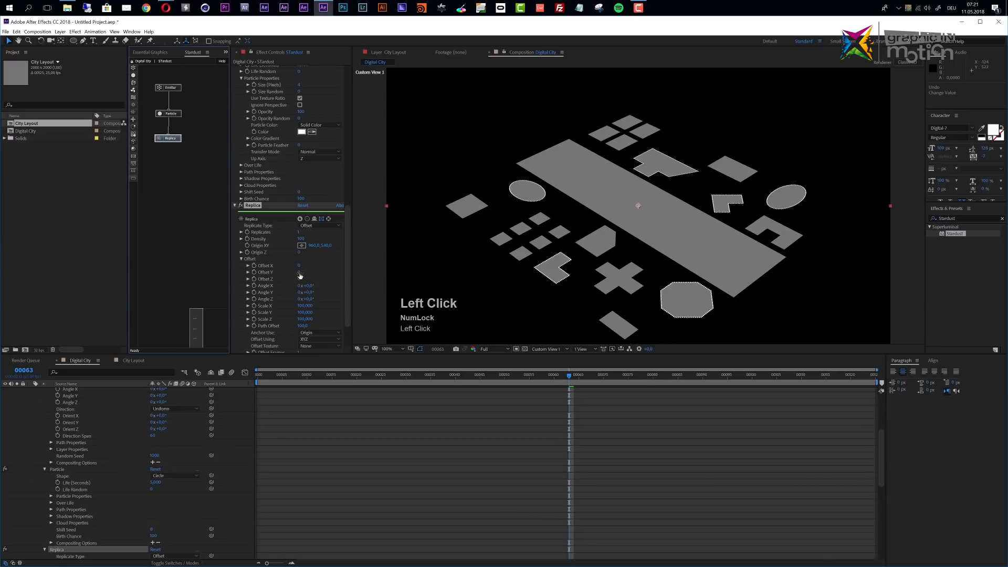
type("20")
key("Return")
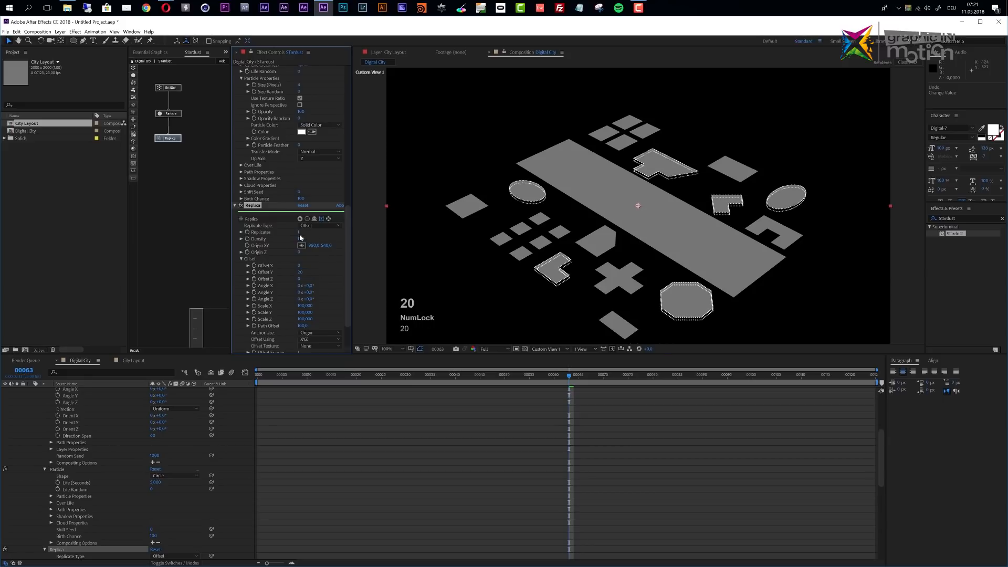
- Set the Replica's Offset Y to -20 and its Replicates to 35 so the skyscrapers grow upwards
left_click_drag(300, 233, 315, 233)
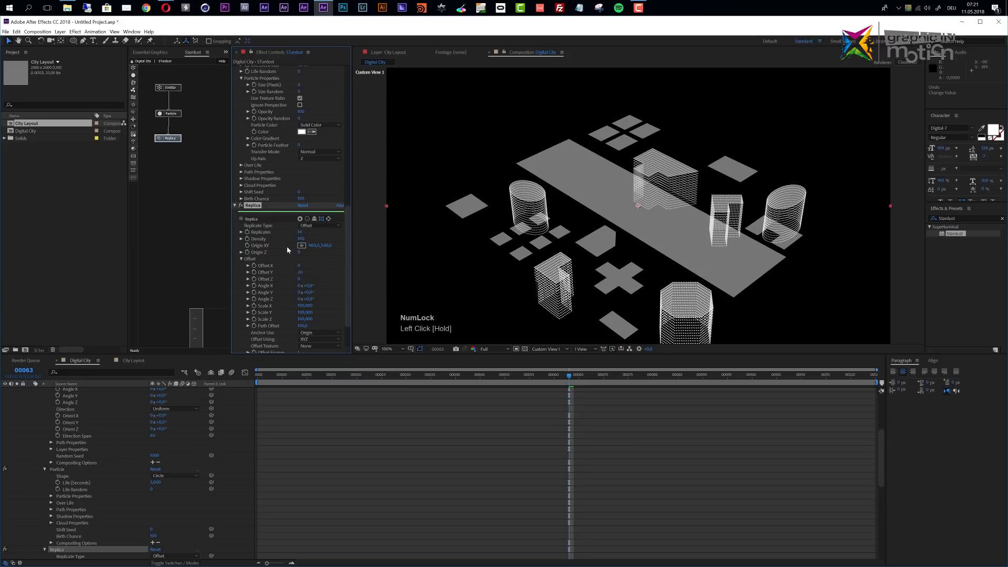
left_click(301, 273)
type("-20")
key("Return")
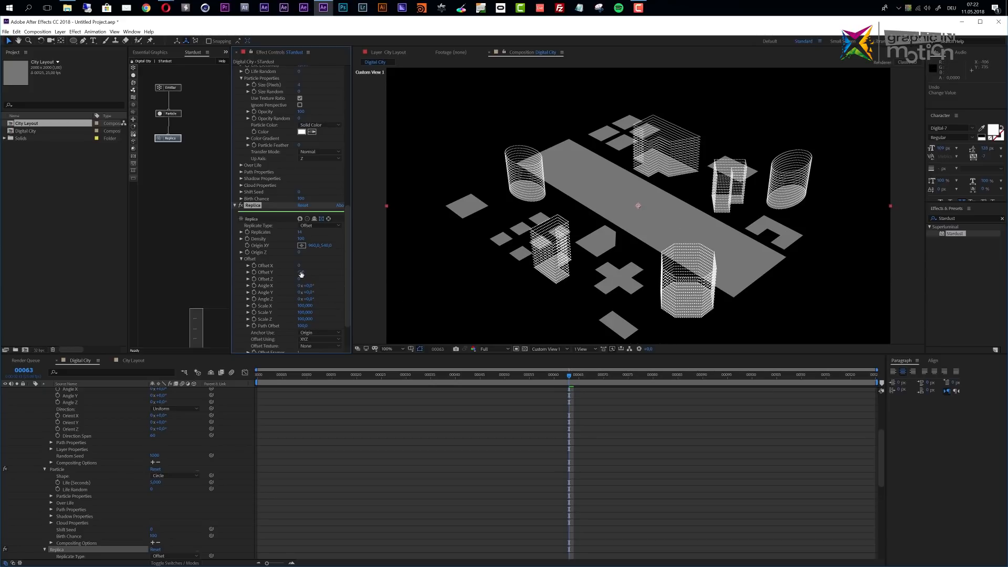
mouse_move(302, 235)
left_mouse_down()
mouse_move(322, 235)
mouse_move(310, 232)
left_mouse_up()
left_click(302, 232)
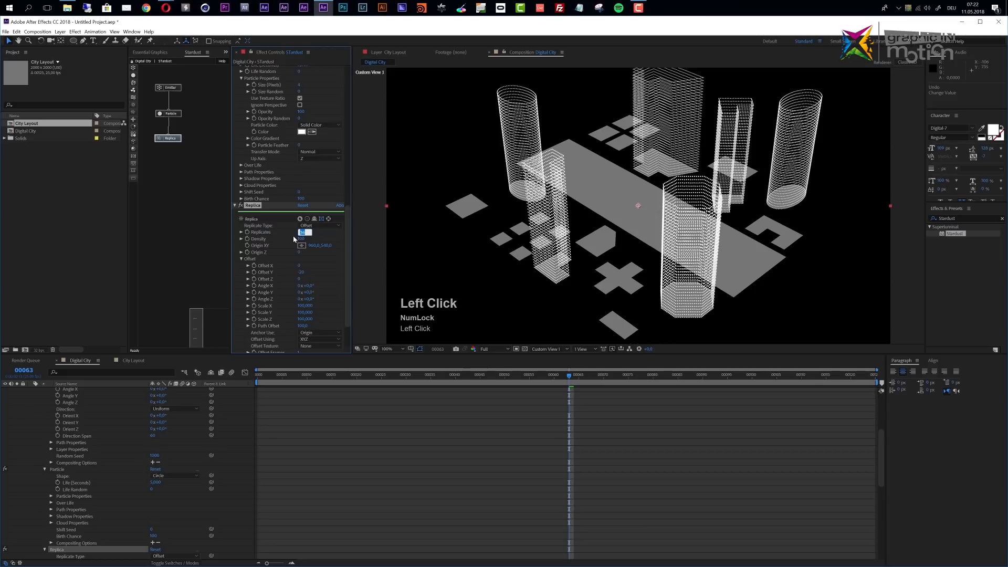
type("35")
key("Return")
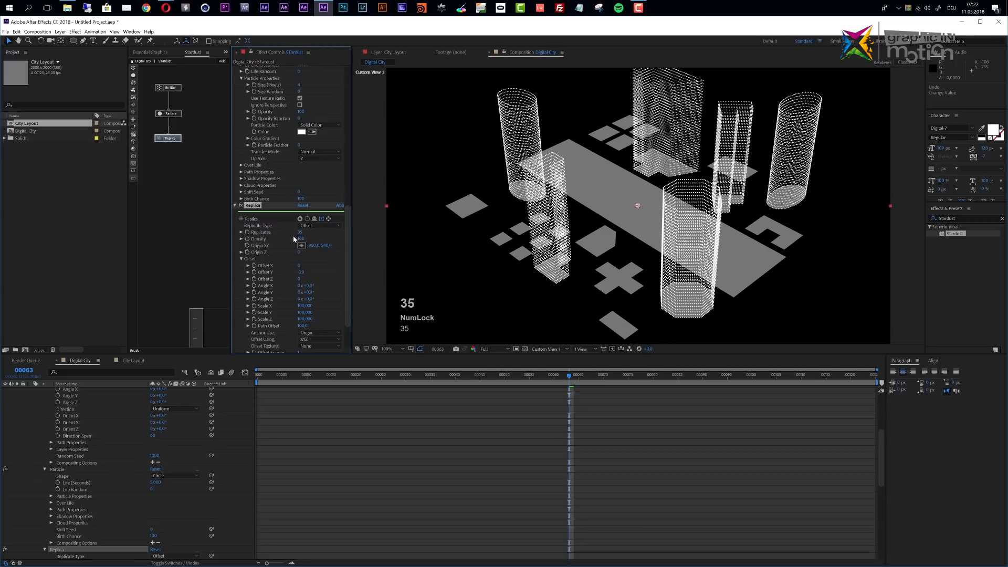
- Increase the Particle Scale and Particle Opacity randomness in the Replica's Random Properties
scroll(530, 203, "down", 2)
scroll(530, 203, "up", 2)
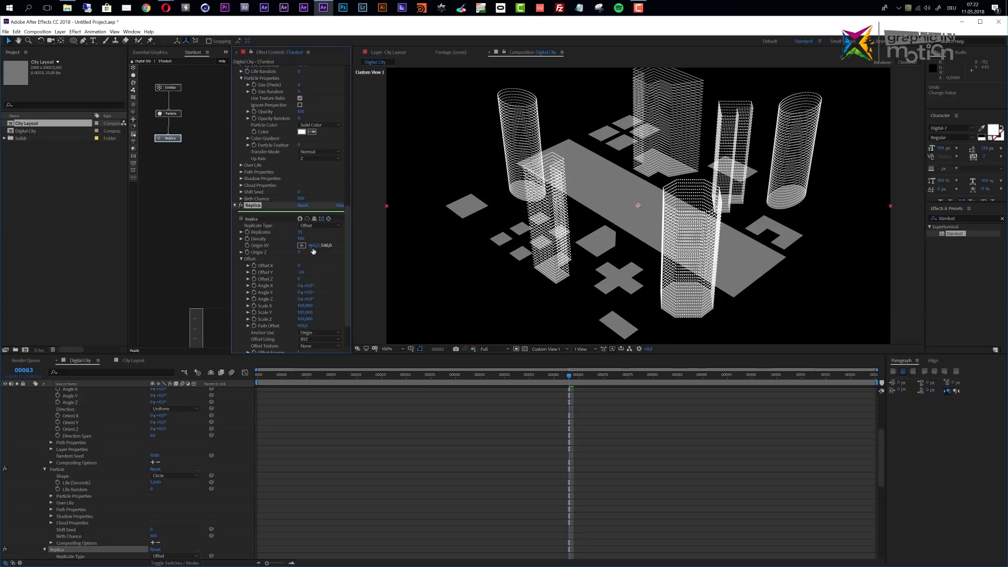
scroll(270, 238, "down", 2)
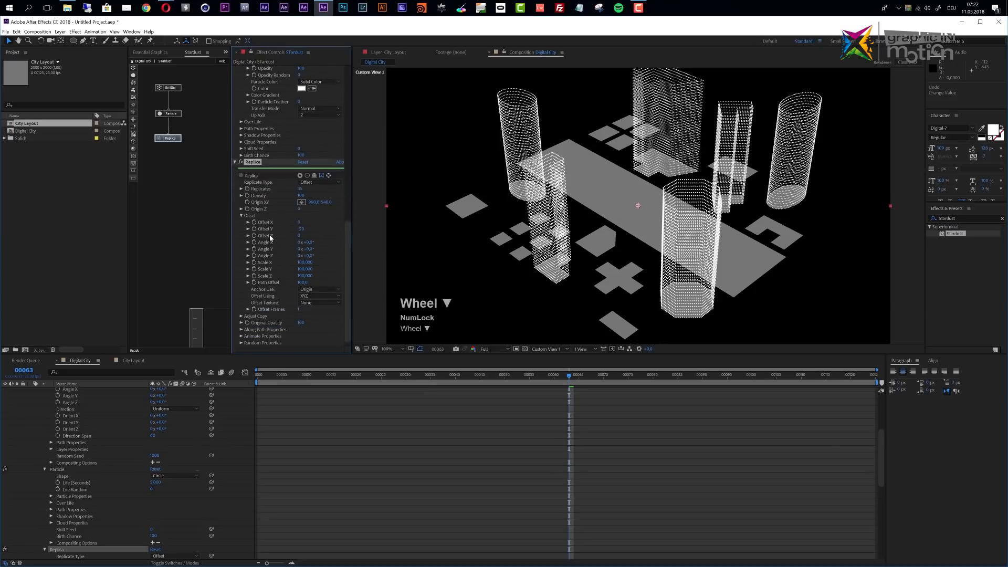
left_click(241, 342)
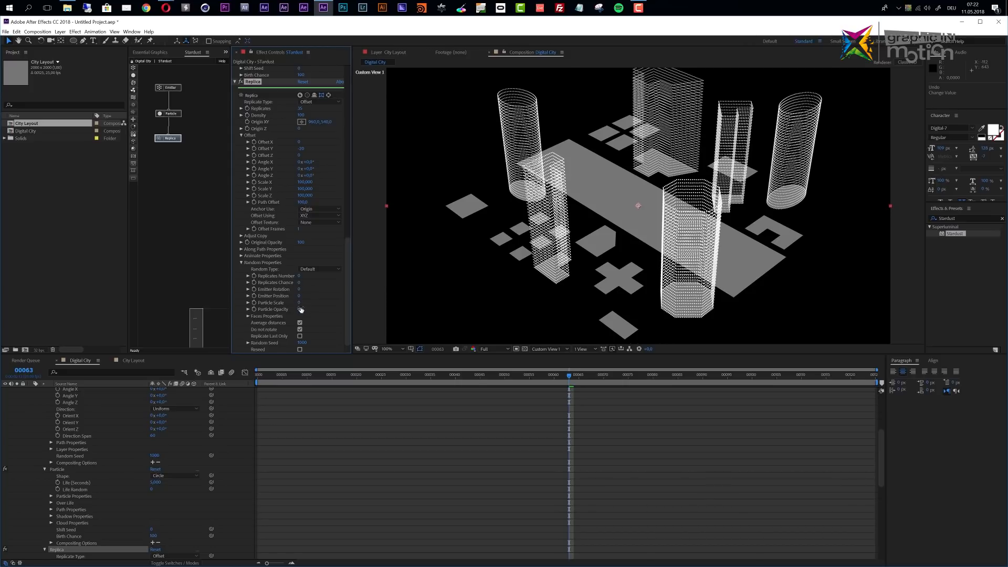
left_click_drag(300, 303, 340, 308)
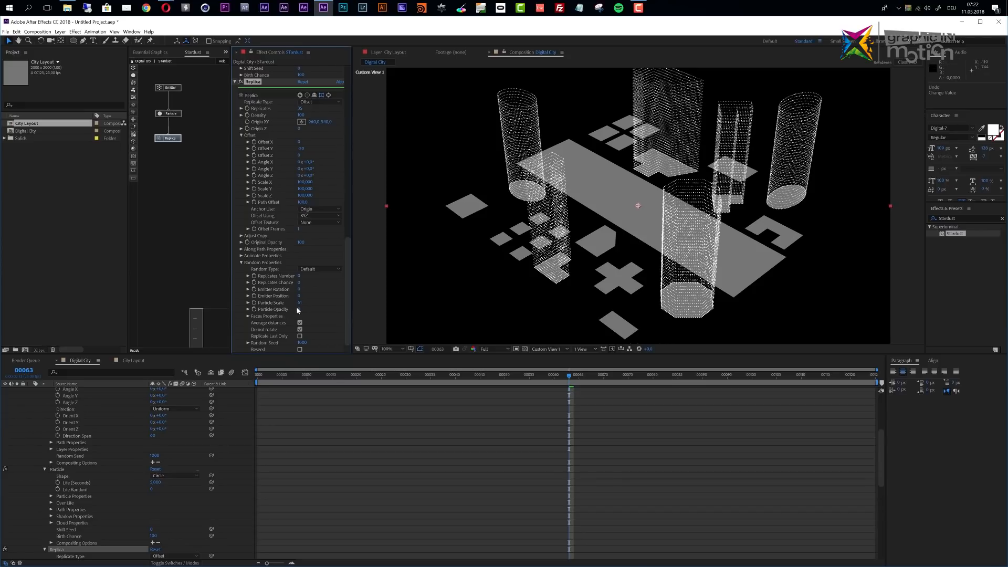
left_click_drag(299, 310, 281, 285)
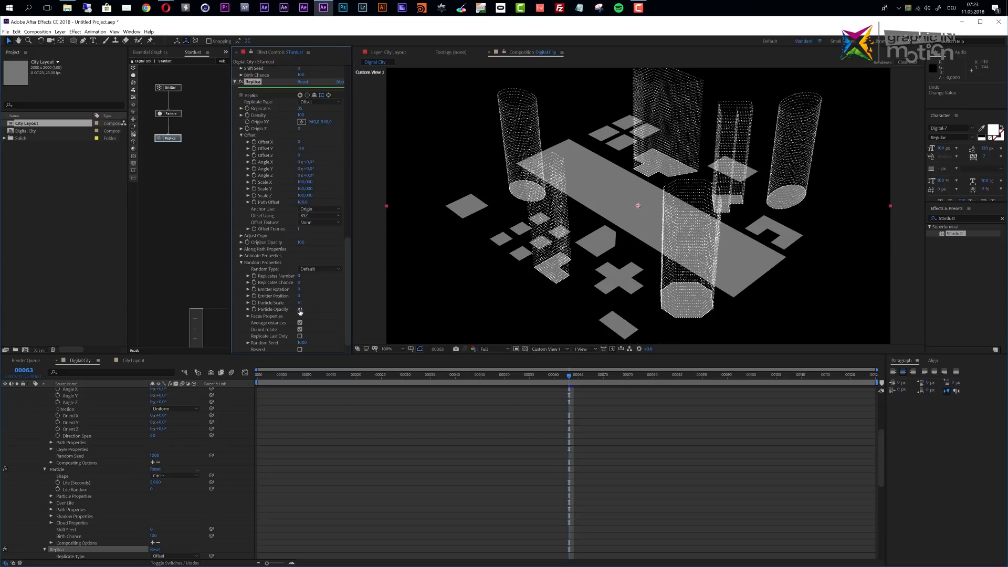
mouse_move(300, 310)
left_mouse_down()
mouse_move(286, 311)
mouse_move(297, 309)
left_mouse_up()
- Add a Field node connected below the Replica node and set its Field Type to Maps
left_click(132, 104)
left_click_drag(147, 108, 175, 162)
left_click(175, 163)
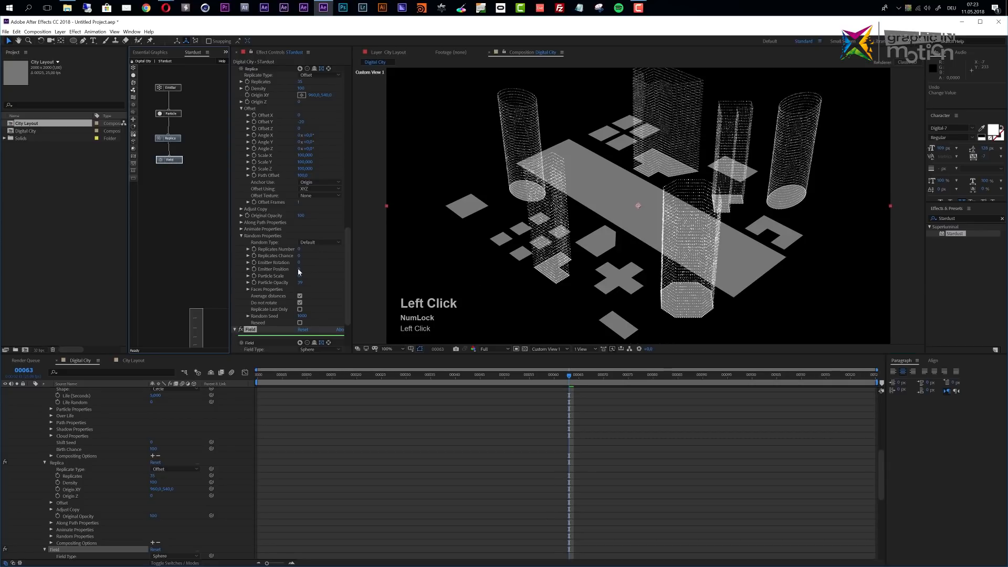
scroll(298, 268, "down", 3)
left_click(314, 291)
left_click(314, 379)
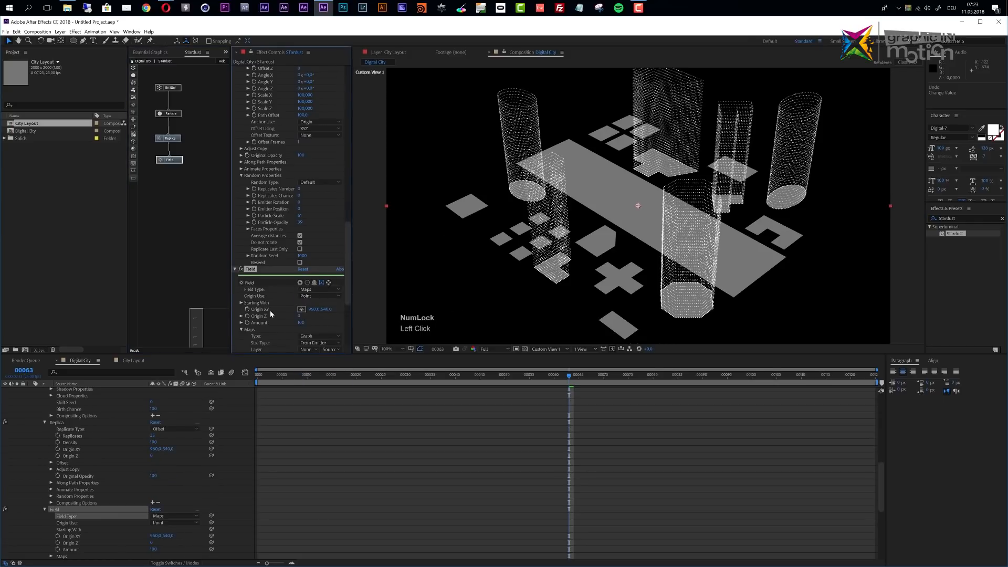
- Set the Field's map Type to Color and its Size Type to Size XYZ
scroll(270, 311, "down", 2)
left_click(314, 301)
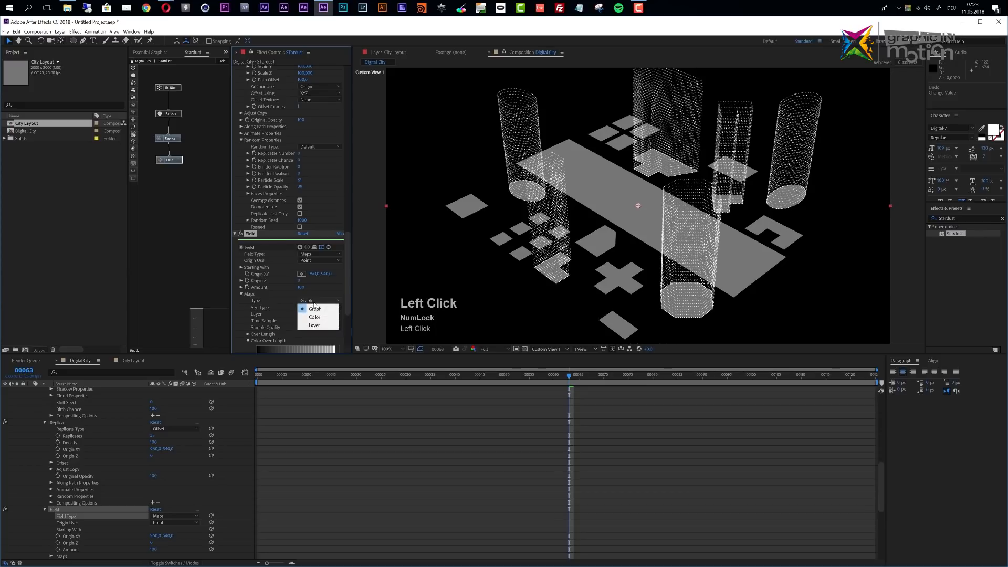
left_click(314, 317)
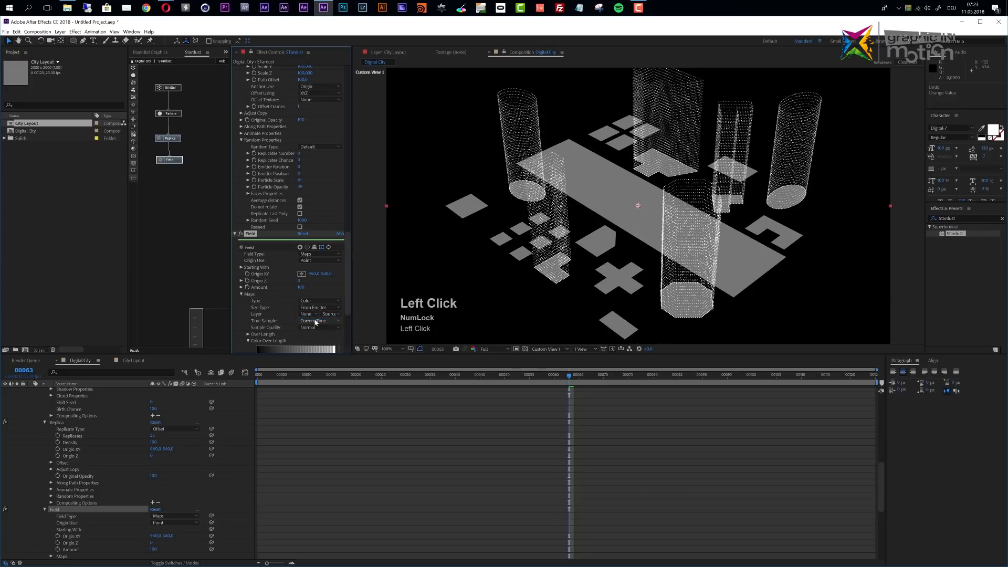
scroll(284, 307, "down", 1)
left_click(312, 292)
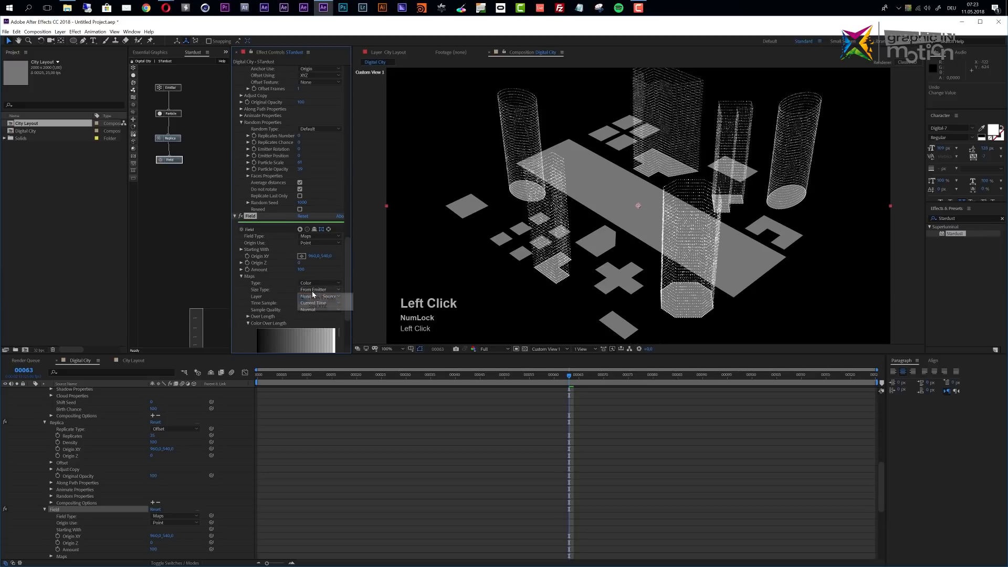
left_click(318, 307)
- Set the Field map's Project axis to Y and make it affect Color
scroll(291, 284, "down", 1)
scroll(292, 284, "down", 3)
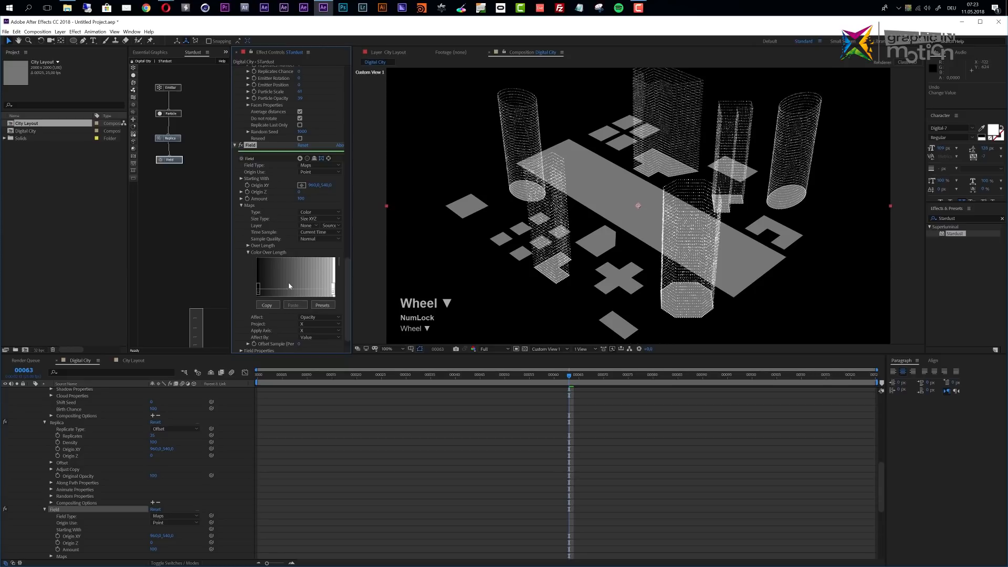
left_click(318, 326)
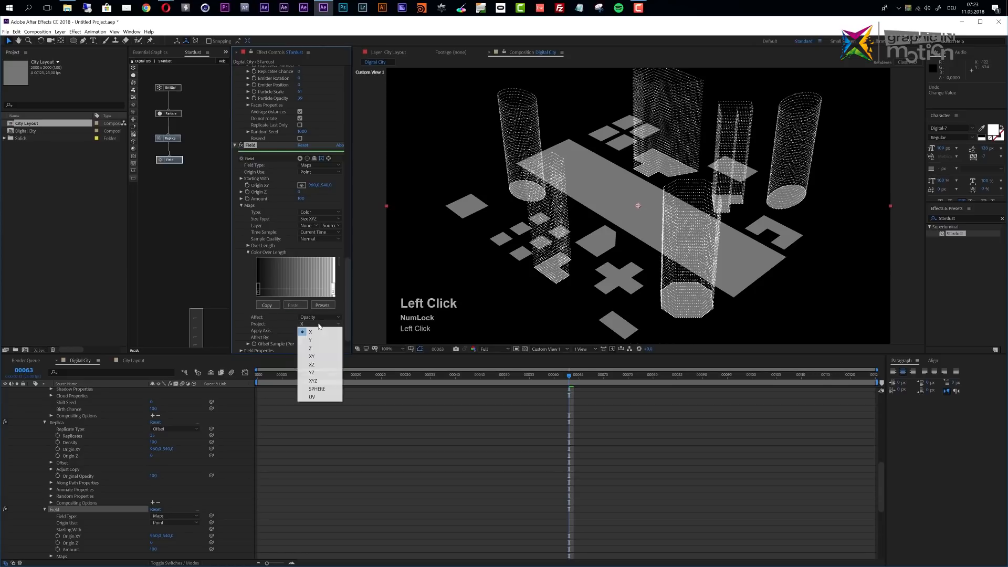
left_click(321, 339)
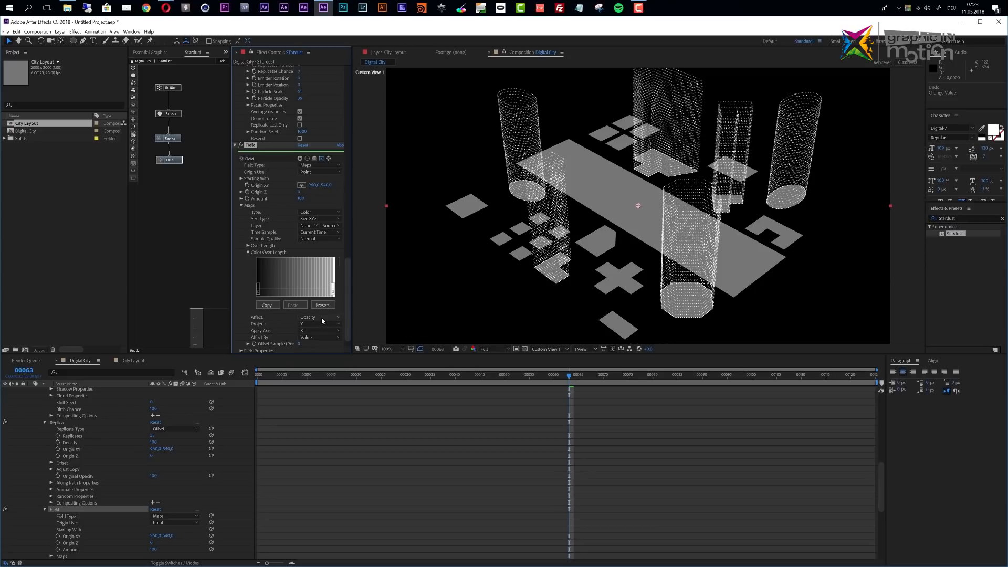
left_click(320, 317)
left_click(325, 344)
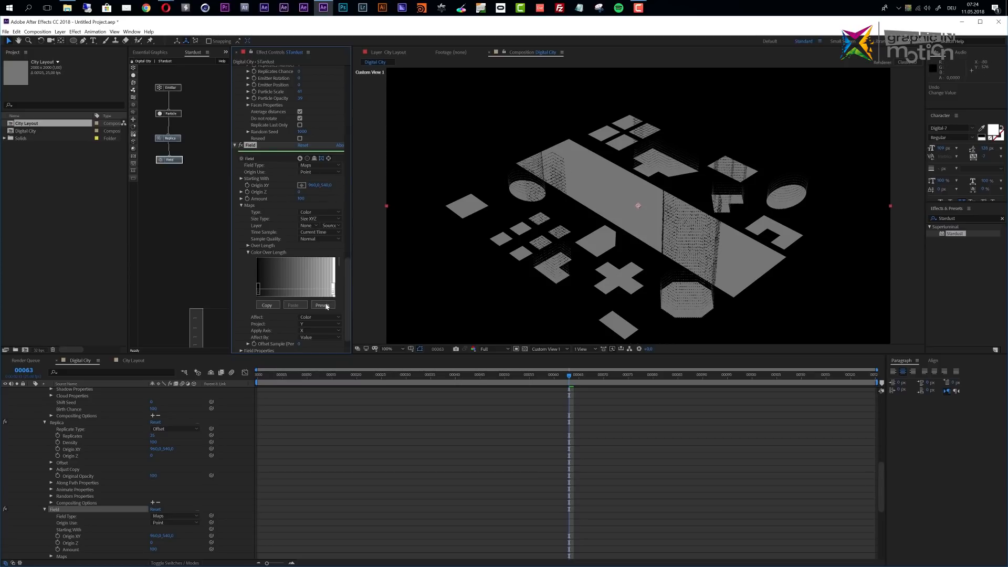
- Increase Size Y in the Field Properties so the colour gradient stretches higher up the skyscrapers
scroll(268, 304, "down", 2)
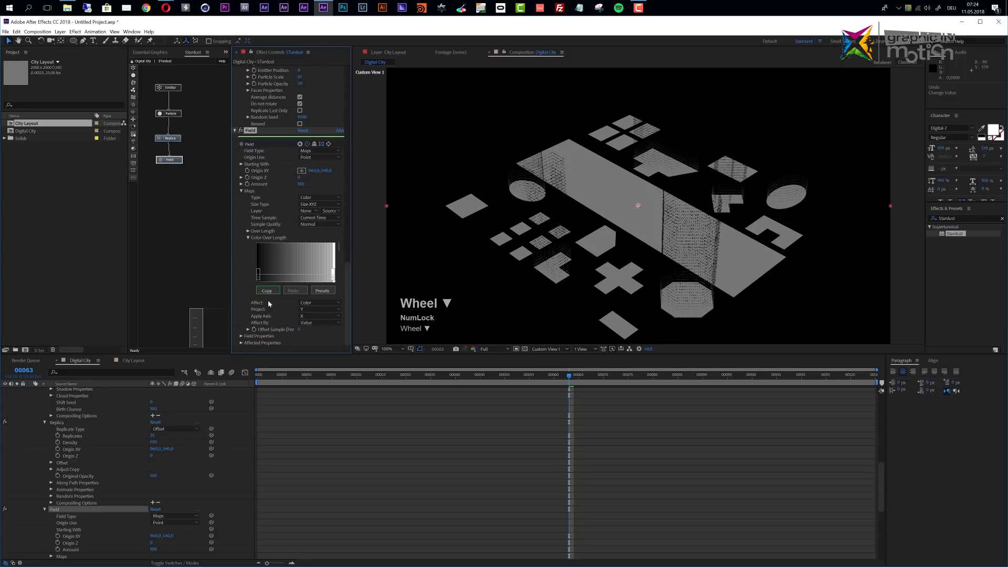
left_click(241, 337)
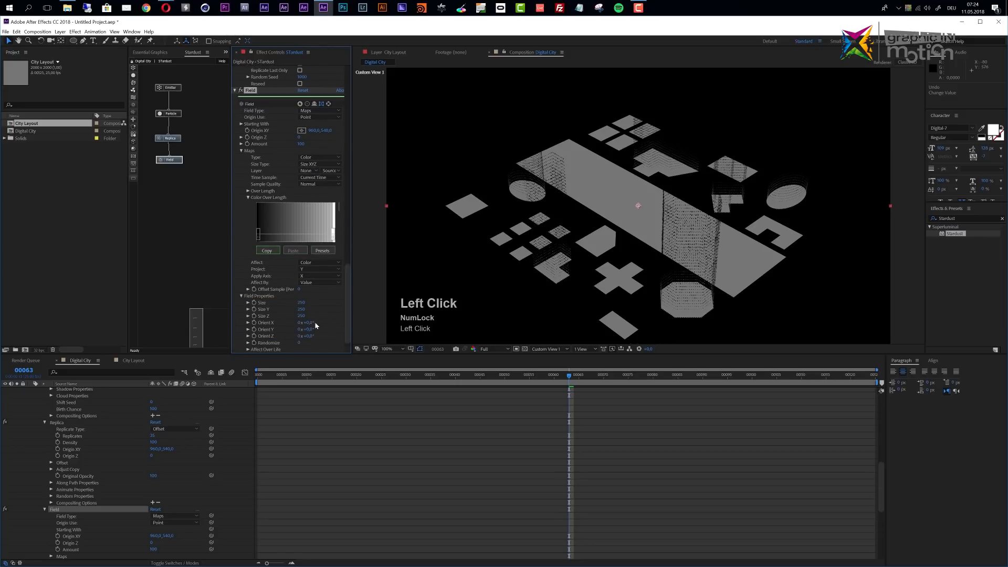
left_click_drag(302, 310, 443, 301)
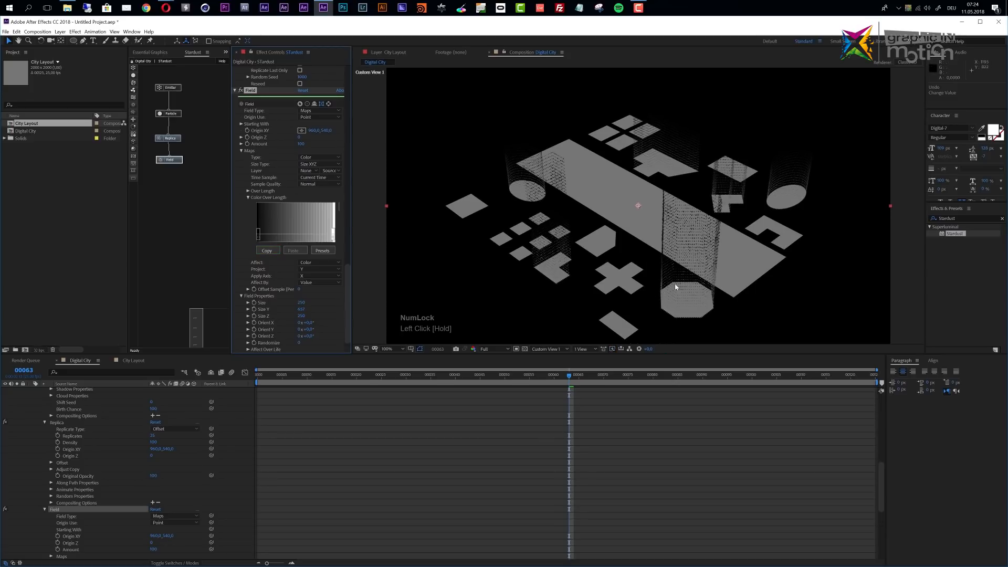
- Lower the Y value of the Field's Origin XY to shift the colour gradient upward along the skyscrapers
scroll(325, 229, "up", 2)
left_click_drag(327, 166, 292, 170)
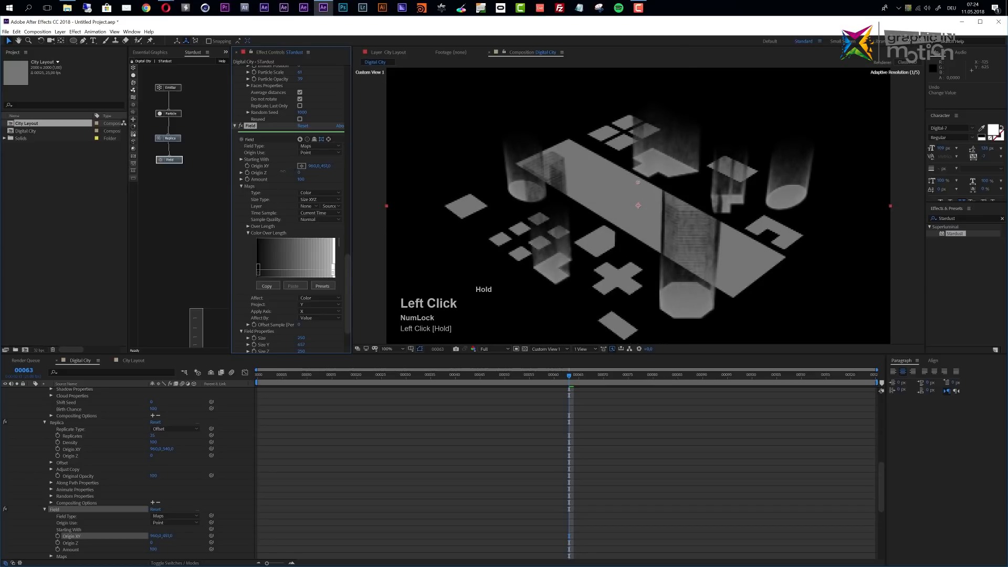
mouse_move(230, 180)
left_mouse_down()
mouse_move(201, 181)
mouse_move(226, 180)
left_mouse_up()
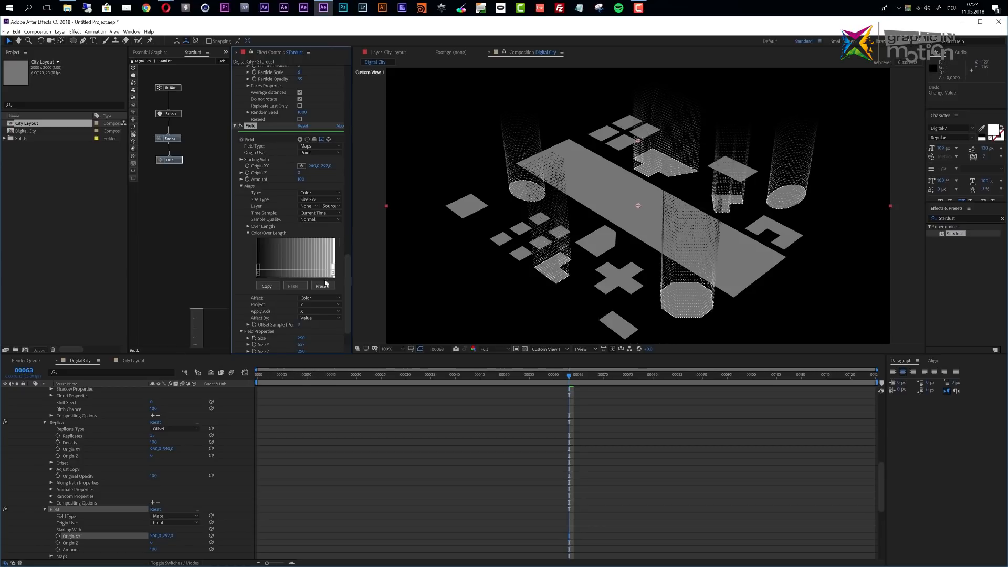
- Change the black stop of the Field's Color Over Length gradient to a dark teal
left_click(258, 273)
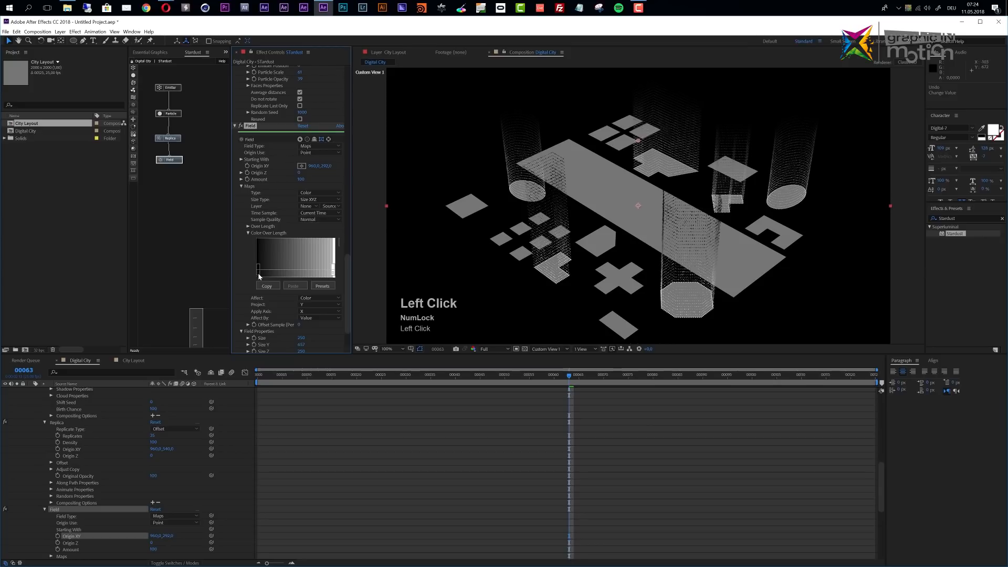
left_click_drag(121, 116, 120, 113)
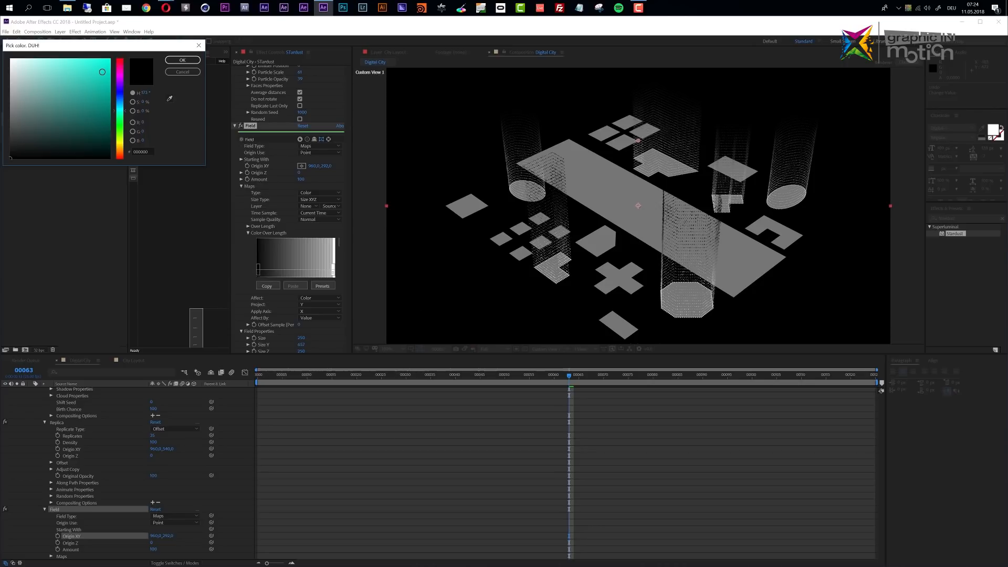
mouse_move(104, 94)
left_mouse_down()
mouse_move(108, 116)
mouse_move(106, 104)
left_mouse_up()
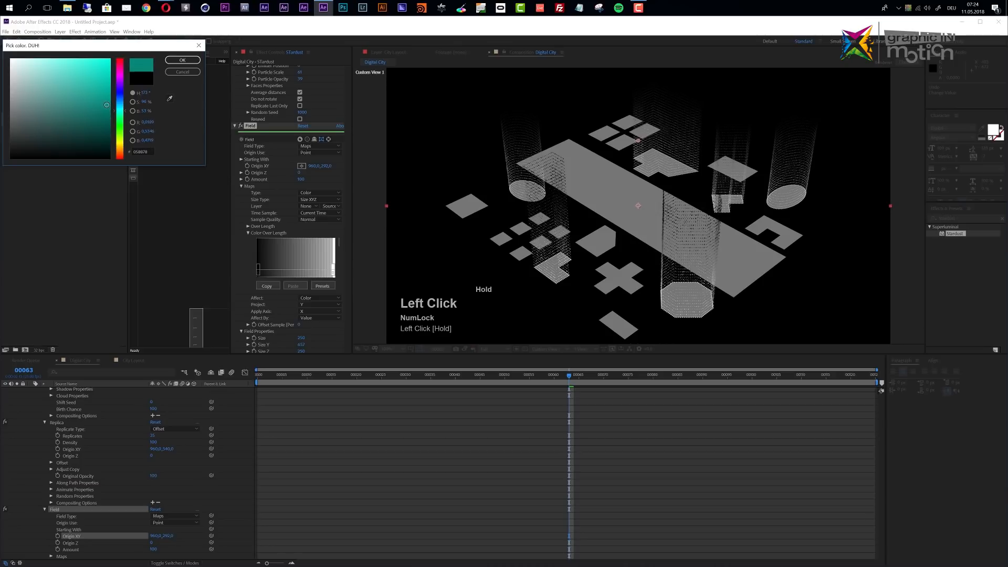
left_click(182, 60)
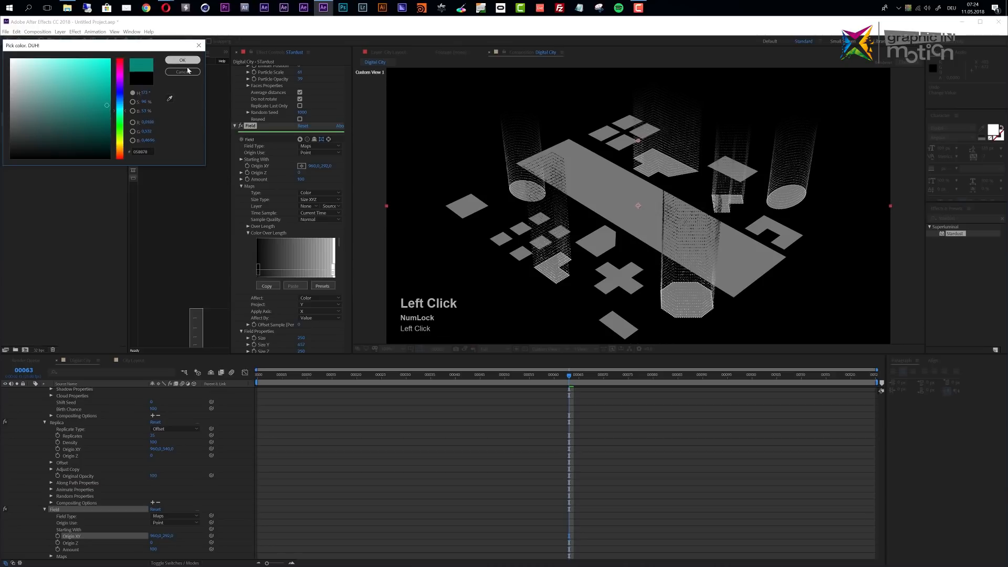
- Change the gradient's white stop to a light teal based on the sampled dark teal, and set the Field's Size Y to 400
left_click(333, 273)
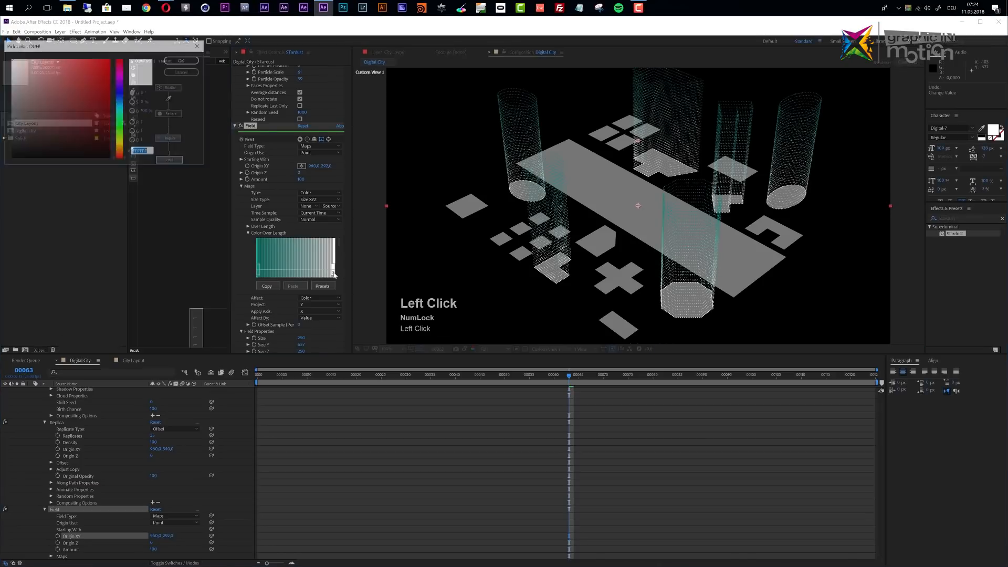
left_click(170, 98)
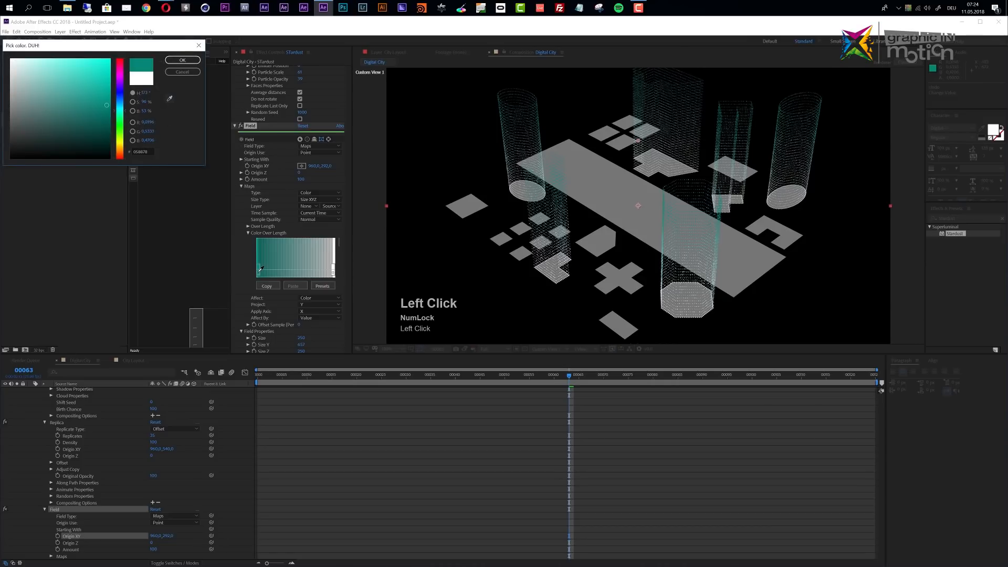
left_click_drag(58, 64, 60, 61)
left_click(179, 61)
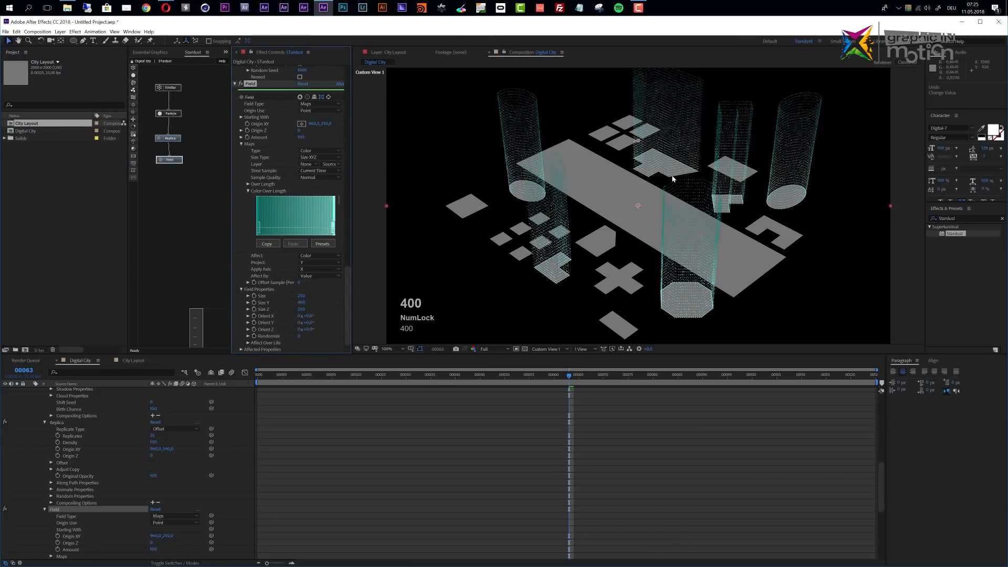
scroll(673, 178, "up", 3)
scroll(685, 206, "down", 3)
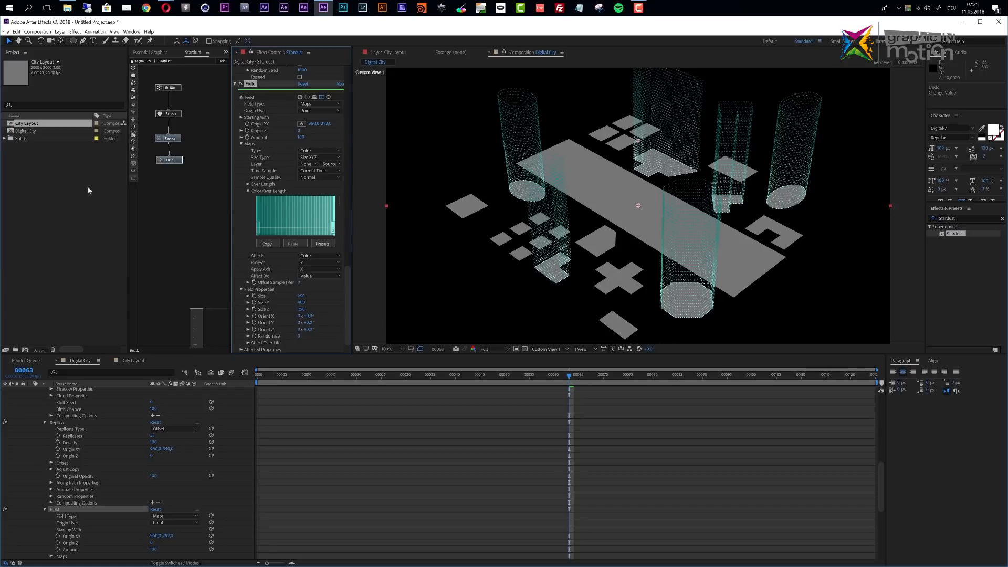
- Create a new composition named Particles, 100 x 100 px, with a duration of 1 frame
left_click(38, 31)
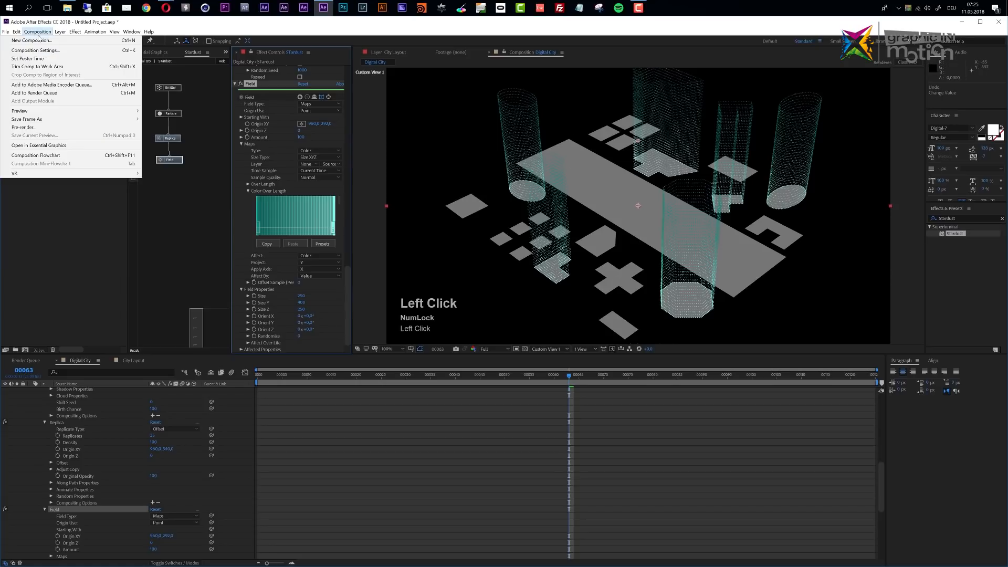
left_click(38, 40)
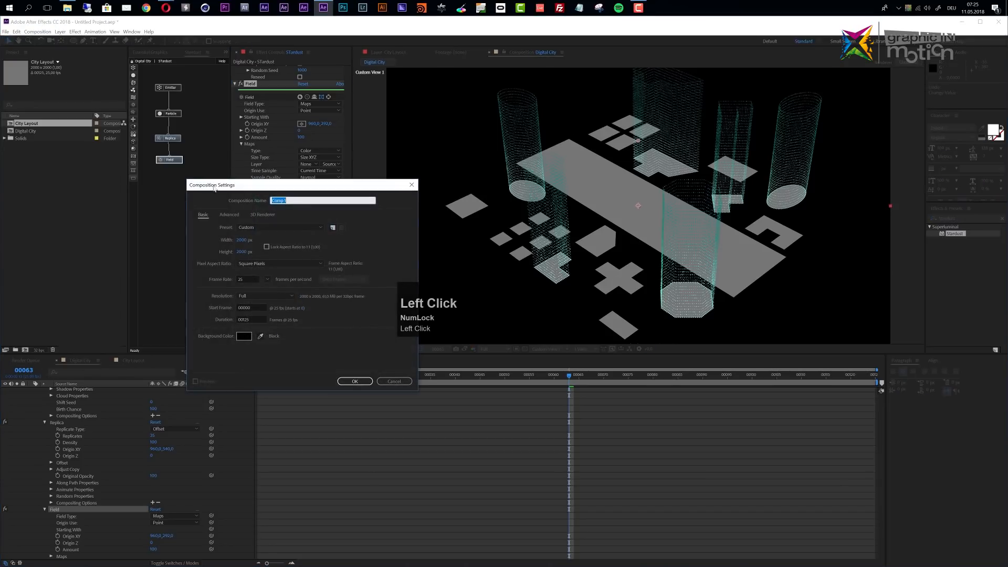
left_click(246, 241)
type("100")
key("Tab")
type("100")
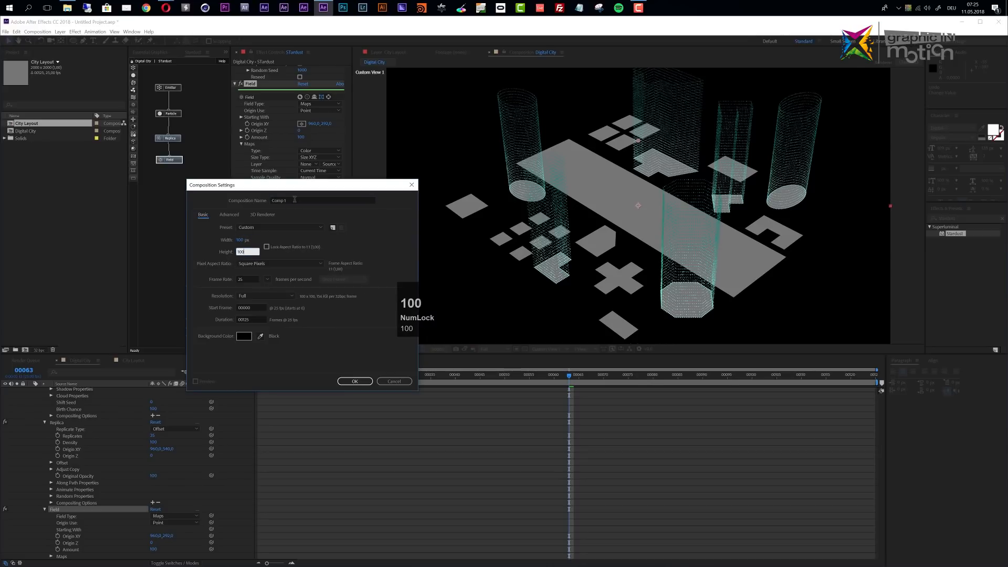
left_click_drag(294, 200, 191, 207)
type("Part")
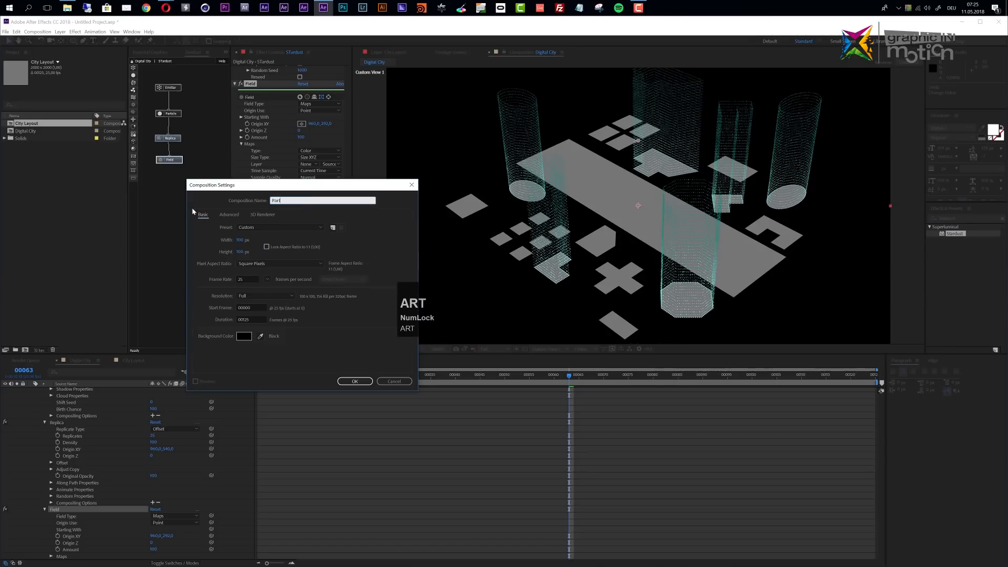
type("icles")
left_click(255, 319)
type("1")
left_click(355, 381)
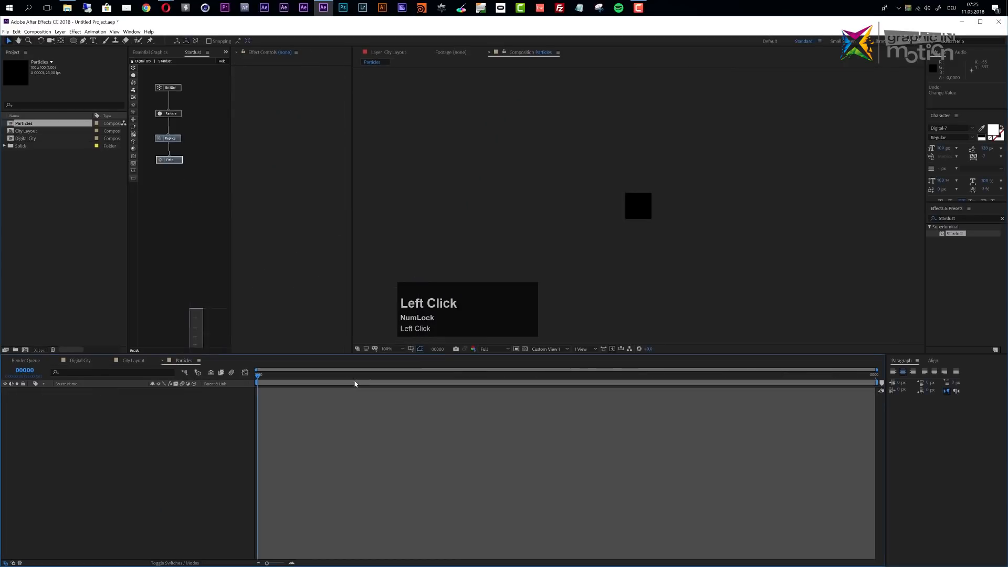
- Add a white solid at composition size to the Particles composition
scroll(661, 260, "up", 1)
key("ctrl+y")
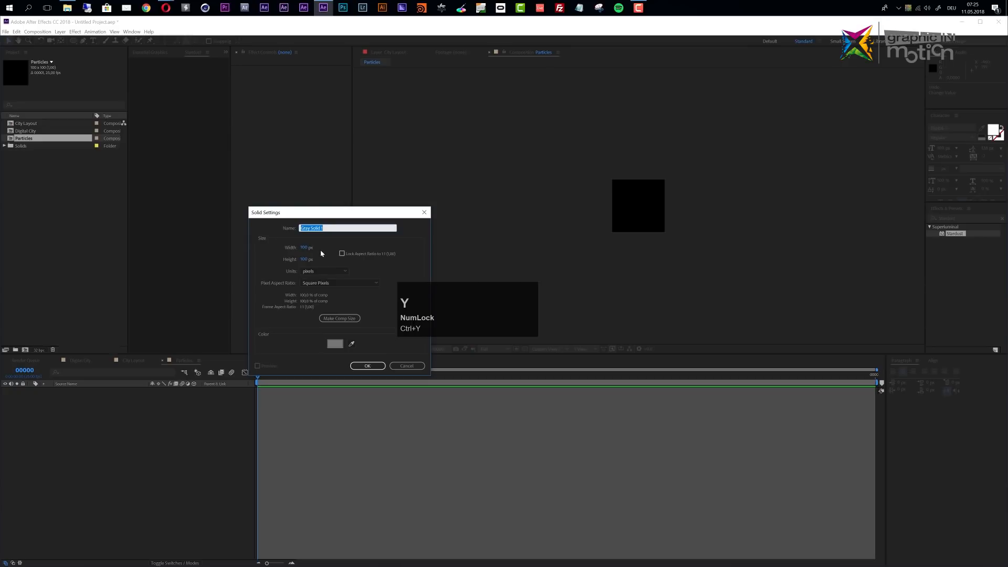
left_click(339, 319)
left_click(335, 344)
left_click(11, 58)
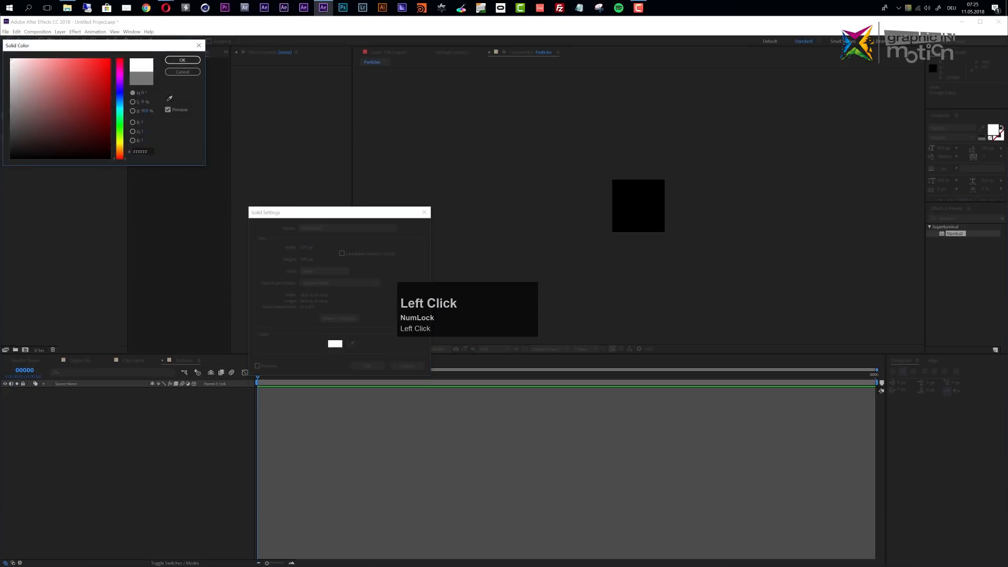
left_click(172, 65)
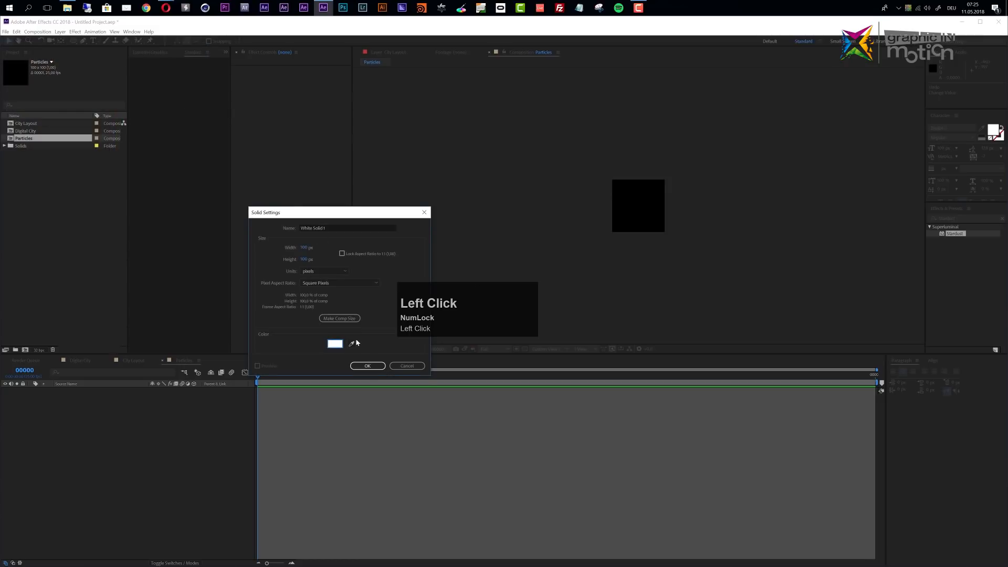
left_click(367, 366)
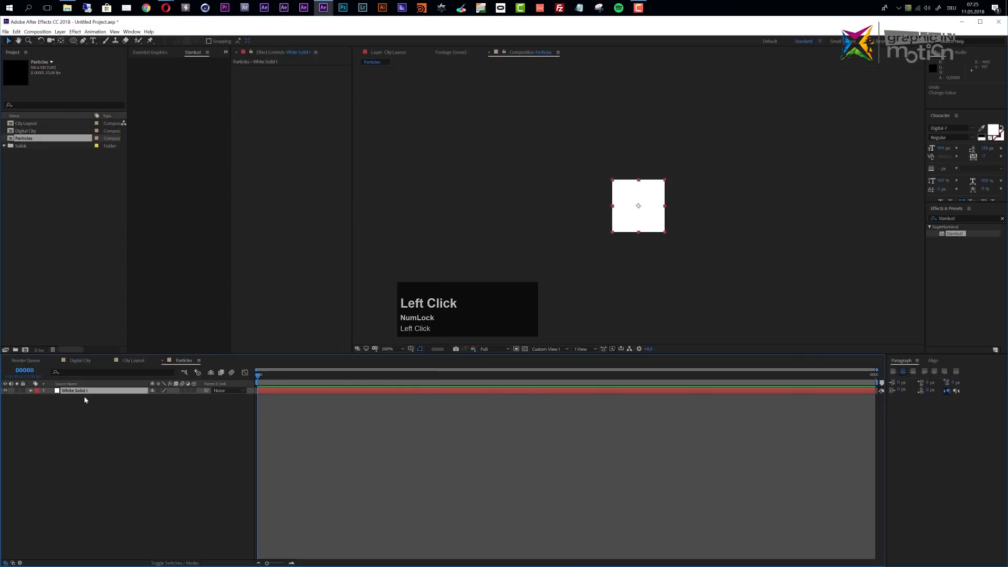
- Set the white solid's opacity to 25%
key("t")
left_click(153, 398)
type("25")
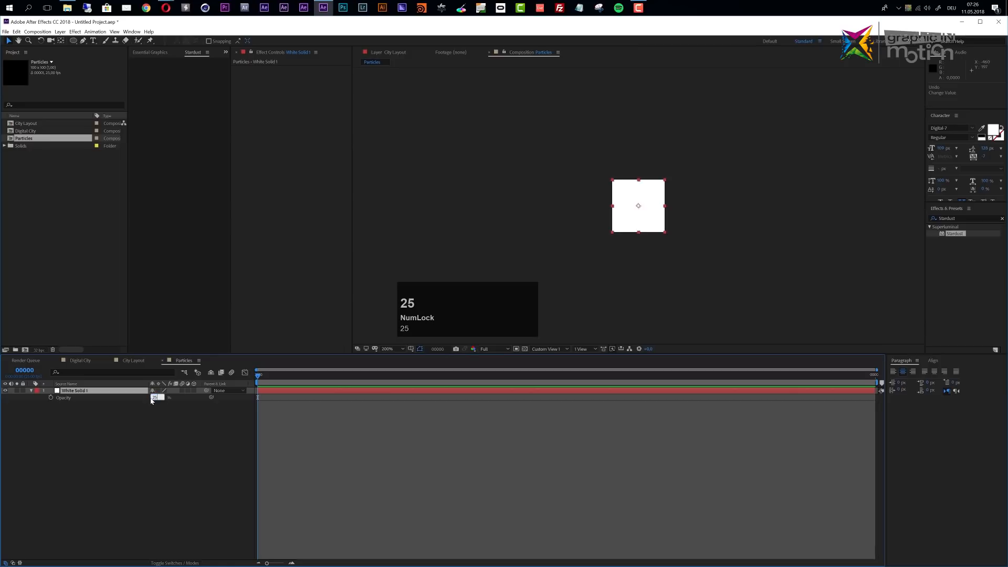
key("Return")
left_click(175, 434)
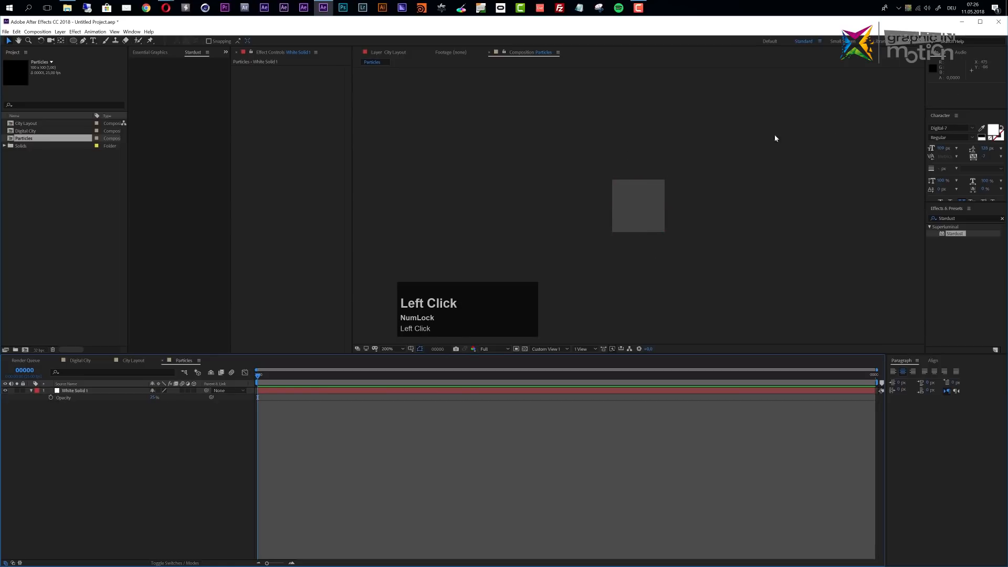
- Add a text layer reading "1" and centre it horizontally and vertically in the composition
left_click(92, 41)
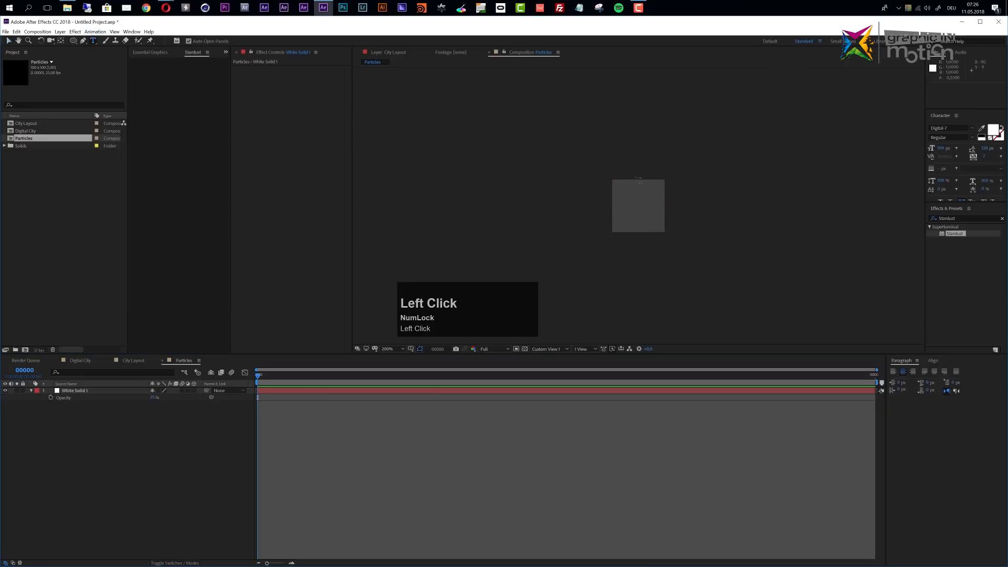
left_click(634, 211)
type("1")
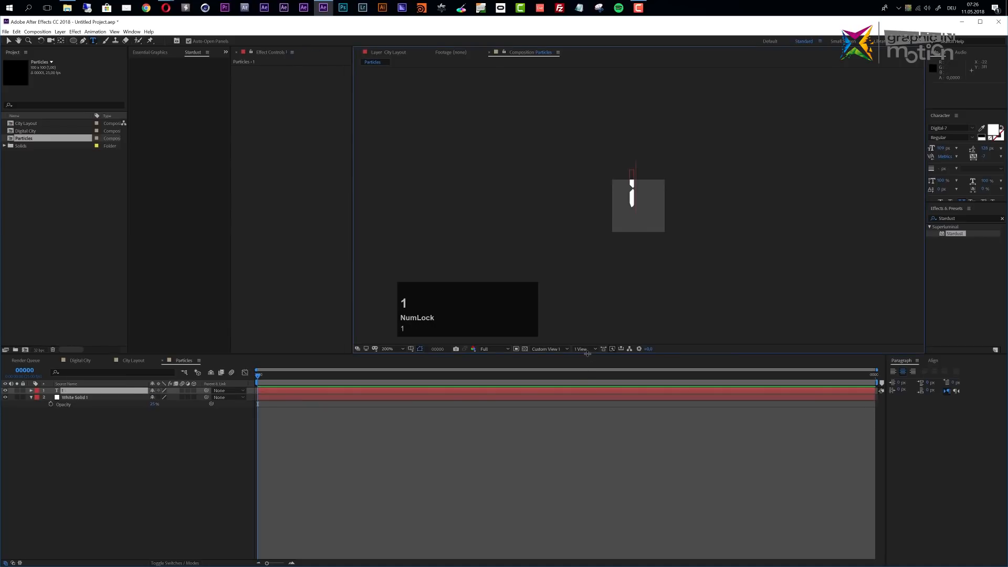
left_click(933, 360)
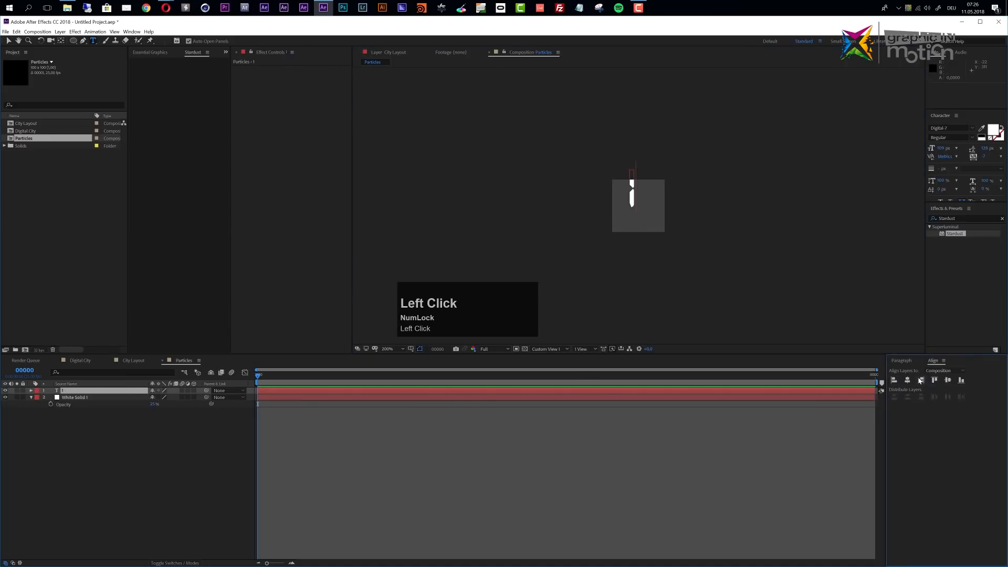
left_click(908, 381)
left_click(948, 380)
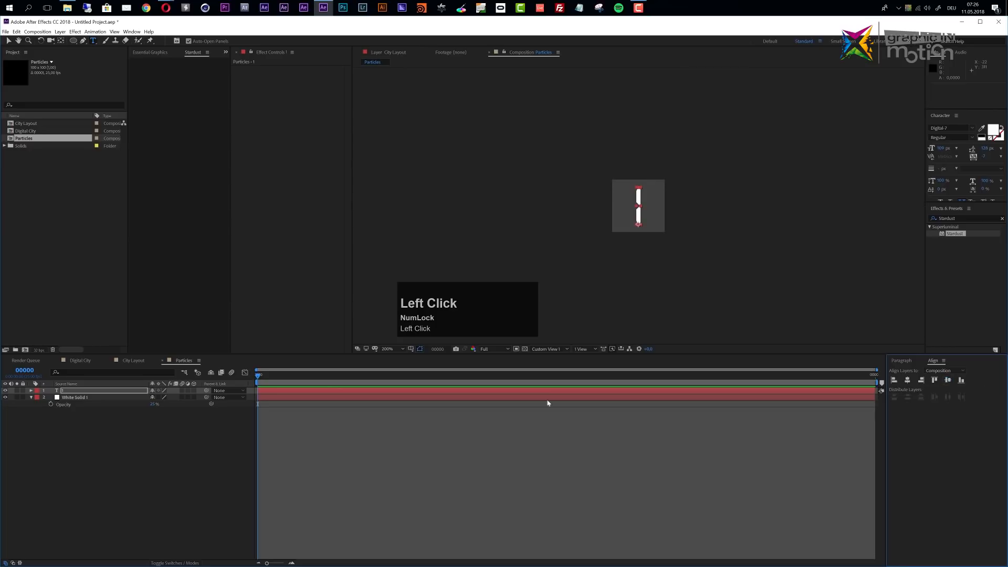
- Set the Particles composition's duration to 2 frames and extend the white solid layer across both frames
left_click_drag(874, 392, 552, 385)
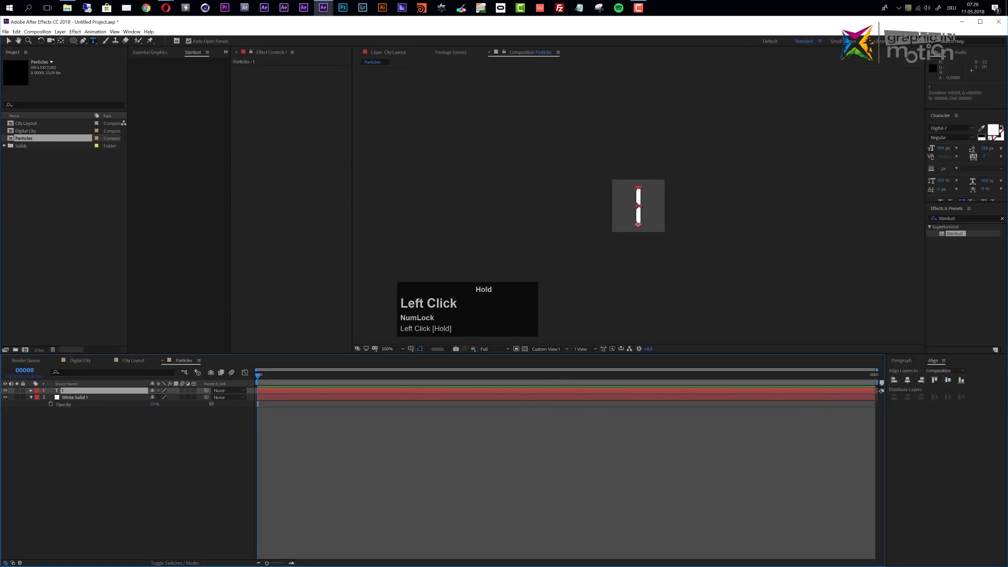
left_click_drag(874, 393, 874, 392)
left_click(37, 32)
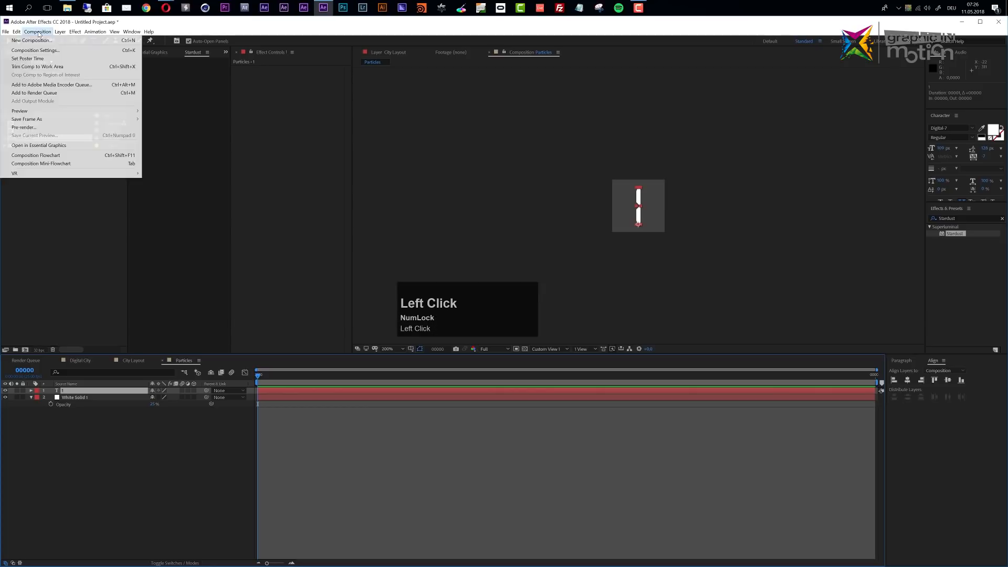
left_click(41, 52)
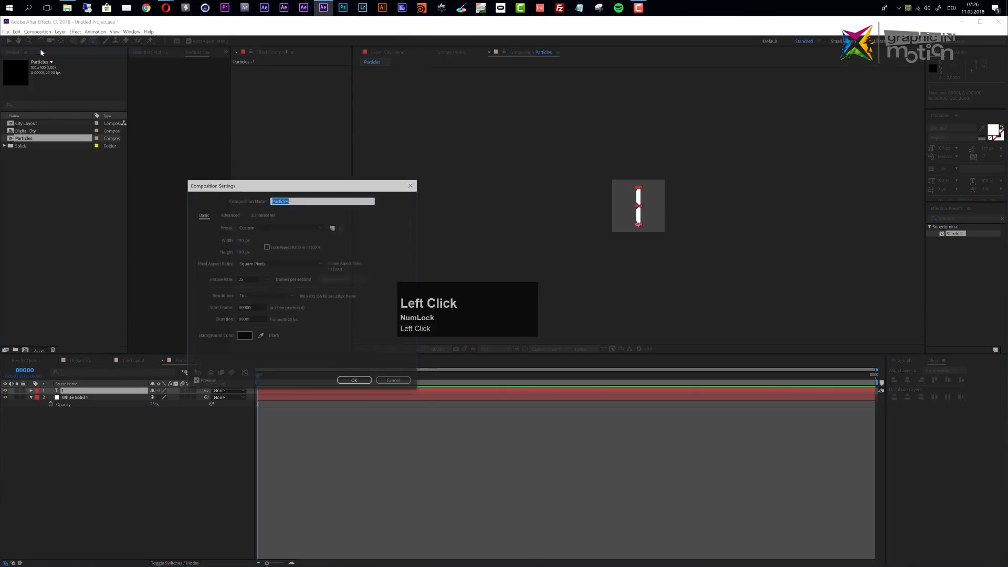
left_click(251, 318)
type("2")
left_click(354, 381)
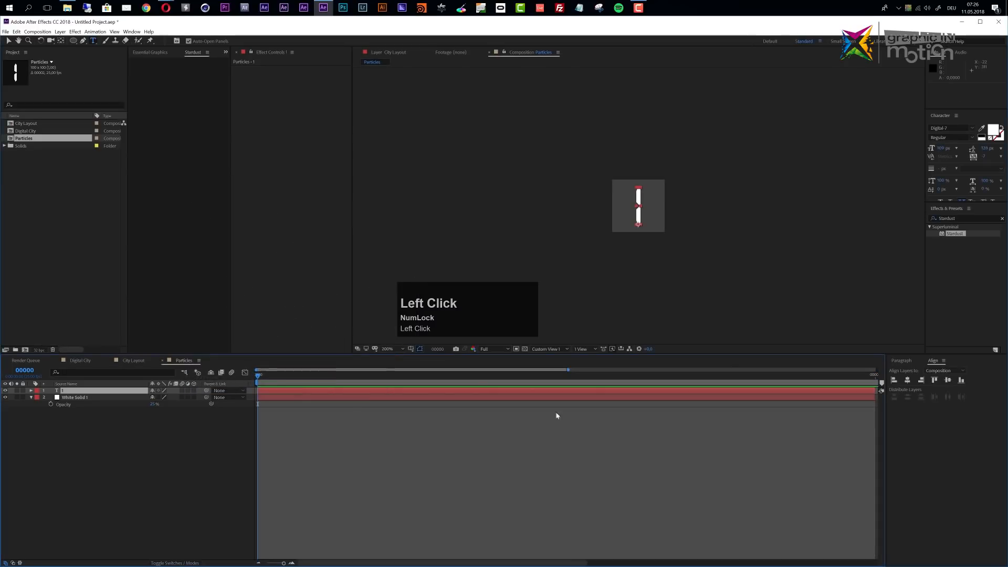
scroll(599, 504, "down", 2)
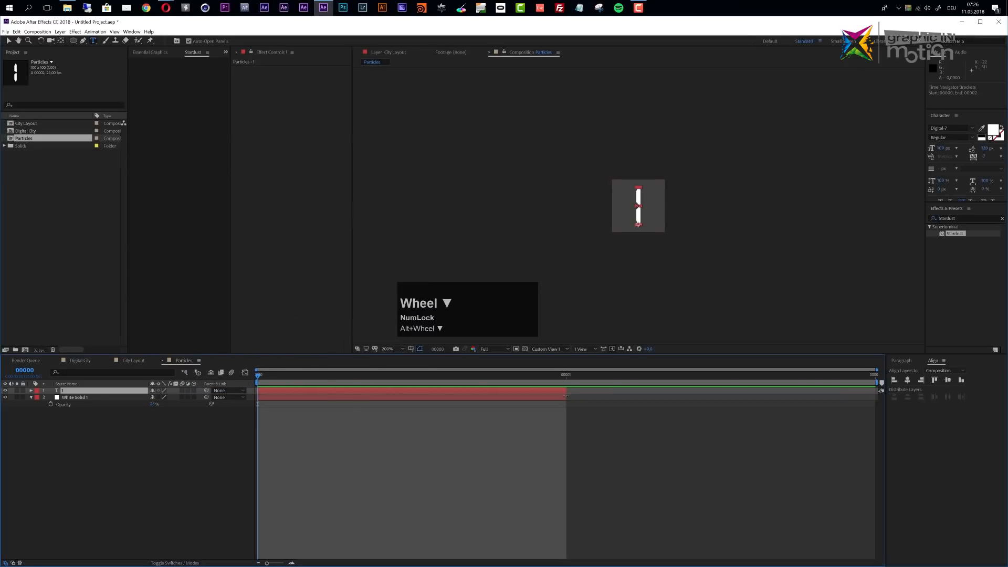
left_click_drag(564, 396, 875, 396)
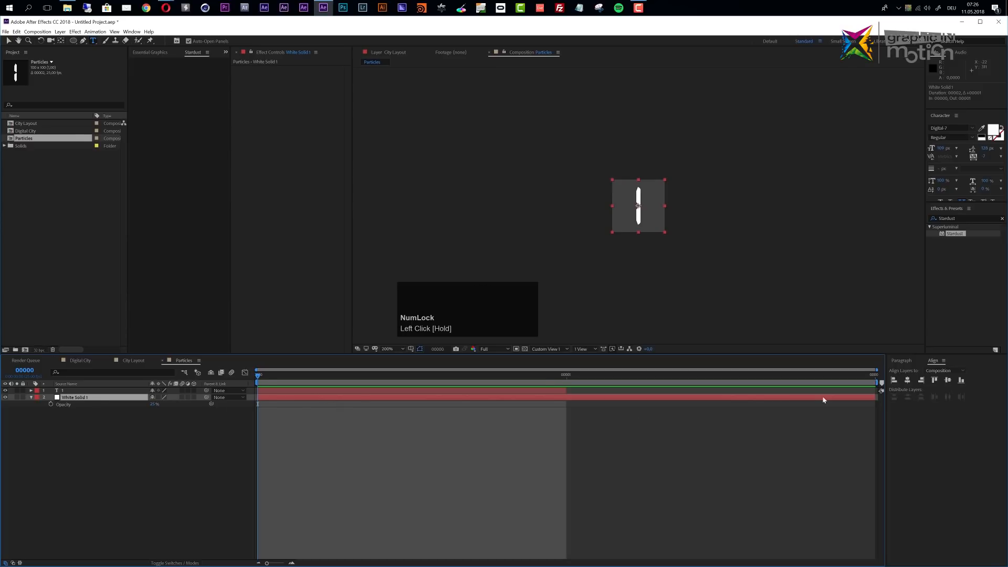
- Duplicate the "1" text layer and shift the copy to the second frame
left_click(551, 391)
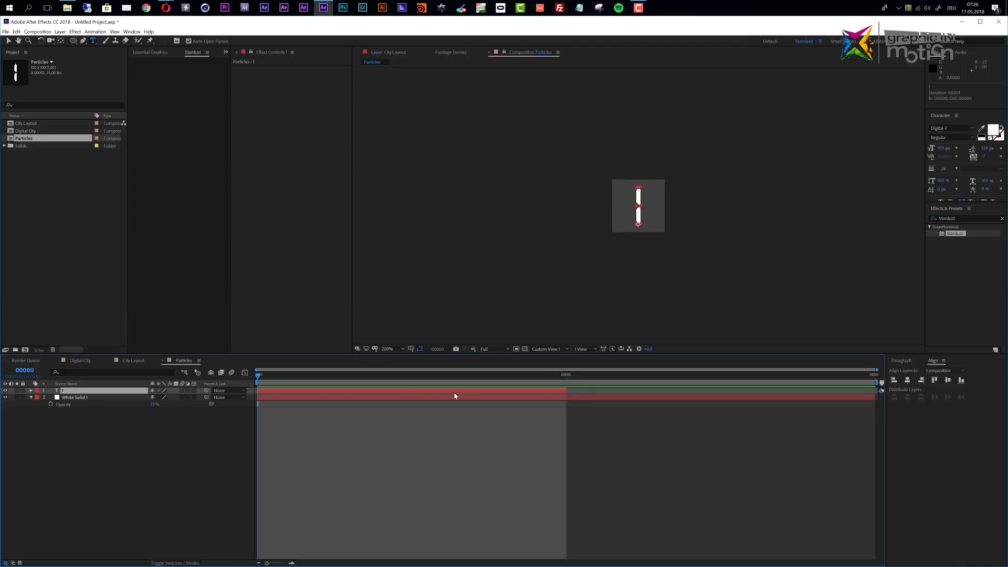
key("ctrl+d")
left_click_drag(444, 395, 666, 400)
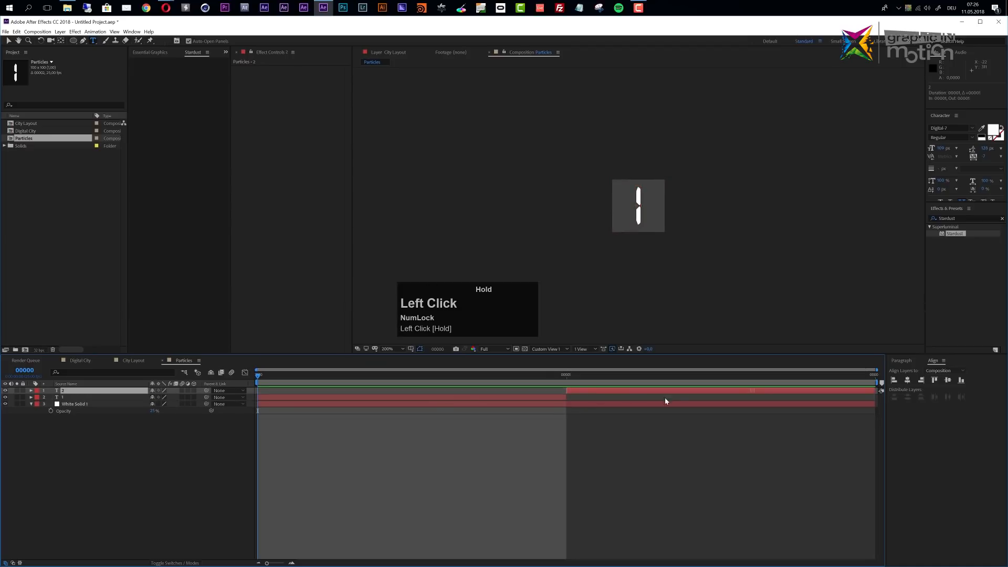
- Change the text of the duplicated layer on the second frame to "0"
left_click(581, 377)
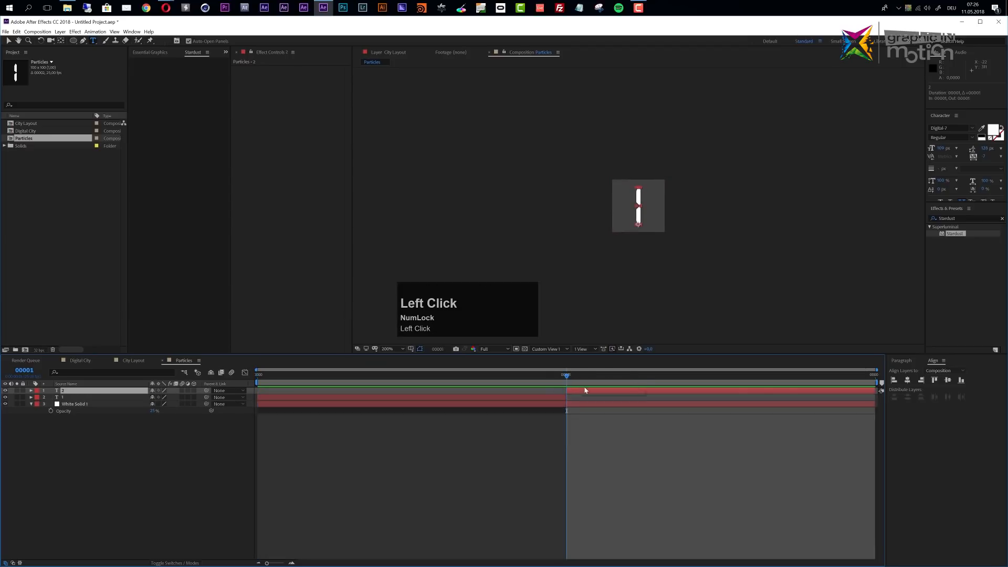
double_click(586, 393)
type("0")
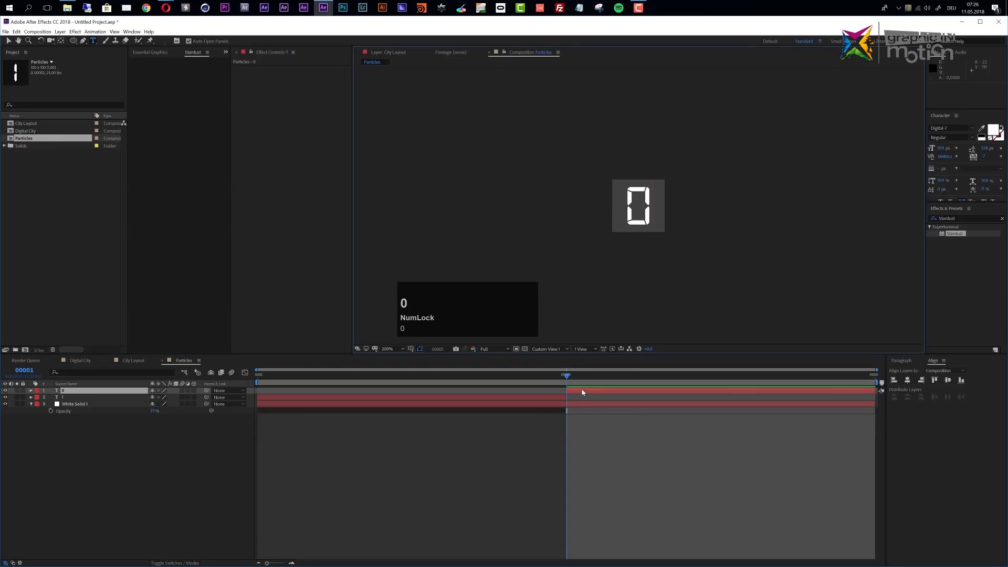
- Add the Particles composition to the Digital City composition as the lowest layer and hide it
left_click(587, 445)
left_click(579, 391)
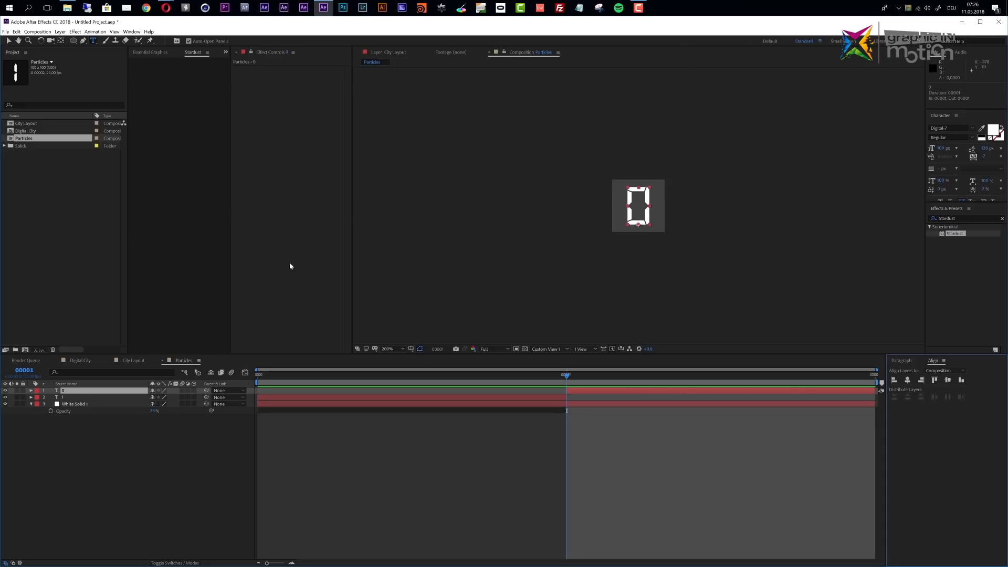
left_click(80, 361)
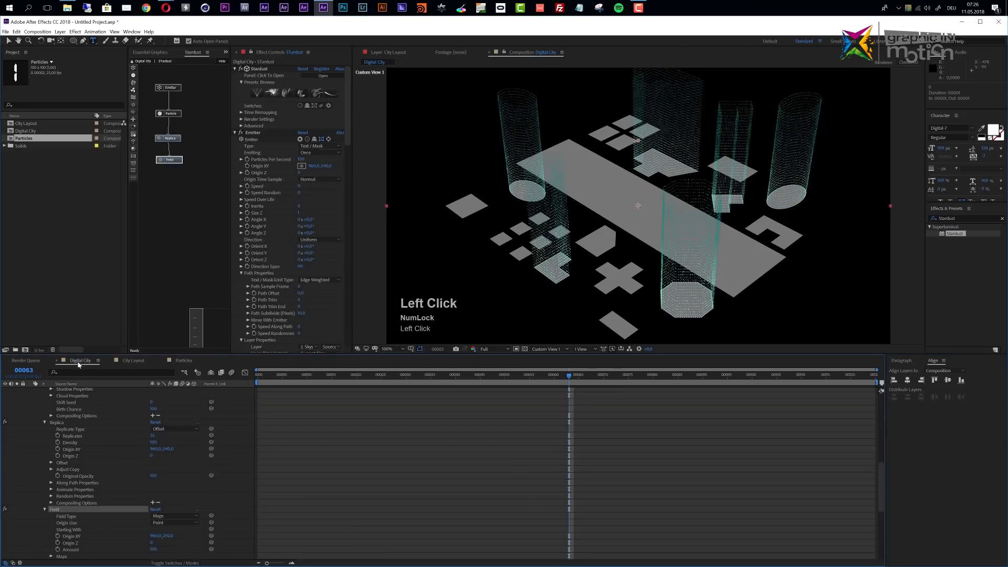
key("u")
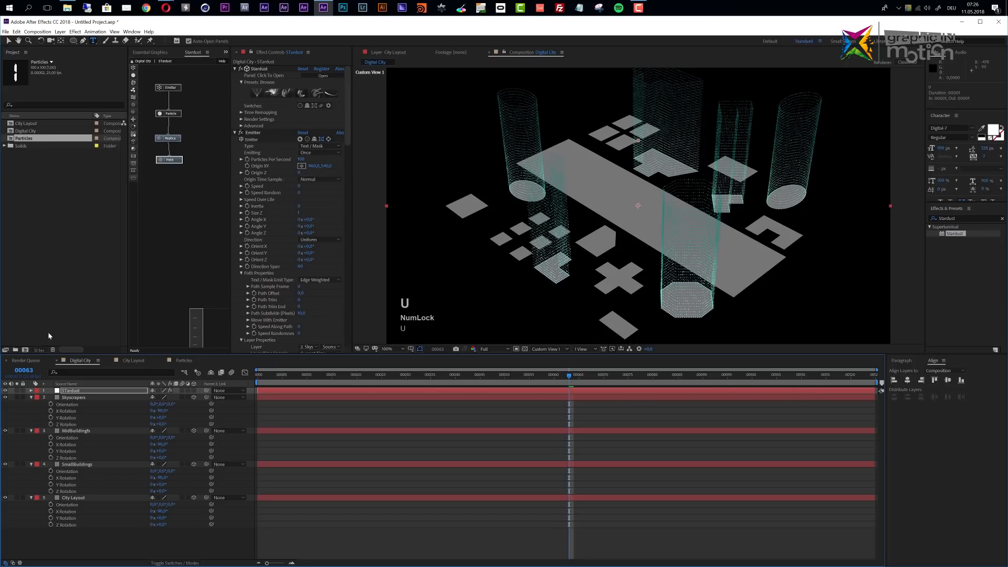
left_click_drag(20, 139, 38, 535)
left_click(5, 531)
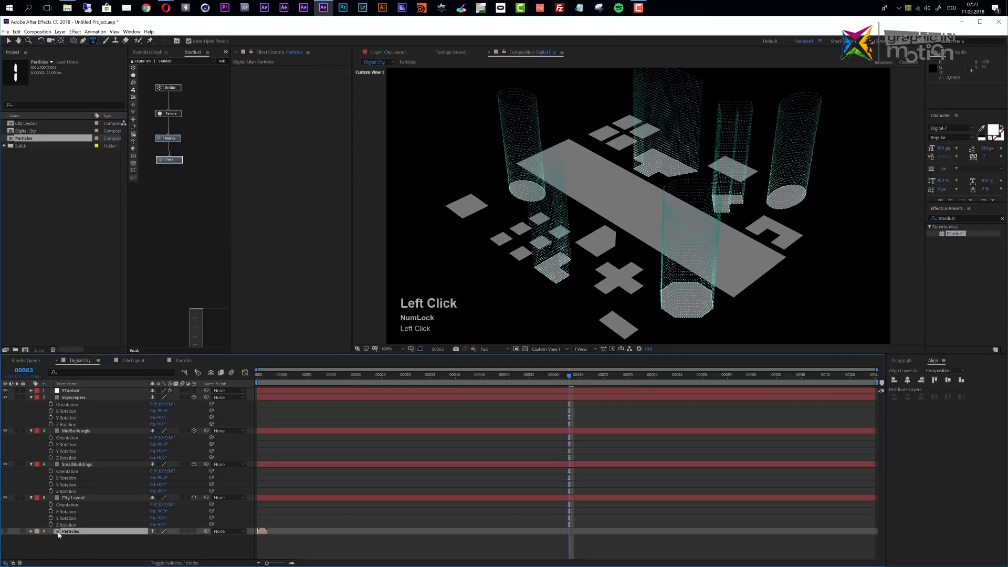
- Set the shape of the Stardust layer's Particle node to Texture
left_click(72, 391)
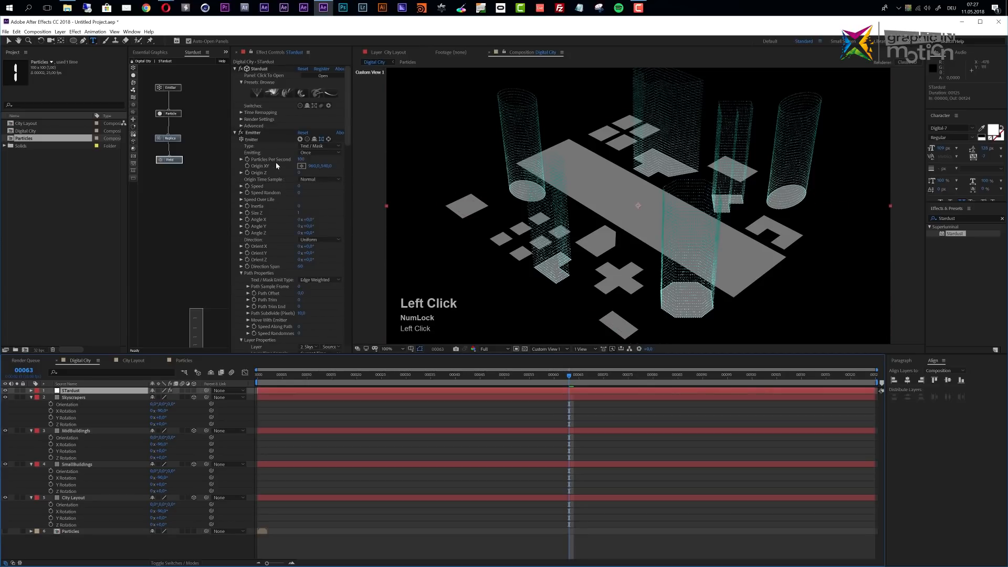
left_click(168, 113)
scroll(291, 280, "down", 2)
scroll(291, 280, "down", 2)
left_click(256, 245)
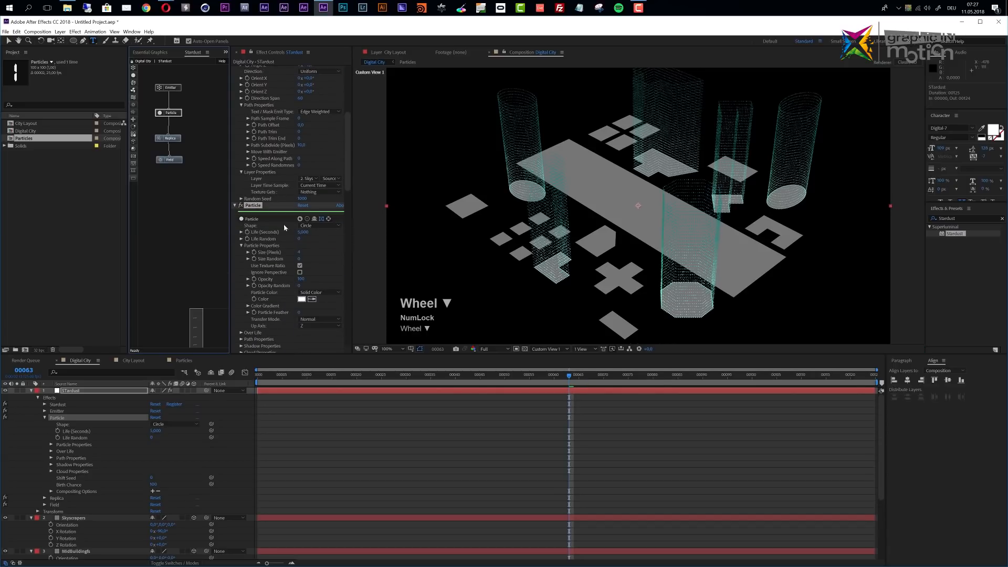
left_click(302, 225)
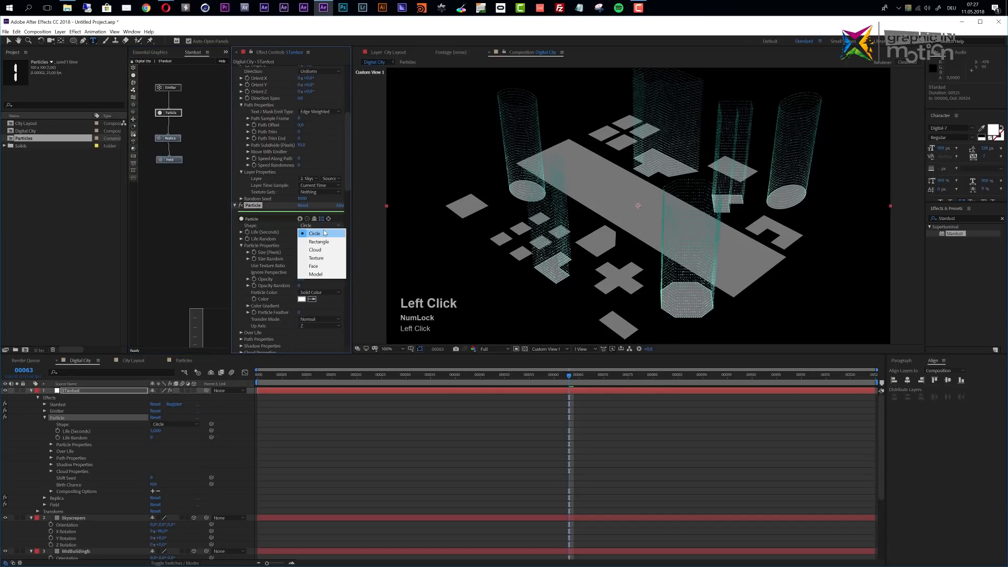
left_click(320, 258)
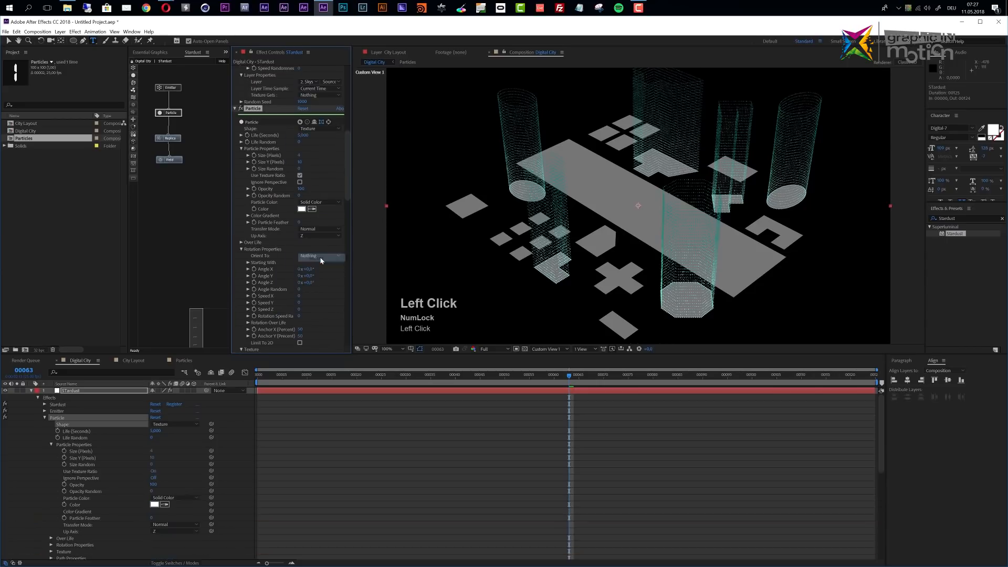
- Use the Particles layer as the particle texture, with the texture time sample set to Random Still Frame
scroll(264, 324, "down", 1)
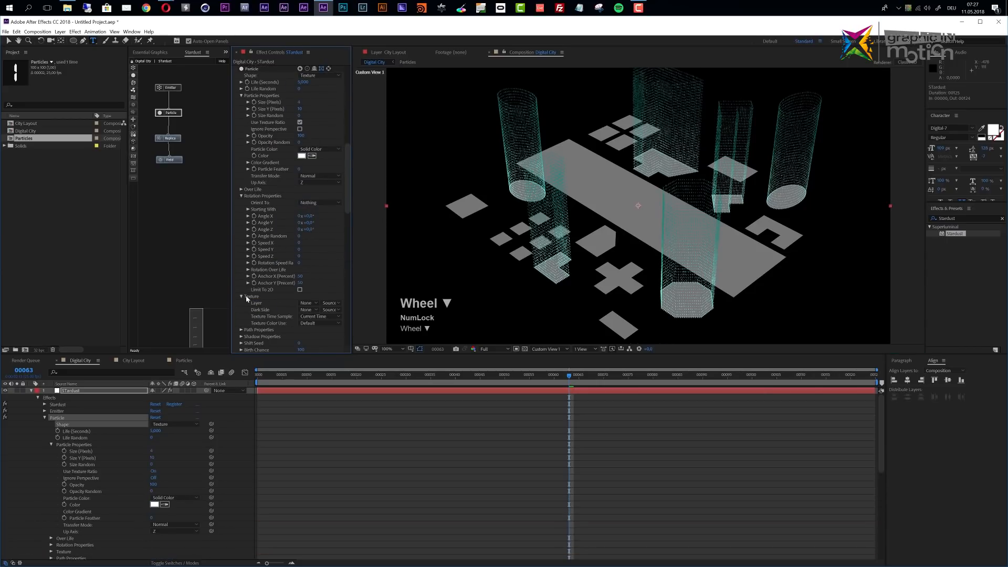
left_click(308, 303)
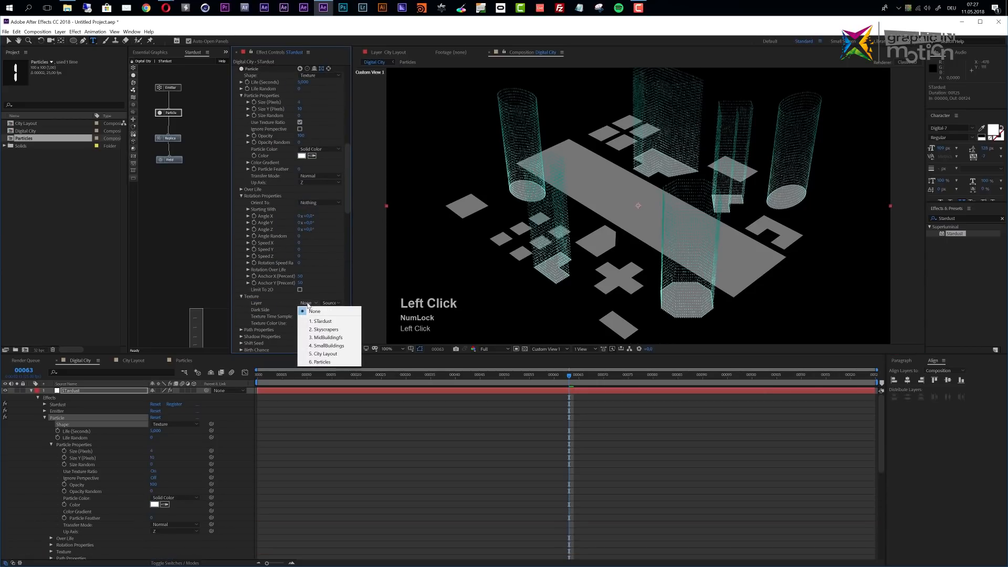
left_click(324, 362)
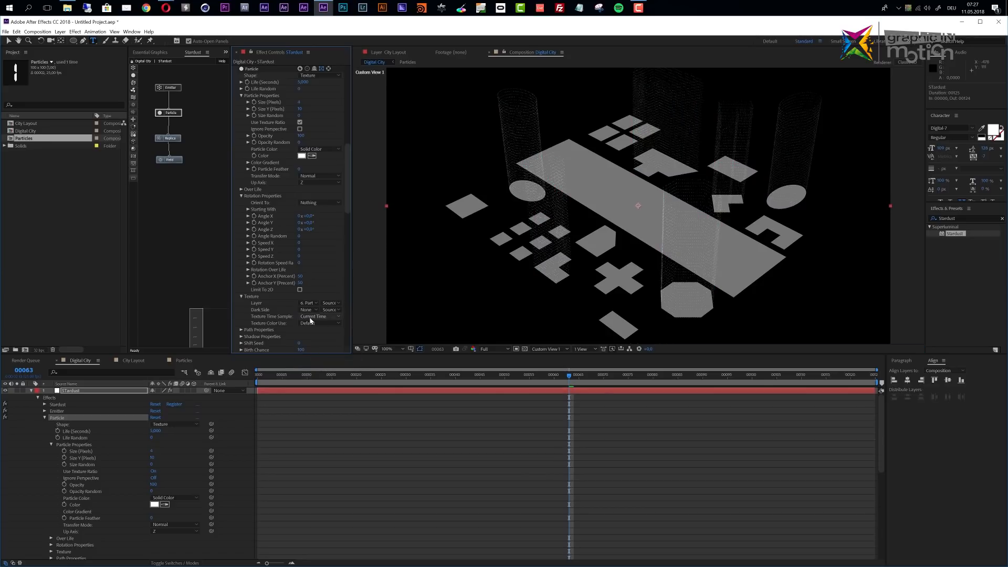
left_click(309, 316)
left_click(325, 349)
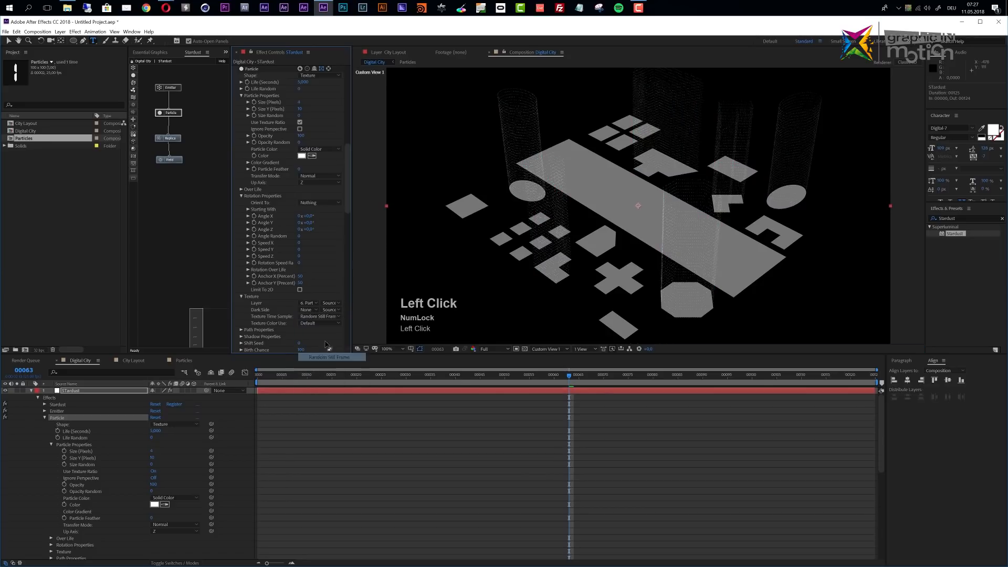
- Set the textured particles' size to 10 pixels
scroll(582, 196, "up", 2)
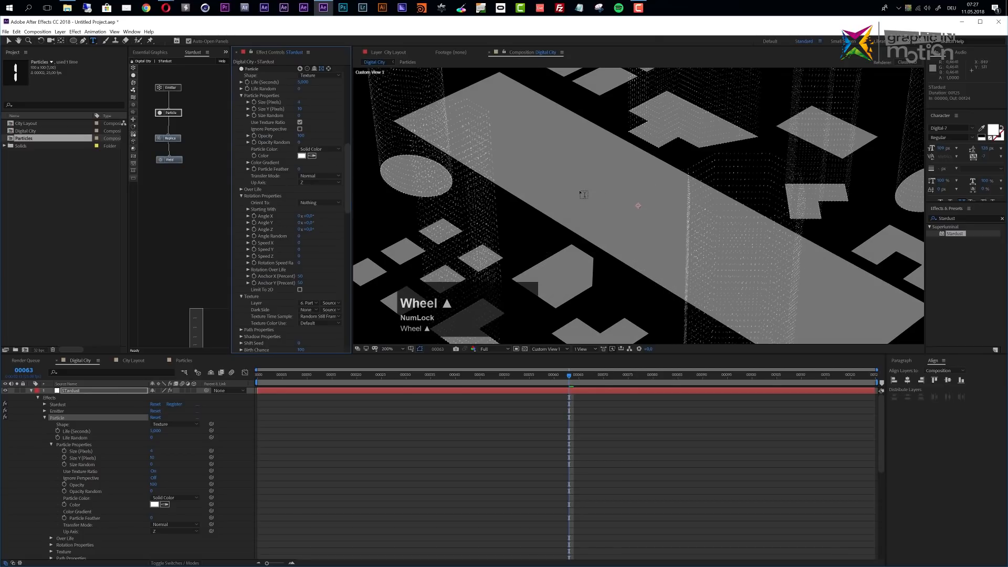
left_click(298, 102)
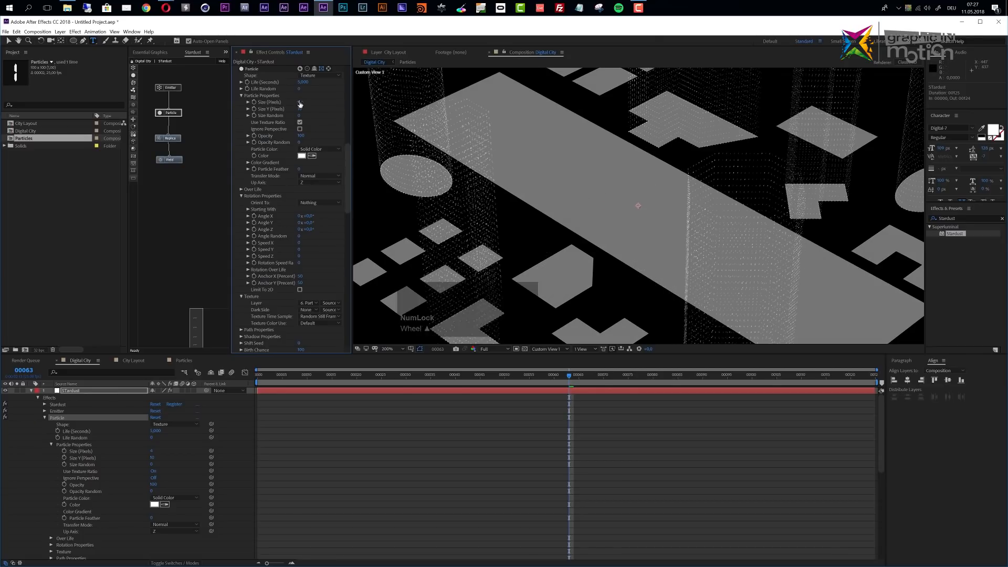
type("8")
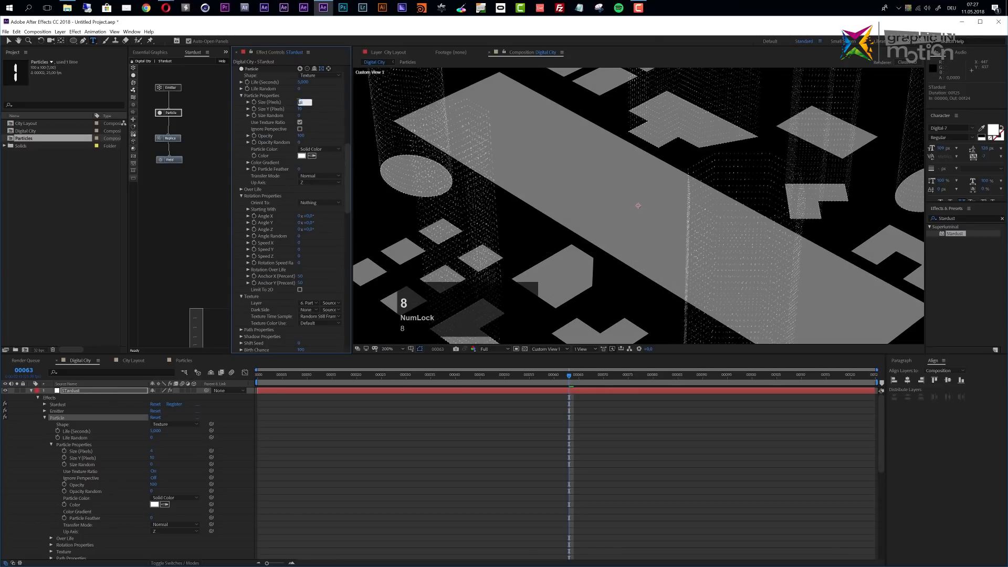
left_click(299, 102)
type("10")
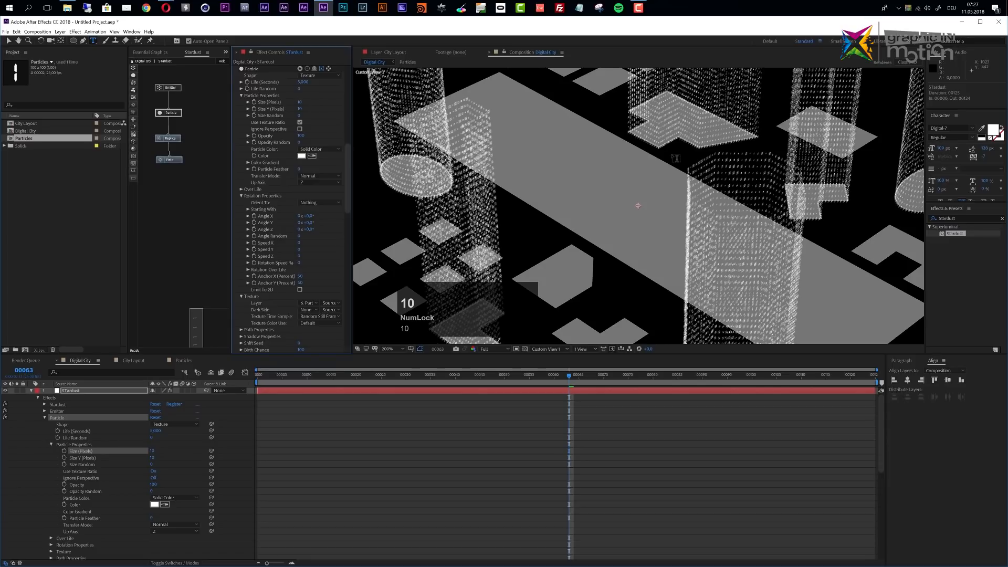
- Set the Replica node's Offset Texture to Random and inspect the digits on the skyscrapers
left_click(170, 139)
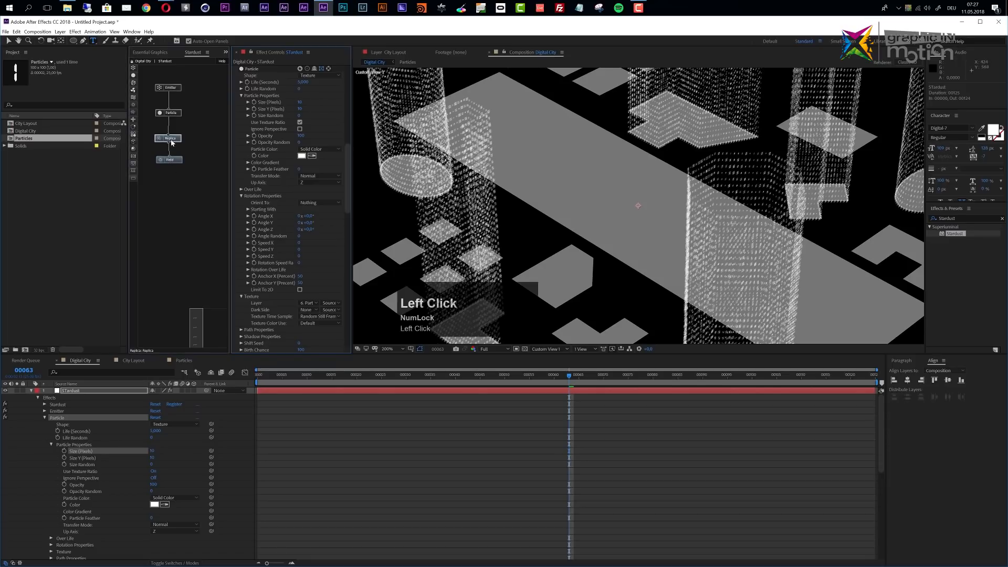
scroll(295, 240, "down", 5)
scroll(296, 244, "down", 2)
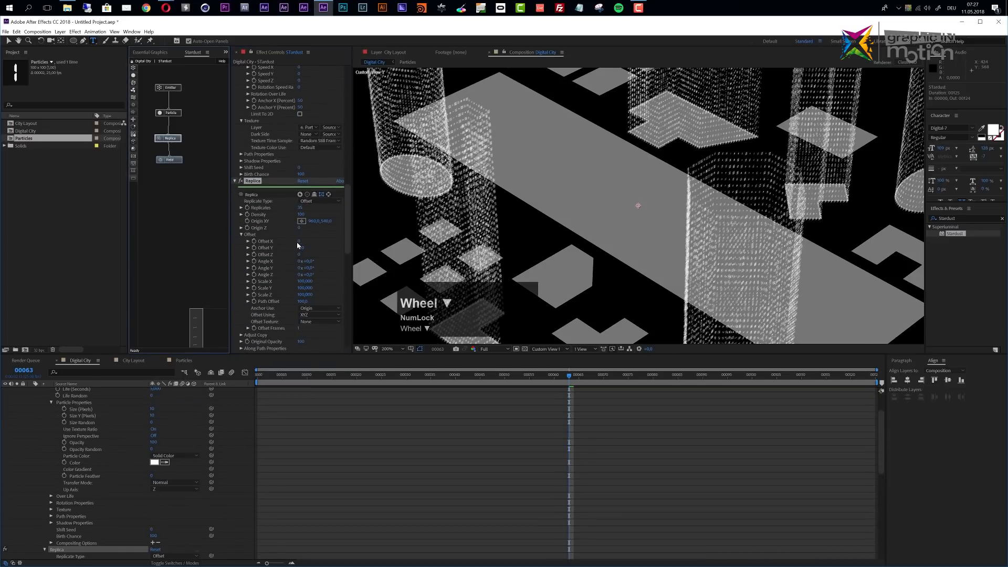
scroll(287, 245, "down", 4)
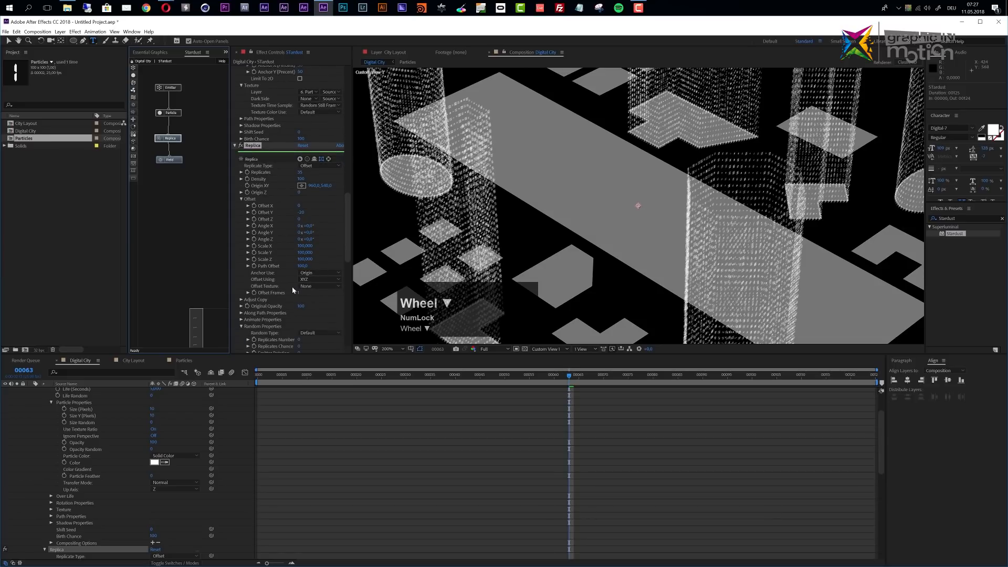
left_click(309, 286)
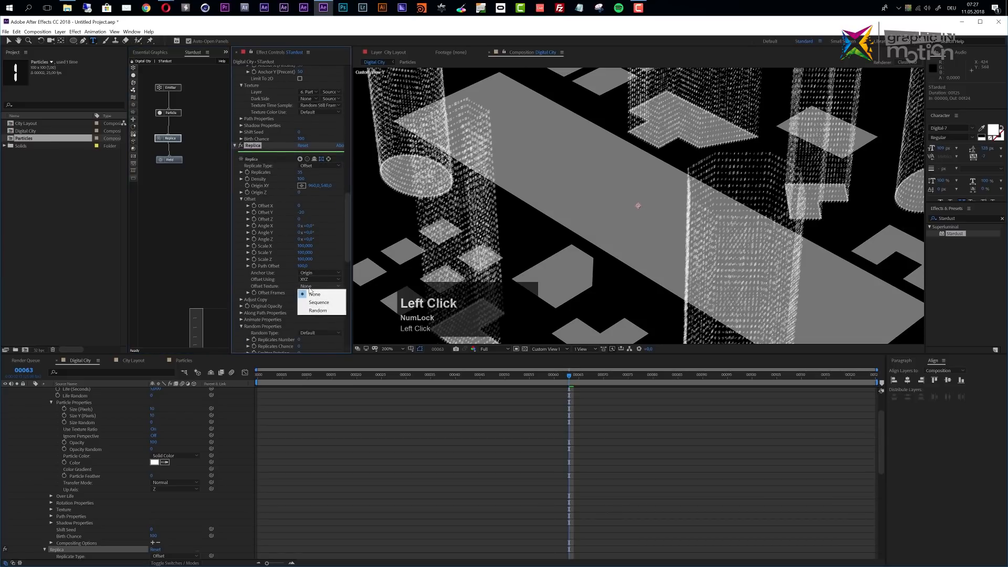
left_click(317, 310)
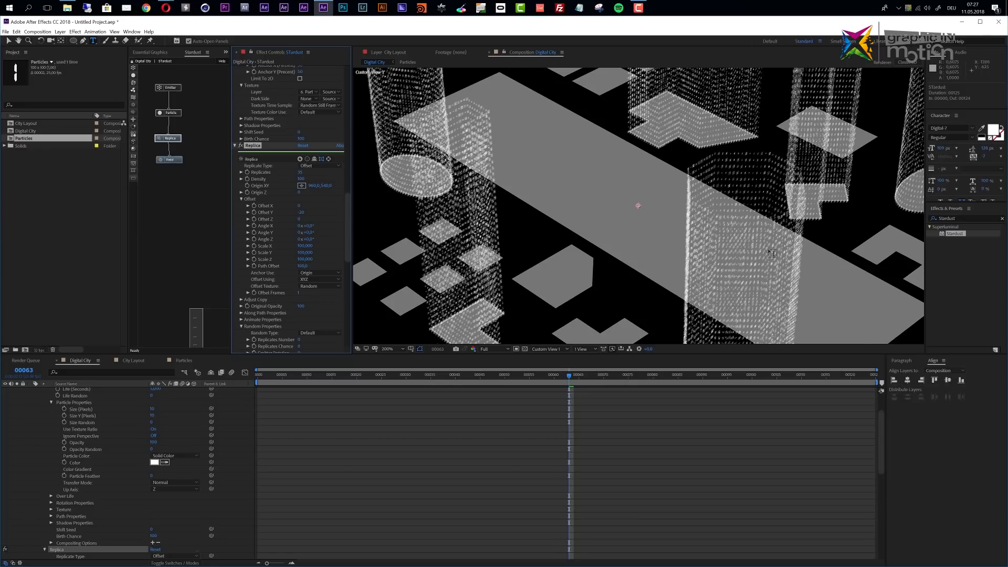
scroll(519, 207, "up", 1)
scroll(519, 207, "down", 1)
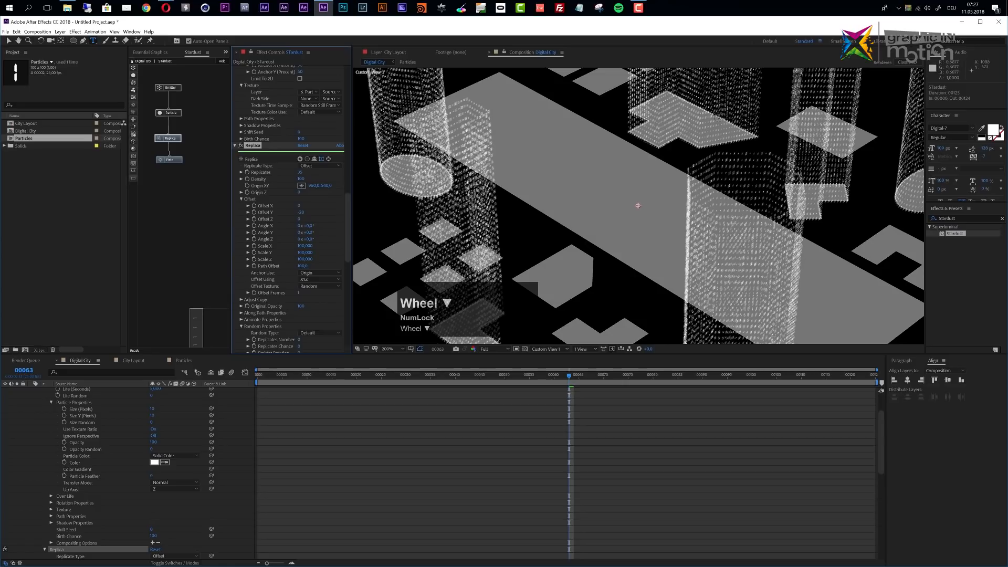
- Switch to the Selection tool, look over the Particle node's texture settings and check the digit frames in the Particles composition
left_click(9, 41)
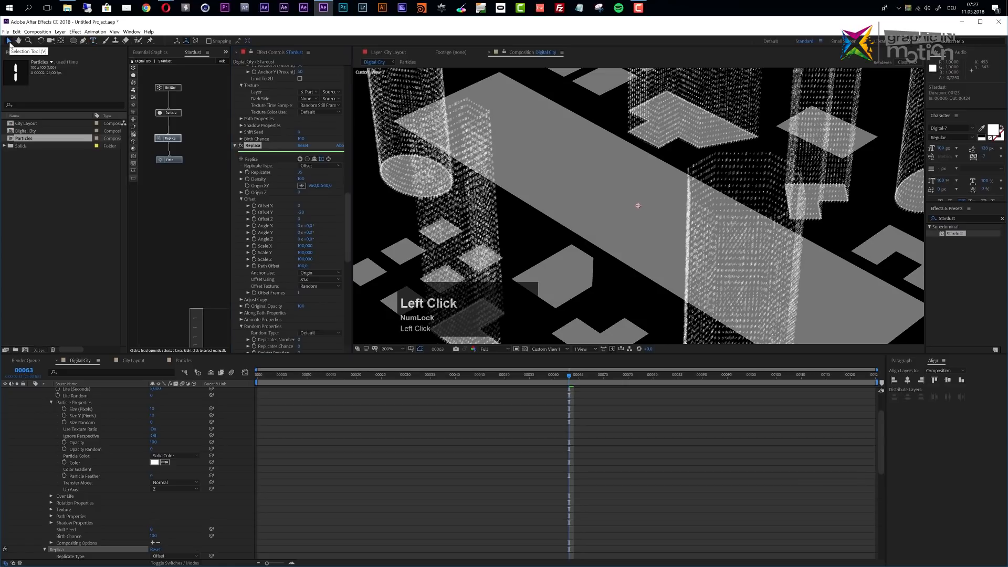
left_click(180, 115)
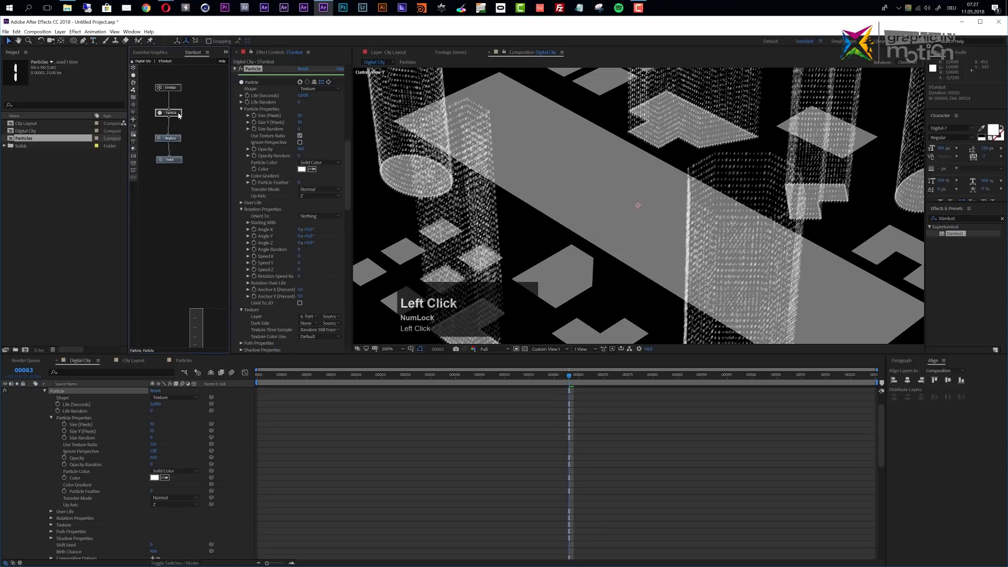
scroll(324, 239, "down", 2)
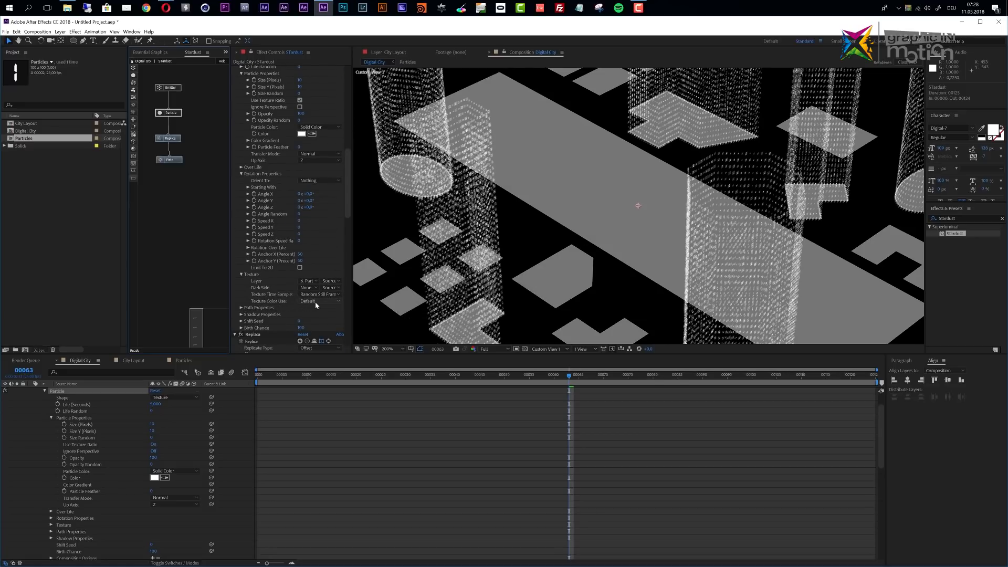
left_click(184, 361)
left_click_drag(510, 383, 578, 376)
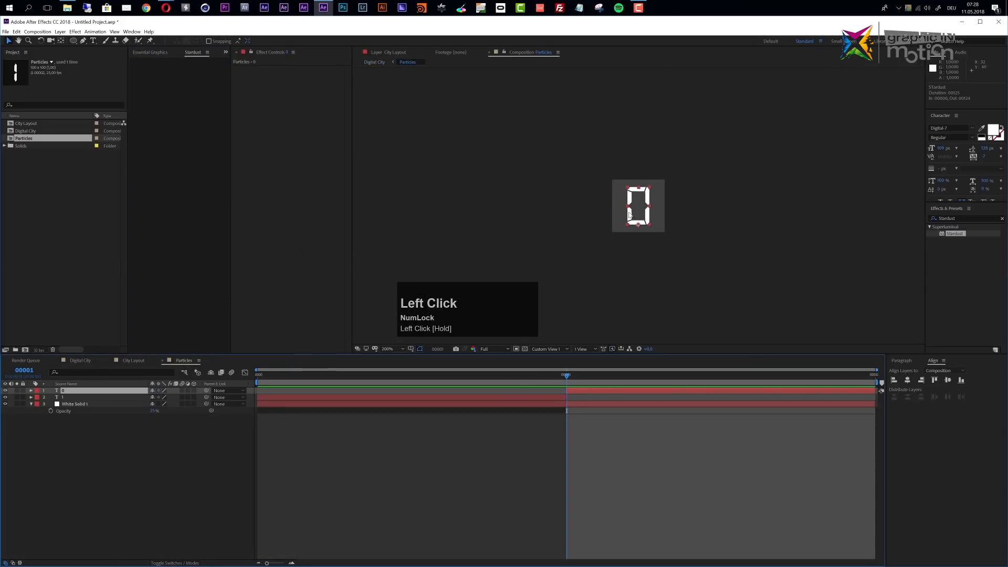
- Return to the Digital City composition and set the Particle node's Texture Color Use to Alpha
left_click(78, 362)
scroll(316, 288, "down", 3)
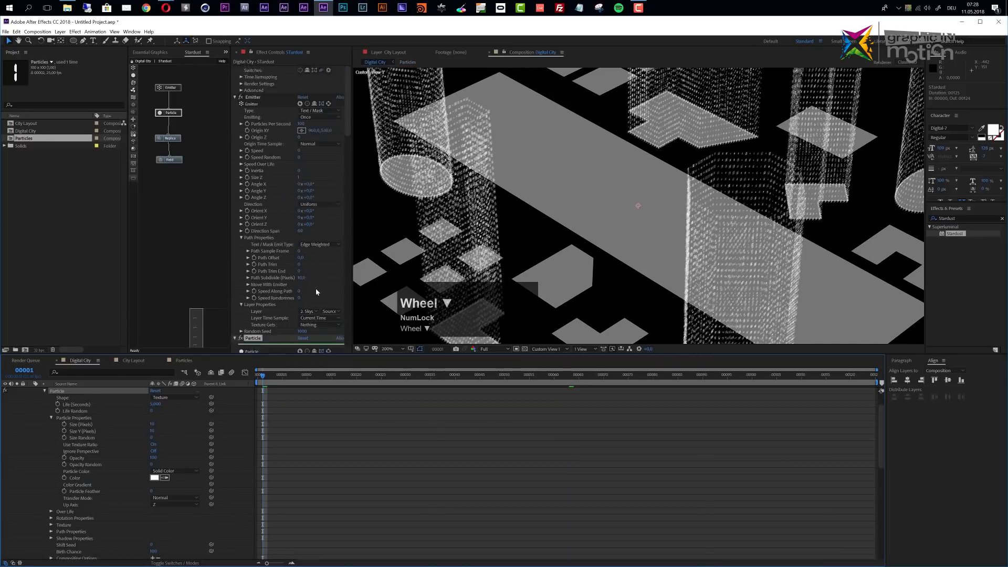
scroll(316, 288, "down", 2)
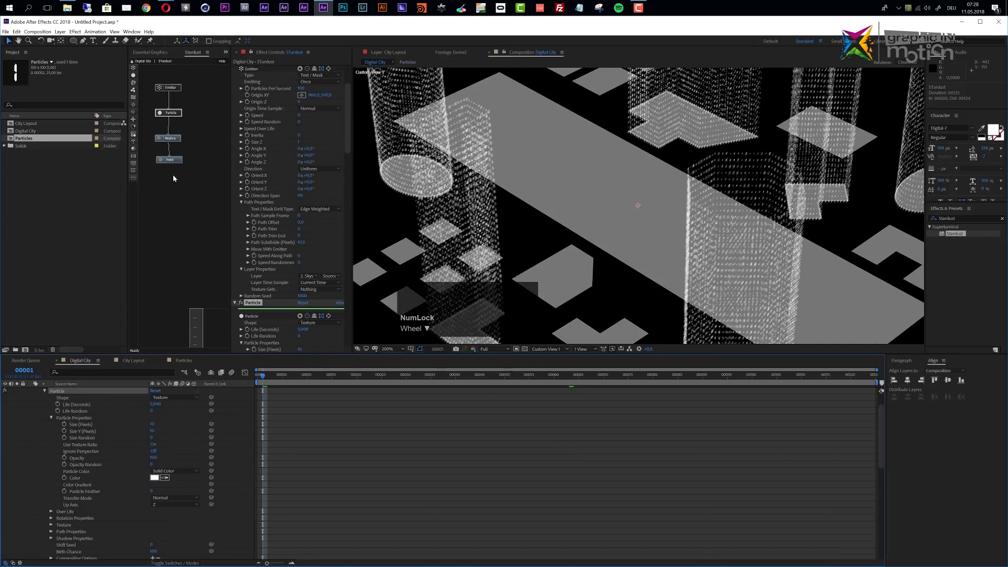
left_click(176, 114)
scroll(307, 267, "down", 5)
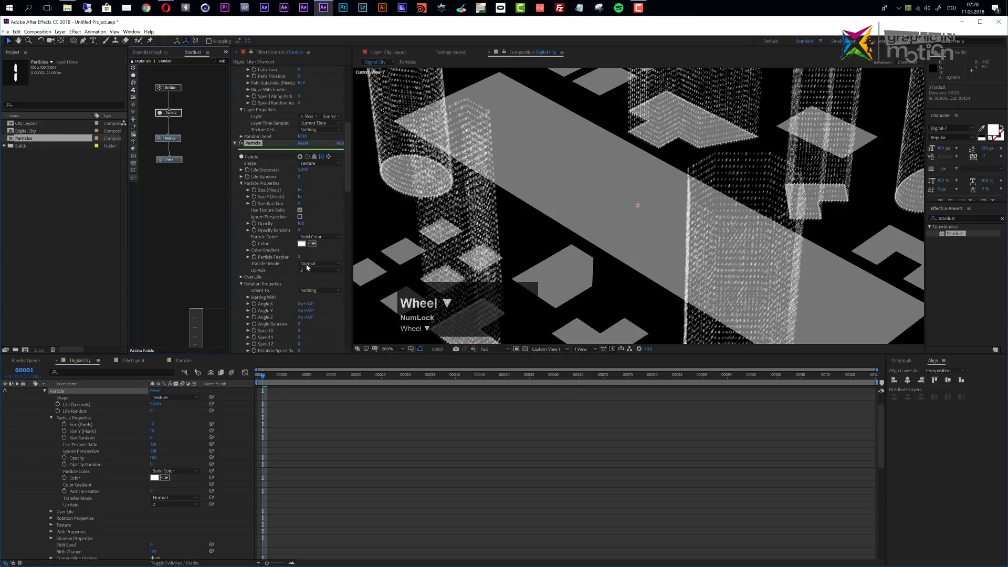
scroll(312, 301, "down", 4)
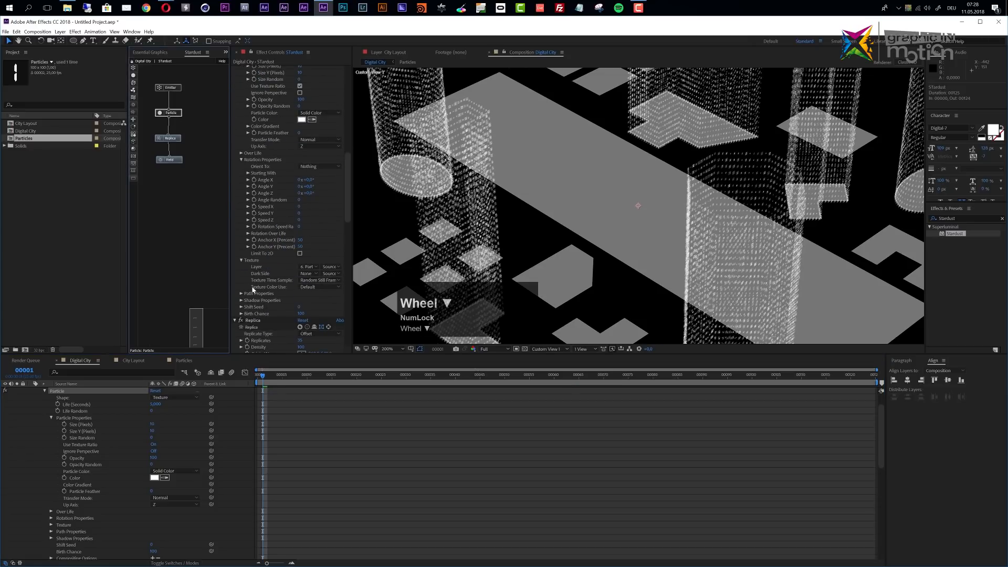
left_click(319, 286)
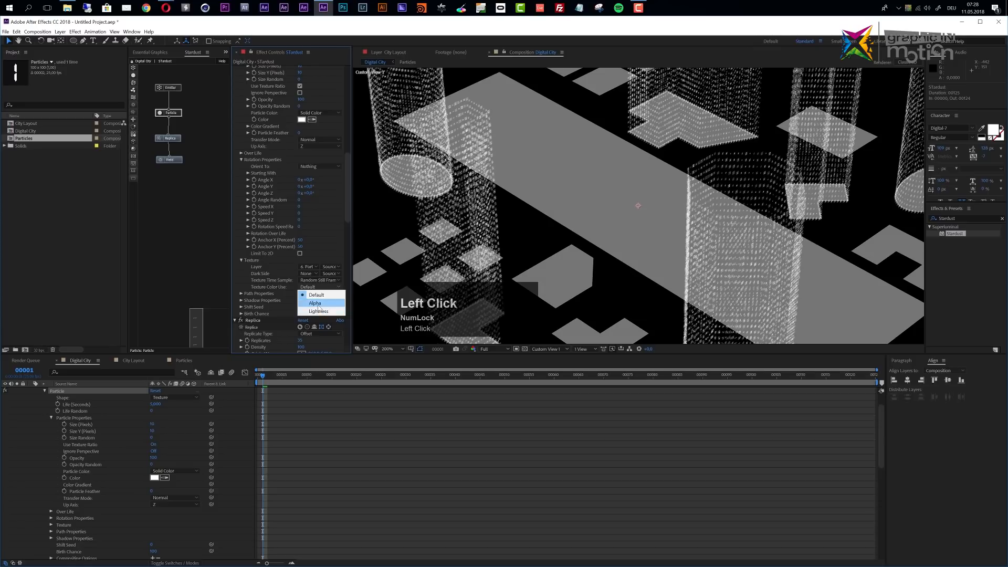
left_click(315, 303)
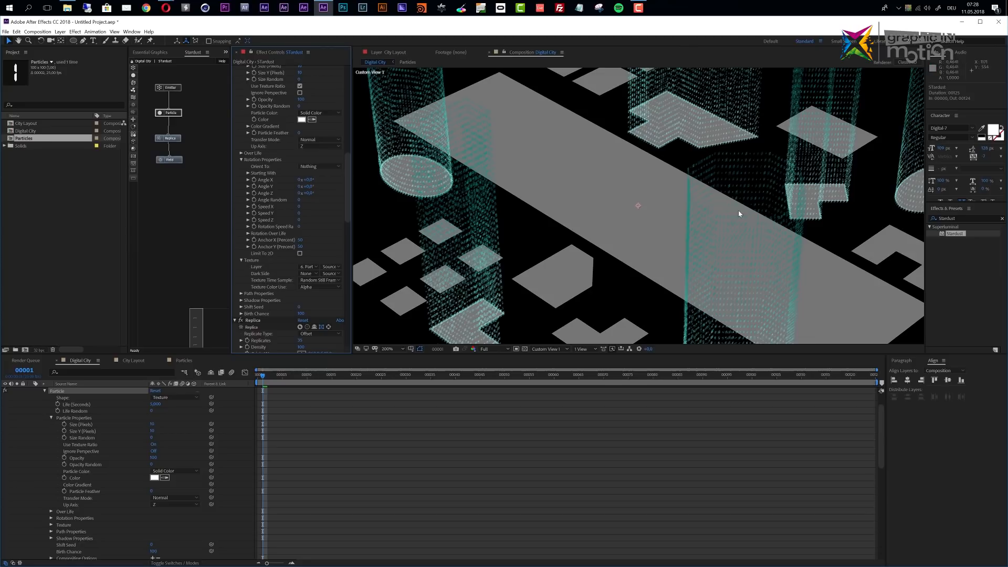
scroll(739, 208, "down", 2)
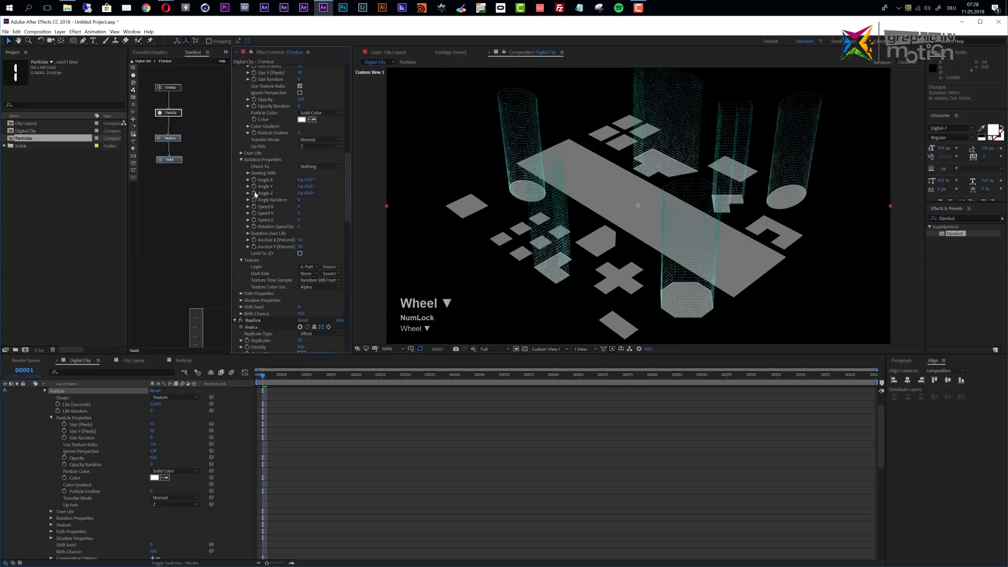
- Lower the Field node's Origin Y value to shift the teal gradient along the skyscrapers
left_click(169, 159)
scroll(261, 264, "down", 5)
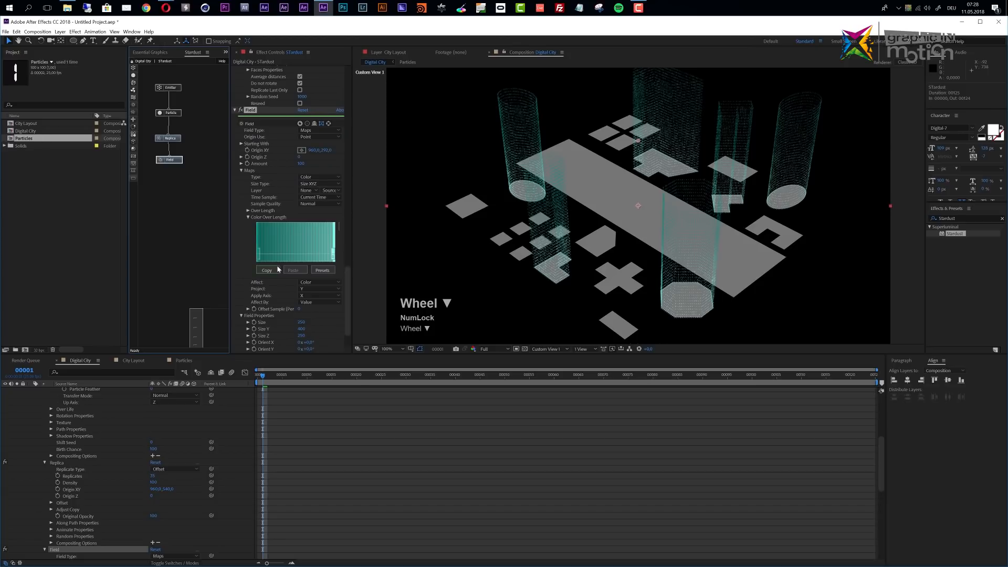
scroll(300, 247, "up", 2)
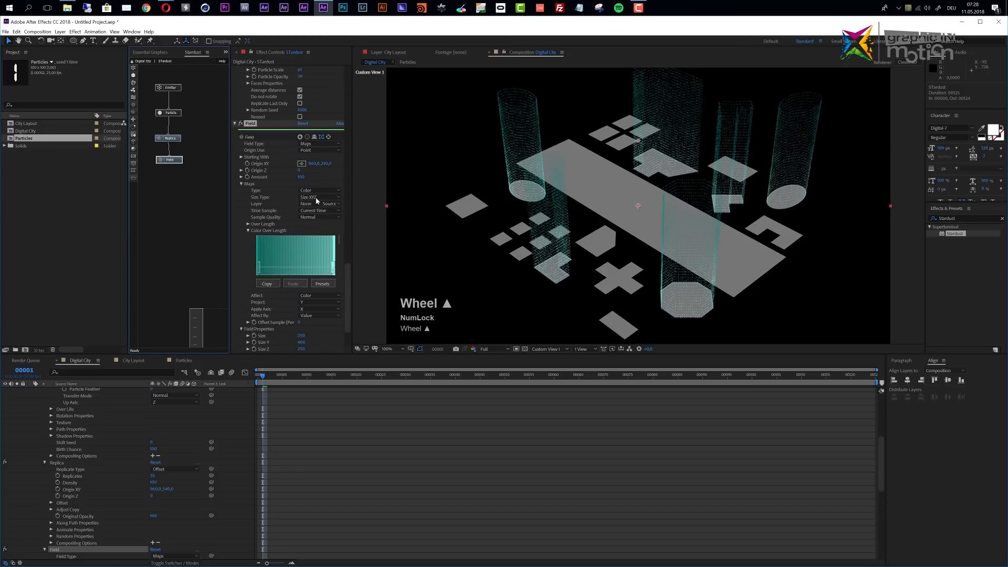
left_click_drag(325, 165, 310, 165)
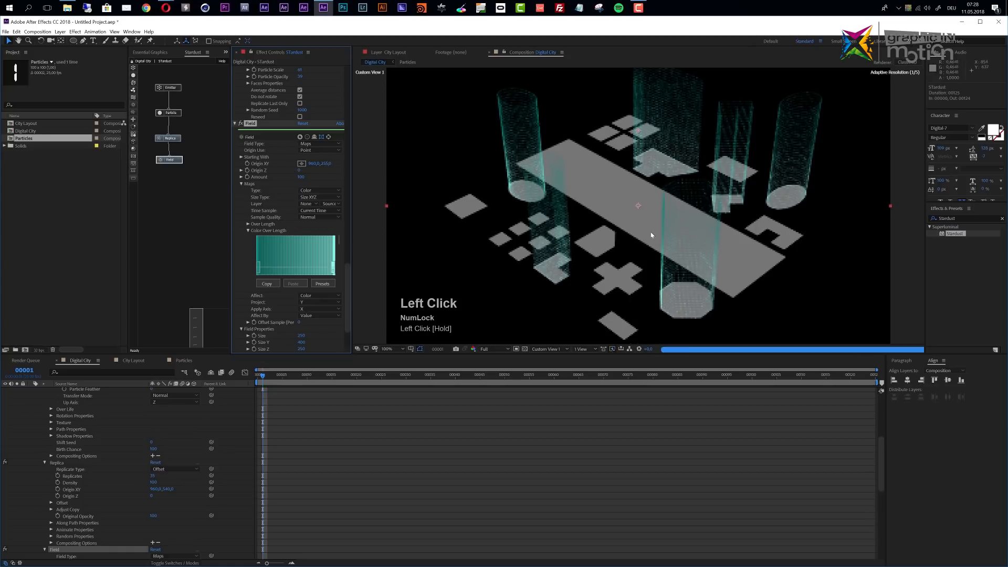
- Set the Emitter node's Speed Along Path to 10 and preview the particle movement in playback
scroll(274, 79, "up", 10)
left_click(261, 87)
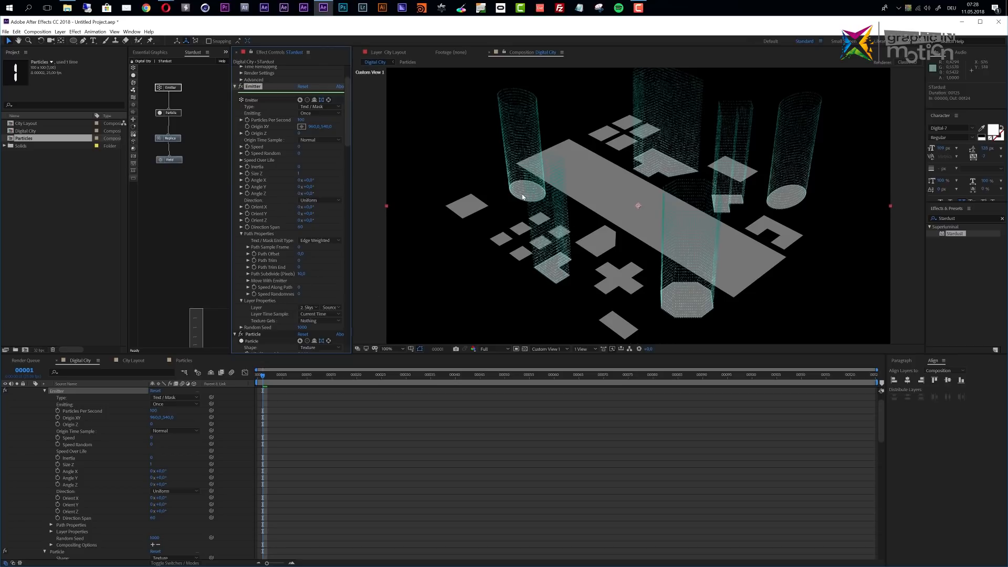
left_click(300, 287)
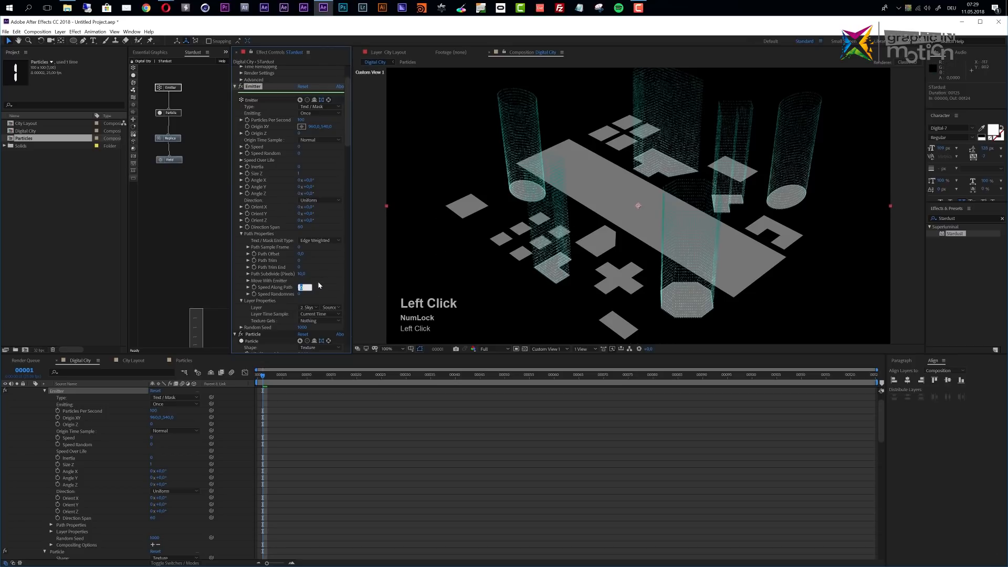
type("10")
key("Return")
scroll(539, 281, "up", 1)
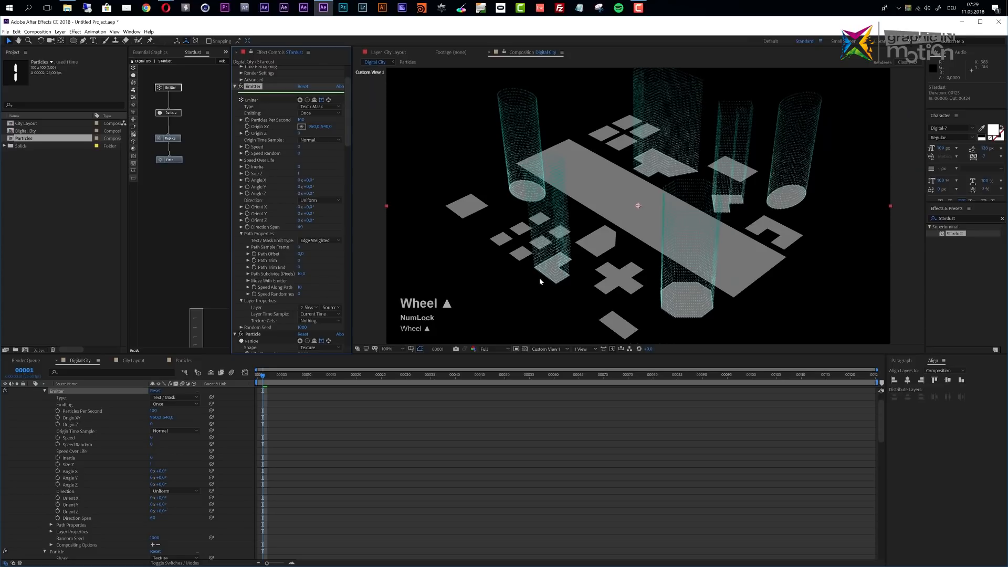
scroll(539, 280, "down", 1)
key("space")
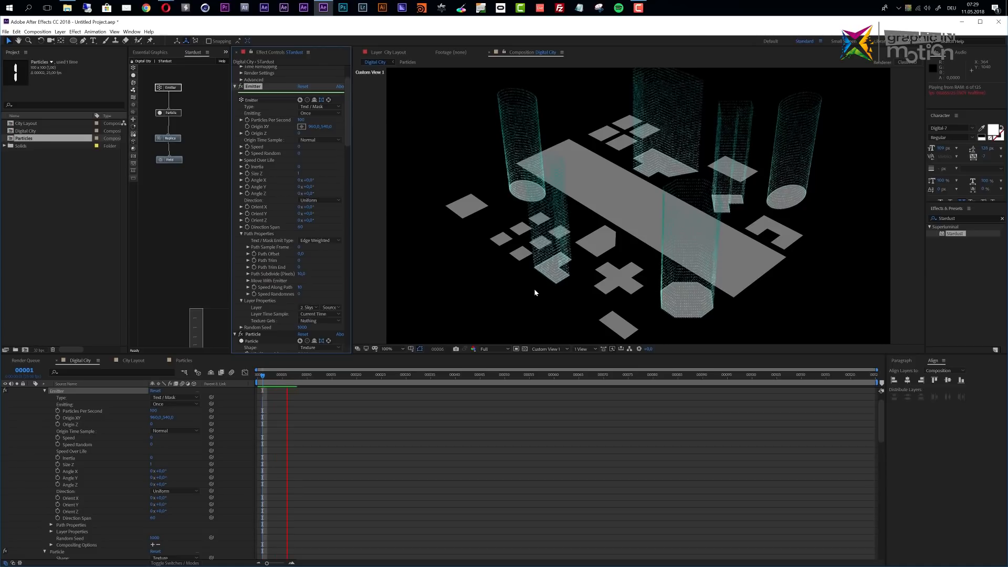
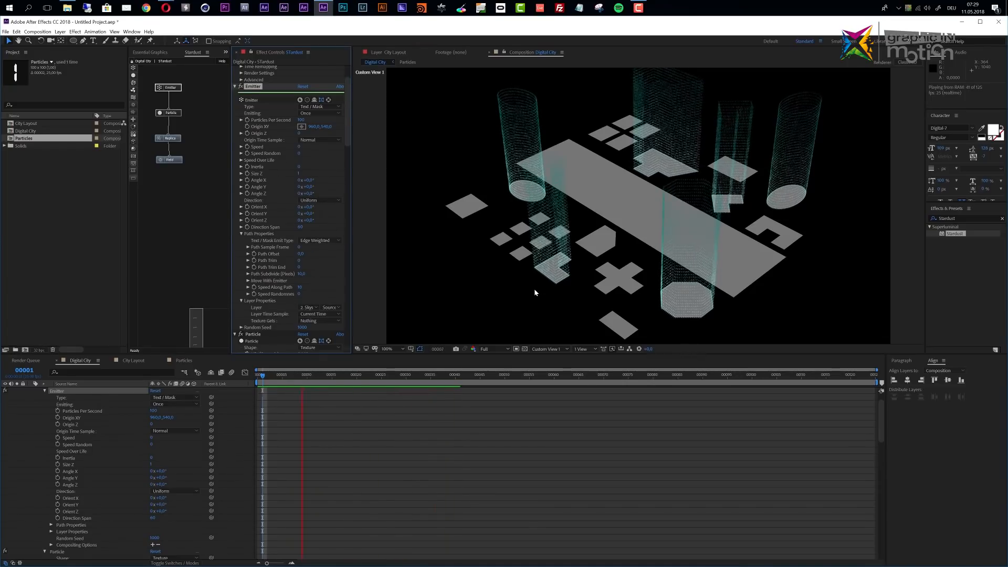
key("space")
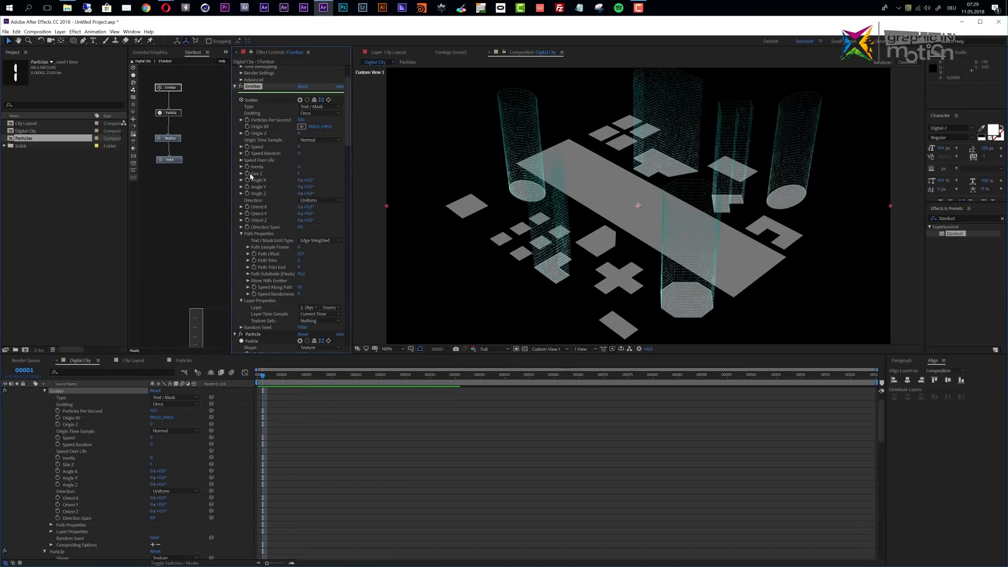
- Duplicate the Emitter, Particle, Replica and Field nodes beside the originals and set the copied emitter's layer to MidBuildings
left_click_drag(352, 119, 361, 120)
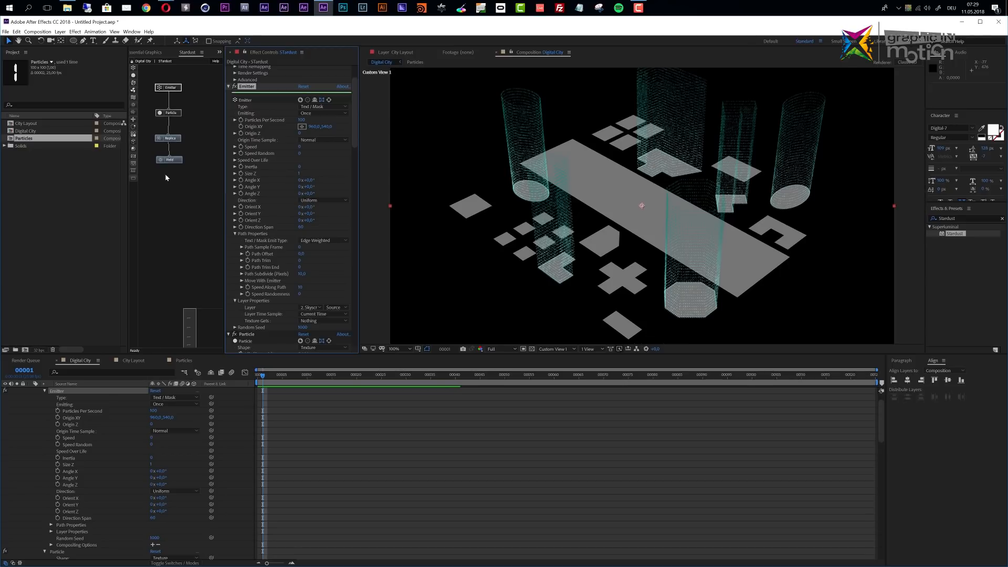
left_click_drag(192, 79, 161, 185)
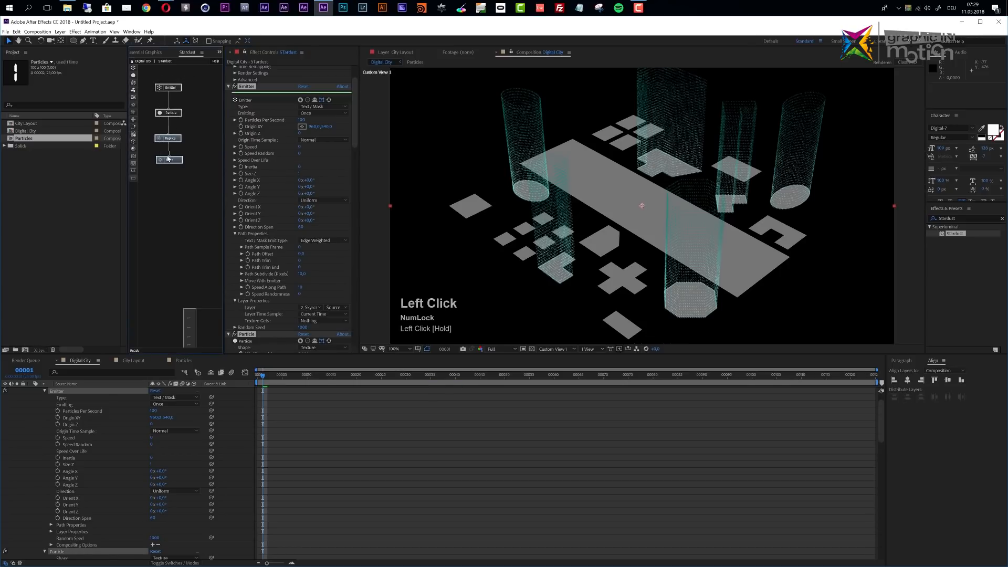
key("ctrl")
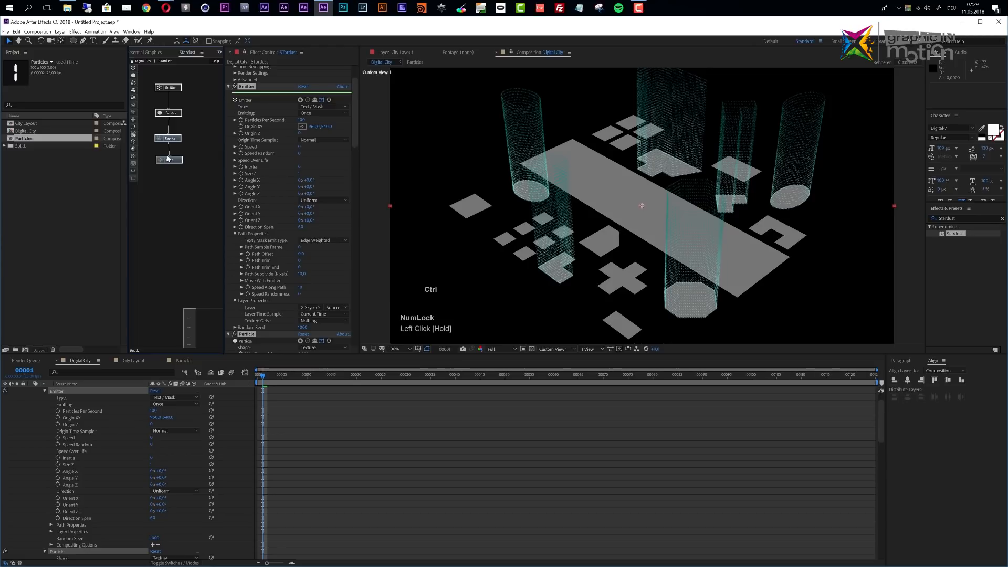
key("ctrl+d")
left_click(200, 80)
left_click_drag(199, 108, 186, 187)
left_click_drag(188, 93, 215, 92)
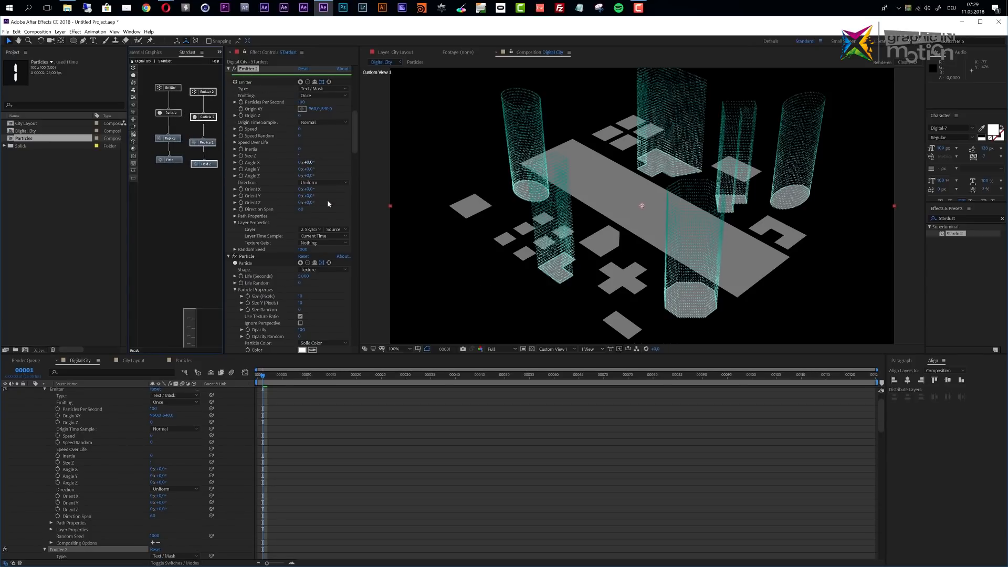
left_click(311, 229)
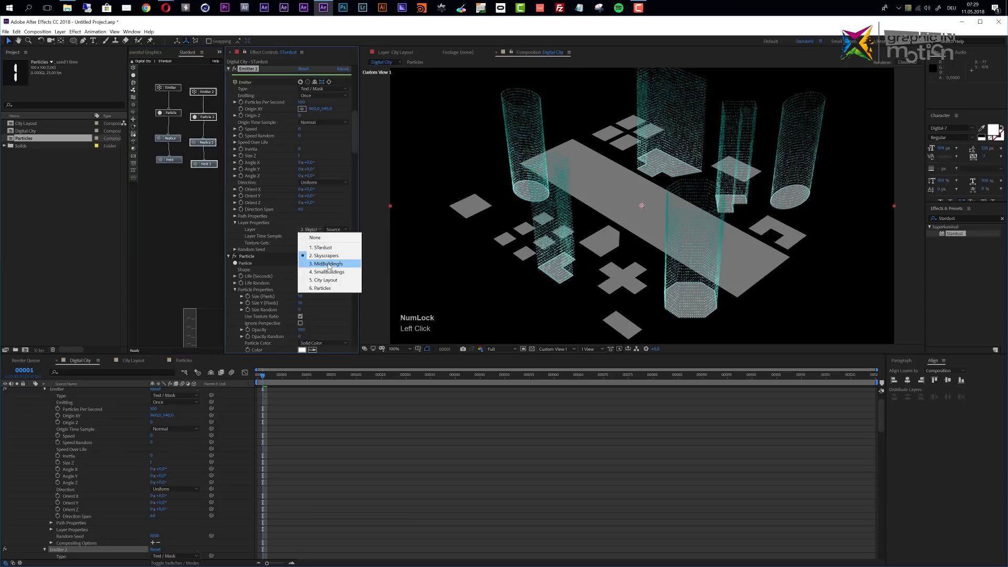
left_click(327, 264)
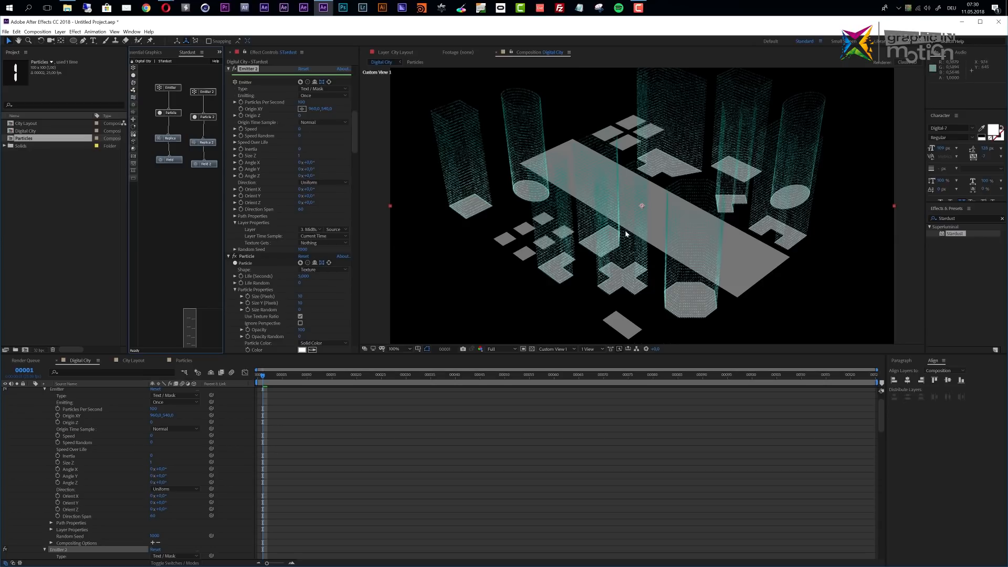
- Set the Replica 2 node's Replicates to 20 and its Offset Y to -15 for the mid buildings
left_click(204, 146)
scroll(321, 271, "down", 5)
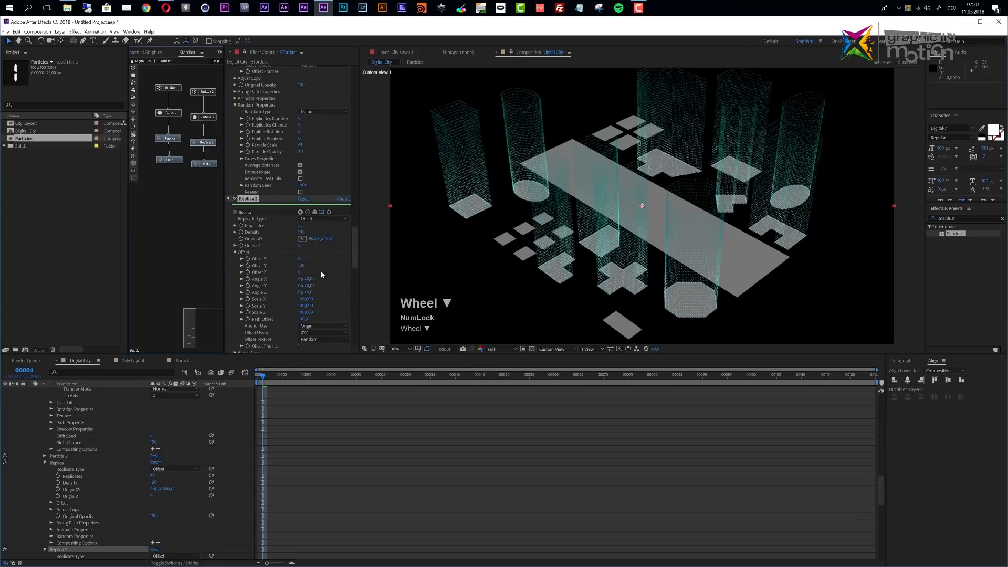
left_click(304, 225)
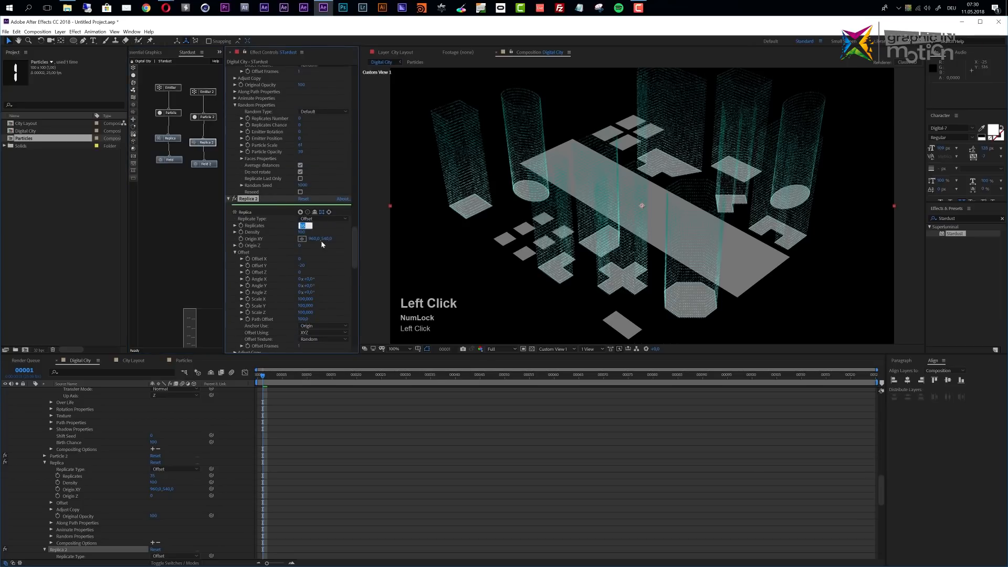
type("20")
key("Return")
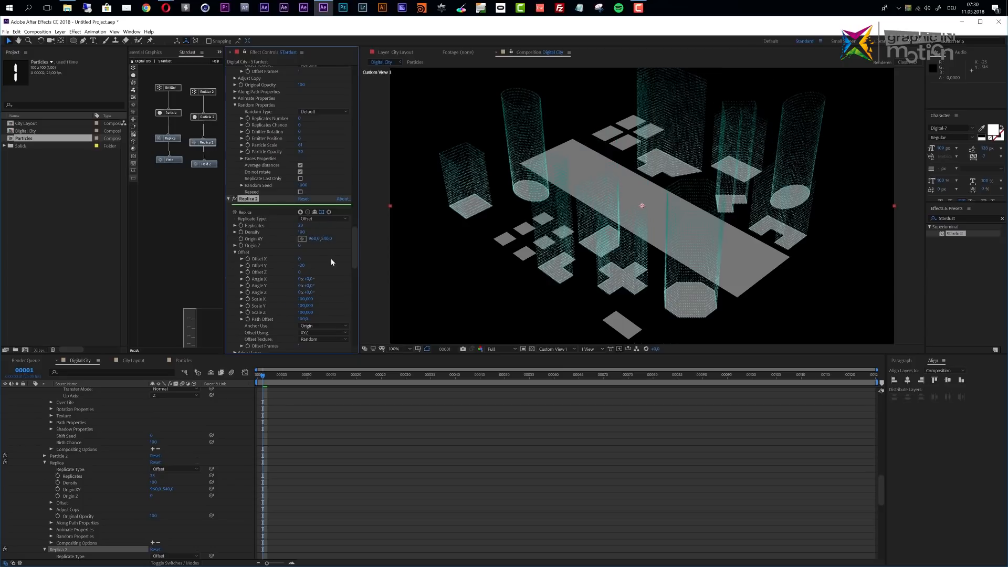
left_click(302, 266)
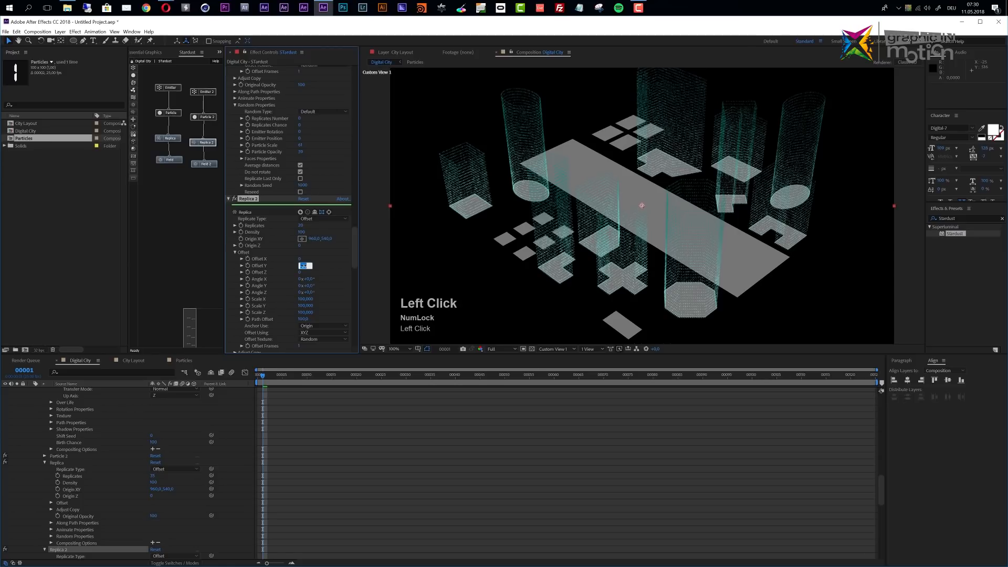
type("-15")
key("Return")
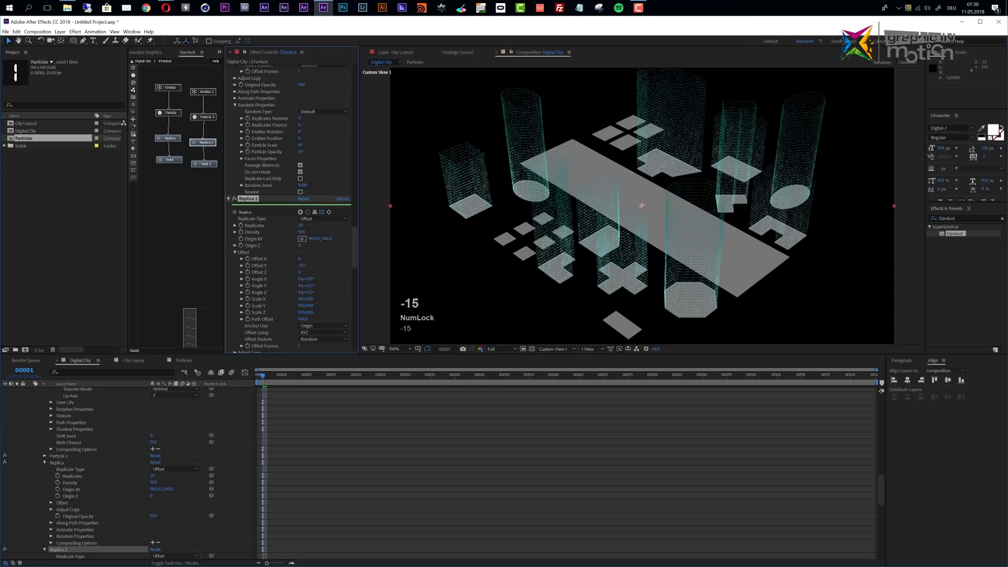
left_click(301, 226)
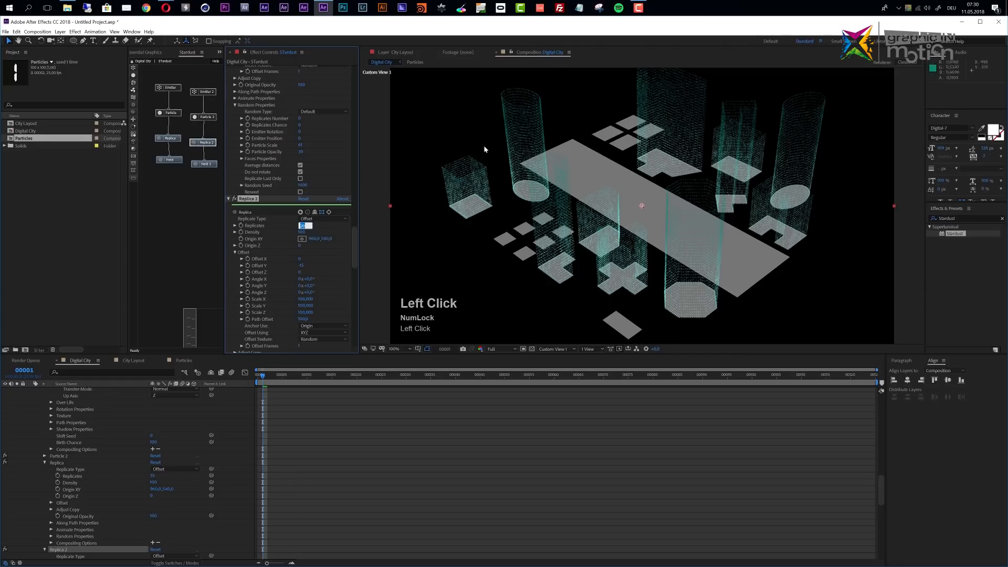
- Change the Particle 2 node's Shape to Rectangle
left_click(203, 117)
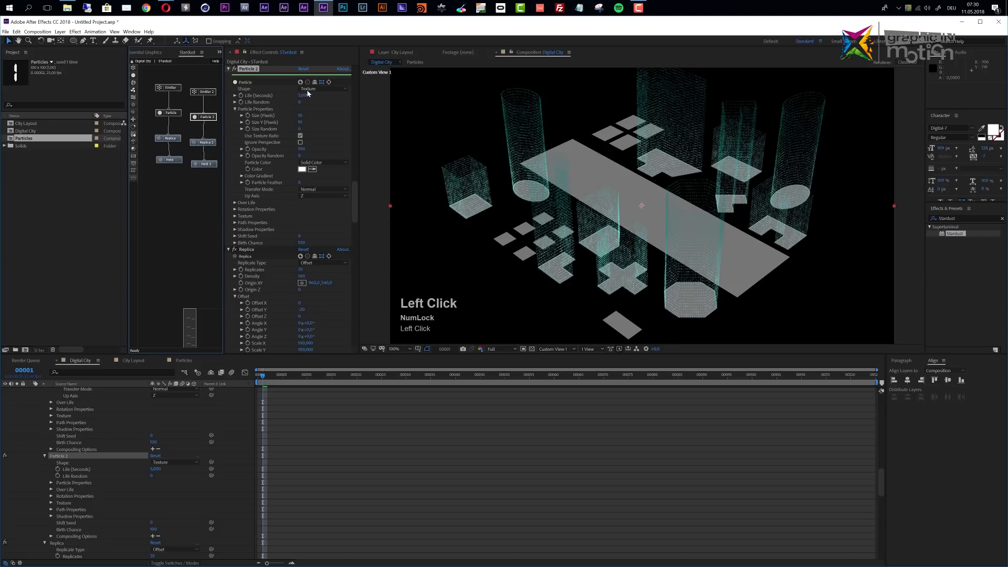
left_click(311, 90)
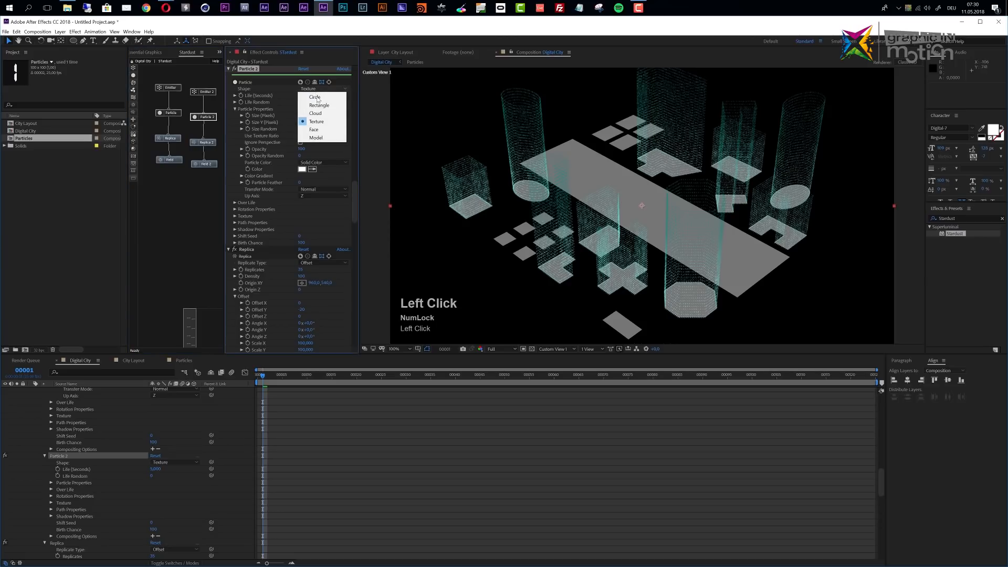
left_click(318, 105)
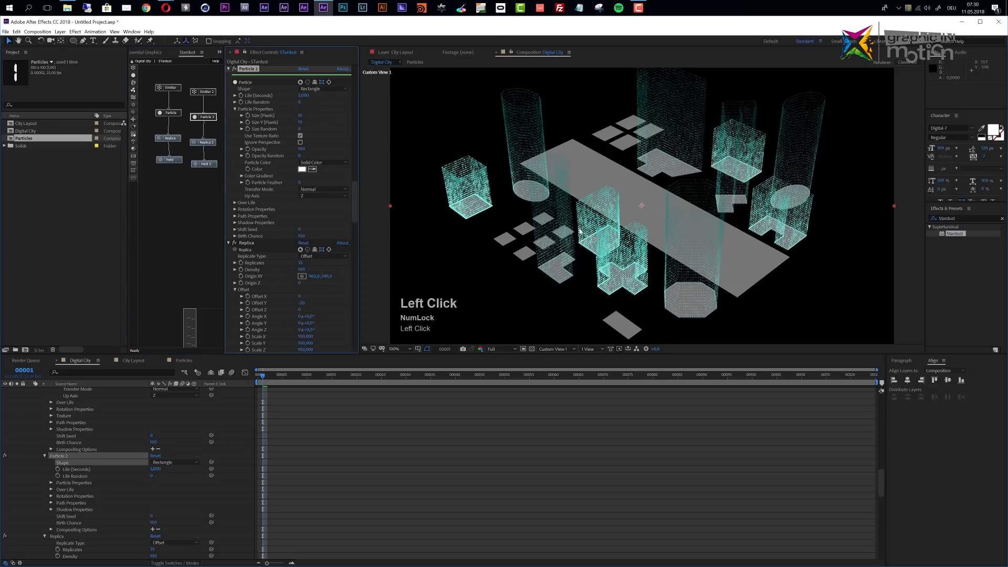
- Set the Particle 2 node's Size to 5 pixels and its Size Y to 12 pixels, checking the mid buildings
scroll(579, 229, "up", 4)
left_click_drag(578, 226, 596, 180)
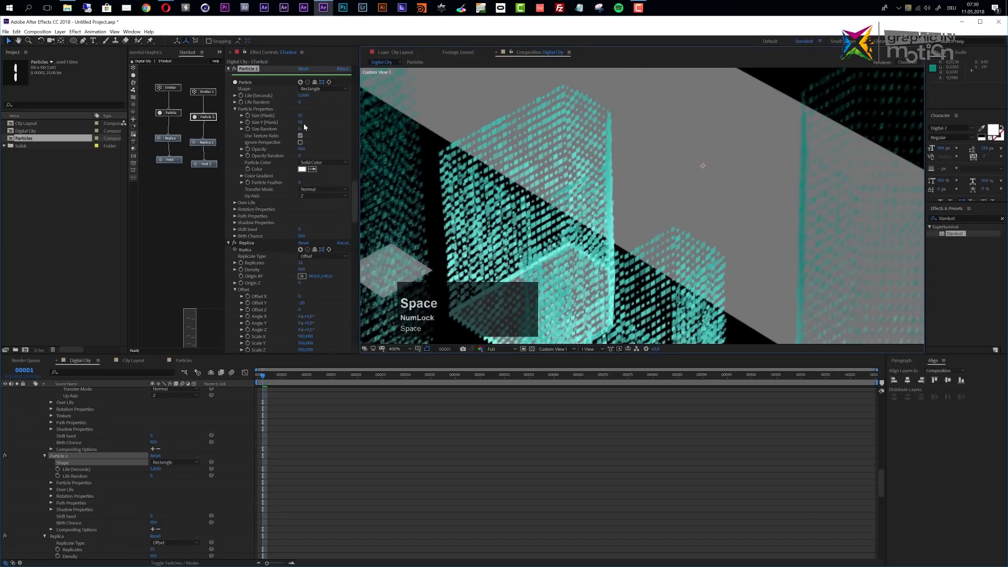
left_click(300, 116)
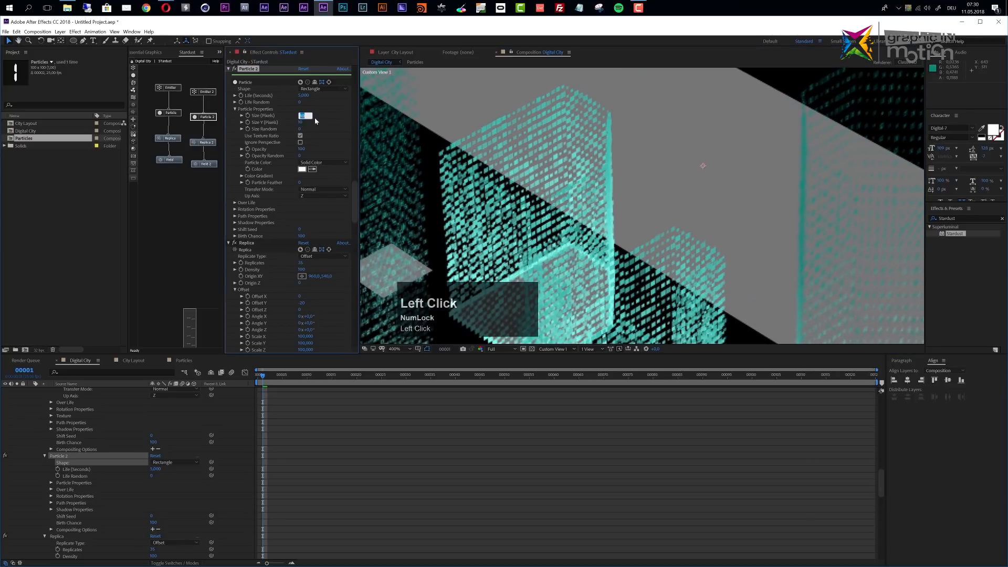
type("5")
key("Return")
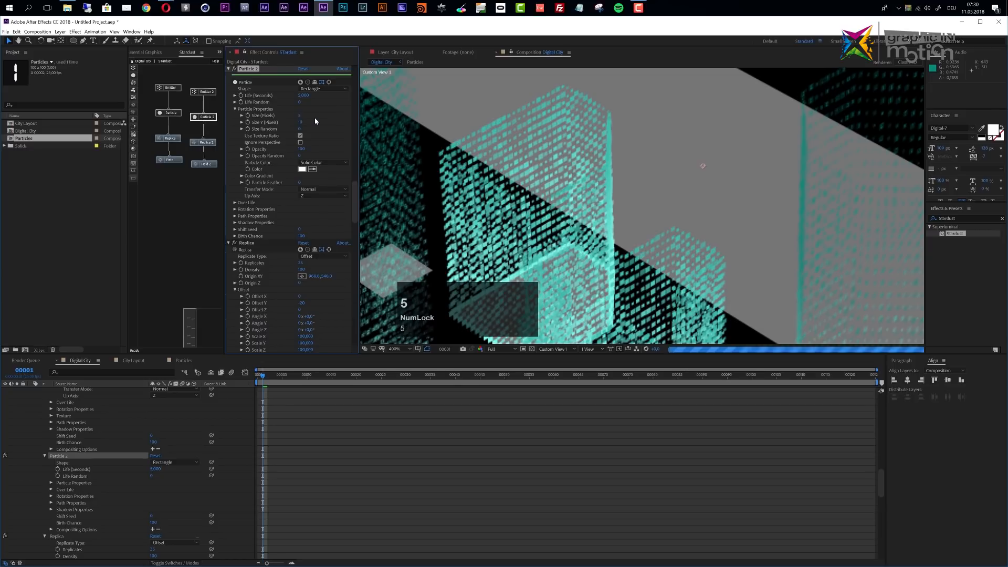
left_click(301, 116)
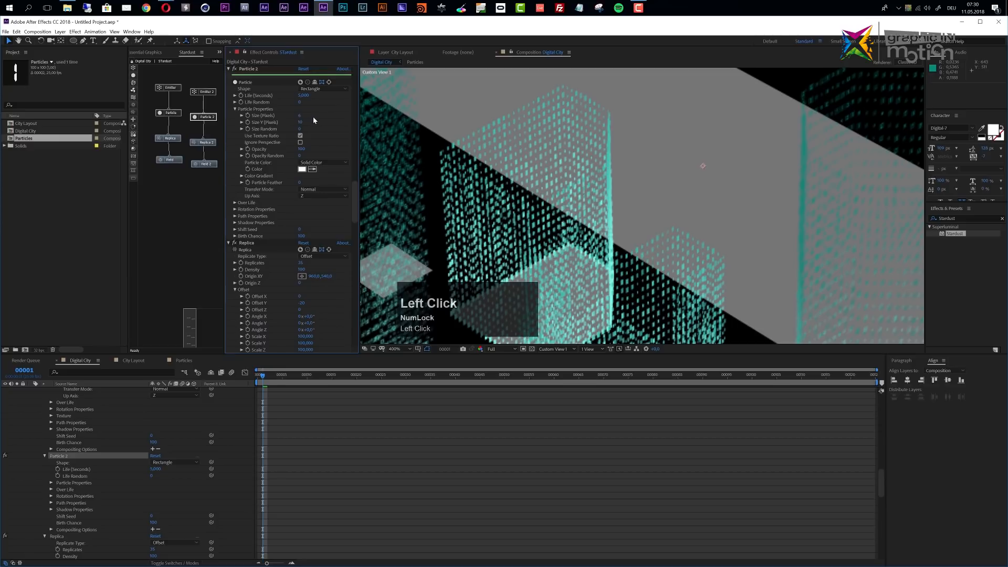
left_click(301, 122)
type("12")
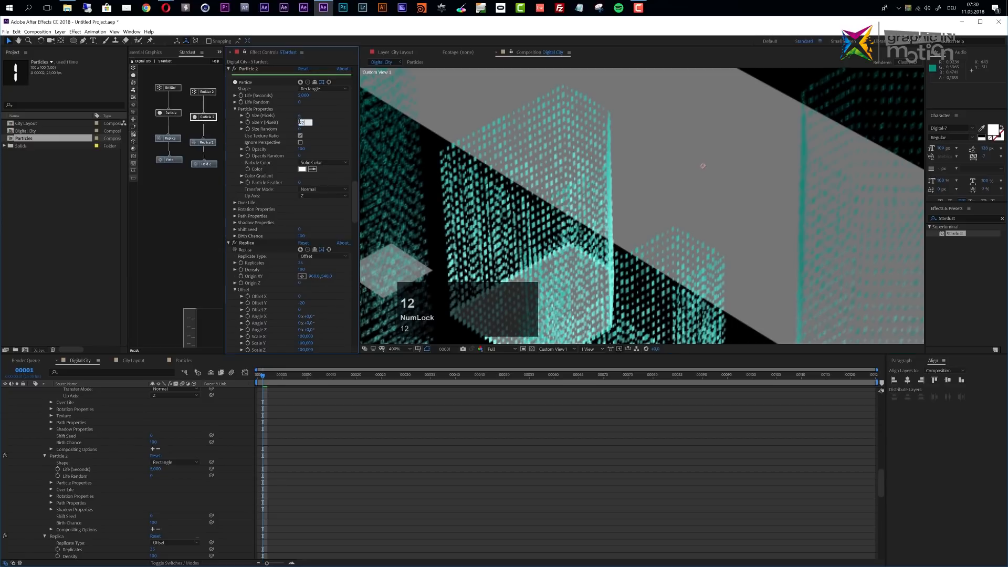
key("Return")
scroll(609, 199, "down", 2)
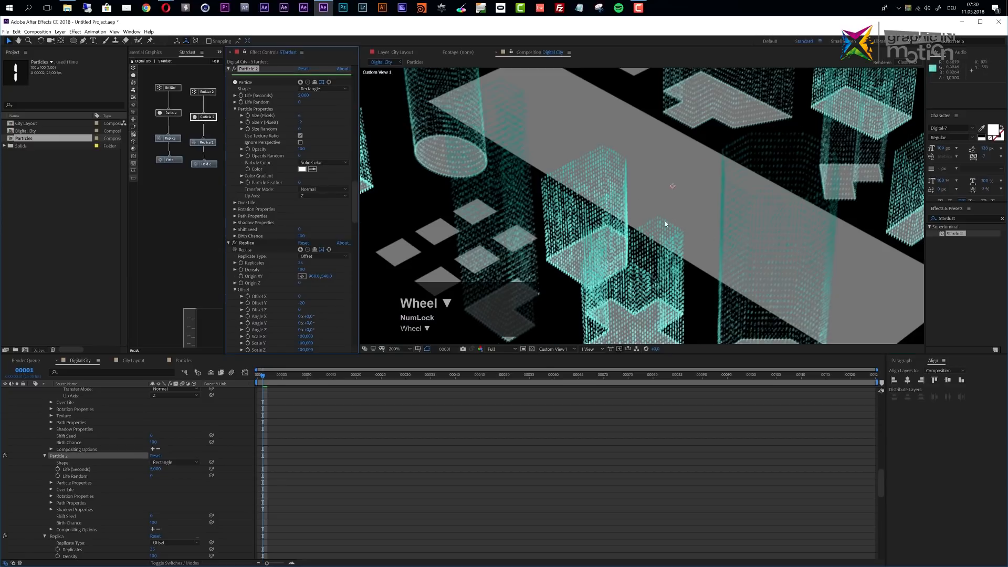
scroll(668, 222, "down", 1)
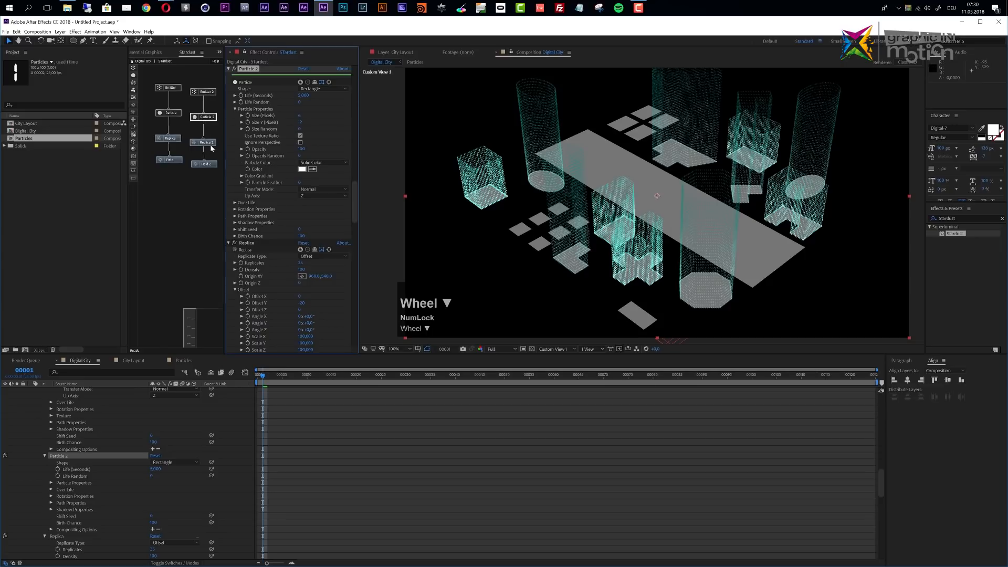
- Recolor the start of the Field 2 node's Color Over Length gradient to dark purple
left_click(210, 165)
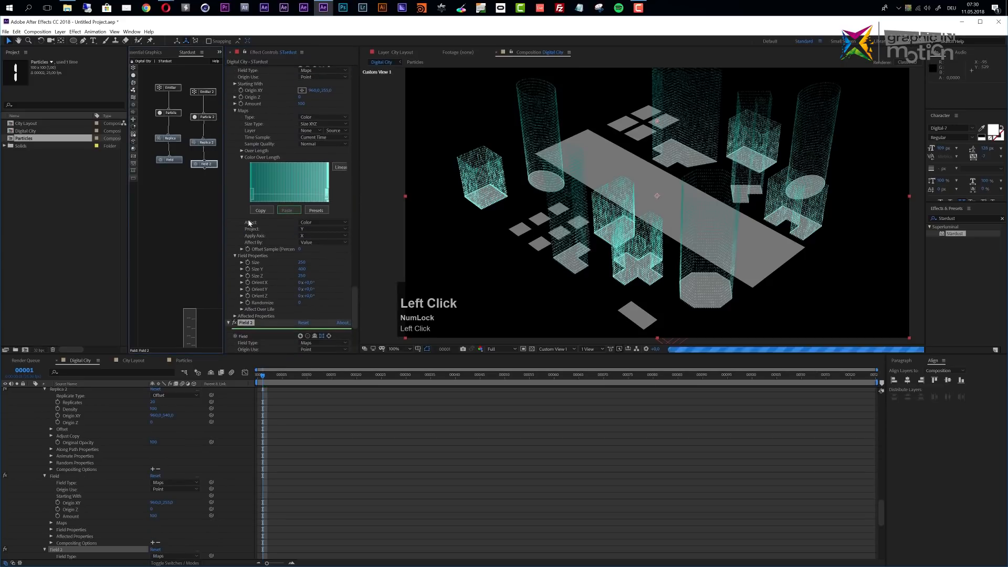
scroll(249, 223, "down", 4)
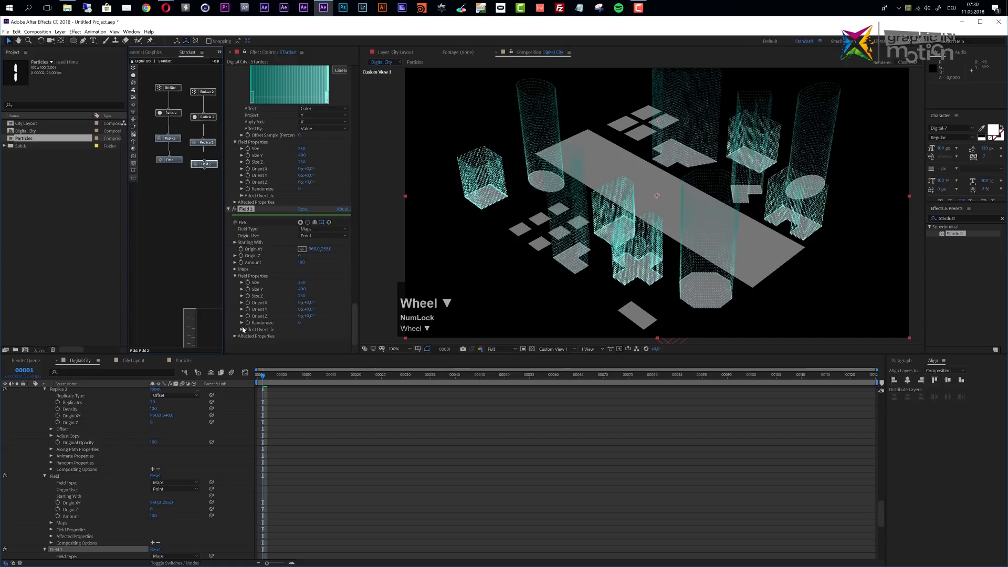
left_click(234, 269)
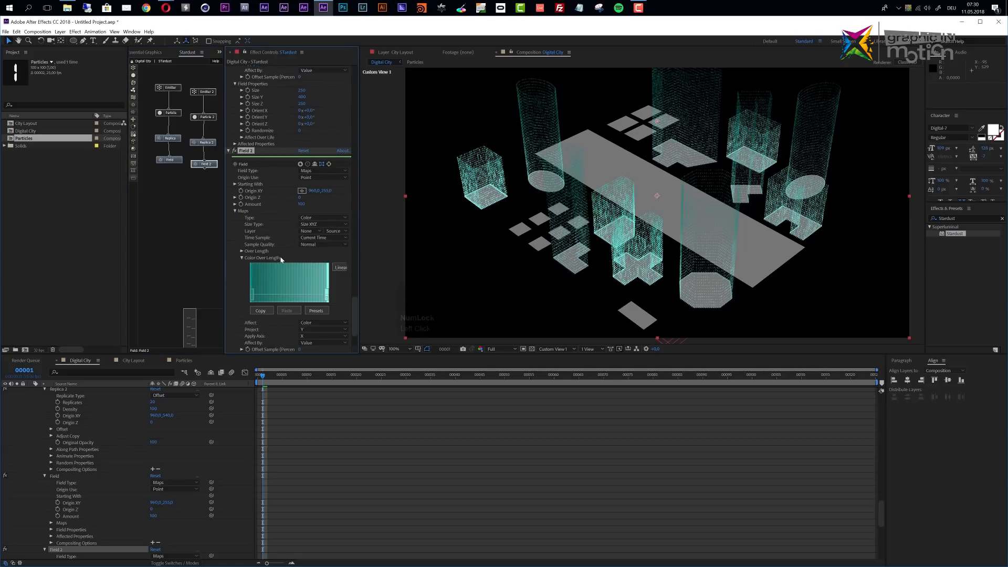
left_click(253, 300)
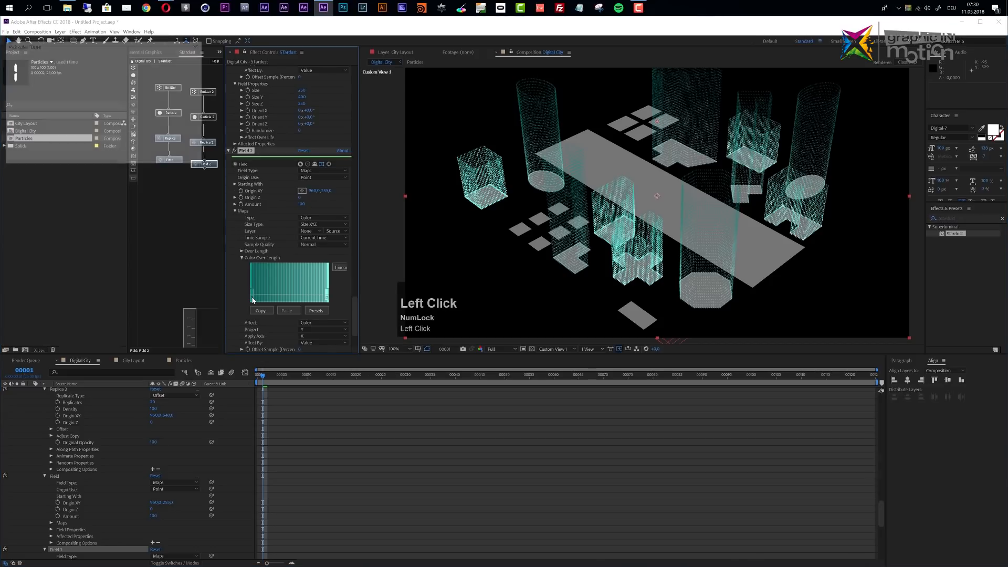
left_click_drag(116, 92, 120, 85)
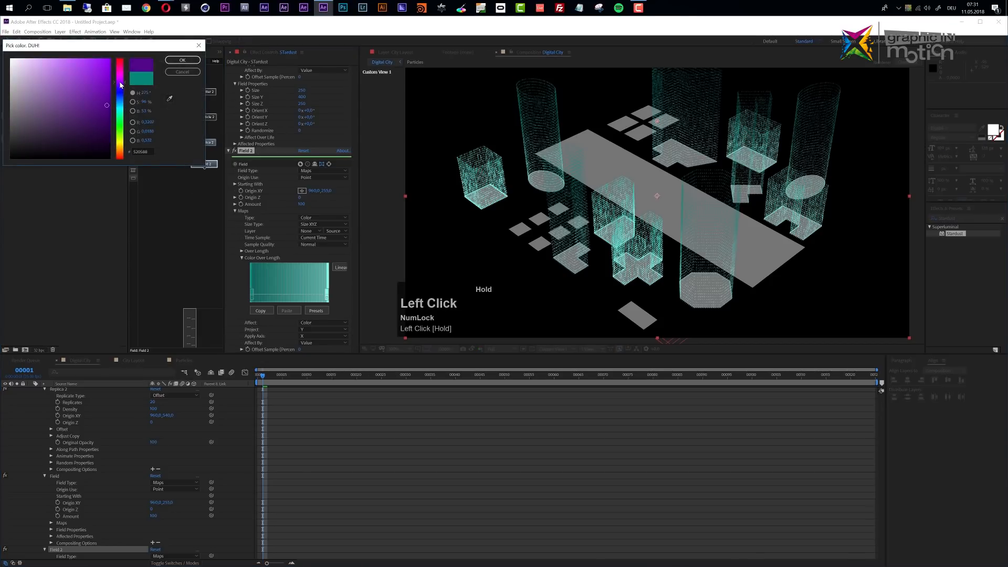
left_click(183, 60)
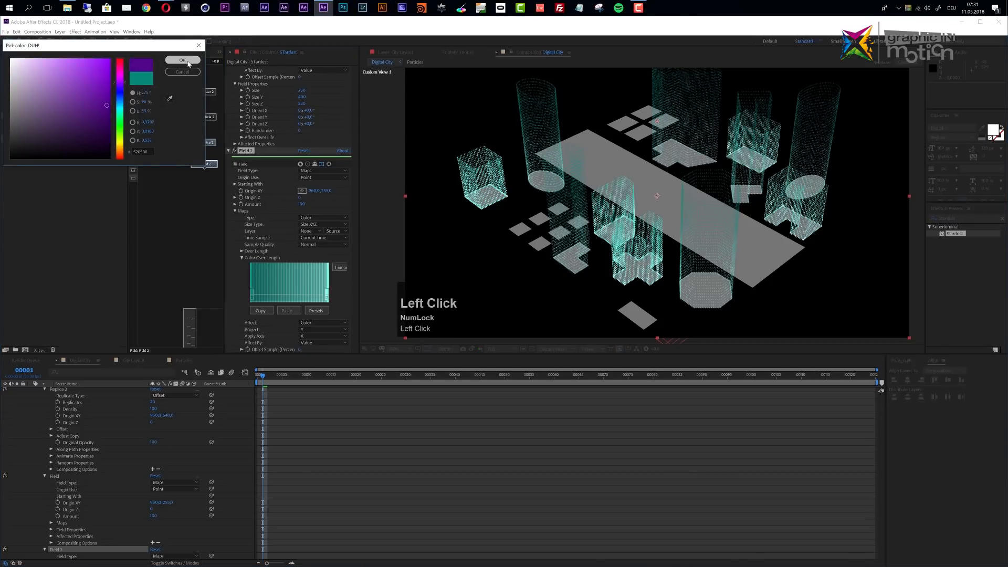
- Recolor the end of the Field 2 gradient to light purple
left_click(327, 298)
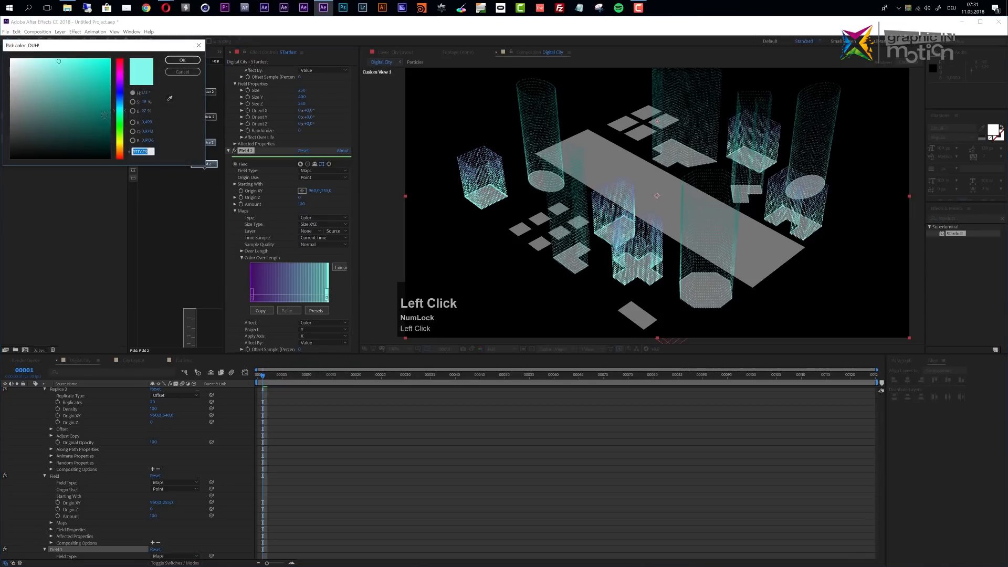
left_click_drag(120, 84, 121, 79)
left_click(182, 60)
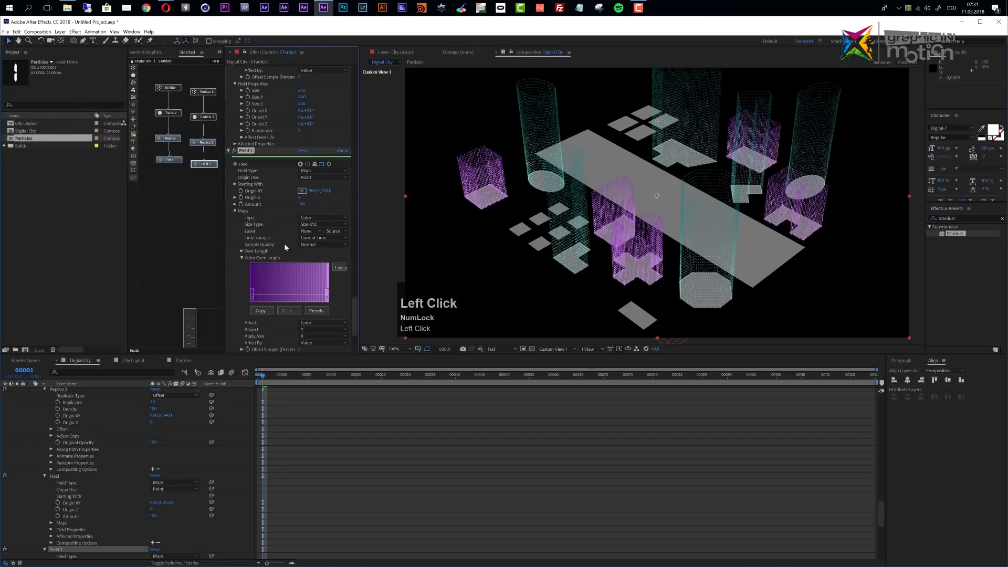
- Set the Field 2 node's Size Y to 250 and move its Origin XY vertically to 470
scroll(298, 288, "down", 3)
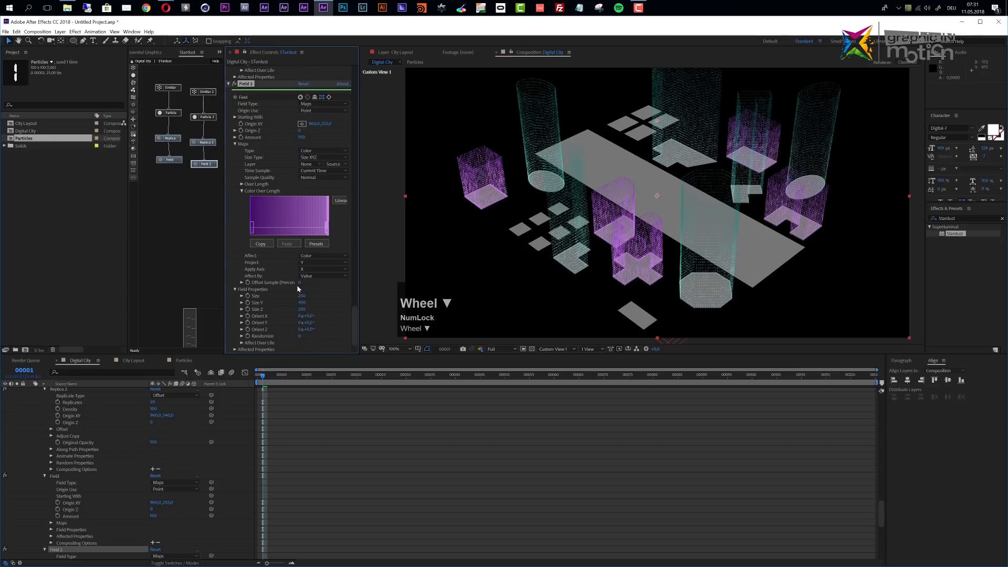
left_click(304, 303)
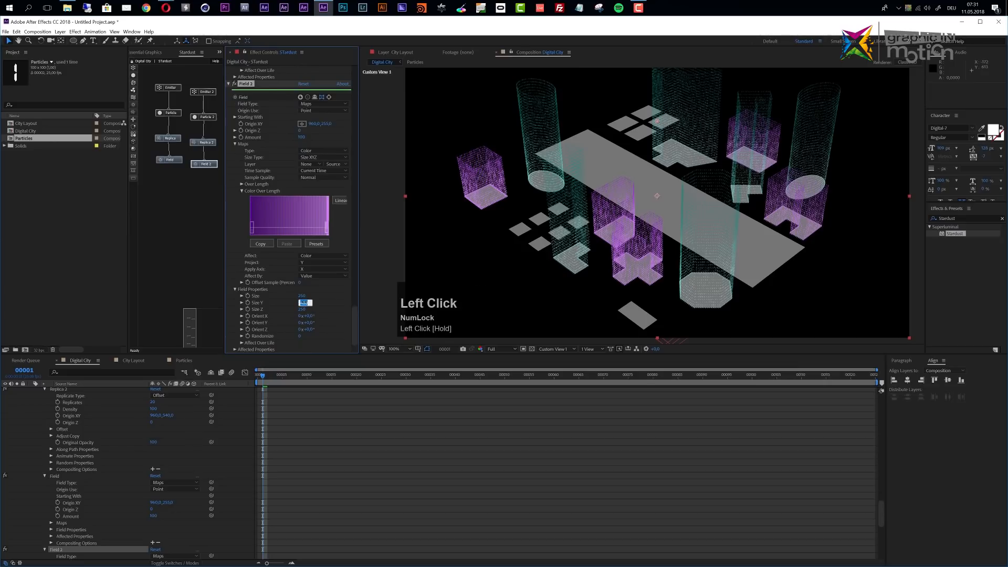
type("250")
key("Return")
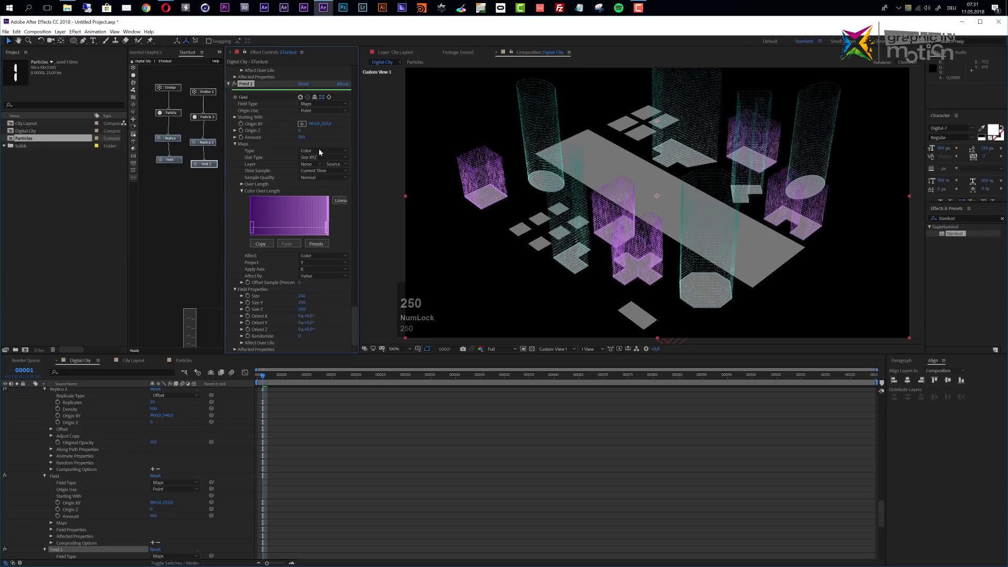
mouse_move(326, 124)
left_mouse_down()
mouse_move(309, 129)
mouse_move(420, 137)
mouse_move(401, 140)
left_mouse_up()
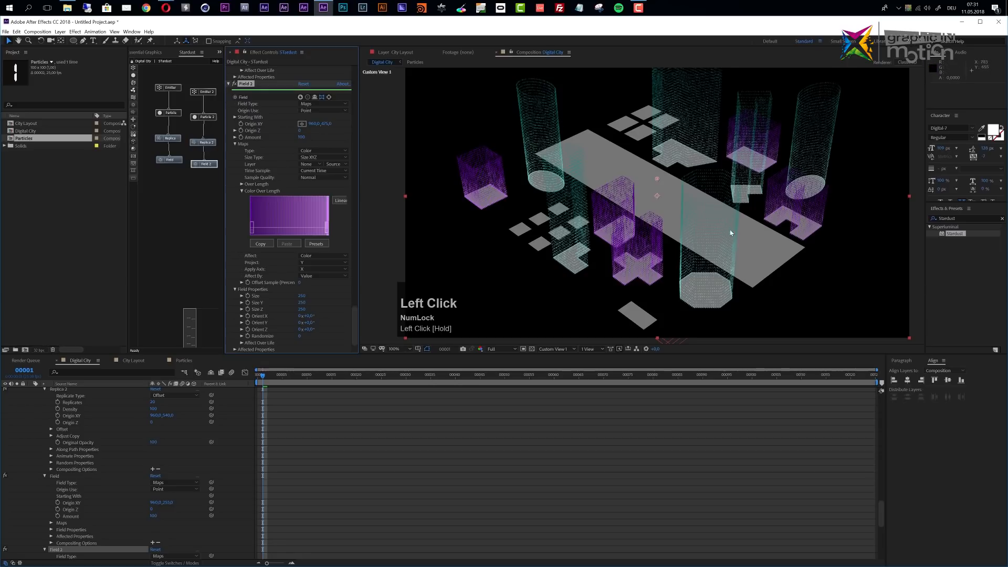
- Set Speed Along Path to 0 in the Emitter 2 node's Path Properties and inspect the mid buildings up close
scroll(275, 165, "up", 10)
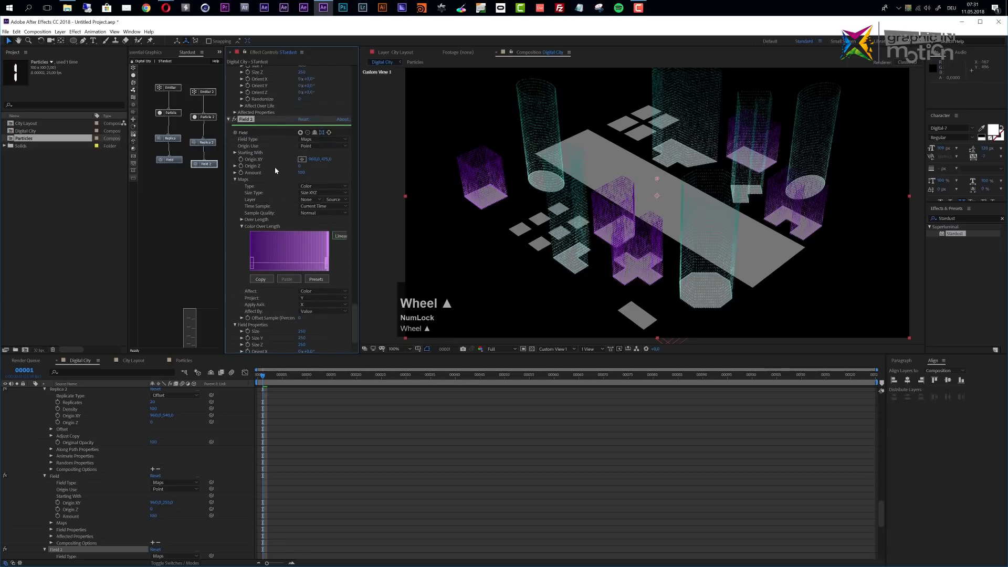
left_click(321, 175)
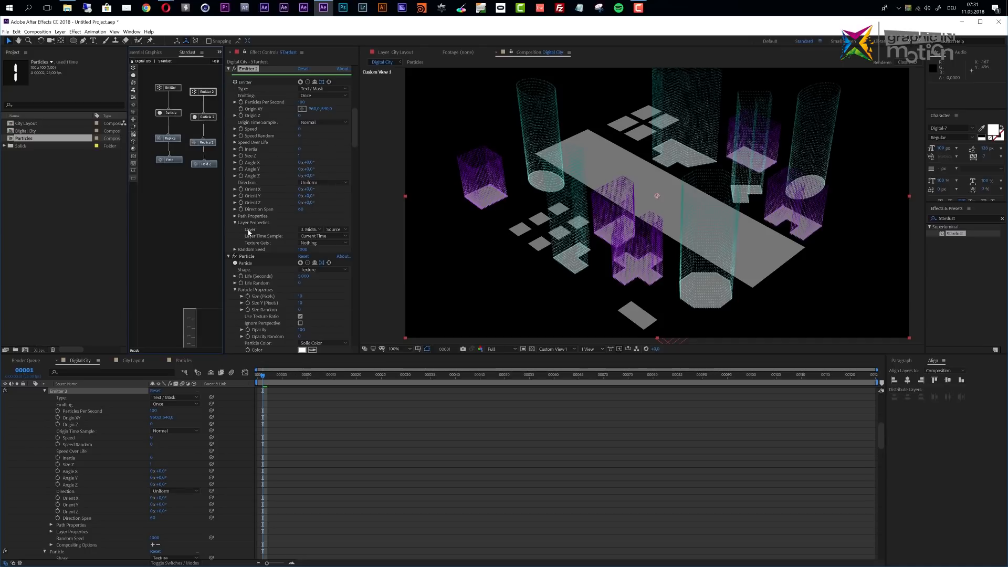
left_click(235, 216)
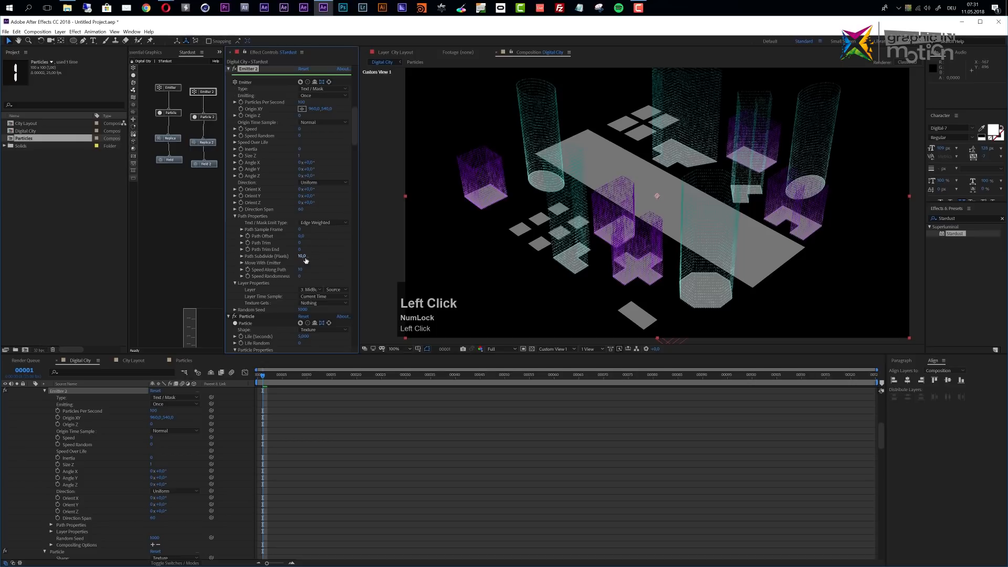
left_click(308, 270)
type("0")
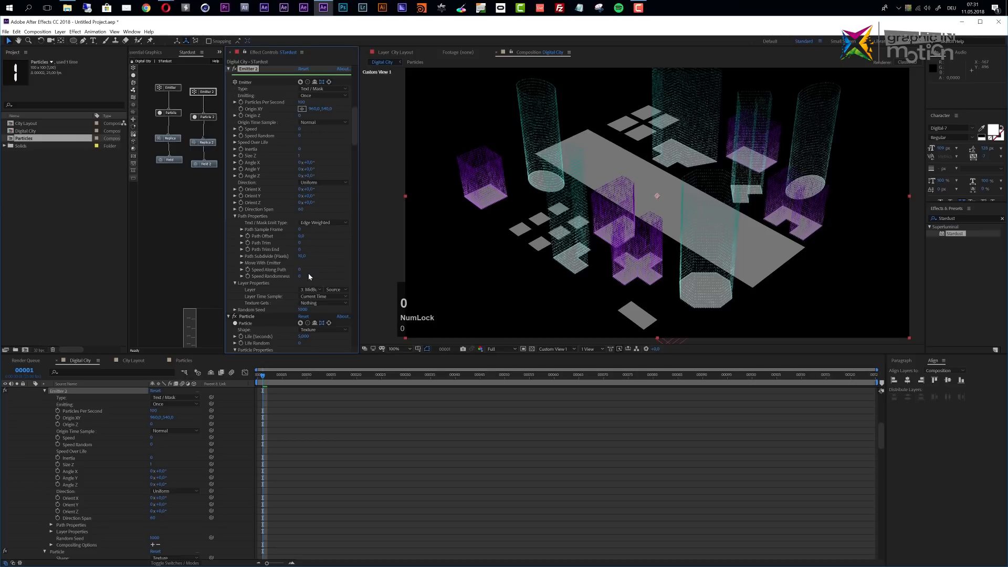
scroll(670, 205, "up", 2)
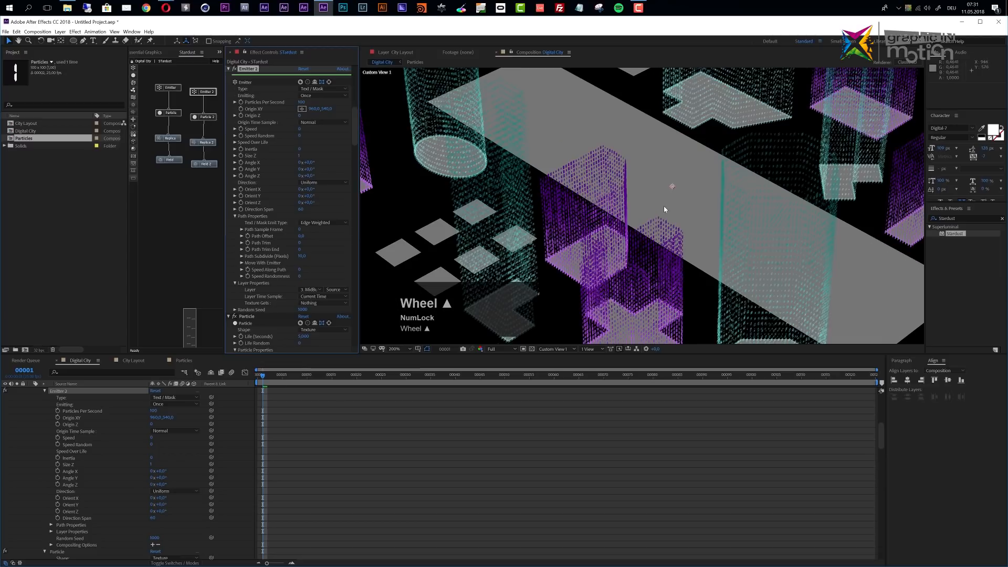
- Duplicate the second Emitter, Particle, Replica and Field chain, place the copy beside it, and assign layer 4 (SmallB) to the new emitter
scroll(606, 206, "down", 2)
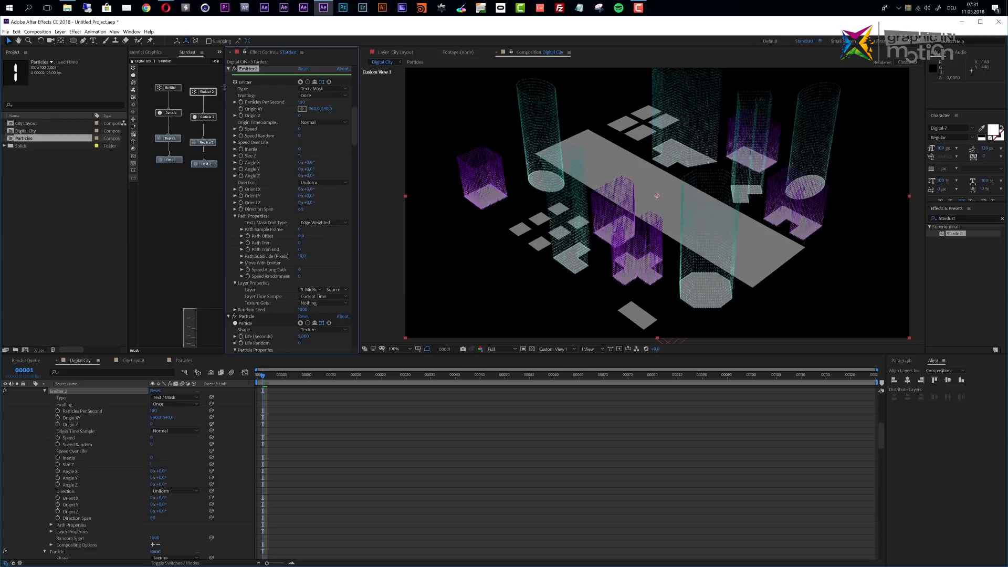
left_click(190, 327)
left_click_drag(185, 78, 166, 184)
key("ctrl+d")
left_click_drag(203, 85, 195, 211)
left_click_drag(193, 100, 206, 95)
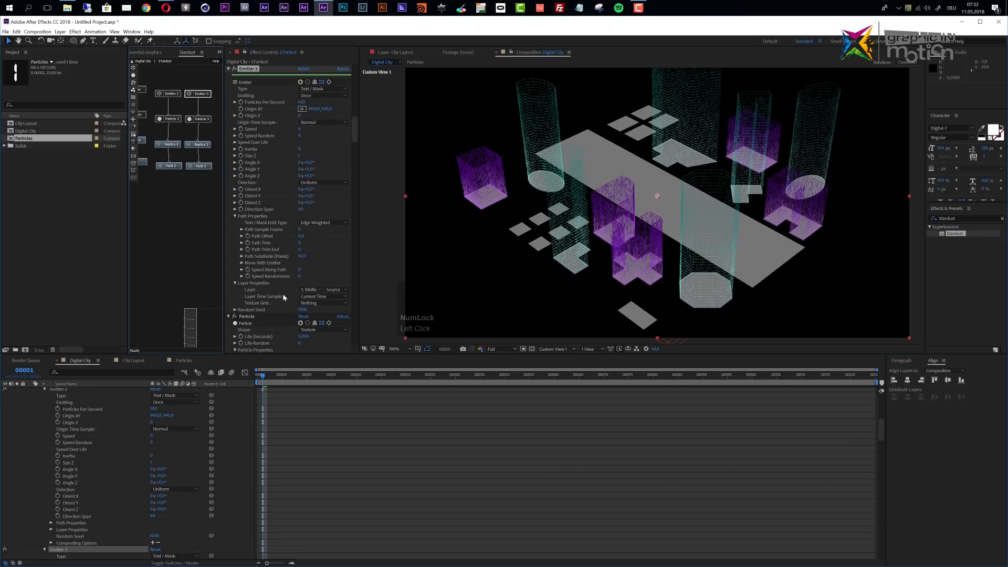
left_click(310, 289)
left_click(331, 334)
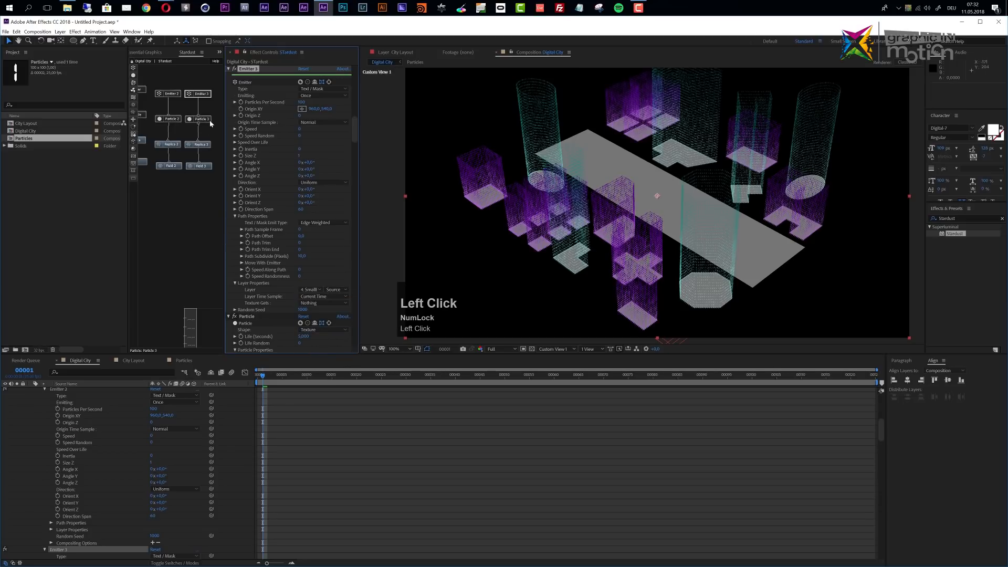
- Set Replica 3 to 10 replicates with an Offset Y of -18
left_click(208, 146)
scroll(308, 260, "down", 10)
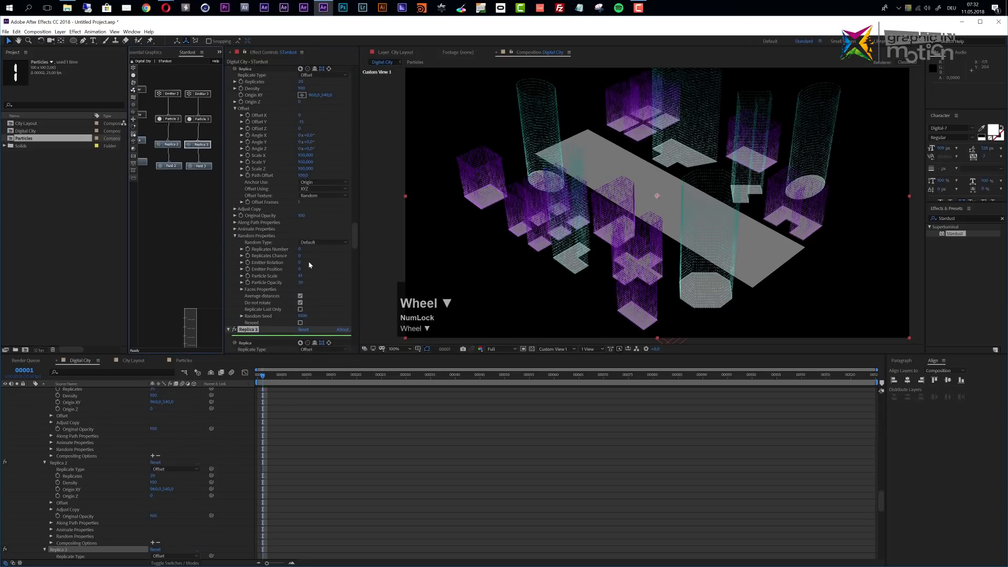
left_click(302, 226)
type("10")
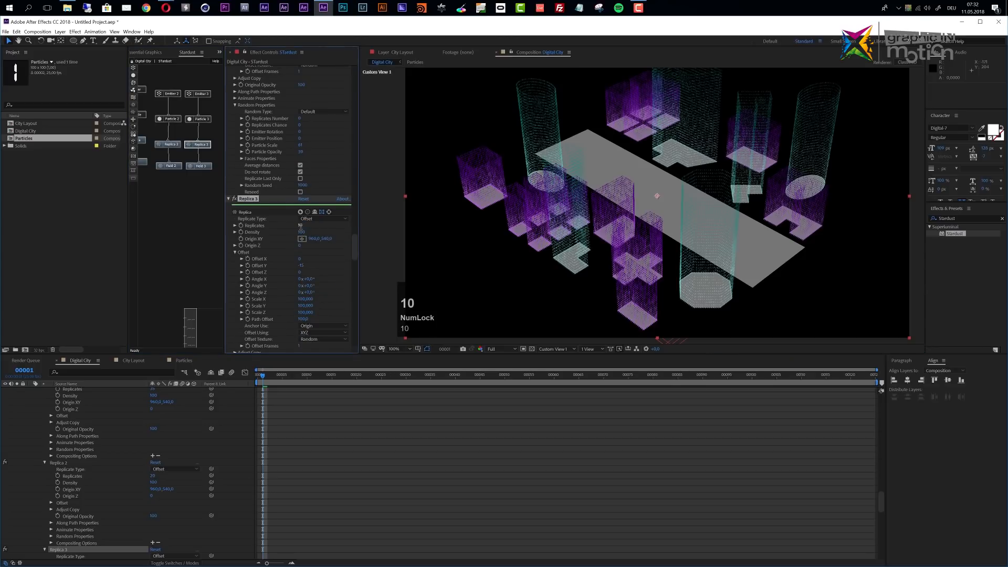
left_click(301, 266)
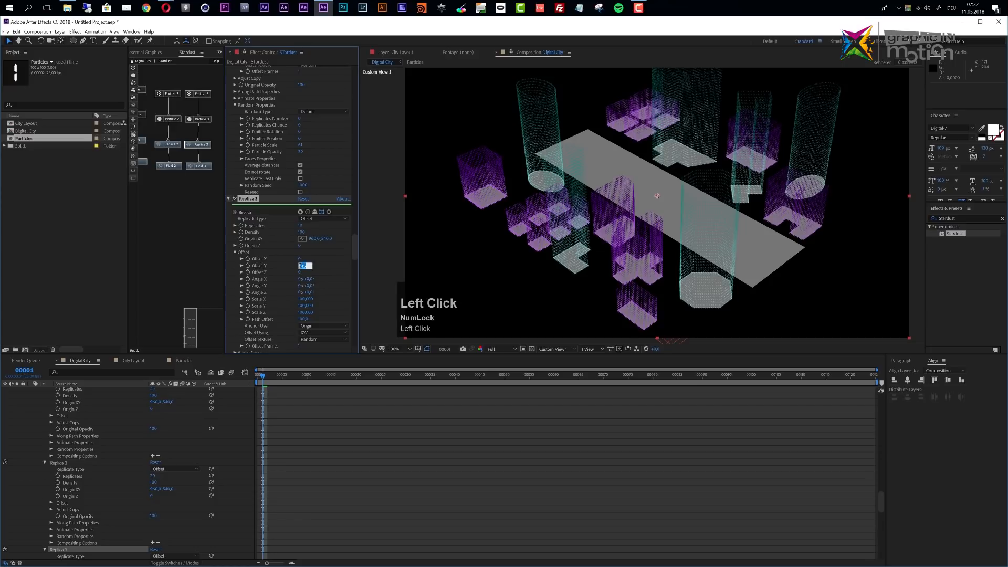
type("-18")
key("Return")
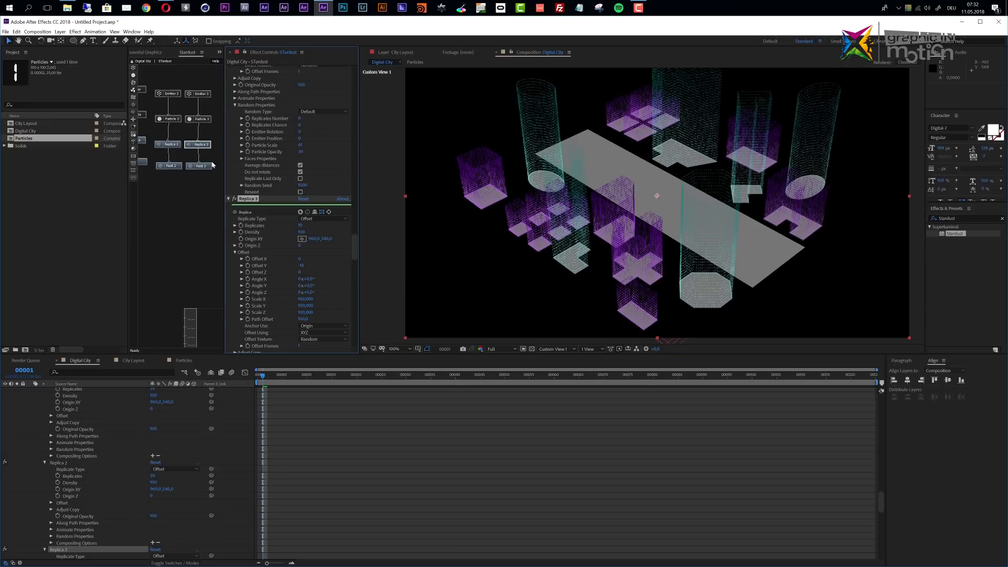
- Change Particle 3's shape to Circle and set its size to 4 pixels
left_click(205, 121)
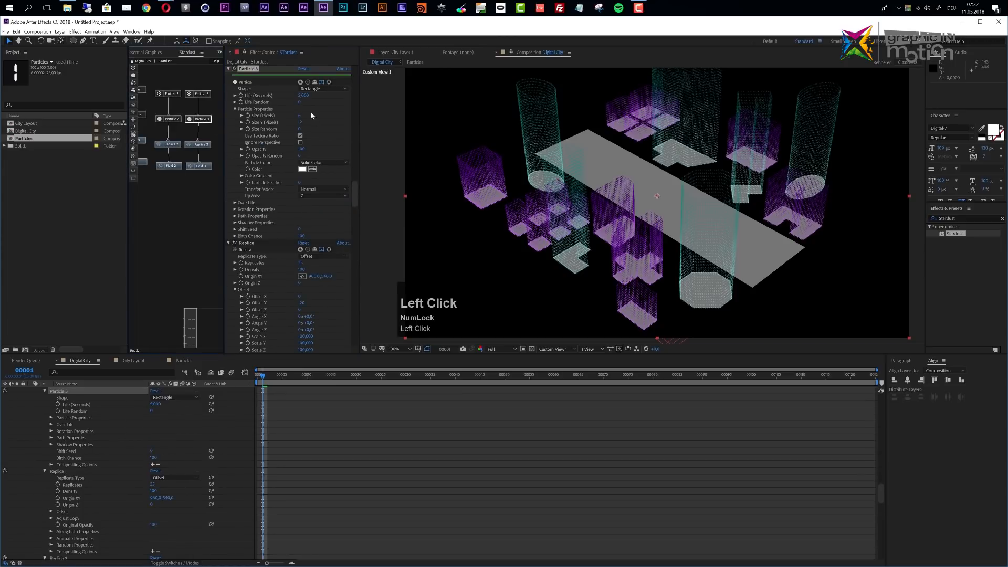
left_click(315, 89)
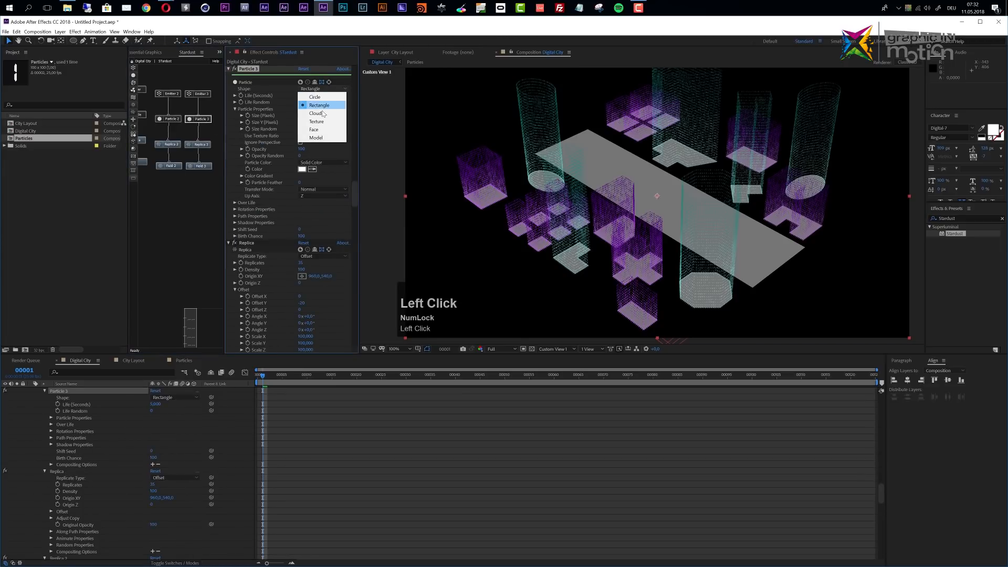
left_click(315, 96)
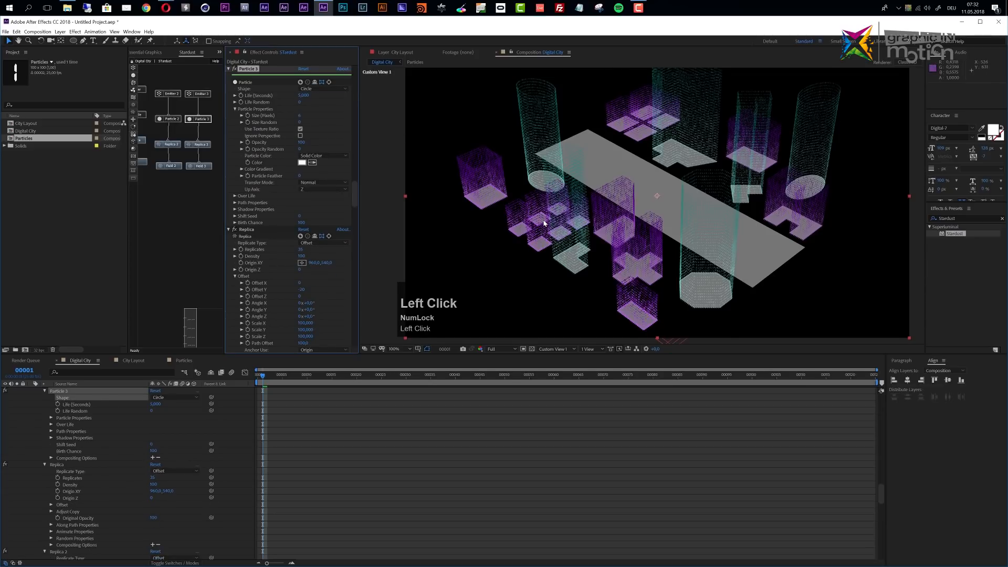
scroll(544, 223, "up", 4)
scroll(543, 220, "down", 2)
left_click_drag(543, 221, 604, 202)
key("space")
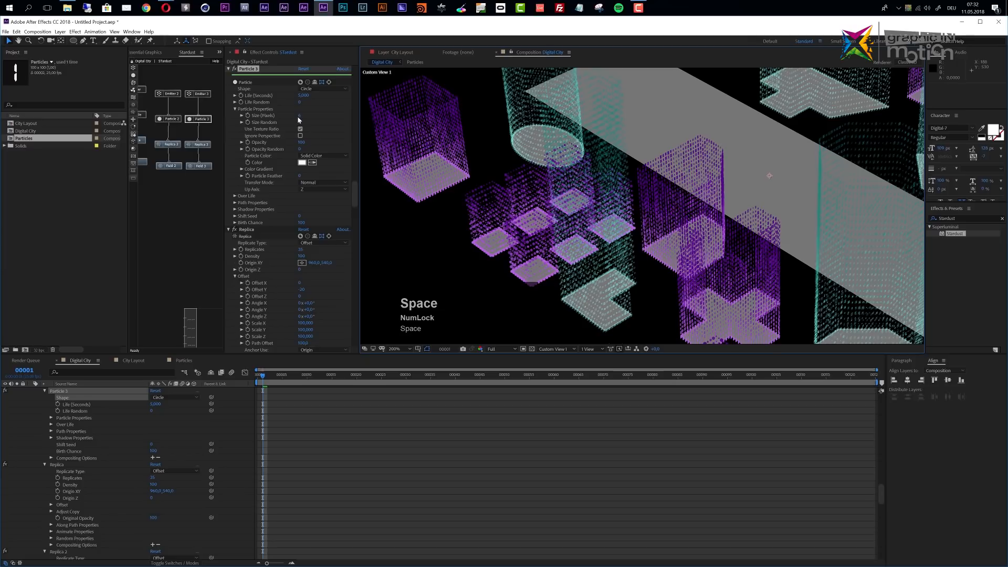
left_click(300, 116)
type("4")
key("Return")
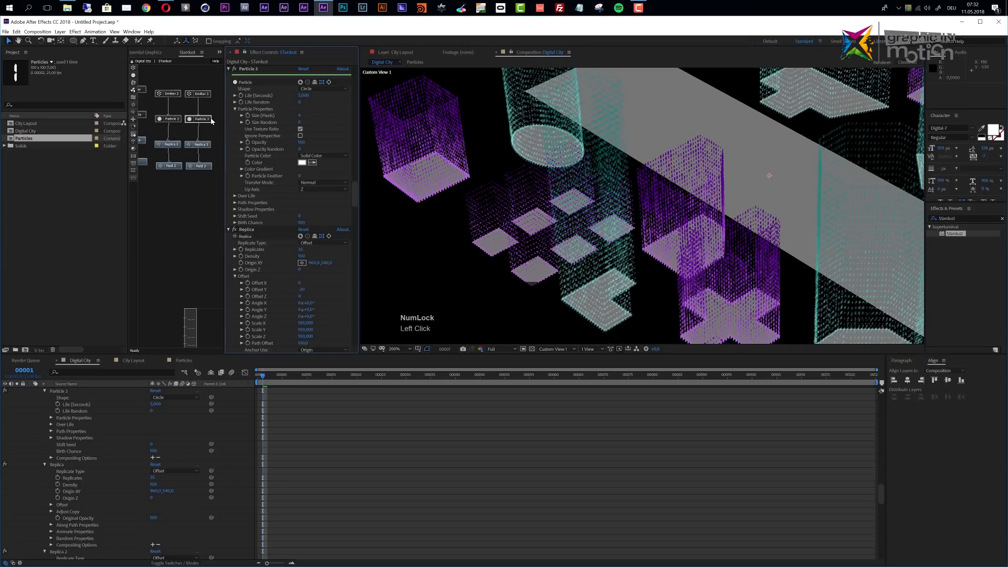
- Set Emitter 3's Path Subdivide to 6 pixels, after trying 8
left_click(200, 93)
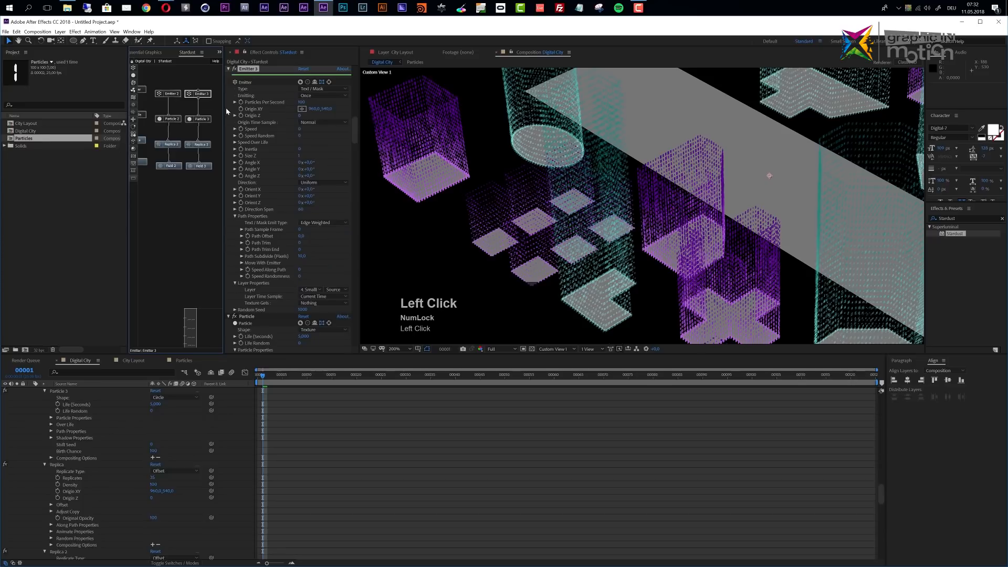
left_click(301, 256)
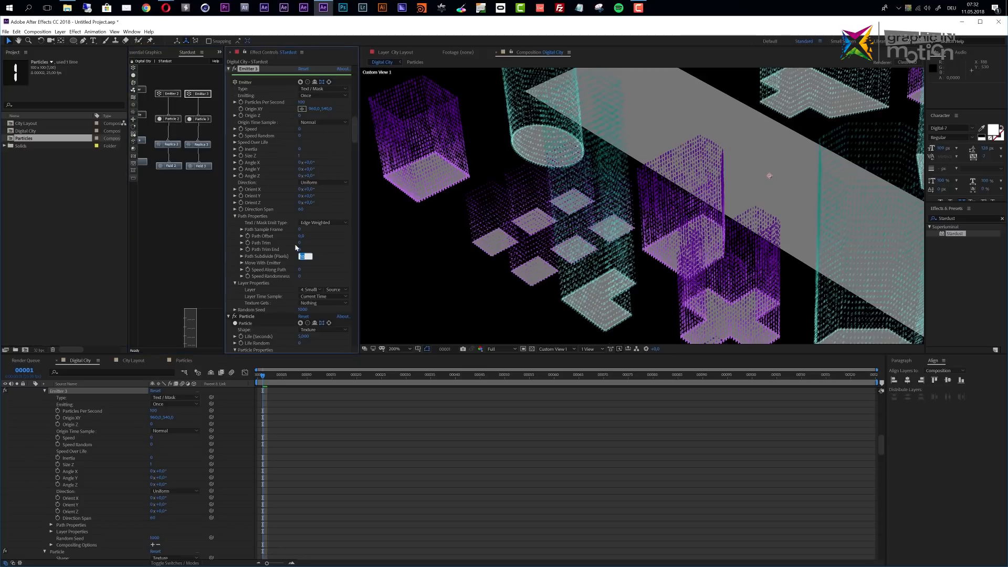
type("8")
key("Return")
left_click(302, 256)
type("6,")
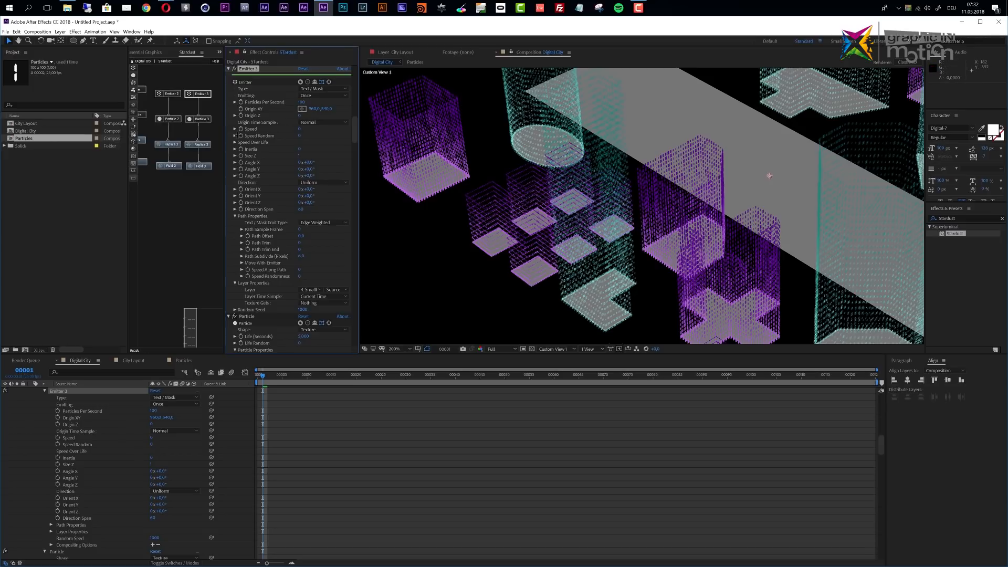
- Recolour Field 3's Color Over Length gradient from dark blue at the start to light blue at the end
left_click(200, 165)
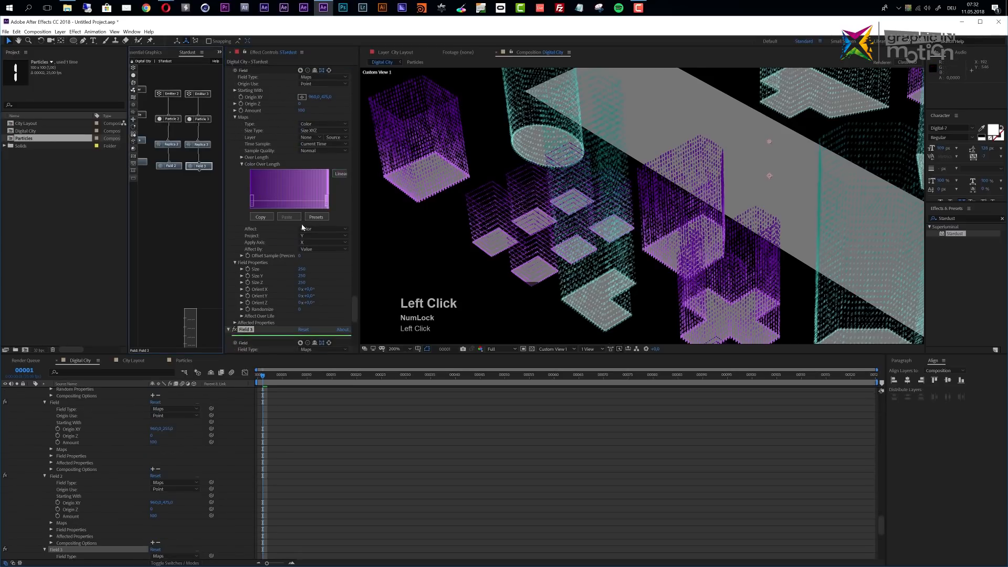
scroll(305, 245, "down", 3)
scroll(306, 247, "down", 4)
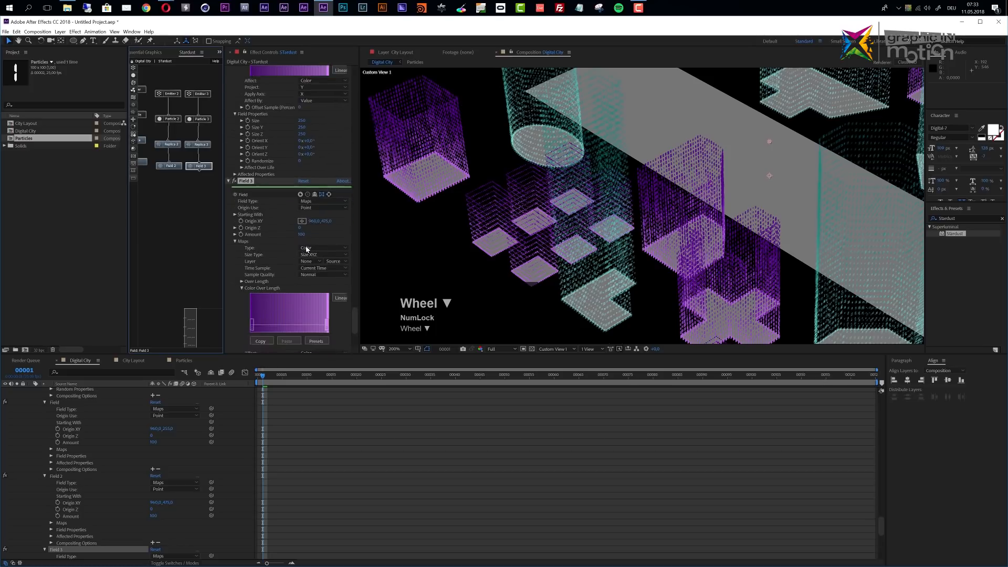
left_click(252, 276)
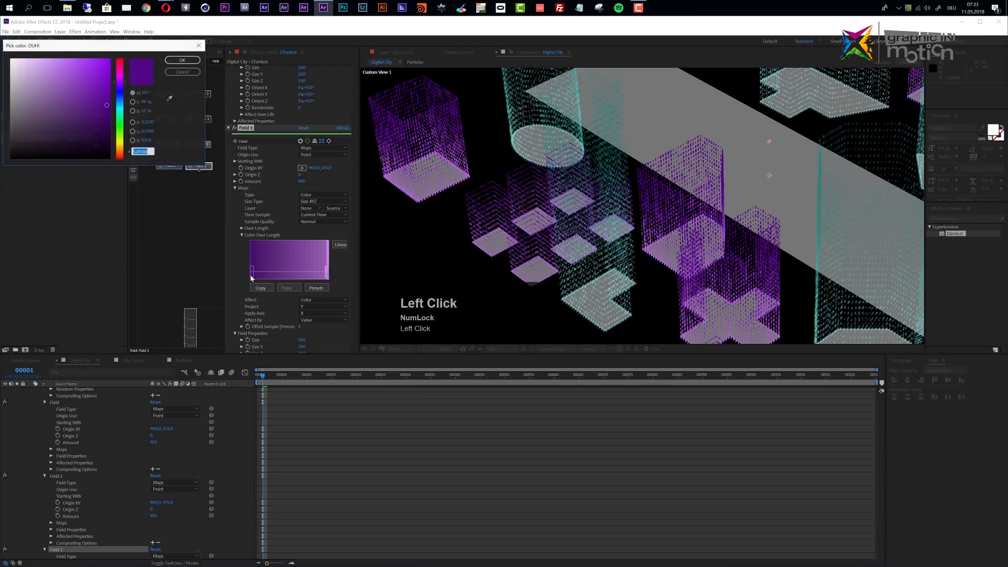
left_click_drag(119, 90, 124, 106)
left_click(183, 60)
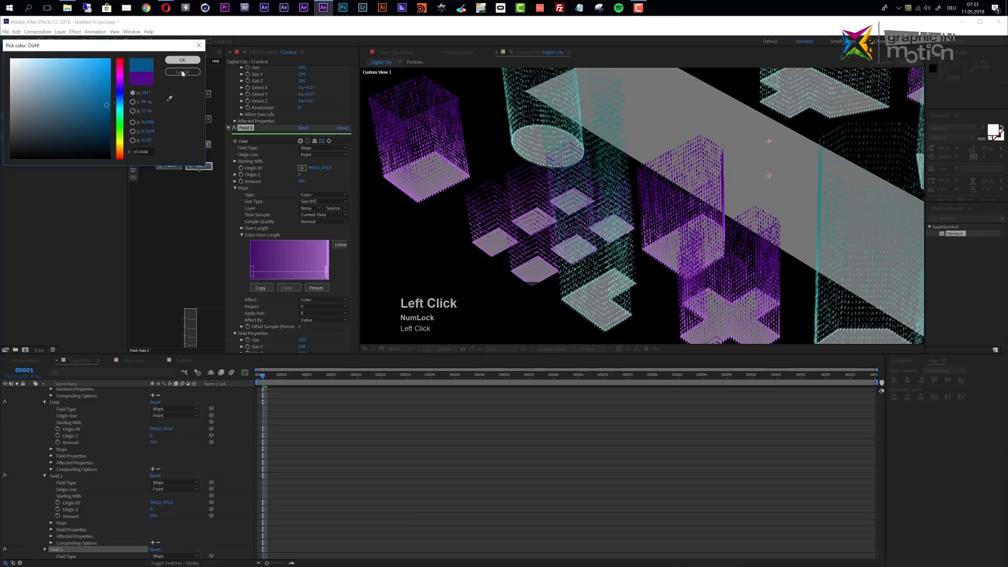
left_click(327, 276)
left_click(169, 100)
left_click(254, 272)
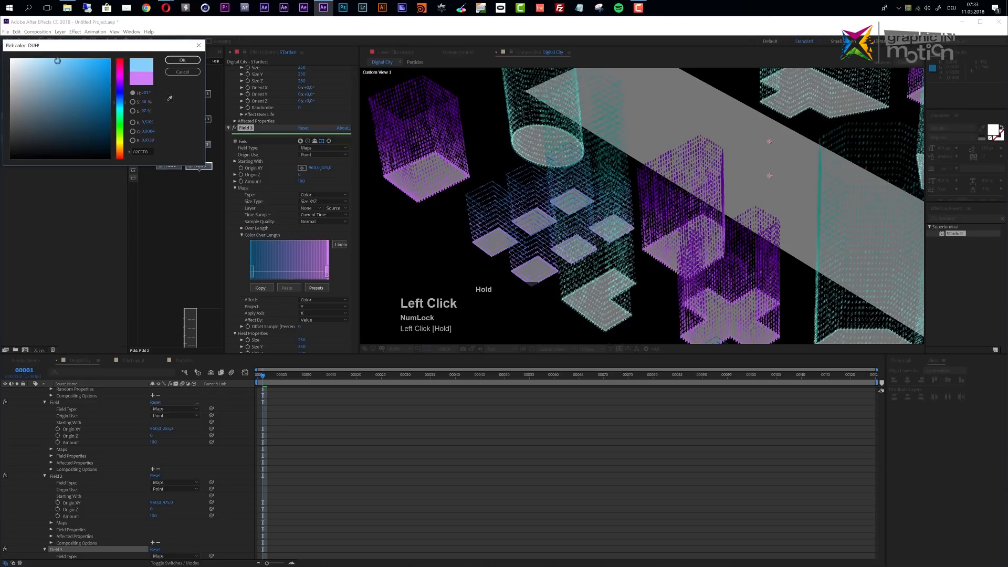
left_click(173, 61)
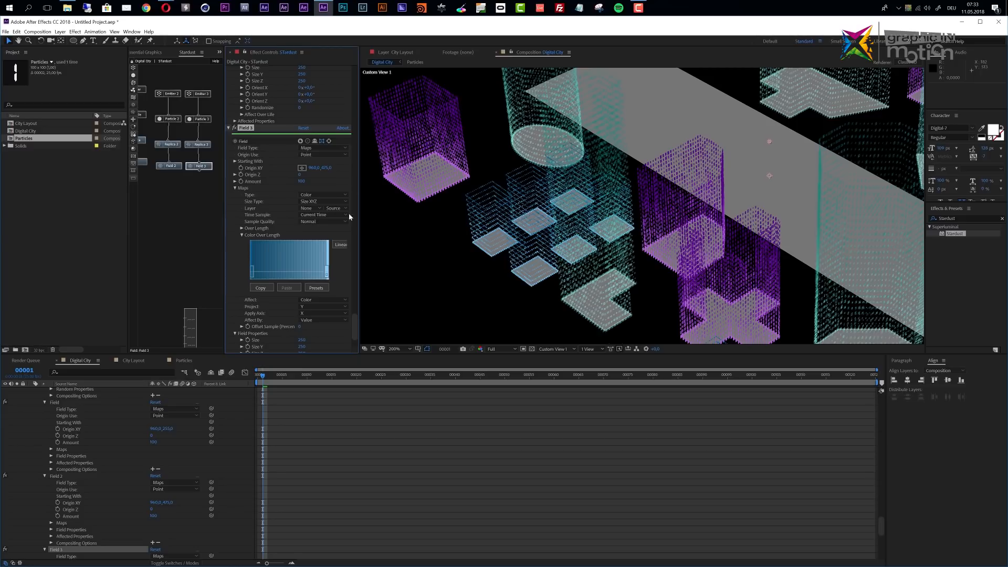
- Adjust Field 3's vertical origin to shift the blue gradient along the height of the small buildings
mouse_move(324, 168)
left_mouse_down()
mouse_move(440, 168)
mouse_move(322, 169)
mouse_move(347, 172)
left_mouse_up()
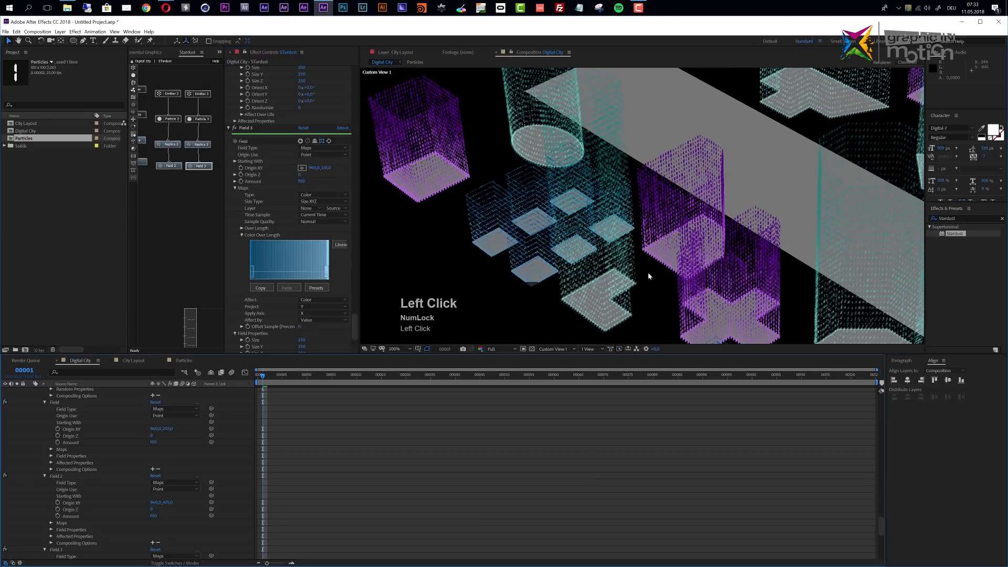
scroll(640, 275, "down", 2)
left_click_drag(327, 168, 316, 168)
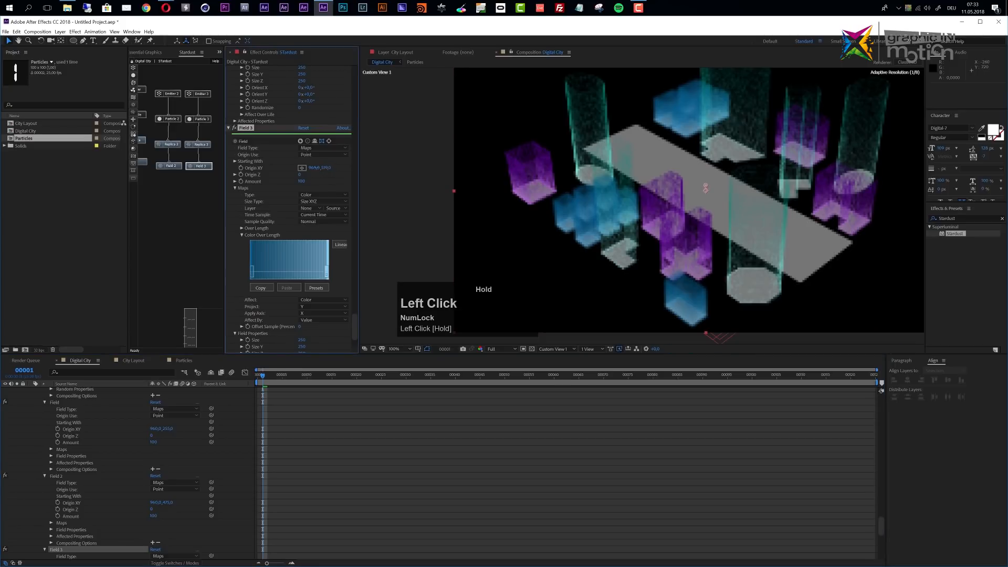
left_click_drag(590, 299, 598, 294)
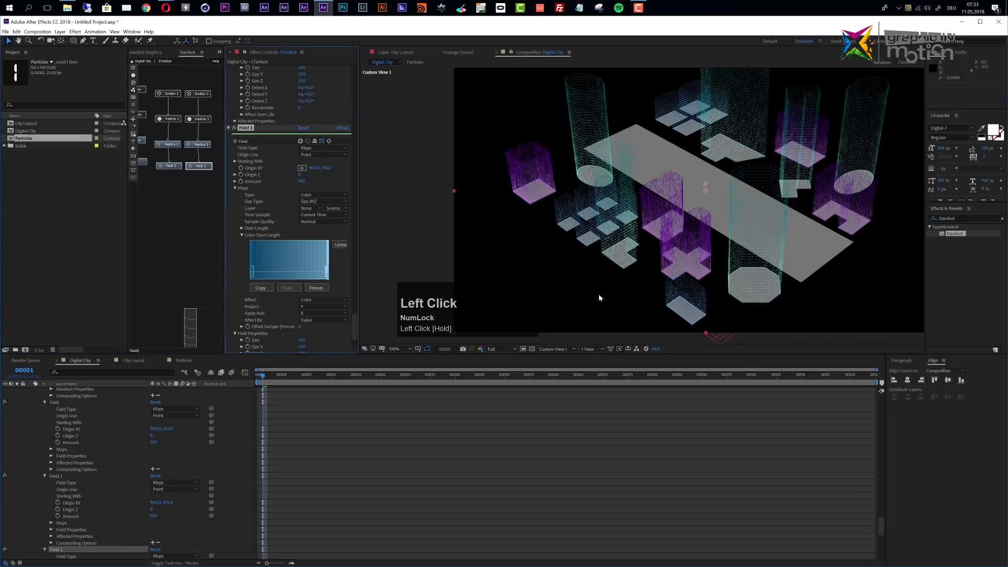
scroll(619, 252, "up", 3)
scroll(638, 222, "down", 3)
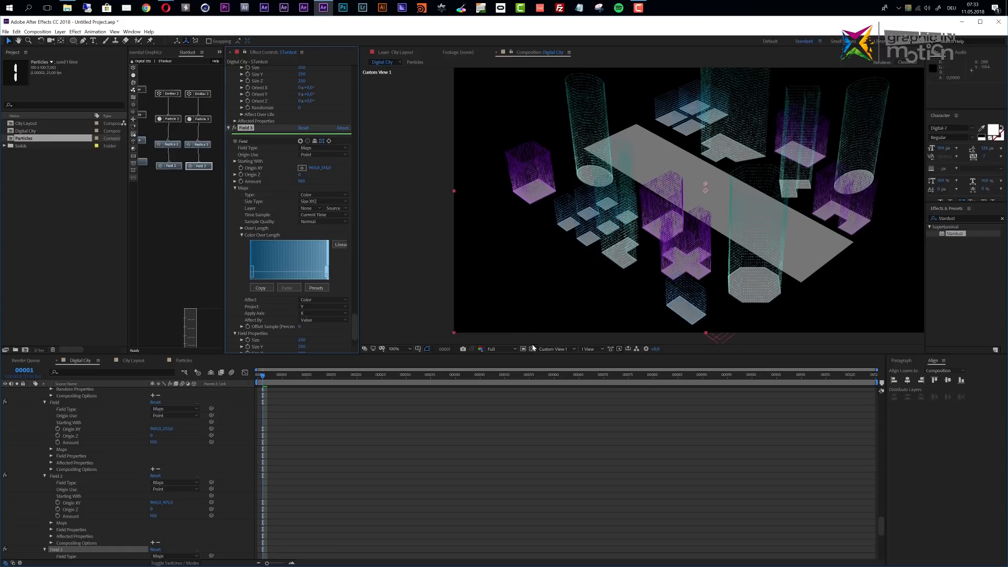
- Switch the composition's 3D view from Custom View 1 to Active Camera
left_click(551, 350)
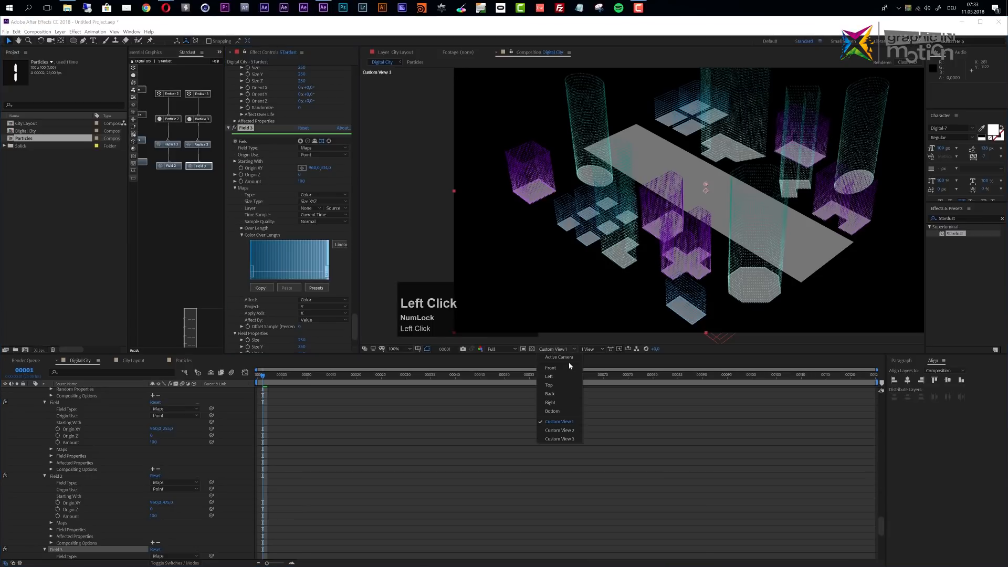
left_click(566, 359)
scroll(623, 243, "down", 1)
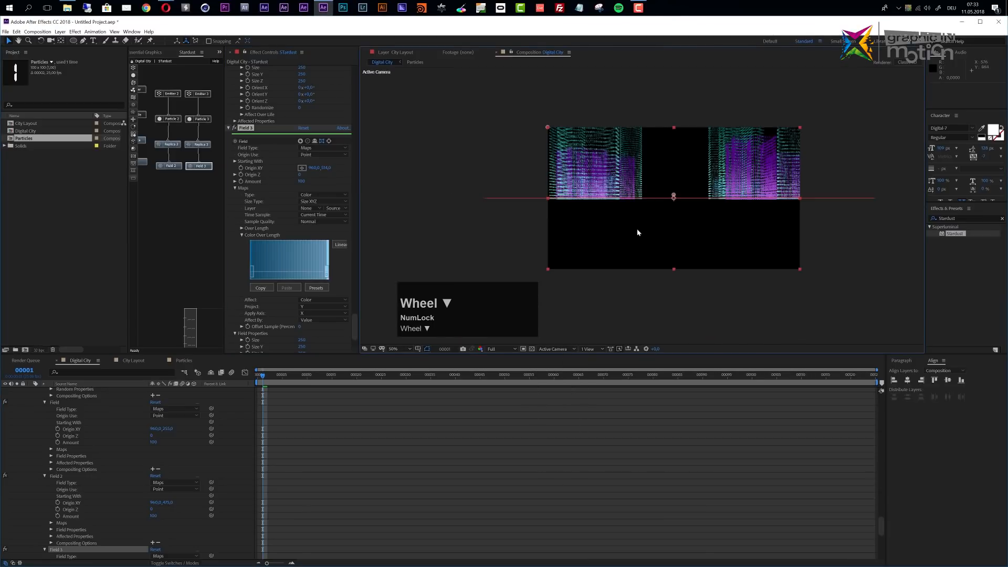
- Create a one-node camera in the Digital City composition using the 15 mm preset
left_click(60, 32)
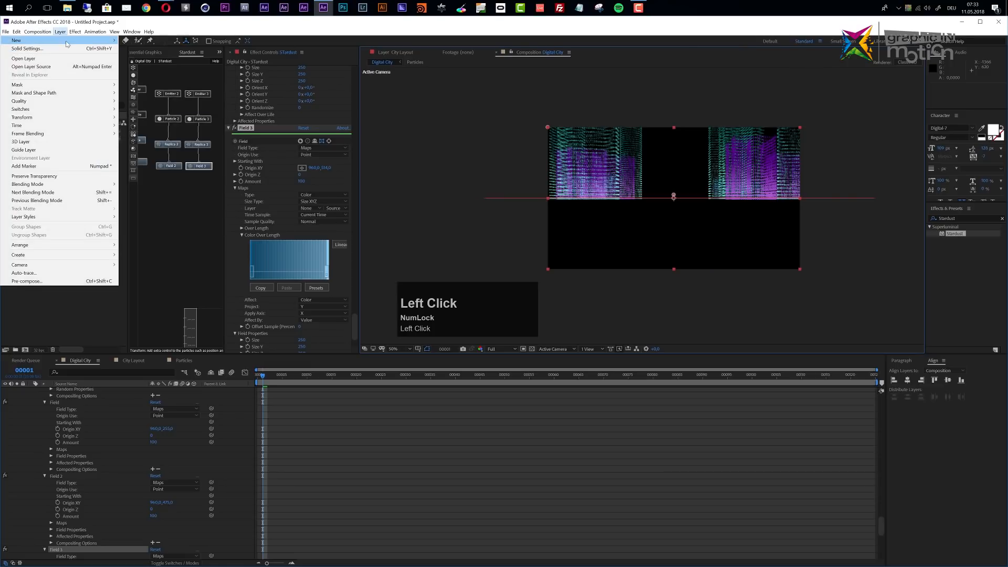
mouse_move(99, 43)
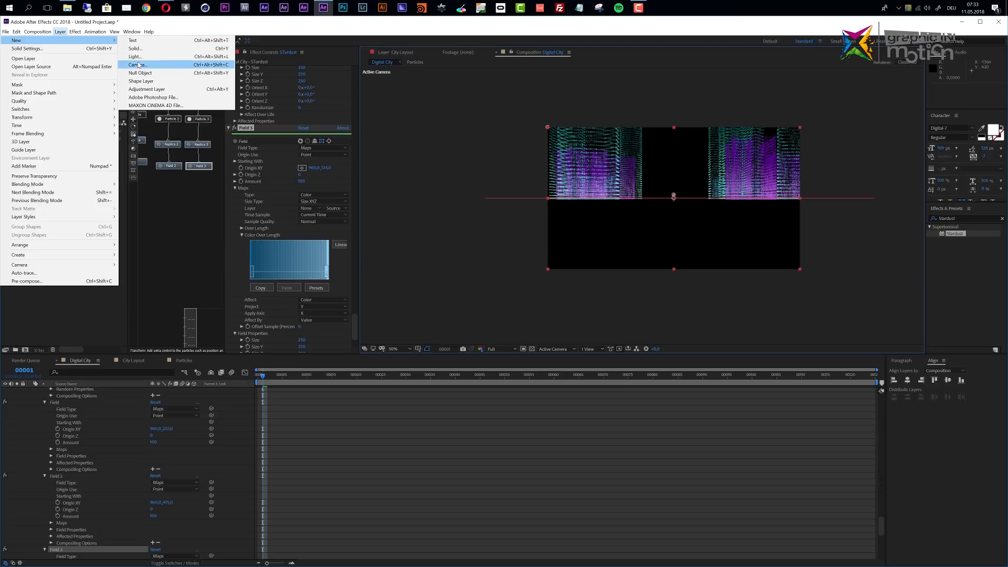
left_click(140, 67)
left_click(191, 85)
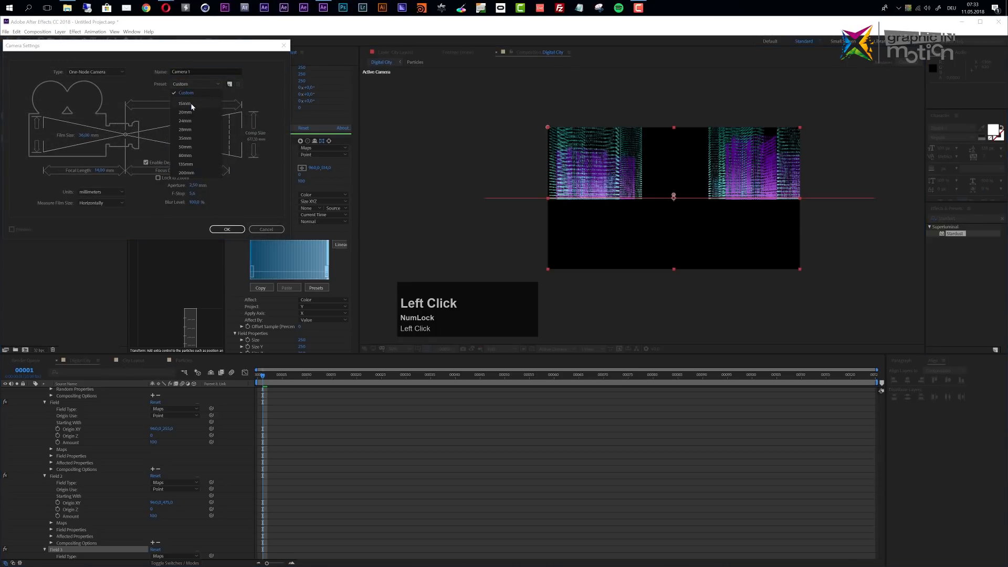
left_click(191, 103)
left_click(227, 229)
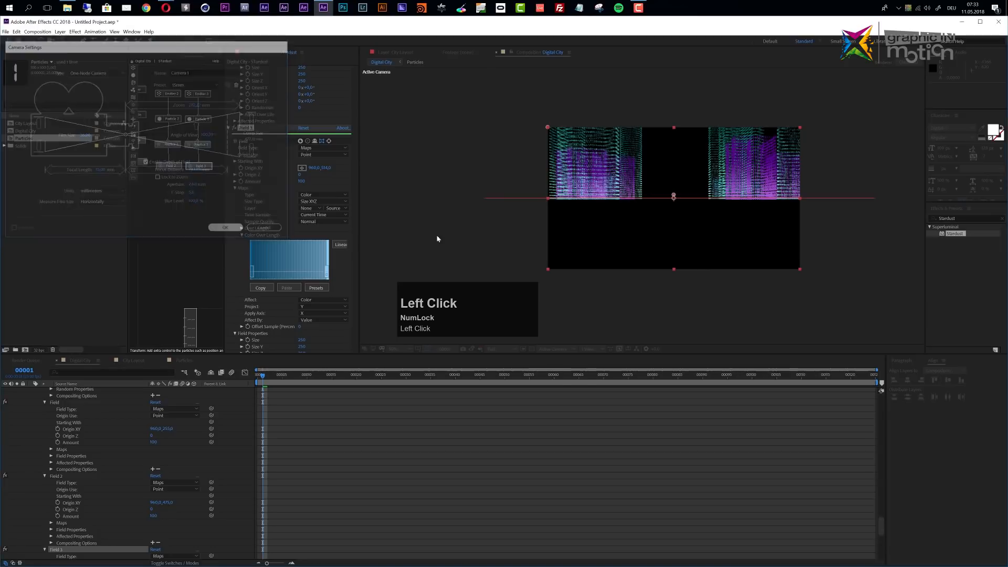
scroll(681, 220, "up", 2)
scroll(681, 220, "down", 1)
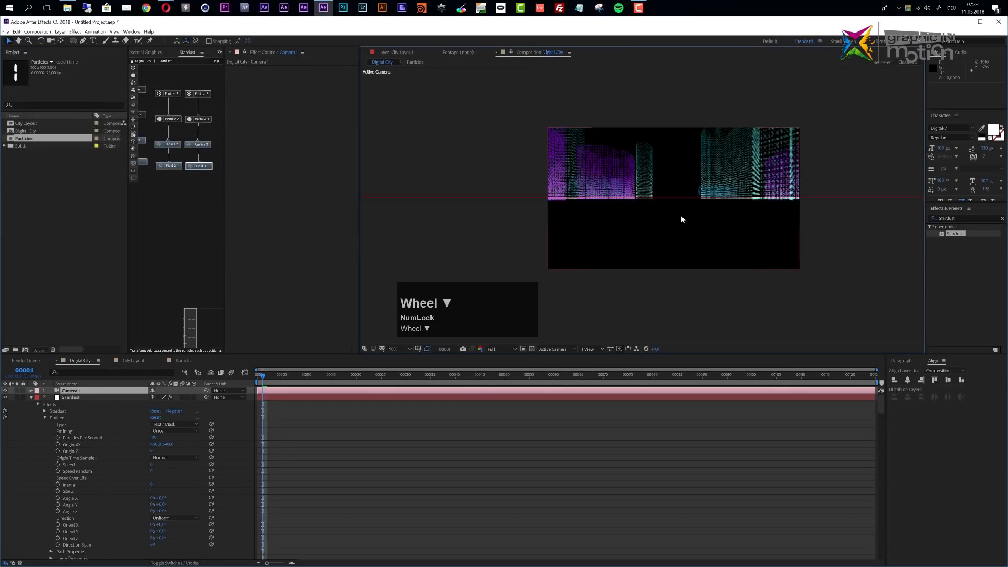
- Add a null object to the Digital City composition, make it a 3D layer and parent Camera 1 to it
left_click(59, 32)
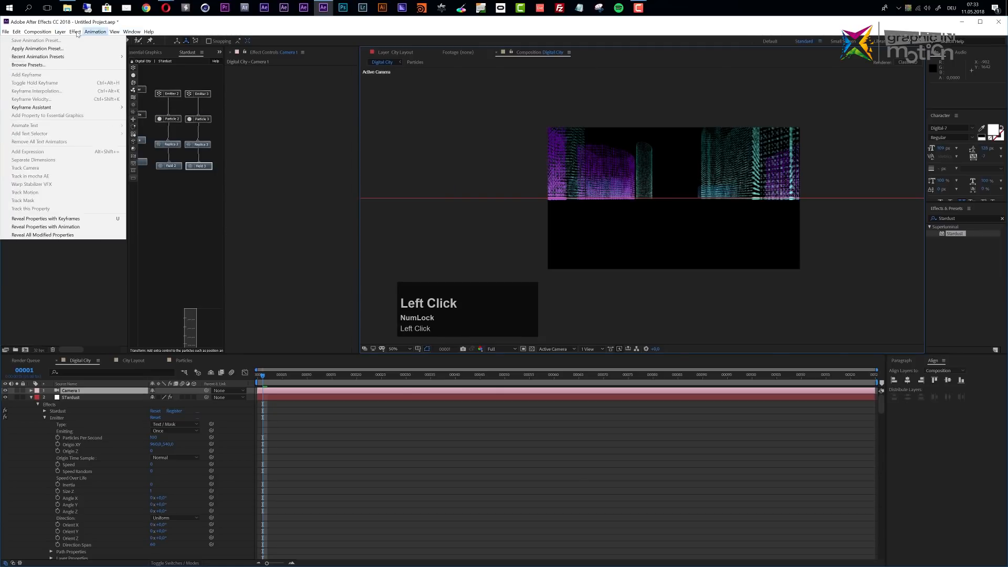
mouse_move(114, 31)
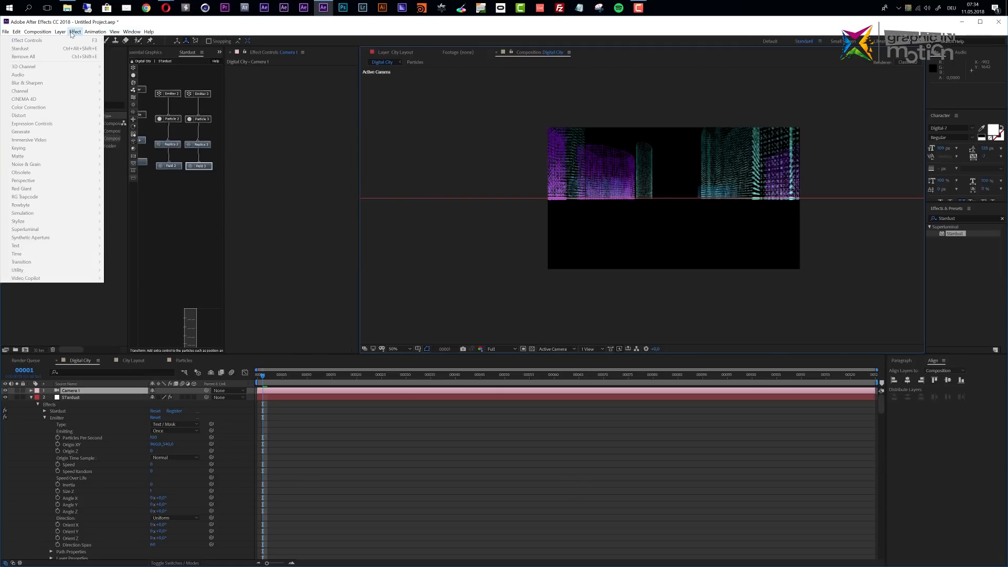
mouse_move(59, 32)
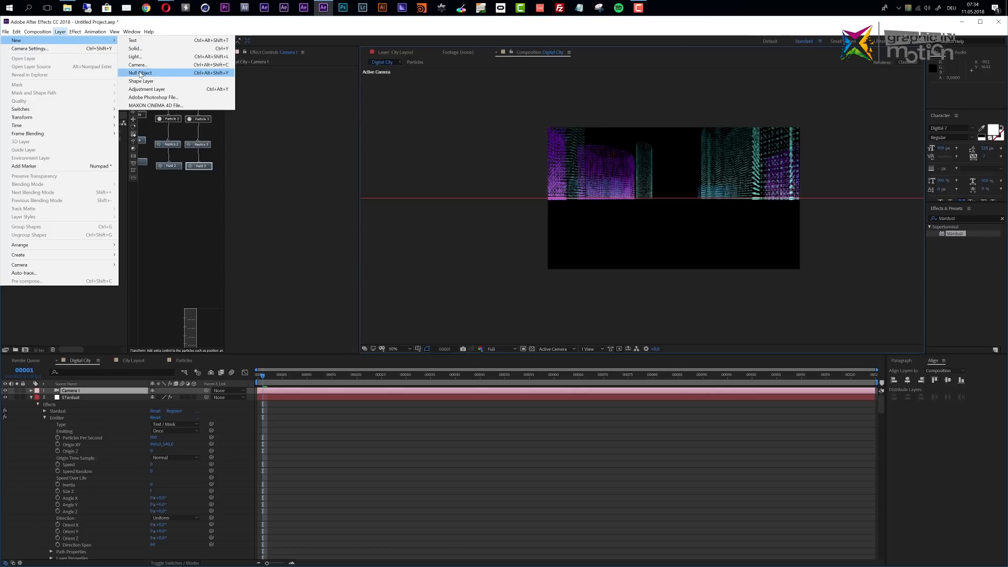
left_click(140, 73)
left_click(194, 390)
left_click_drag(151, 403, 57, 394)
- Rename the null CamControl and give both the null and Camera 1 a yellow label color
key("Return")
type("CamContro")
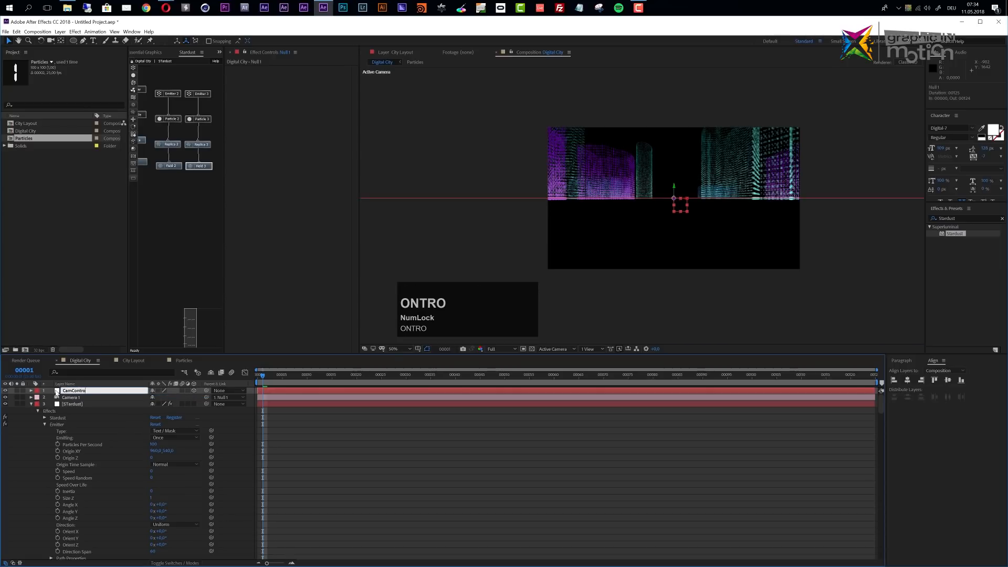
left_click(32, 391)
left_click(31, 397, "shift")
left_click(38, 392)
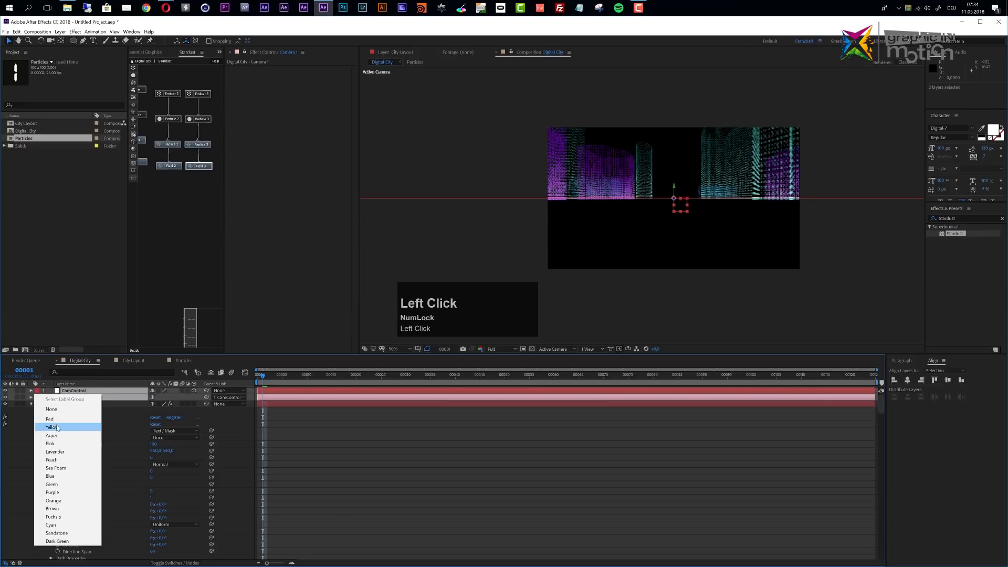
left_click(59, 425)
left_click(72, 404)
- Raise the camera above the city's ground plane by adjusting CamControl's Y position
left_click(74, 391)
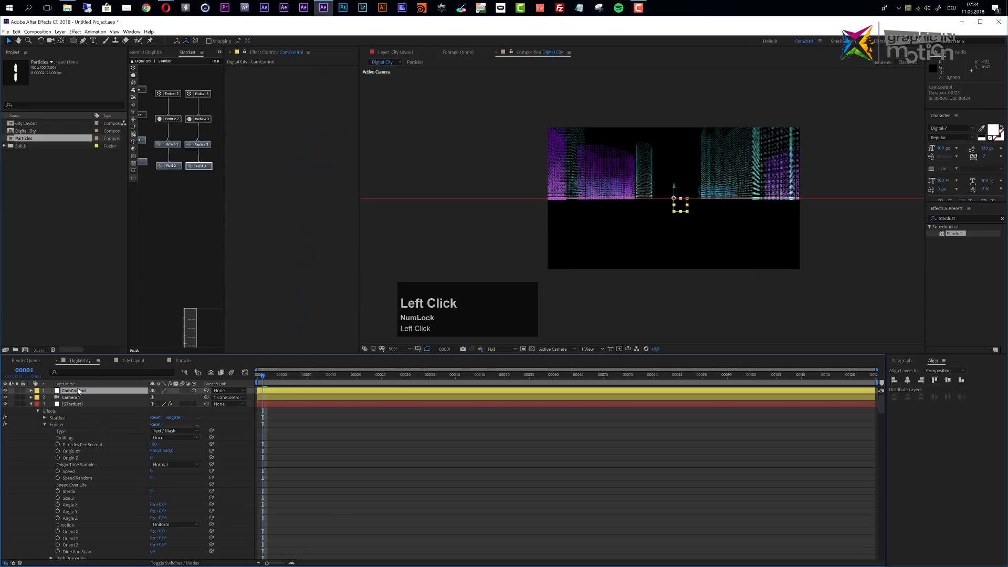
key("p")
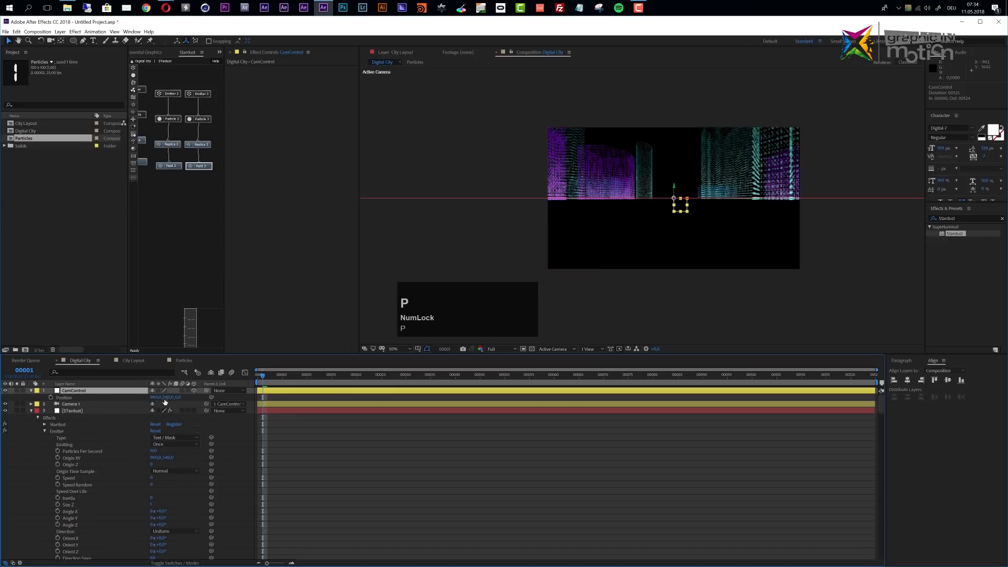
mouse_move(171, 400)
left_mouse_down()
mouse_move(154, 400)
mouse_move(165, 401)
left_mouse_up()
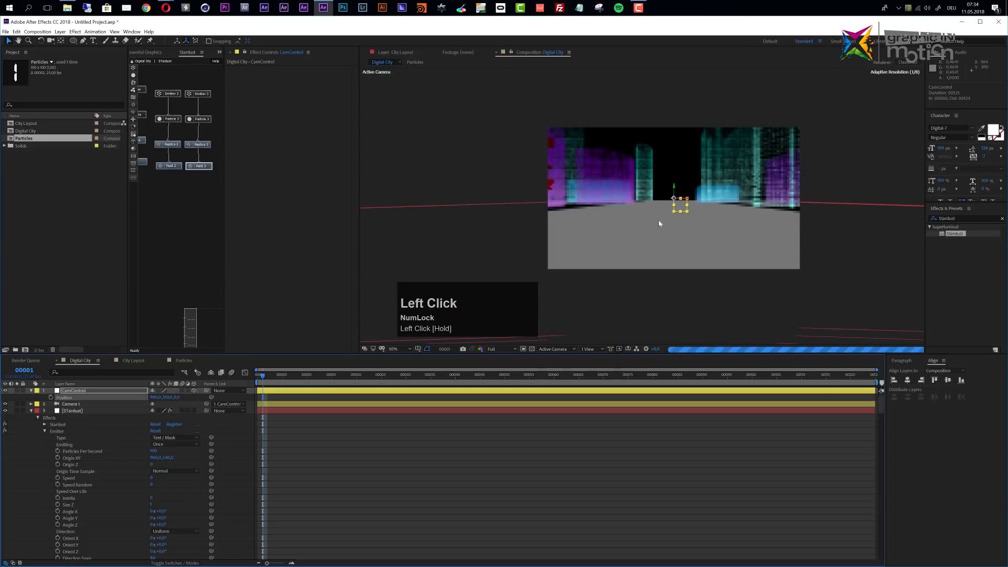
- Try Camera 1's X Rotation at -10°, and set it to 10° to tilt the camera upward
left_click(86, 411)
left_click(82, 404)
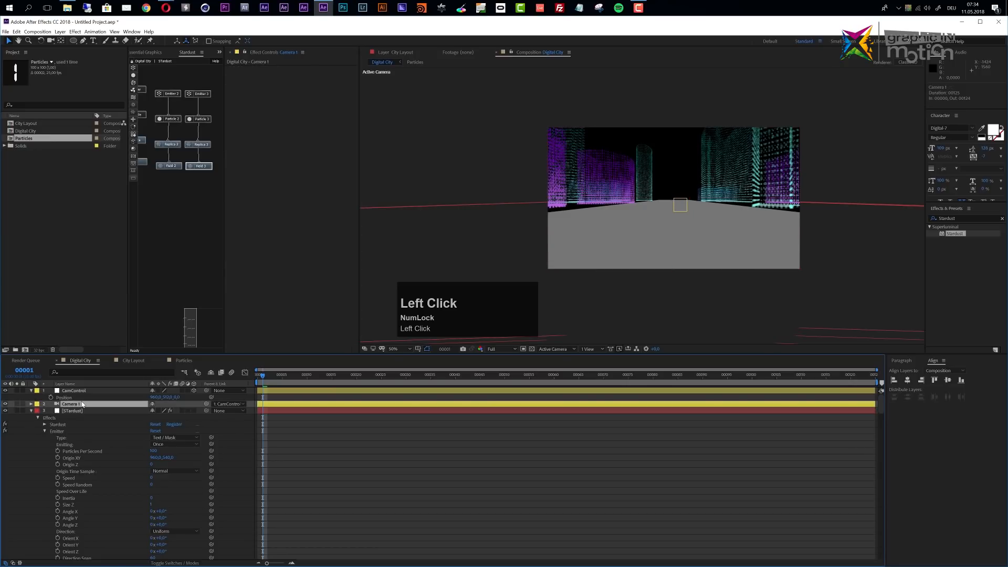
key("r")
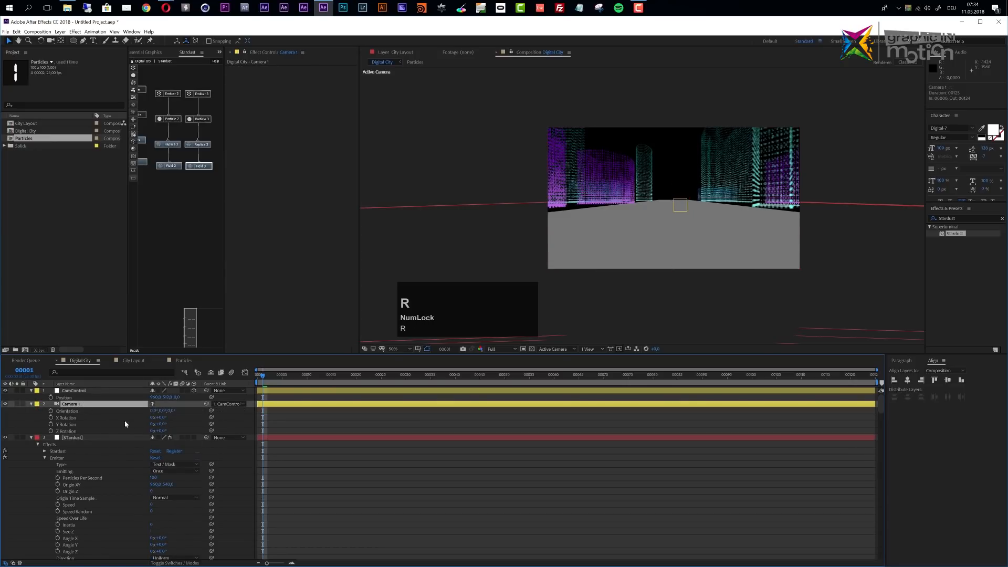
left_click(161, 418)
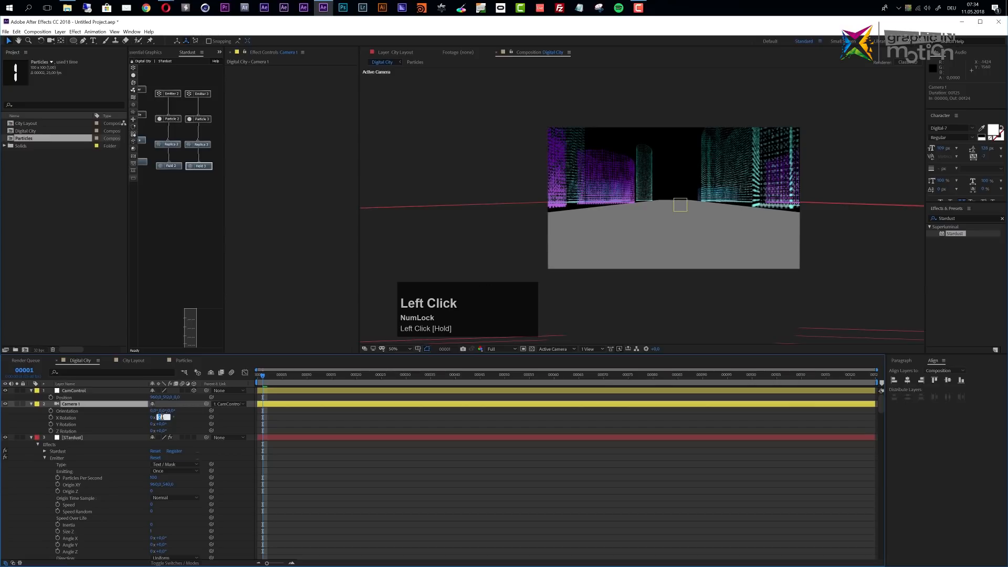
type("-")
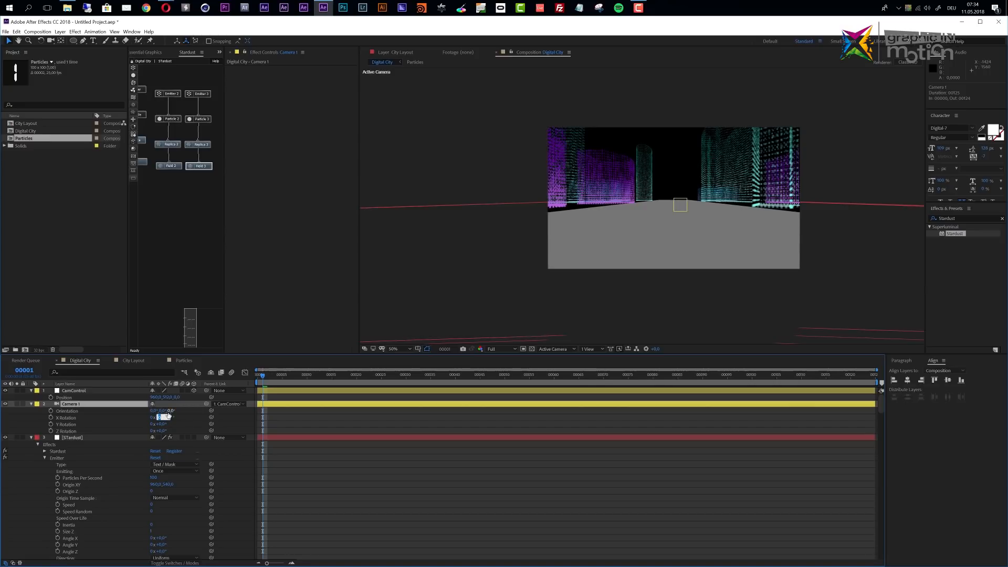
type("10")
key("Return")
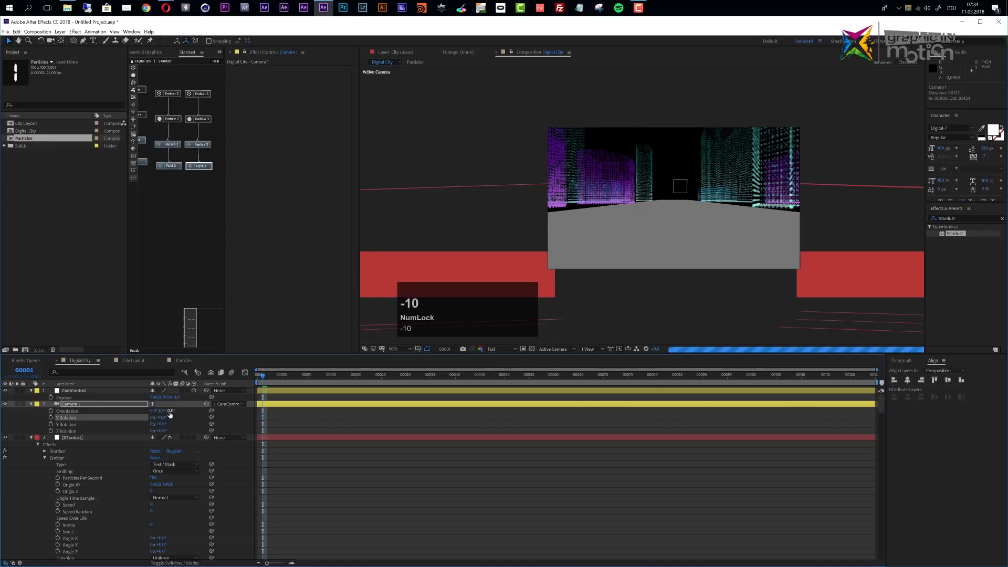
left_click(160, 417)
type("10")
key("Return")
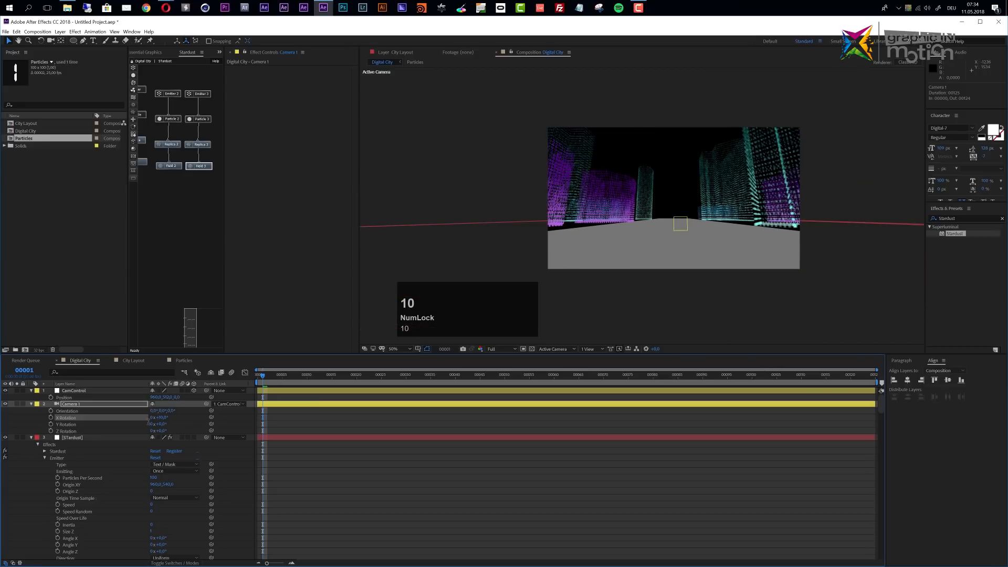
scroll(705, 200, "up", 2)
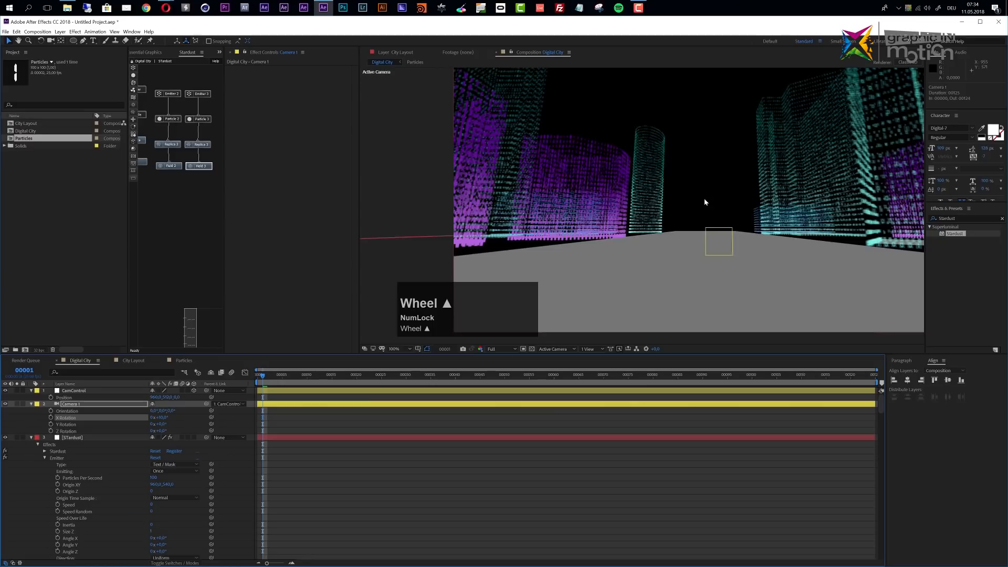
scroll(705, 202, "down", 2)
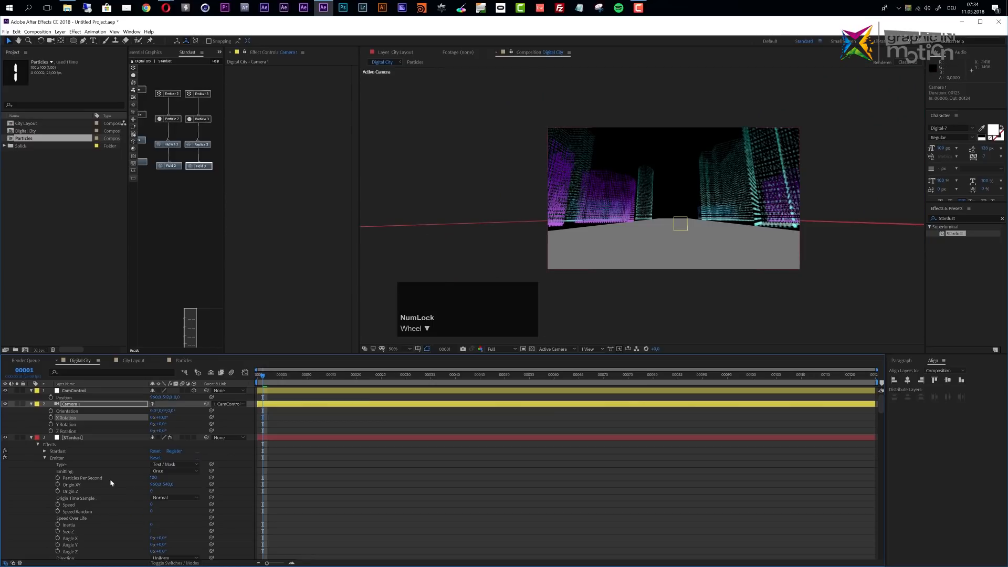
- Collapse the Stardust layer and hide the Skyscrapers, MidBuildings, SmallBuildings and City Layout layers
left_click(31, 439)
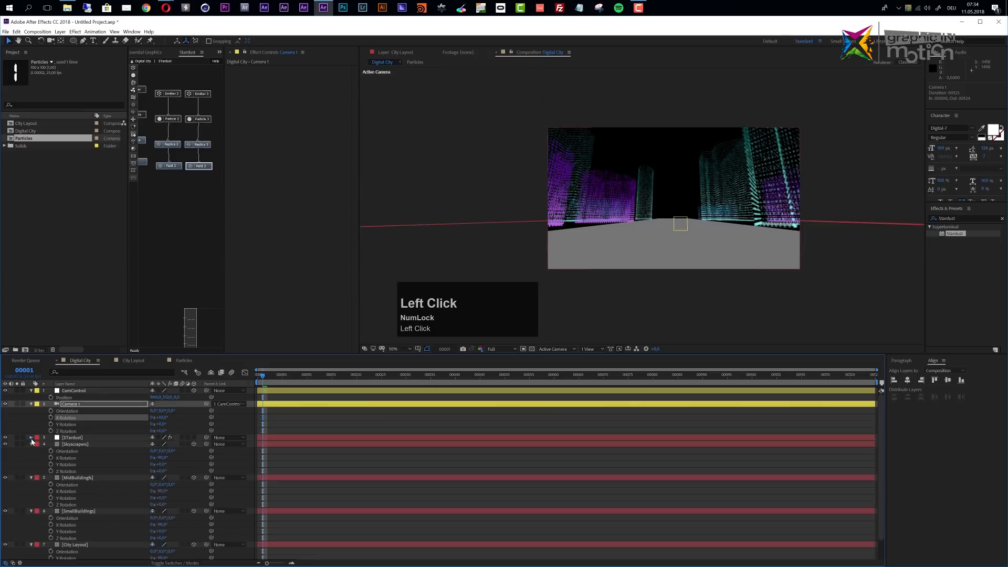
left_click(70, 445)
scroll(85, 494, "down", 1)
left_click(81, 523, "shift")
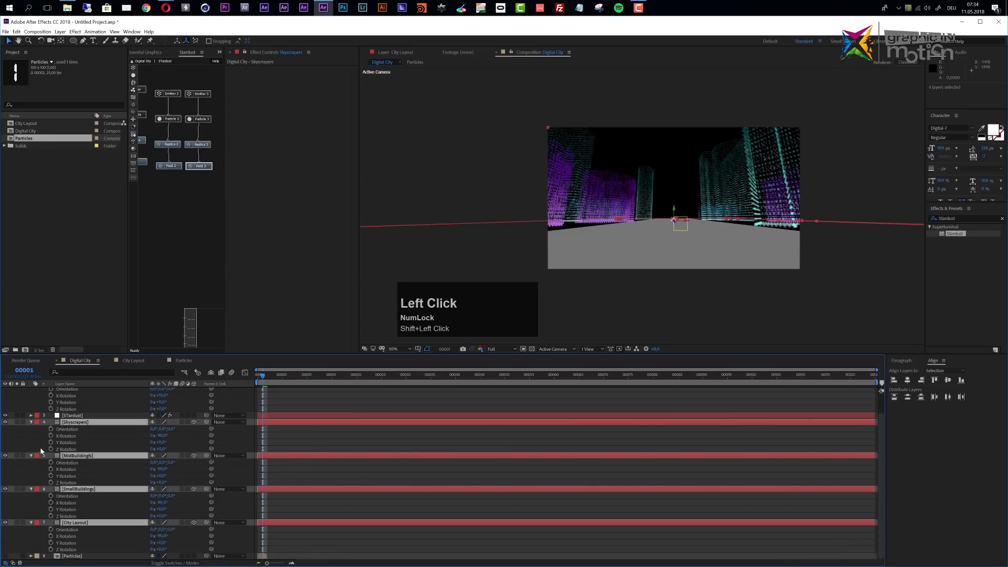
left_click(5, 423)
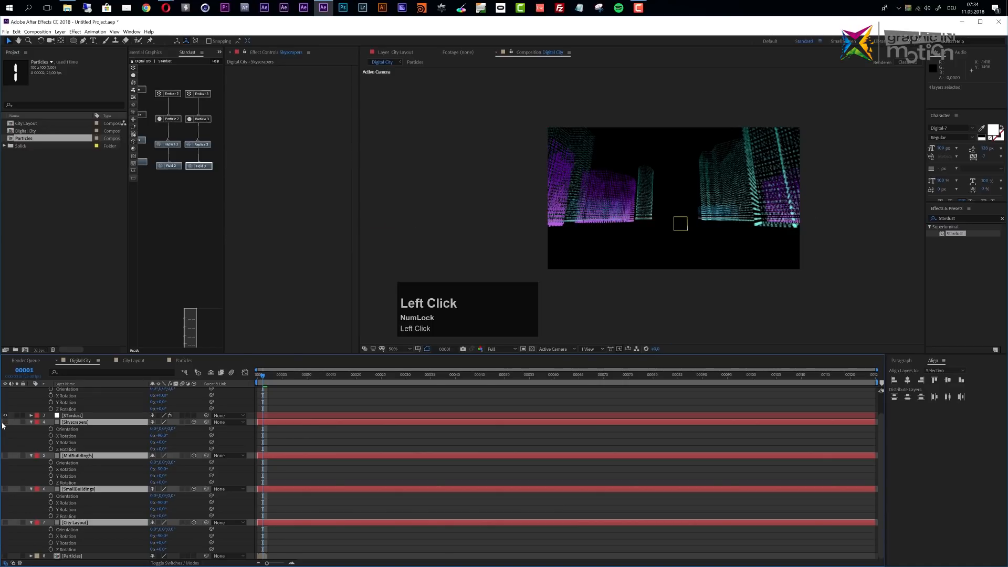
scroll(674, 227, "up", 2)
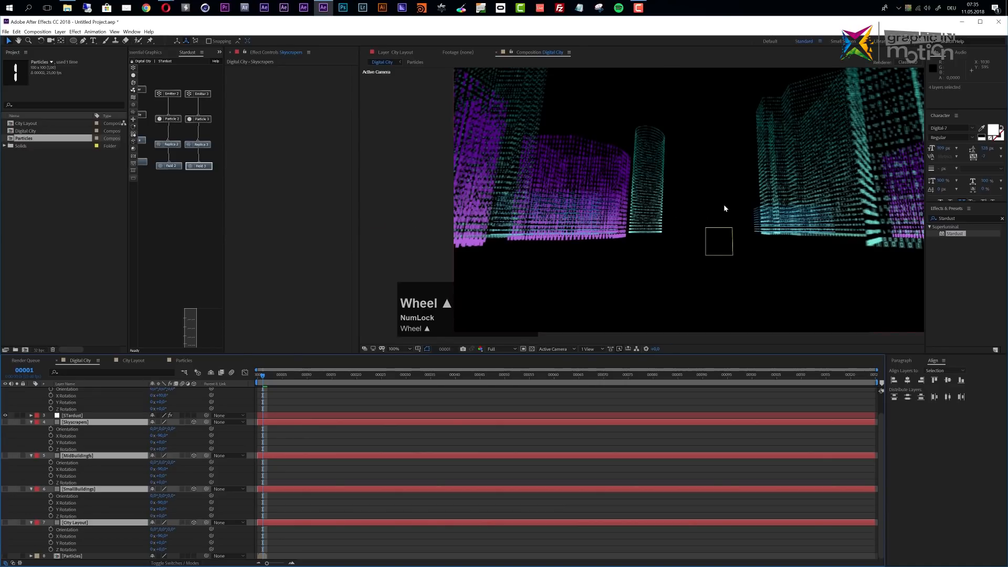
scroll(767, 198, "down", 2)
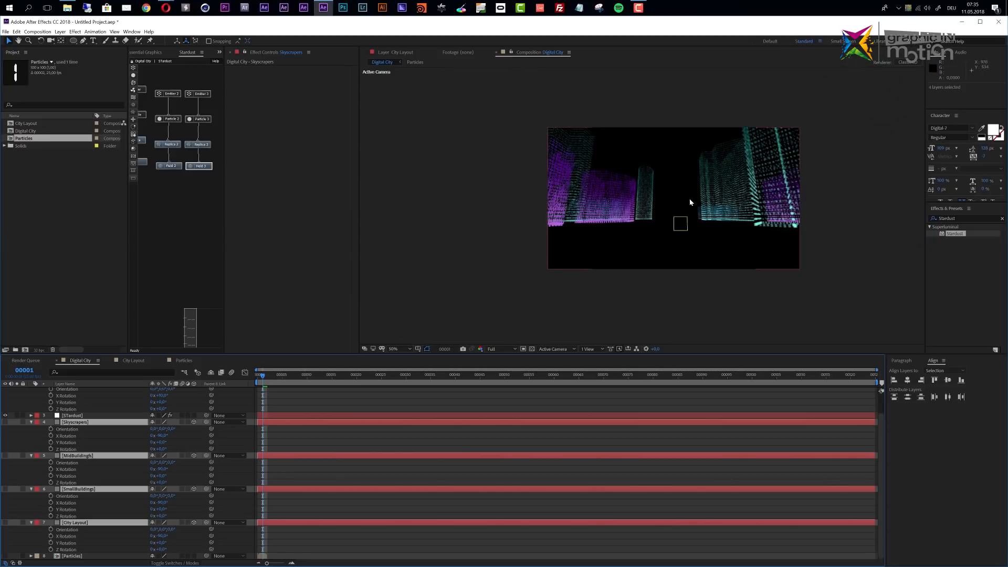
- Switch the composition to Custom View 1 and add a Replica node below the Field nodes in the Stardust graph
left_click(564, 352)
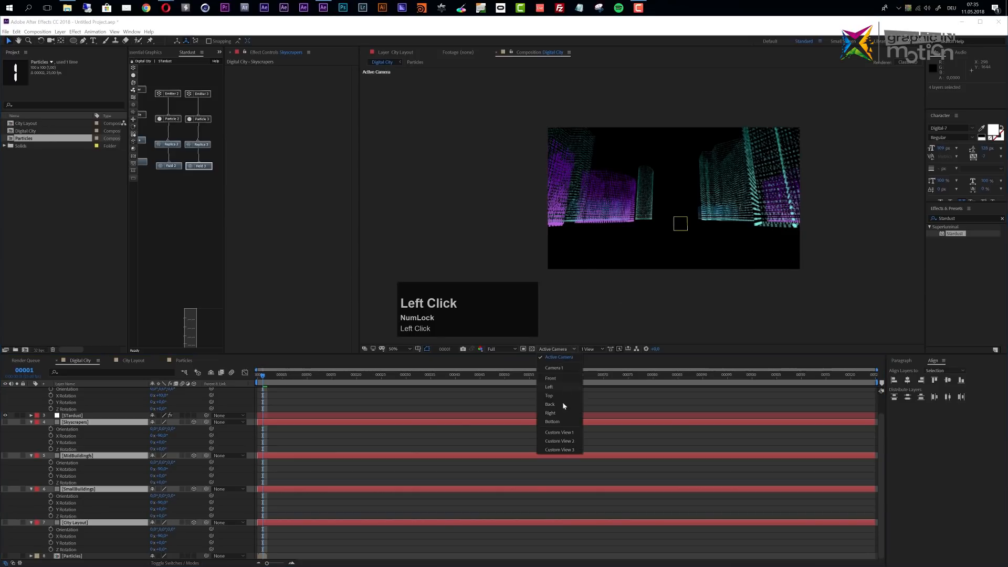
left_click(559, 432)
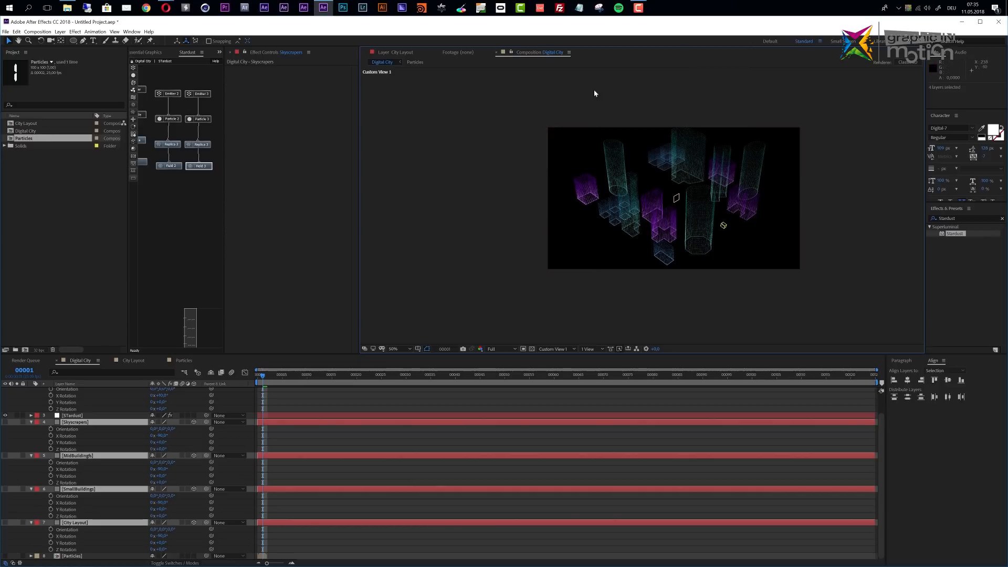
left_click_drag(224, 162, 250, 164)
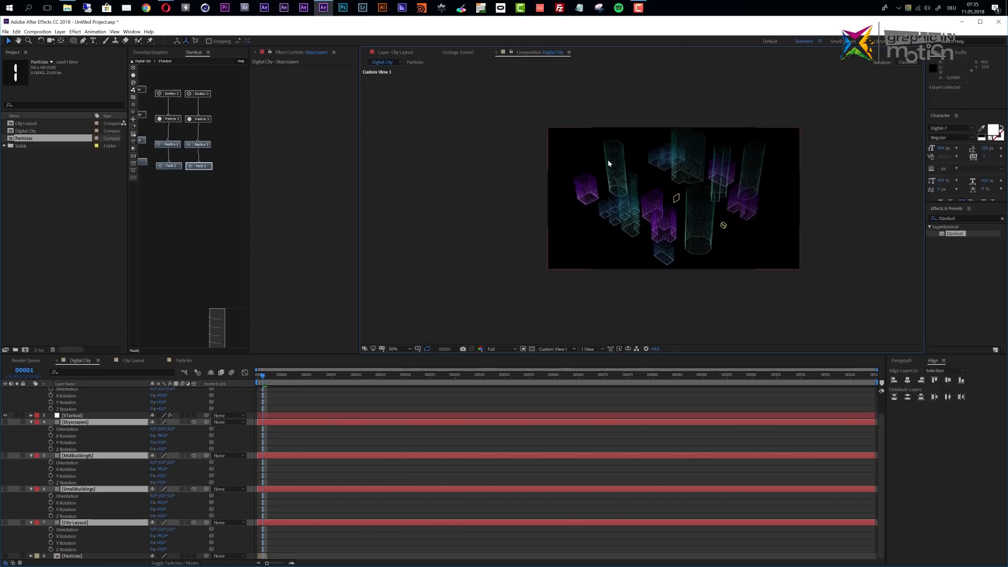
left_click(139, 116)
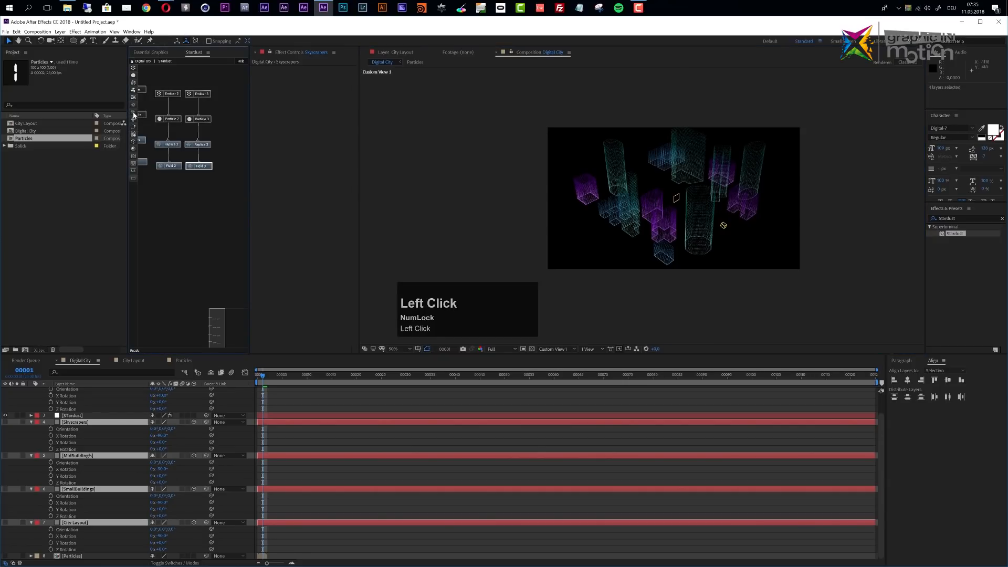
left_click_drag(214, 334, 212, 333)
left_click_drag(134, 112, 194, 206)
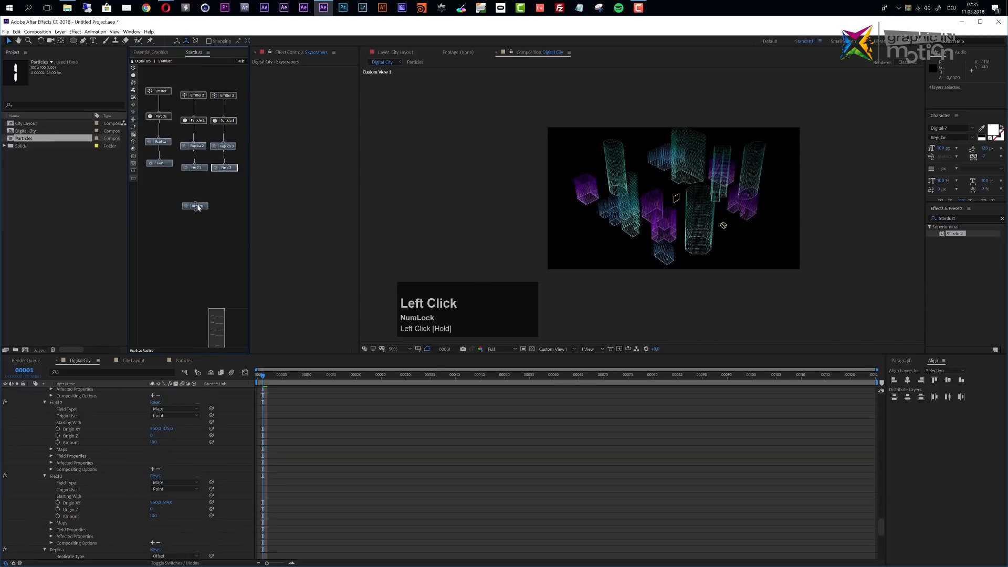
left_click(196, 206)
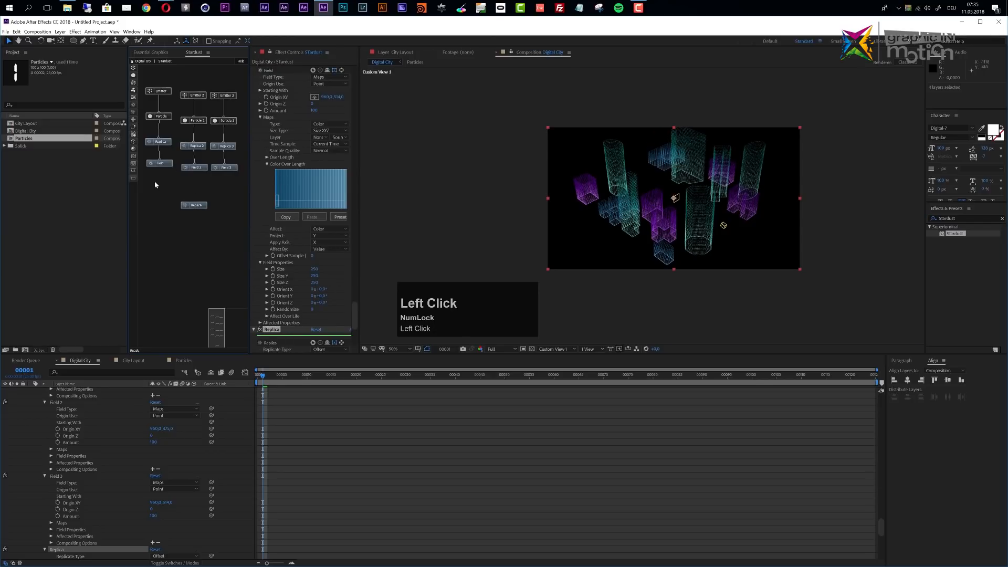
- Connect the Field, Field 2 and Field 3 nodes to the new Replica node
left_click_drag(160, 168, 197, 206)
left_click_drag(194, 171, 195, 207)
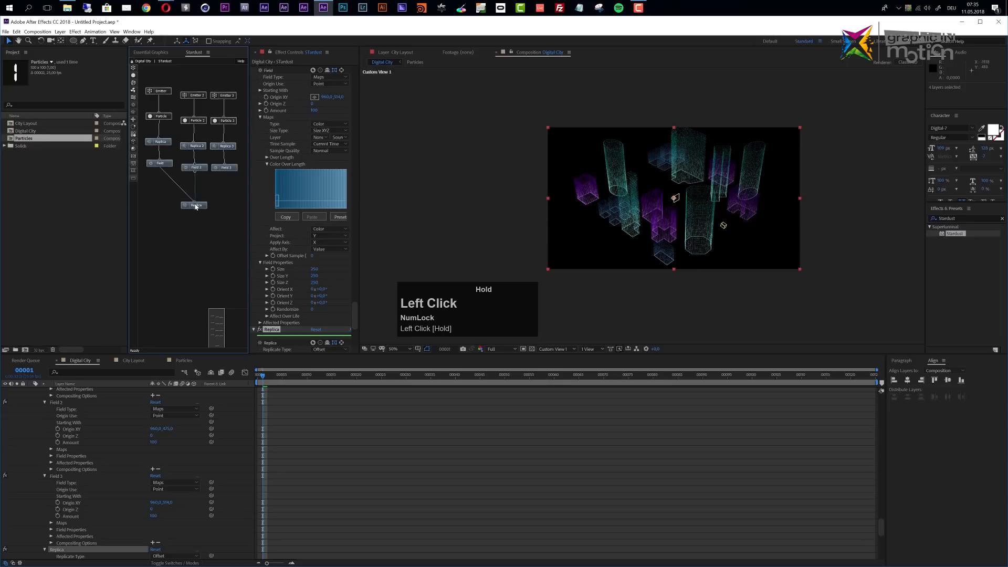
left_click_drag(227, 171, 194, 206)
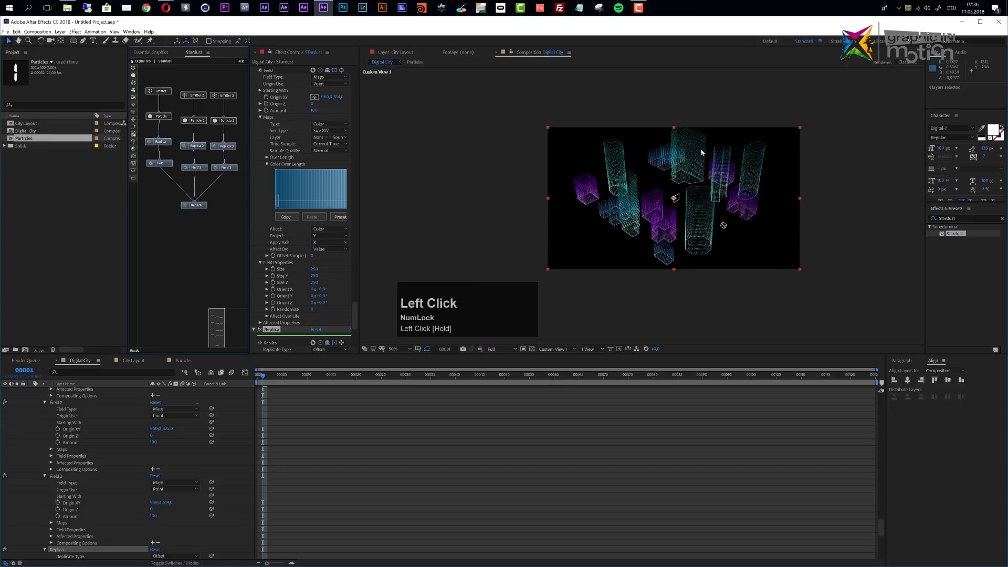
- Set the new Replica node to 2 replicates with an Offset Z of 2000 to duplicate the city in depth
left_click(200, 206)
scroll(326, 270, "down", 3)
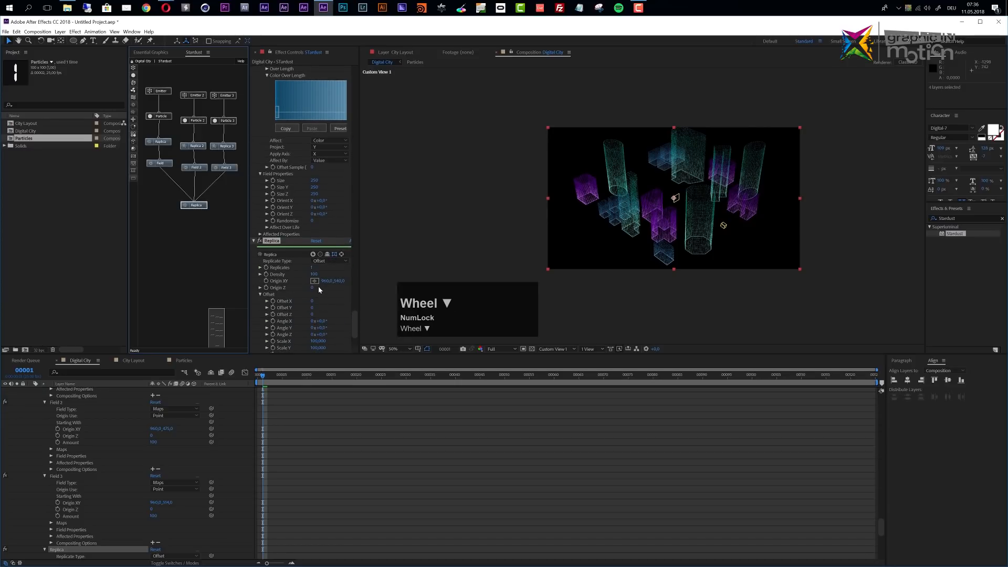
left_click(323, 267)
type("2")
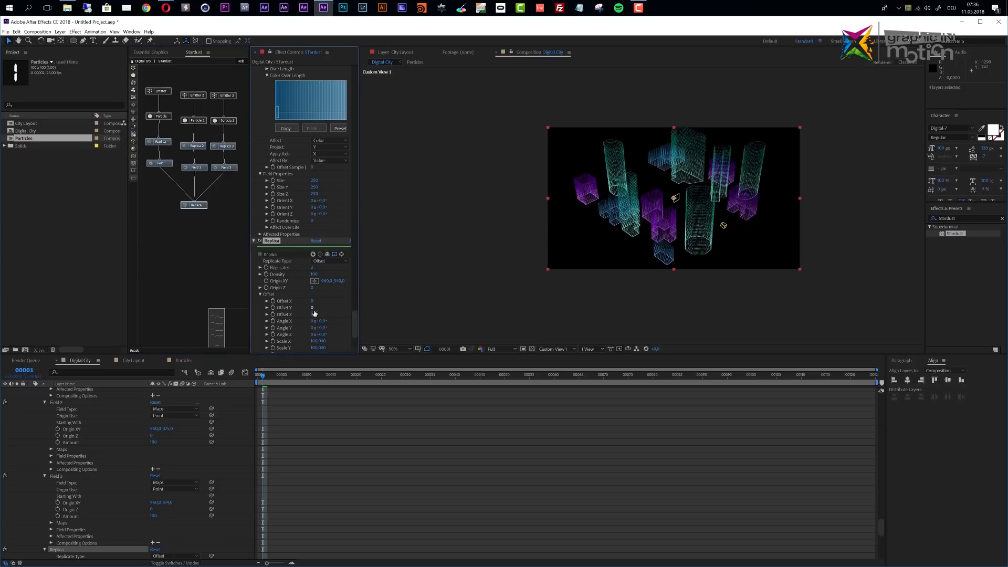
left_click_drag(311, 317, 318, 315)
left_click_drag(324, 314, 384, 313)
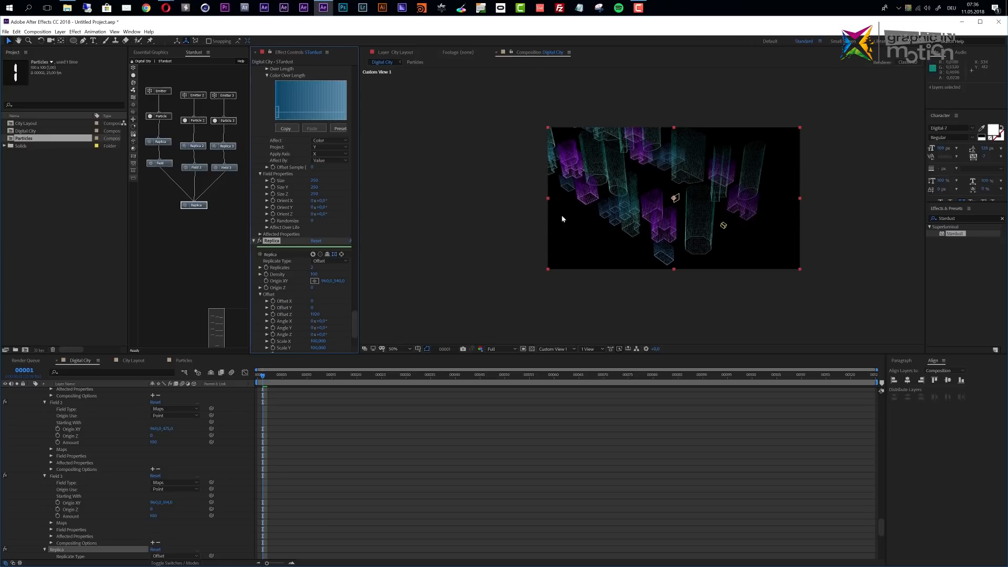
left_click(316, 314)
type("2000")
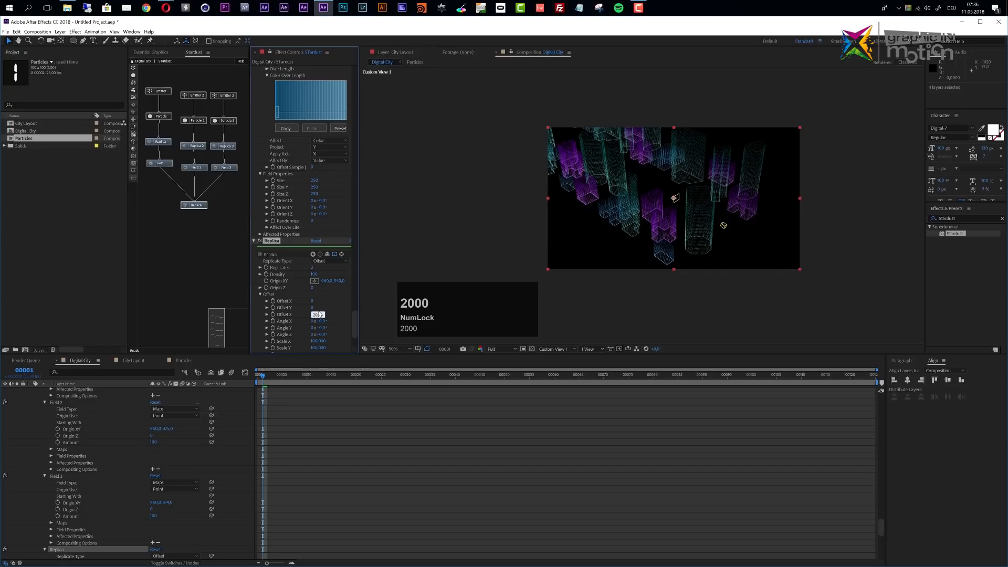
key("Return")
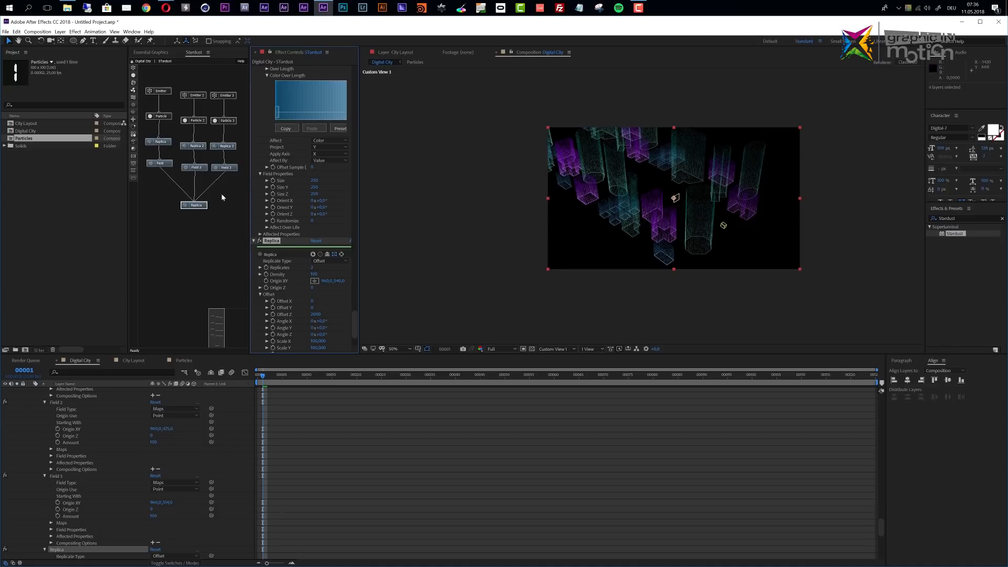
- Add a Clone node connected below the lower Replica node and attach a Transform node to it
left_click(151, 165)
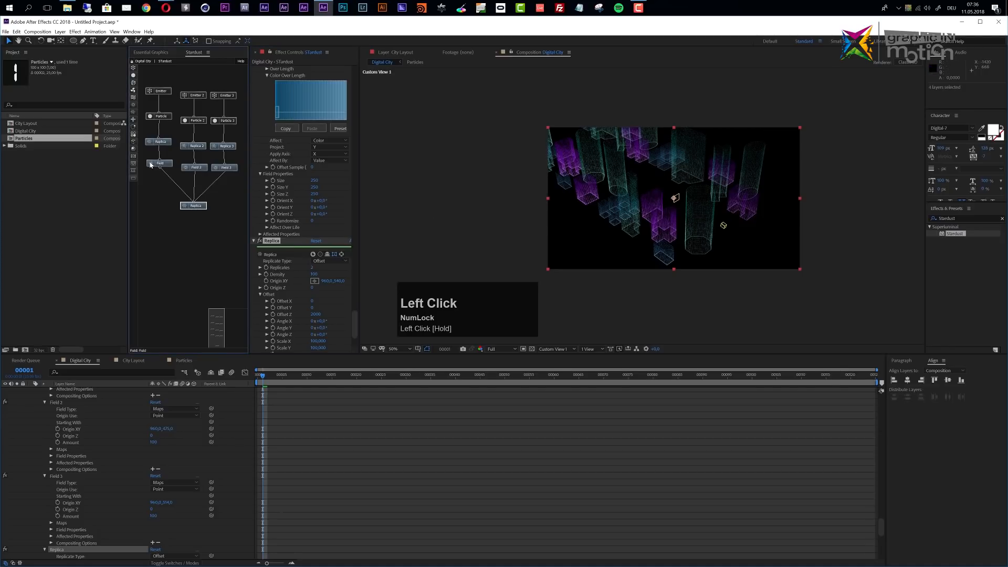
left_click_drag(135, 174, 175, 230)
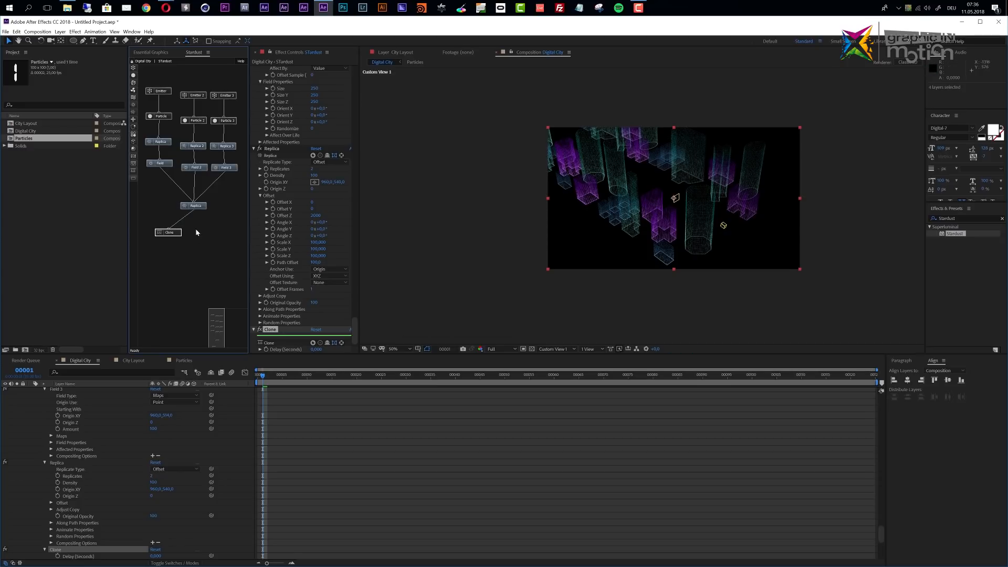
mouse_move(134, 120)
left_mouse_down()
mouse_move(148, 121)
mouse_move(173, 246)
left_mouse_up()
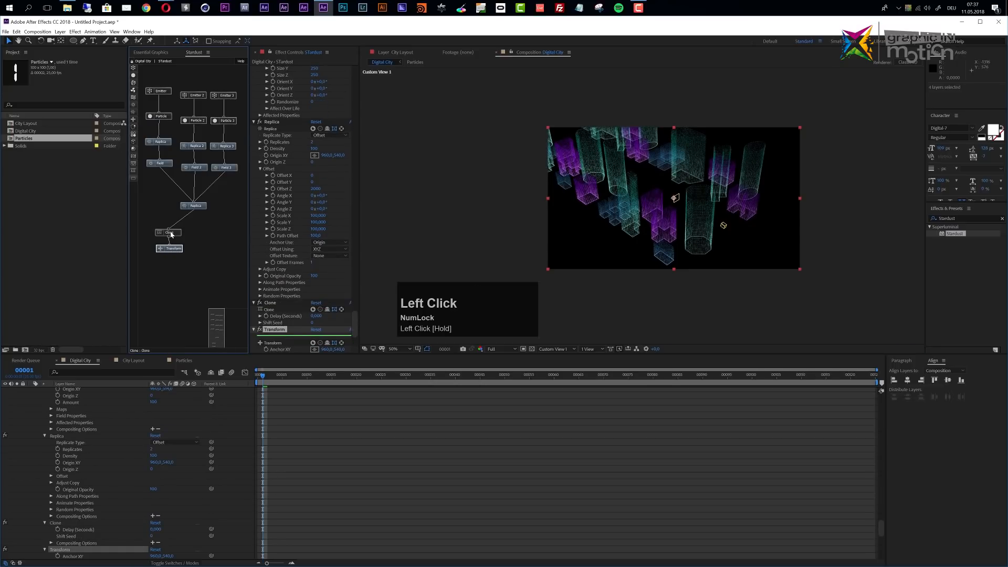
- Set the Transform node's Position X to 2000 and Scale Z to -100 to mirror the cloned city beside the original
scroll(326, 274, "down", 4)
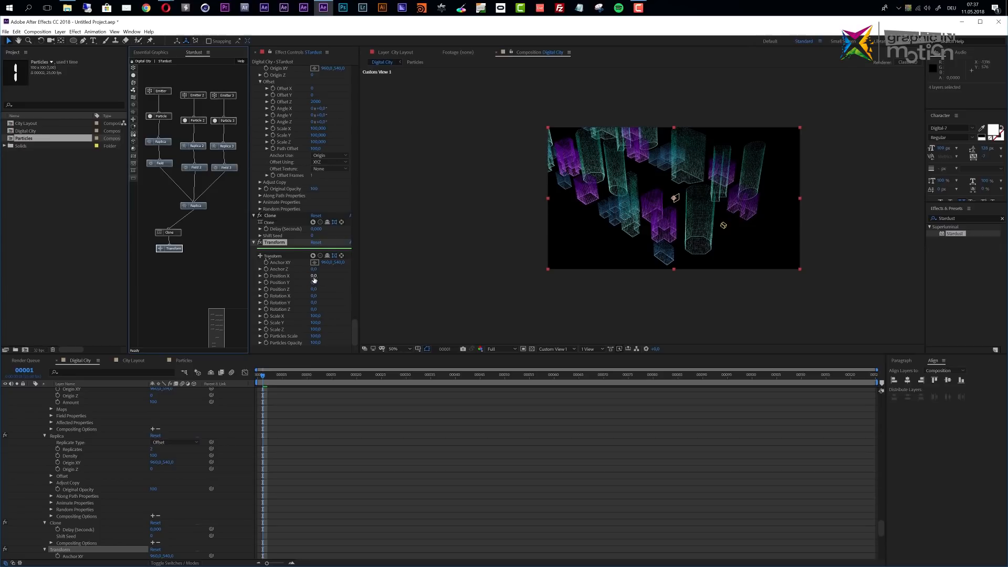
left_click(314, 276)
type("2")
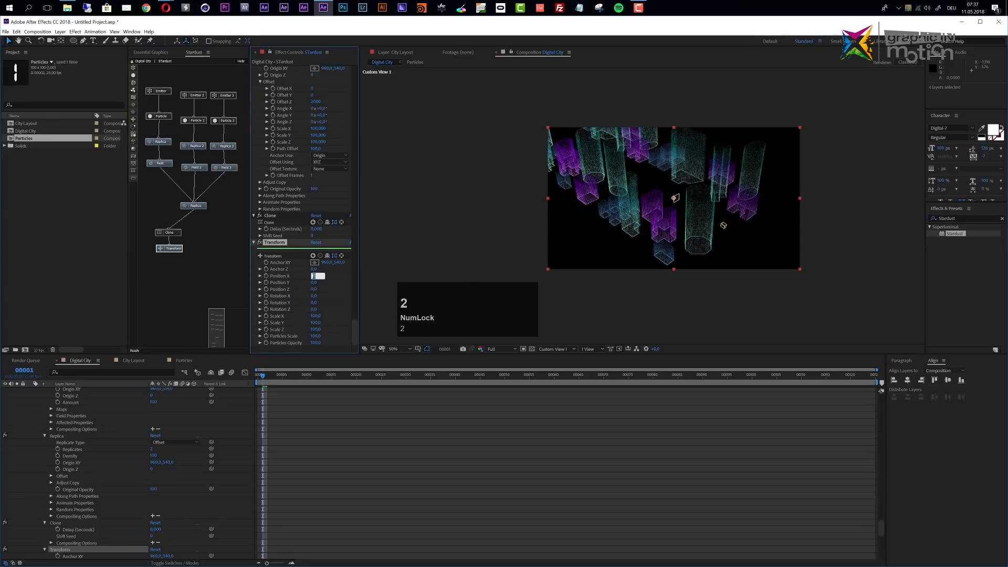
type("000")
key("Return")
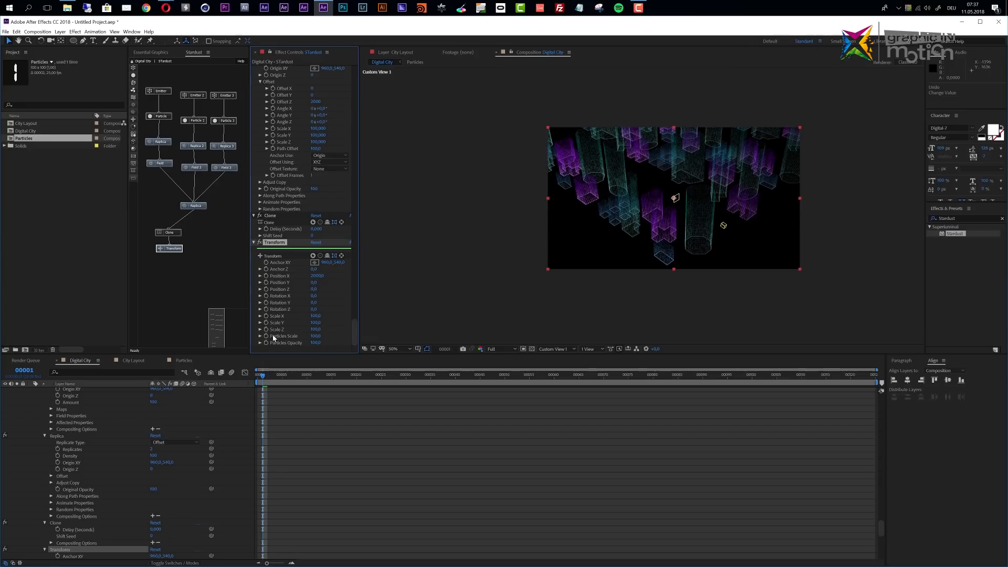
left_click(316, 329)
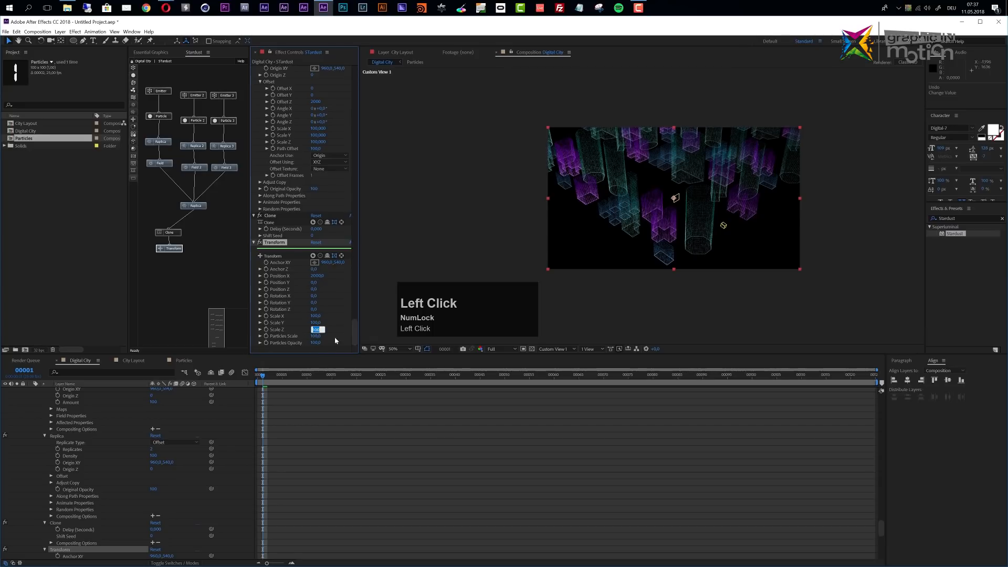
key("Left")
type("-")
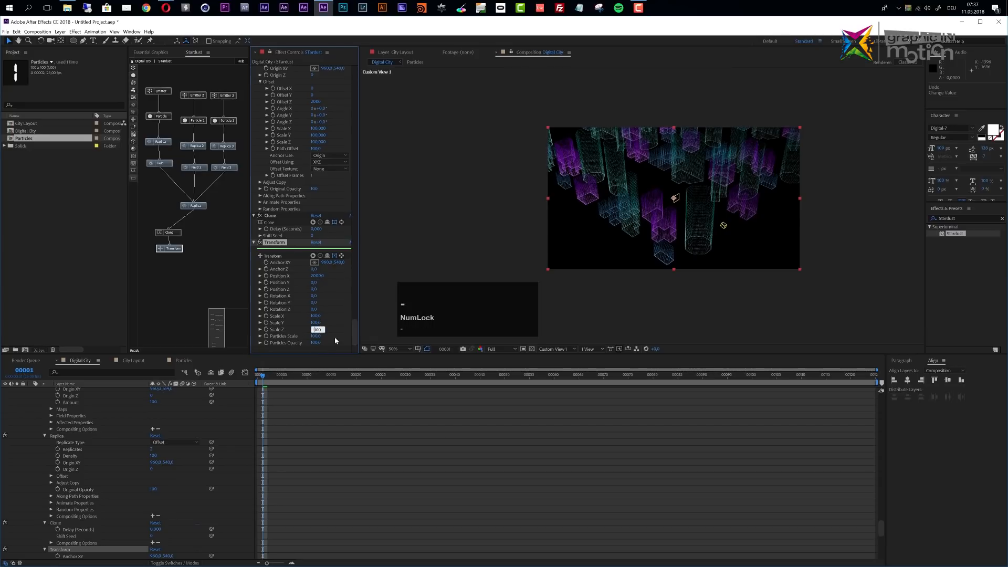
key("Return")
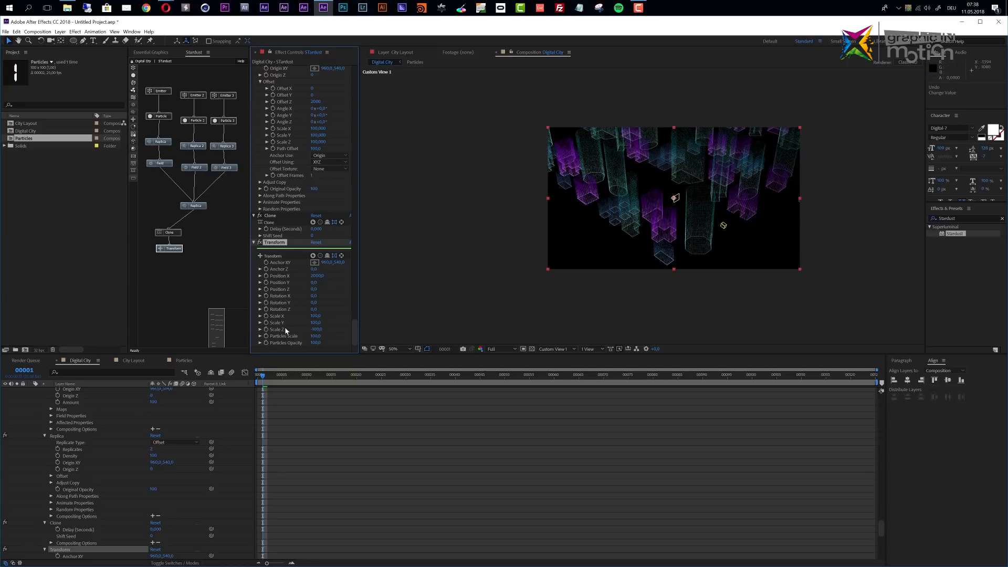
- Set the Transform node's Scale Y to 60 and Particles Opacity to 60
left_click(315, 323)
type("60")
left_click(315, 343)
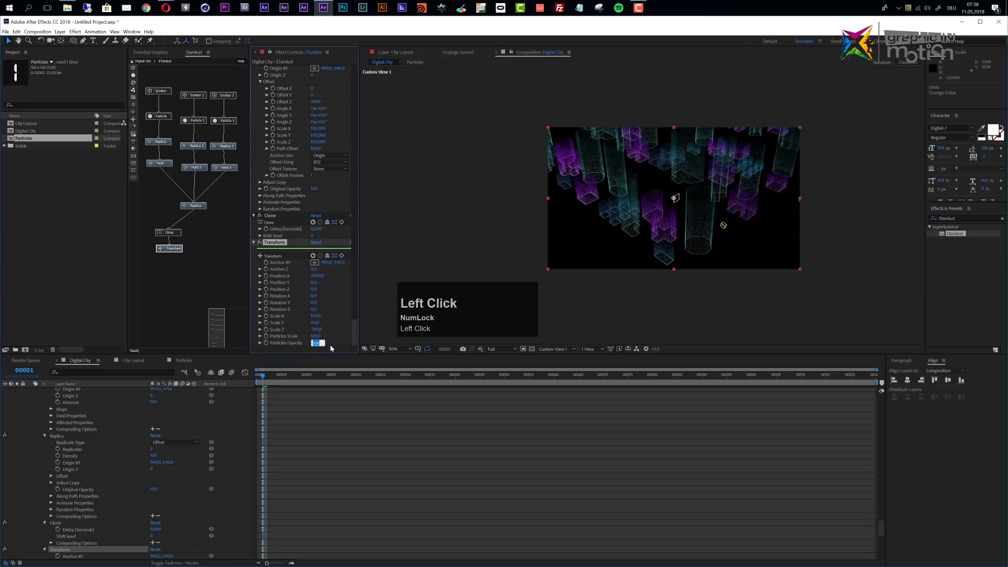
type("60")
key("Return")
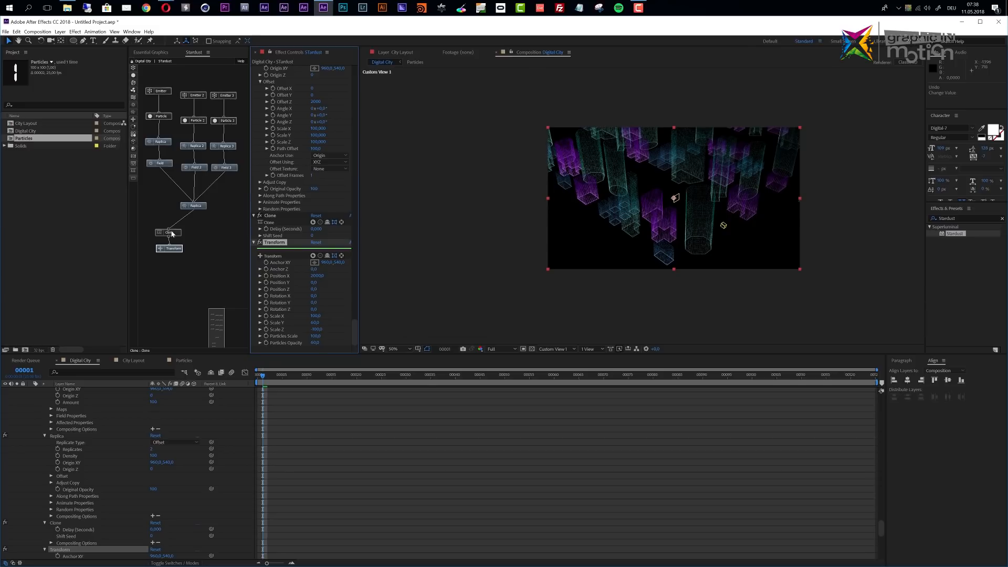
- Turn off the Clone node to compare the city without the cloned buildings
left_click_drag(196, 226, 162, 271)
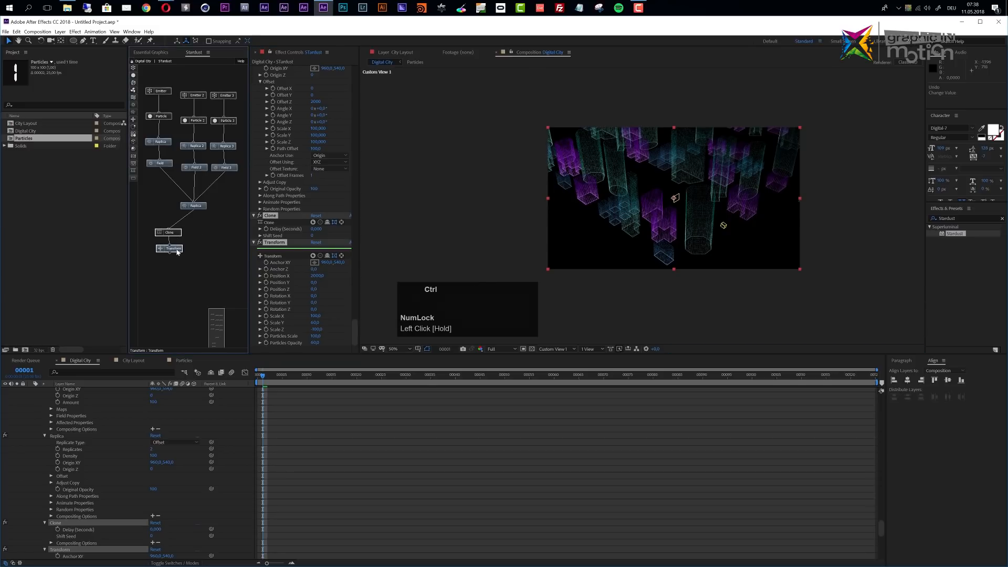
left_click(173, 233)
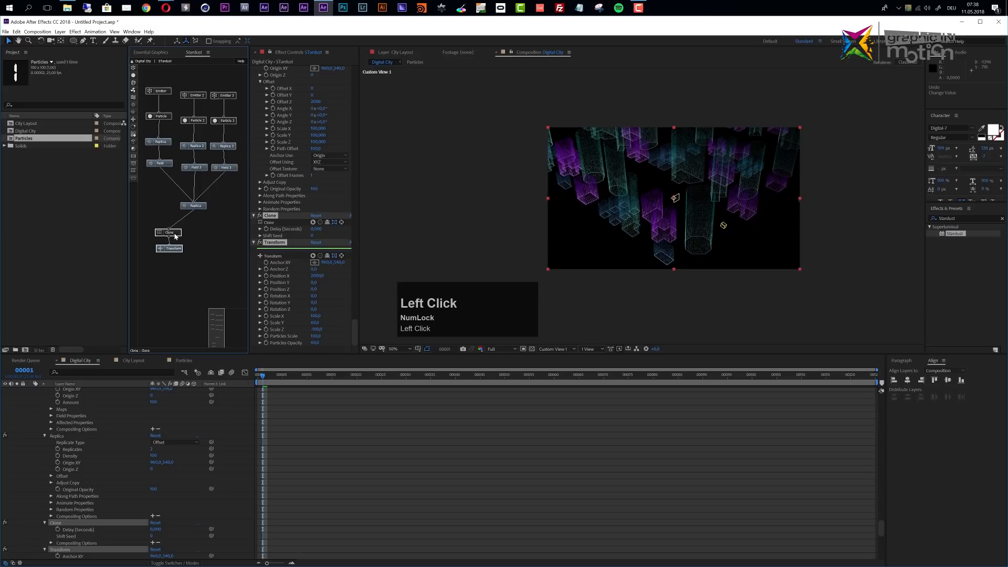
left_click(260, 216)
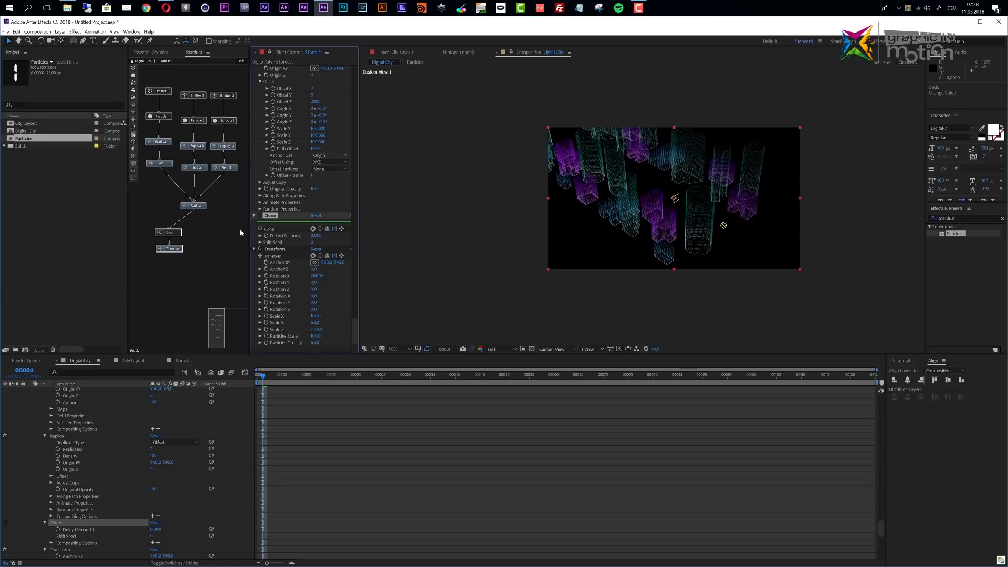
- Duplicate the Clone and Transform nodes, place the copies beside the originals and enable both Clone nodes
left_click(271, 216)
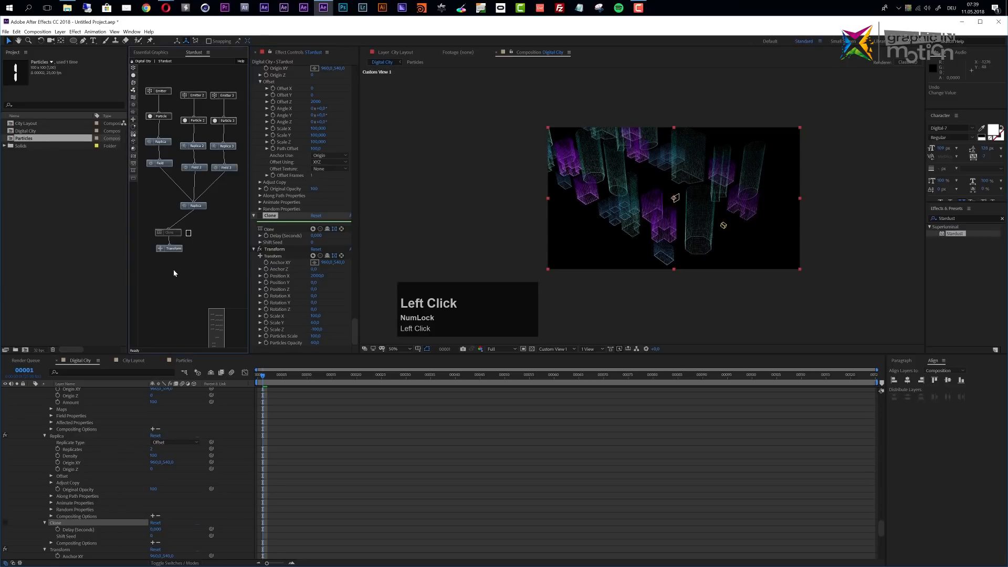
left_click(169, 249, "ctrl")
key("ctrl+d")
mouse_move(201, 233)
left_mouse_down()
mouse_move(192, 271)
mouse_move(188, 236)
mouse_move(213, 235)
mouse_move(194, 210)
mouse_move(217, 237)
left_mouse_up()
left_click(260, 116)
left_click(259, 89)
- Set the duplicated Transform node's Position X to -2000 and Scale Y to 50
left_click(204, 277)
left_click(220, 256)
left_click(317, 276)
key("Left")
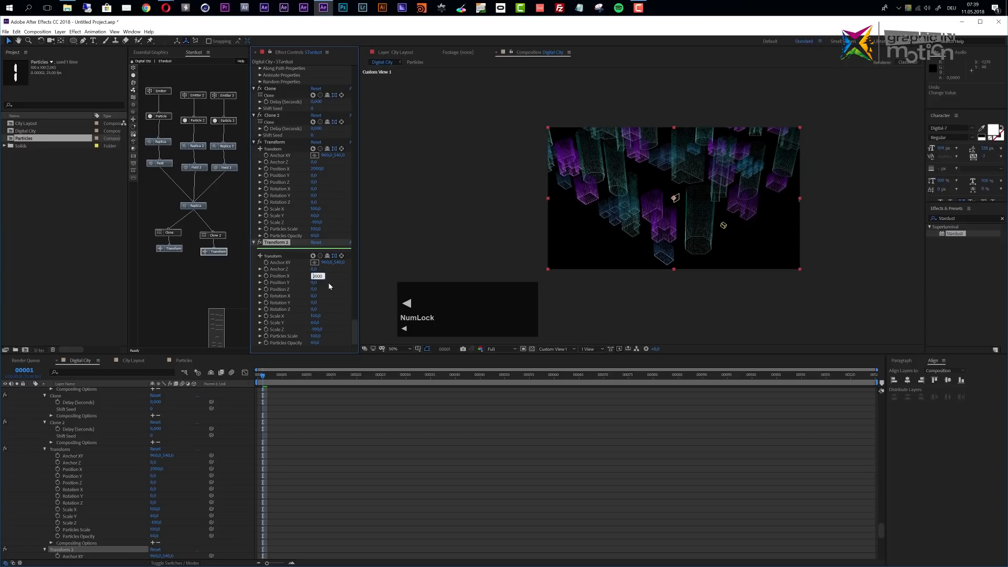
type("-")
key("Return")
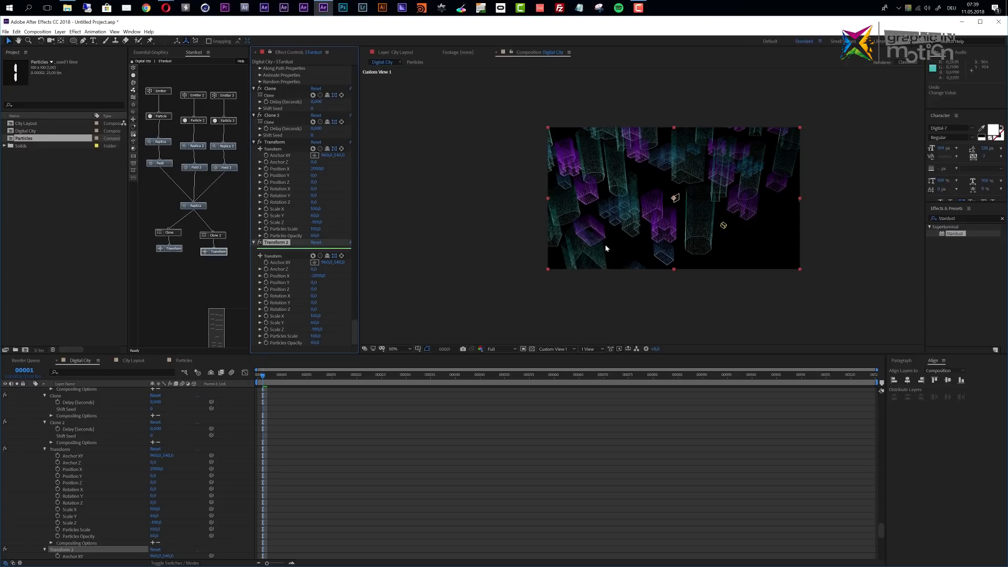
left_click(317, 322)
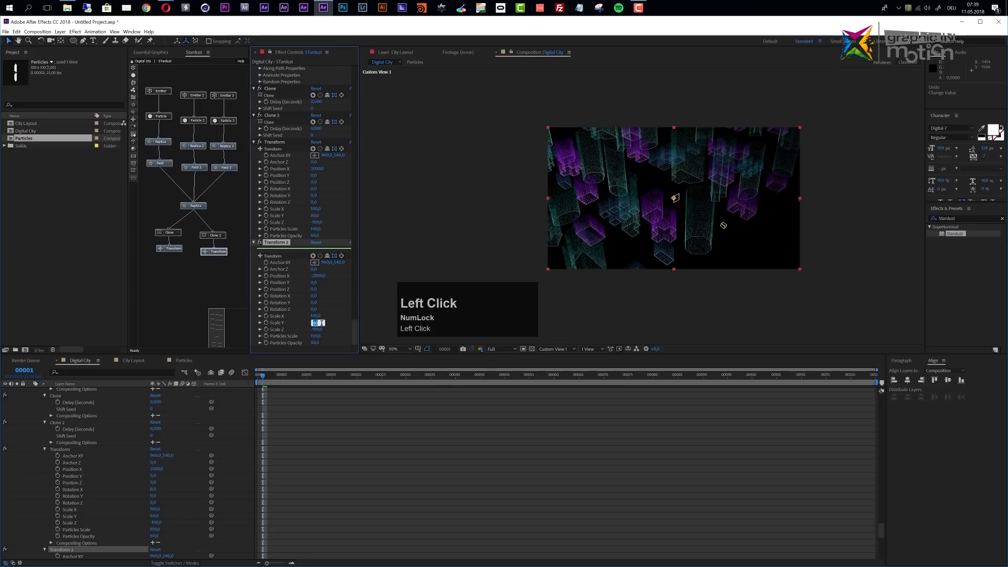
type("50")
key("Return")
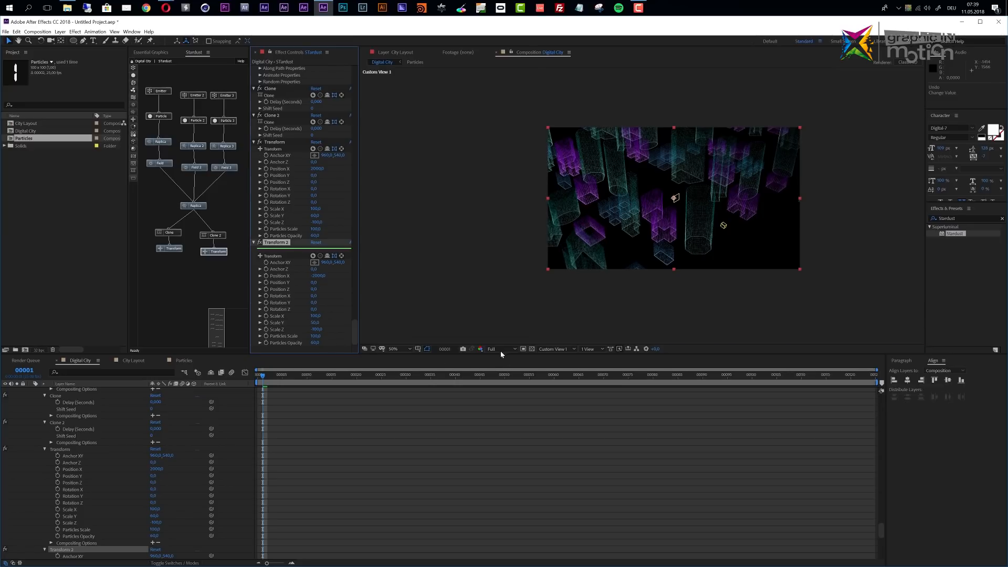
- Switch the composition view to Active Camera to inspect the extended city up close
left_click(552, 349)
left_click(555, 377)
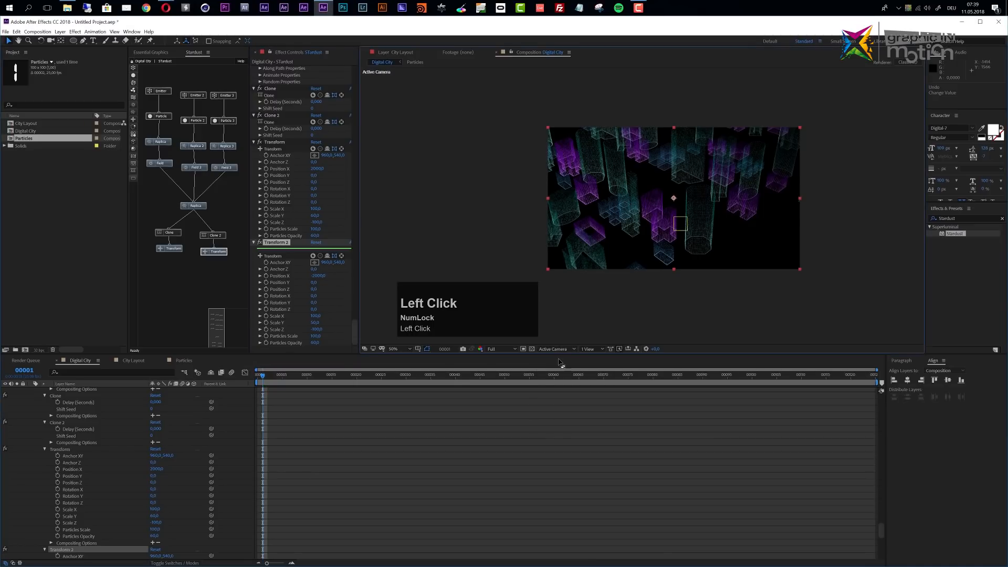
scroll(651, 197, "up", 2)
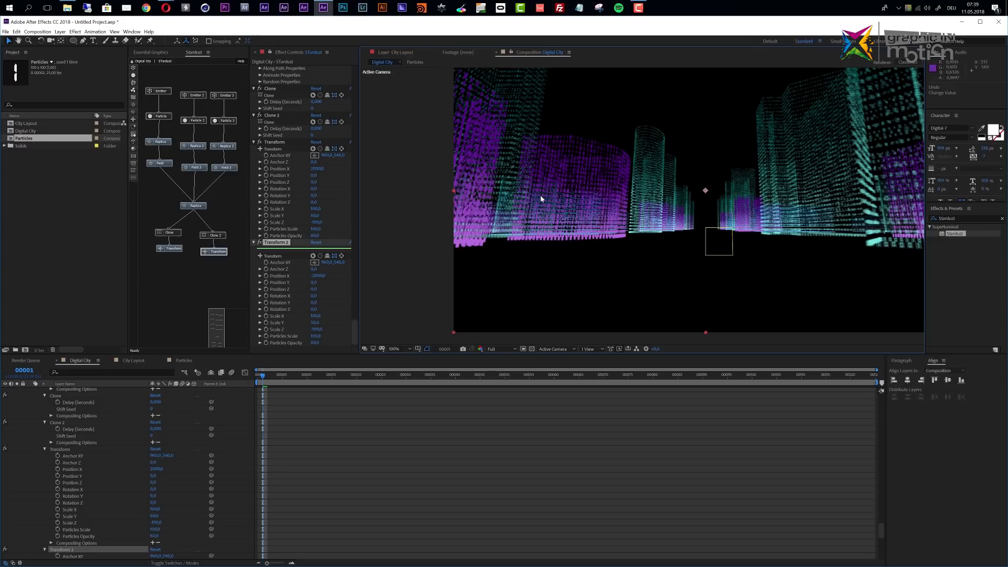
- Set the Transfer Mode of the Particle and Particle 2 nodes to Screen
left_click(162, 118)
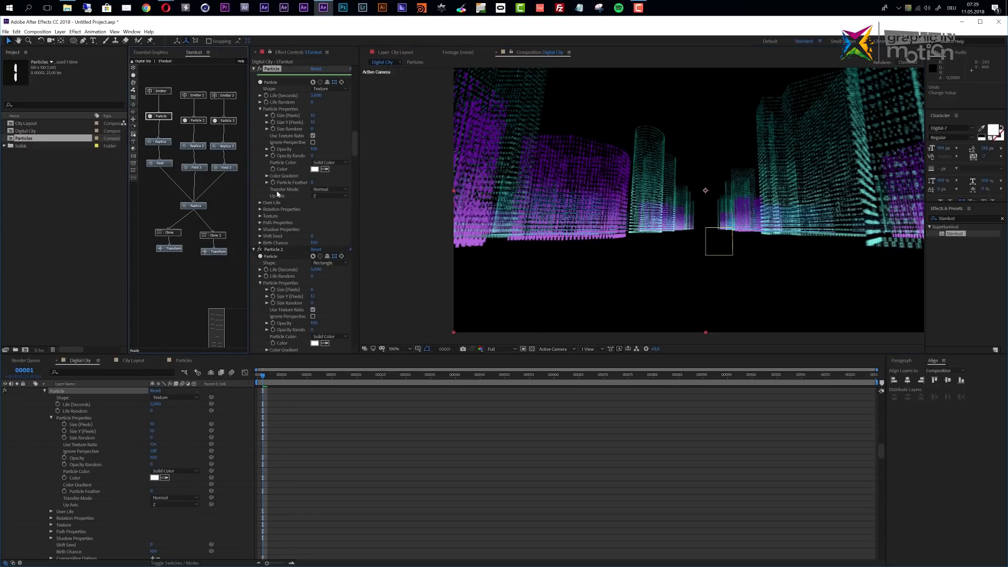
left_click(330, 189)
left_click(328, 213)
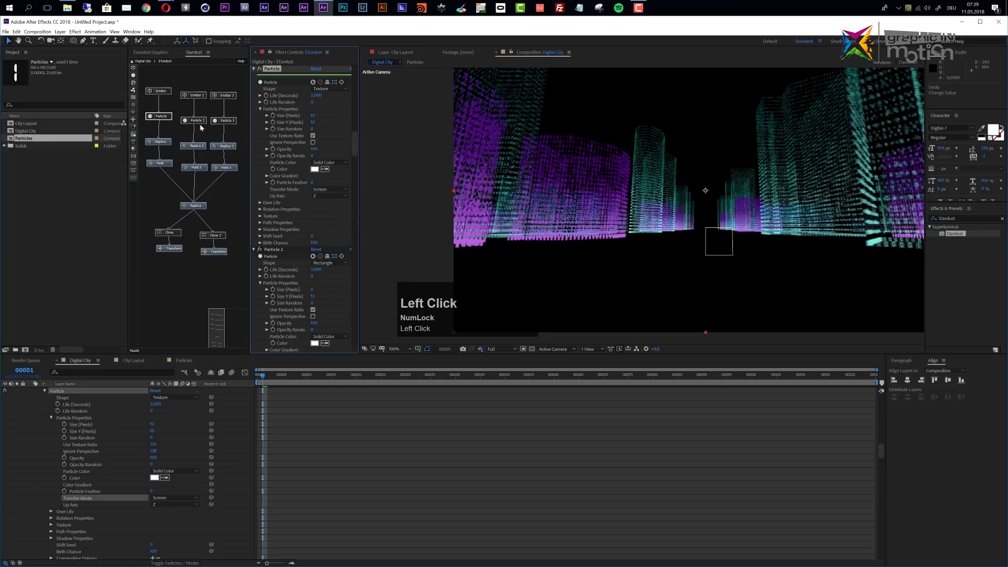
left_click(197, 120)
scroll(331, 239, "down", 2)
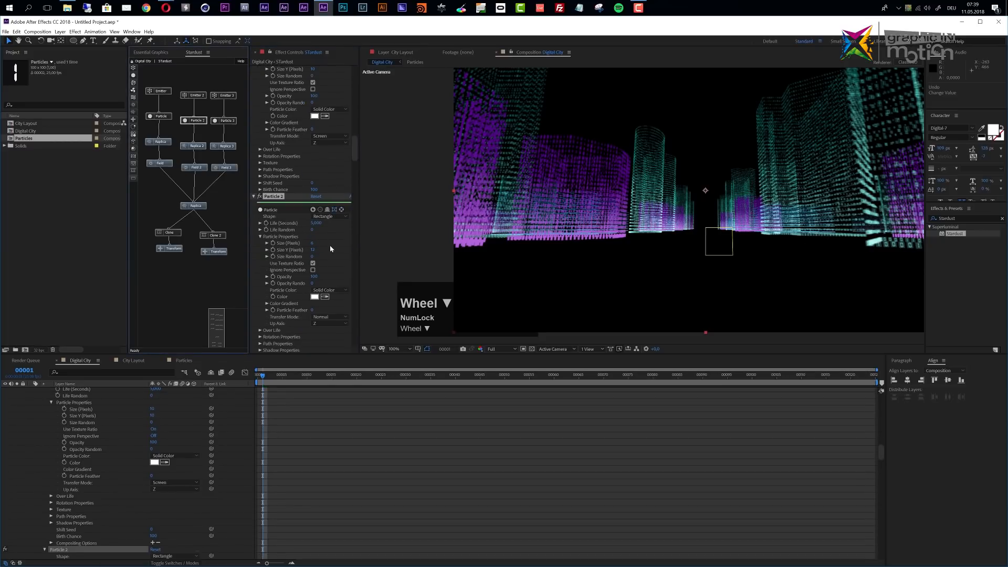
scroll(330, 281, "down", 2)
left_click(328, 275)
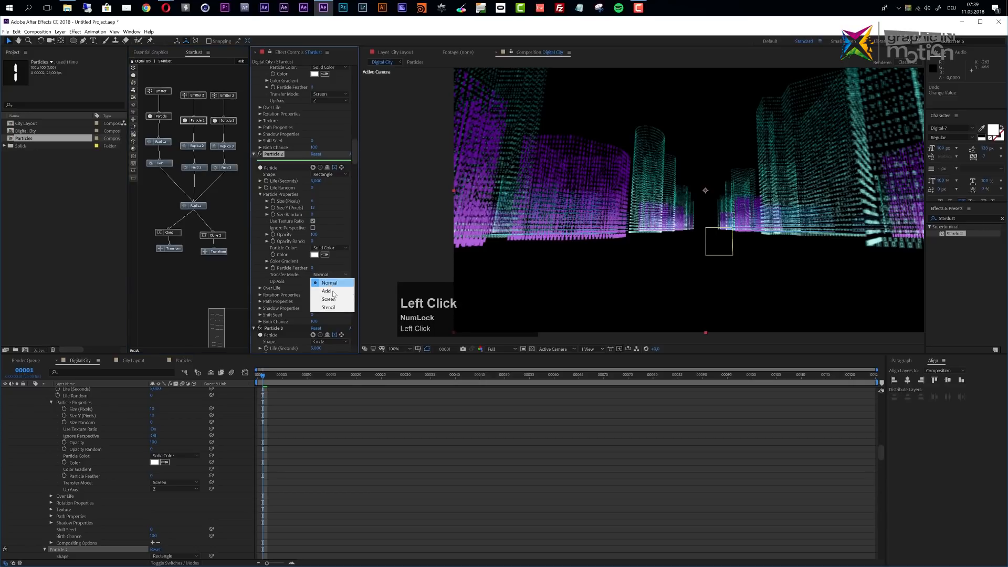
left_click(333, 301)
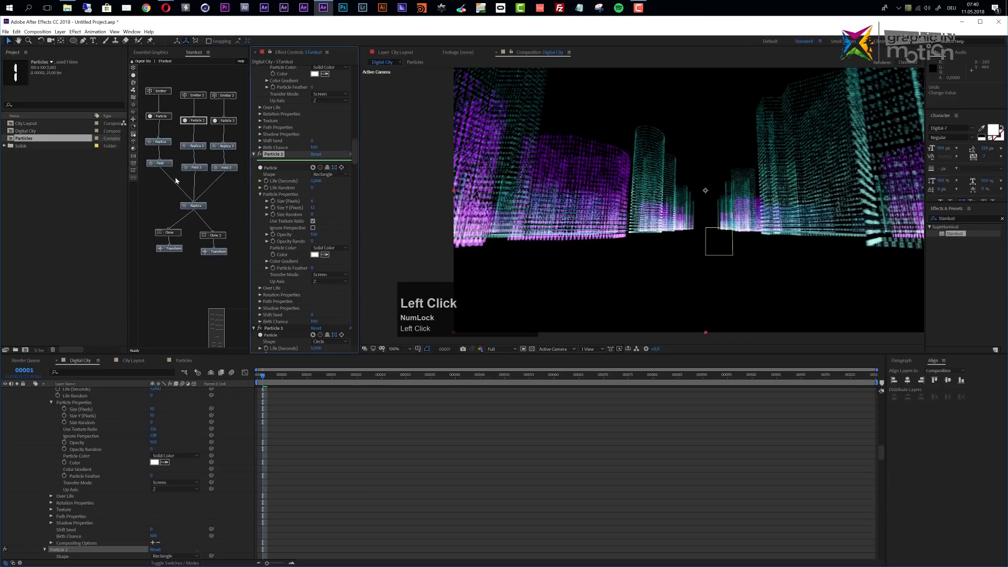
- Set the Particle 3 node's Transfer Mode to Screen and check the blended buildings
left_click(226, 122)
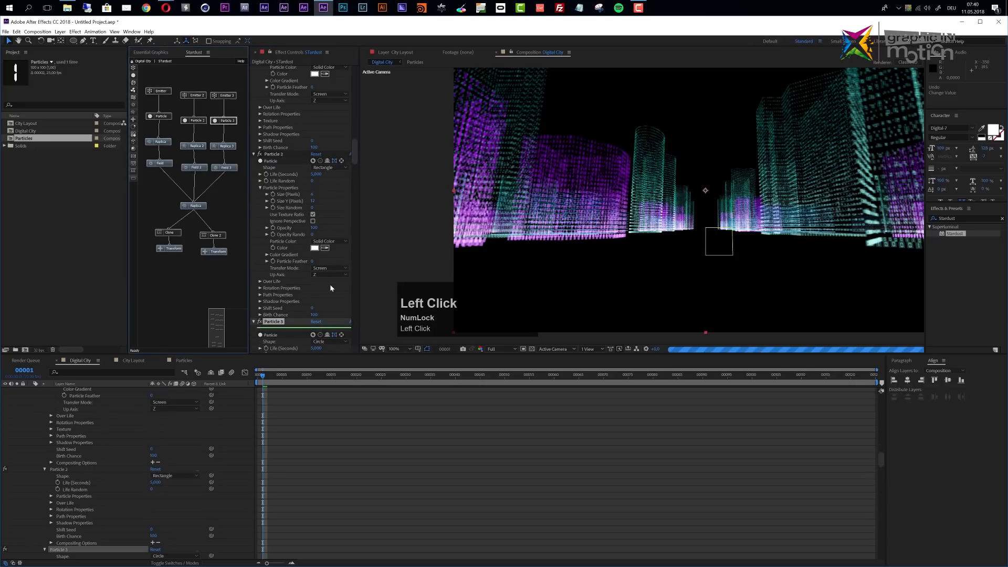
scroll(331, 289, "down", 1)
scroll(331, 290, "down", 4)
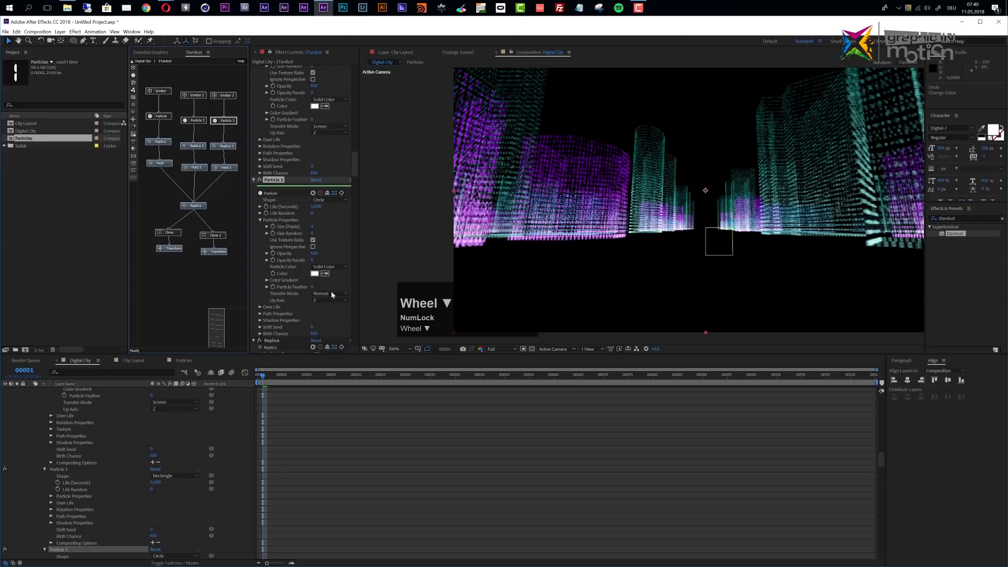
left_click(331, 292)
left_click(329, 317)
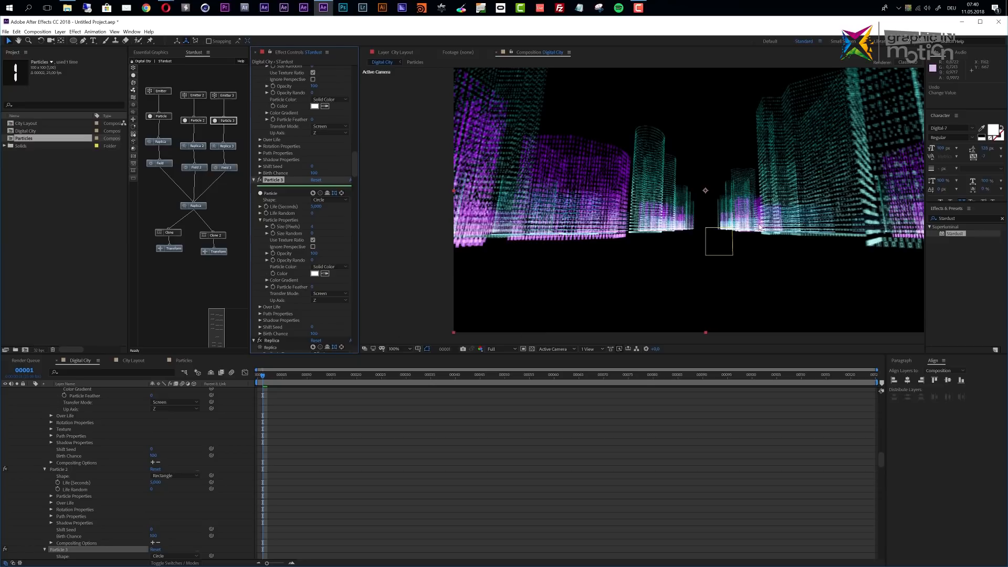
scroll(760, 227, "down", 2)
scroll(761, 229, "up", 2)
scroll(718, 235, "down", 2)
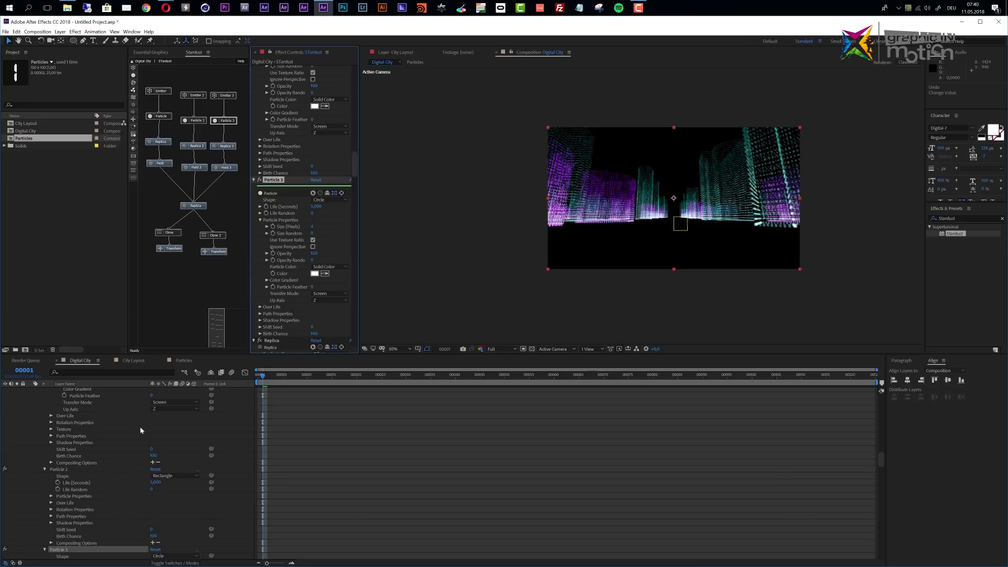
- Set Camera 1's X Rotation to 15° and go to frame 0
scroll(139, 426, "up", 15)
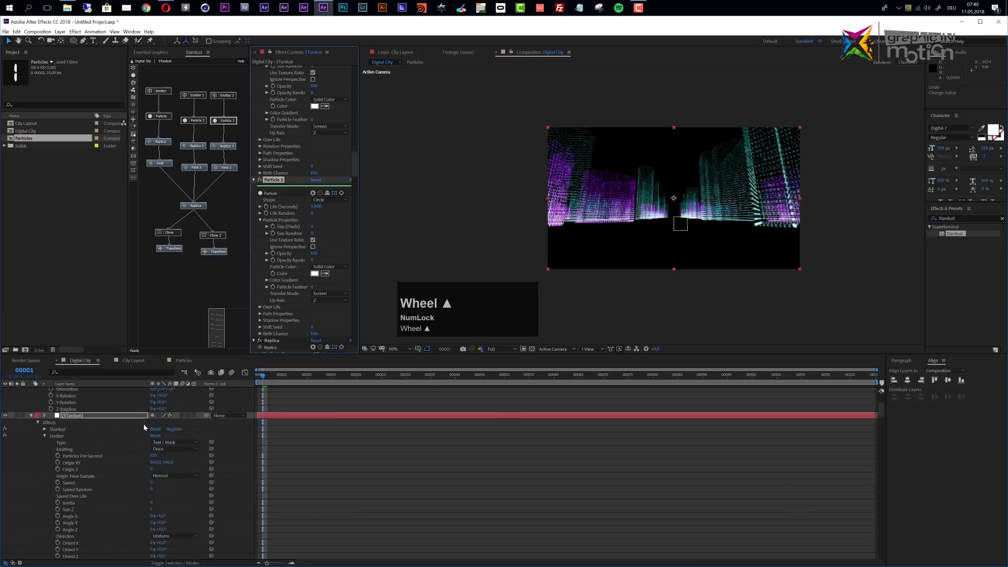
scroll(144, 424, "up", 2)
left_click(75, 405)
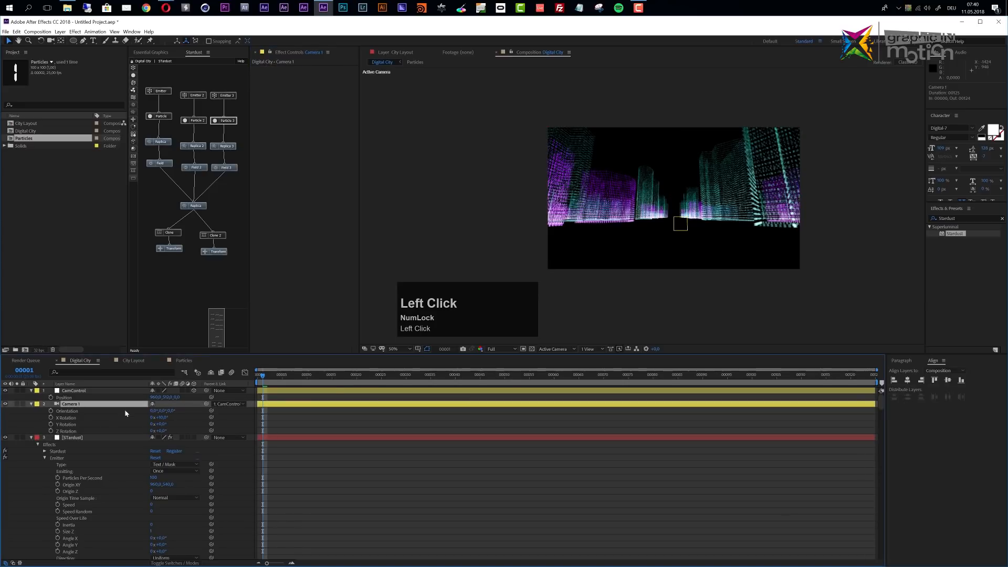
type("12")
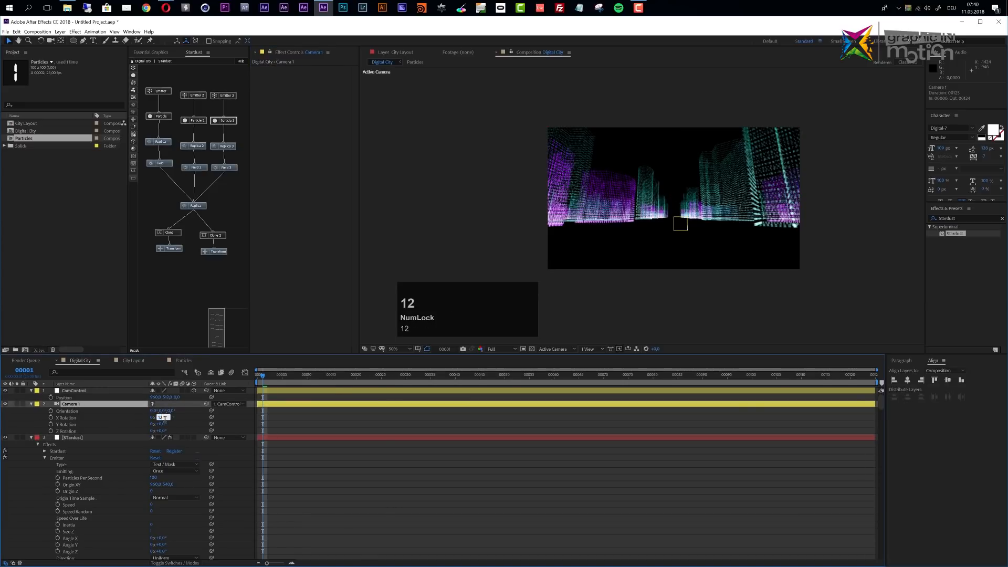
key("Return")
left_click(159, 418)
type("15")
key("Return")
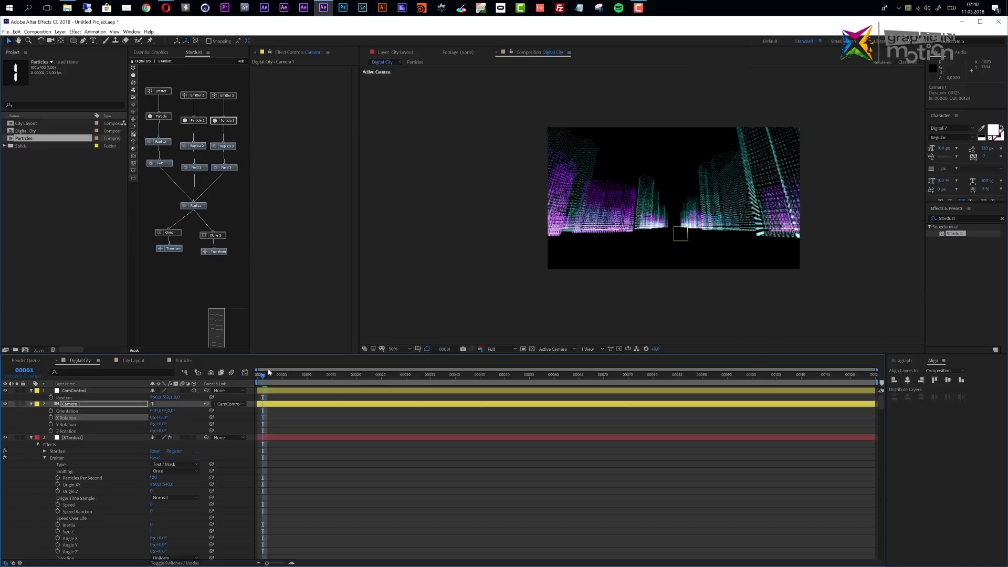
key("Page_Up")
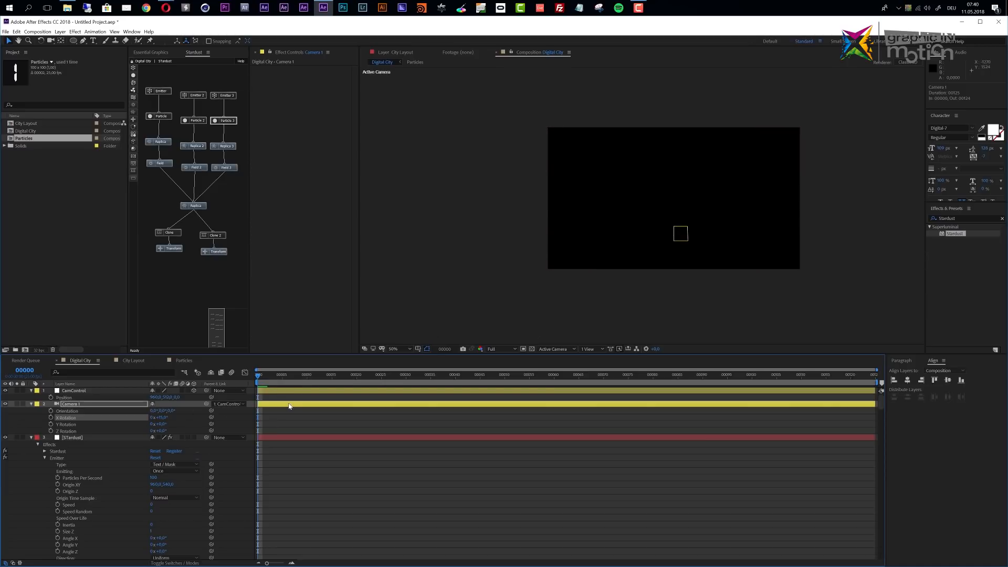
- Start the work area at frame 1 and separate the dimensions of Camera 1's Position property
key("Page_Down")
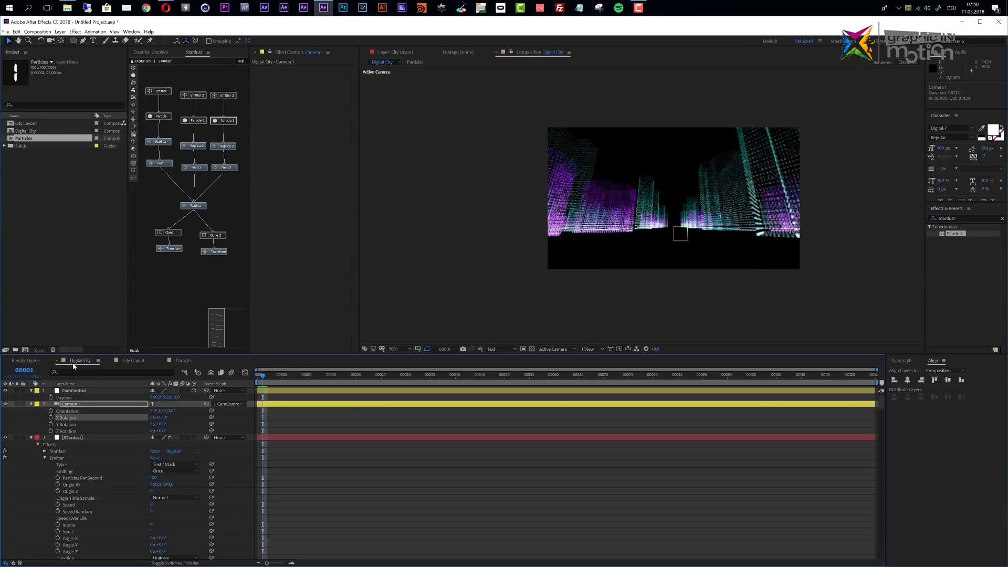
key("b")
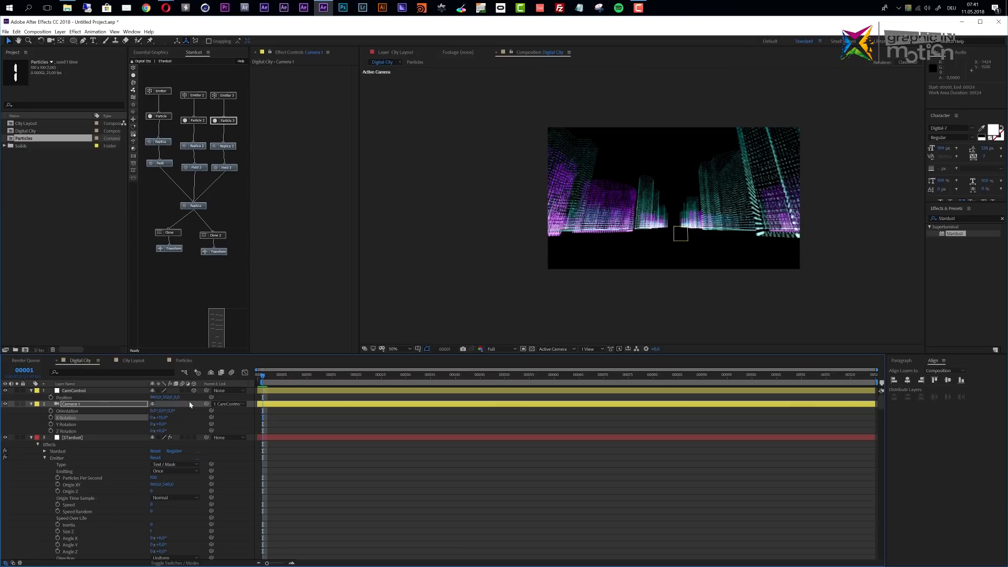
left_click(68, 405)
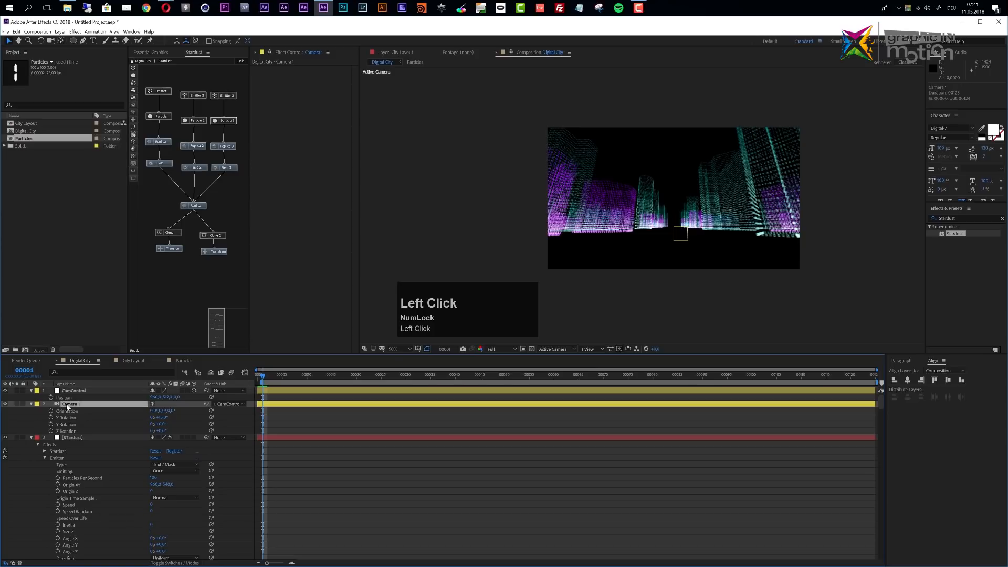
key("p")
left_click(70, 411)
right_click(71, 413)
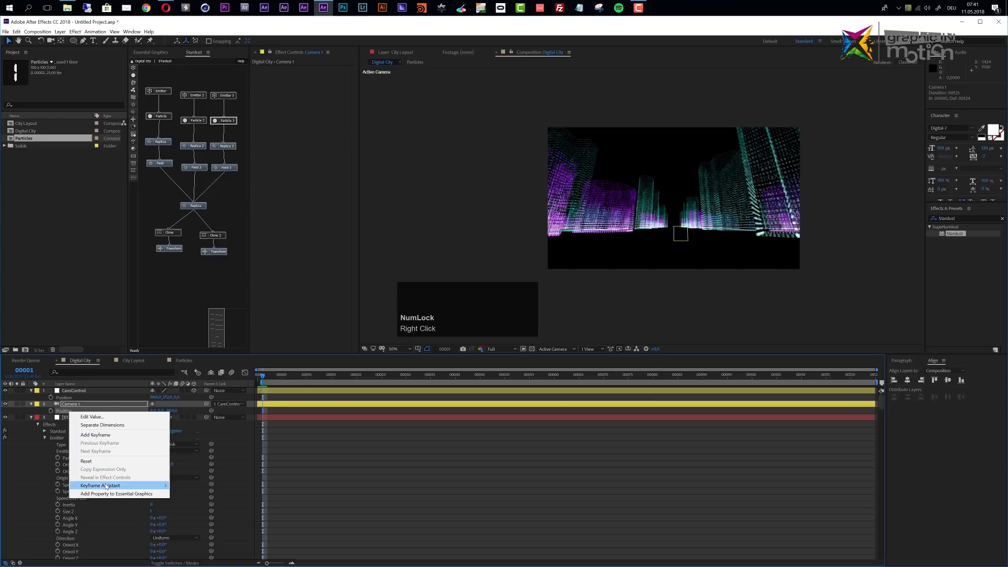
left_click(102, 426)
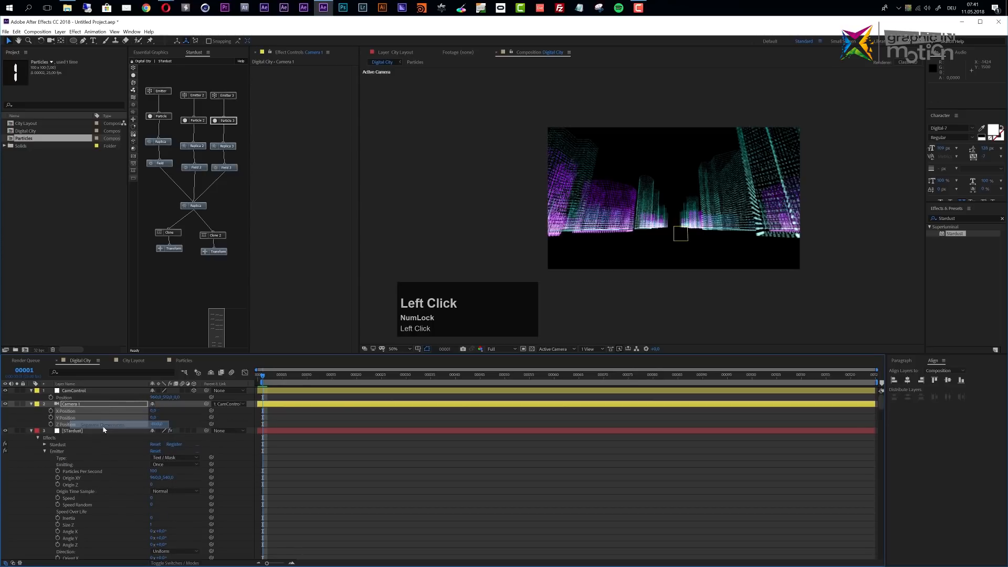
left_click(38, 418)
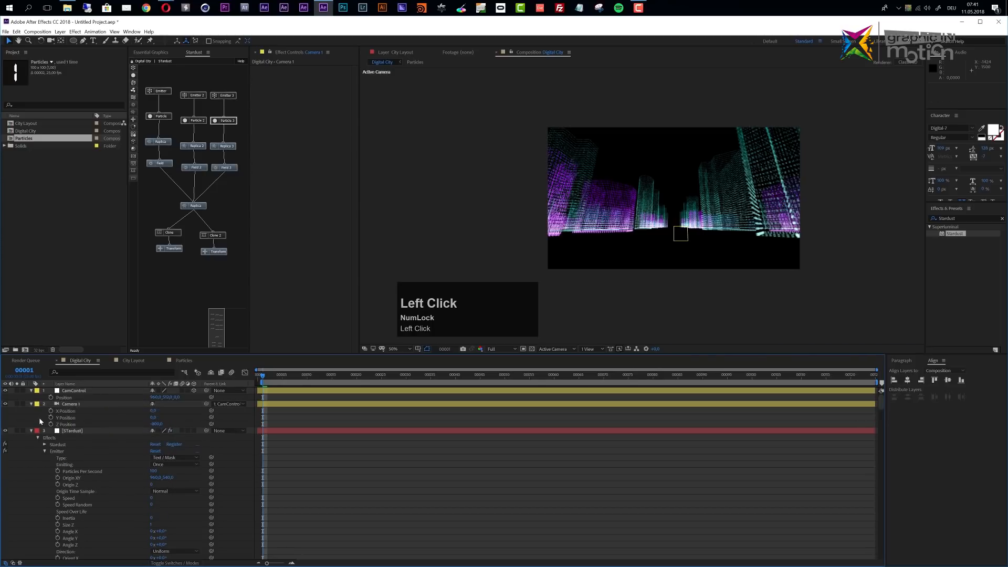
- Keyframe Camera 1's Z Position at frame 1 and add 2000 to its value at frame 124
left_click(66, 425)
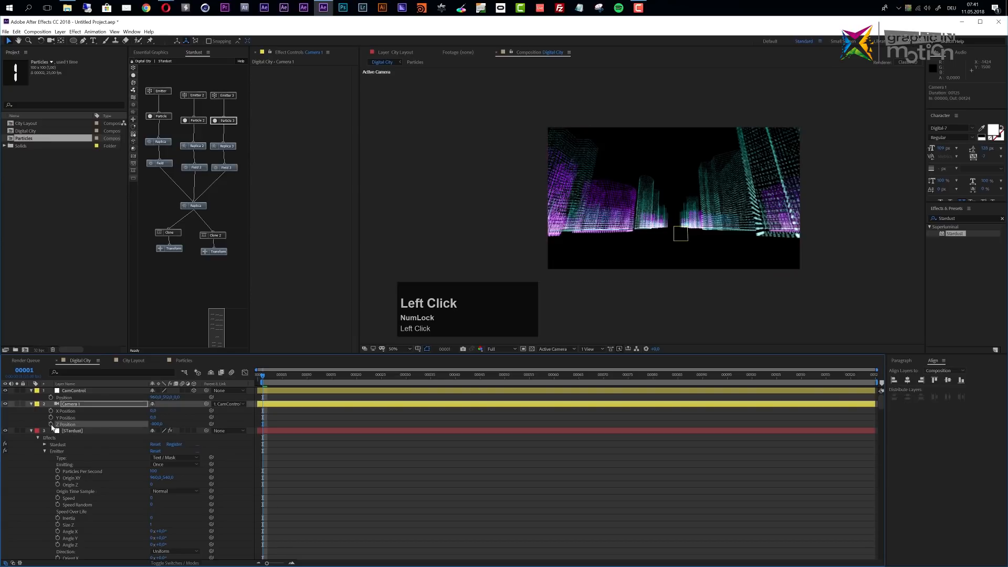
left_click(51, 424)
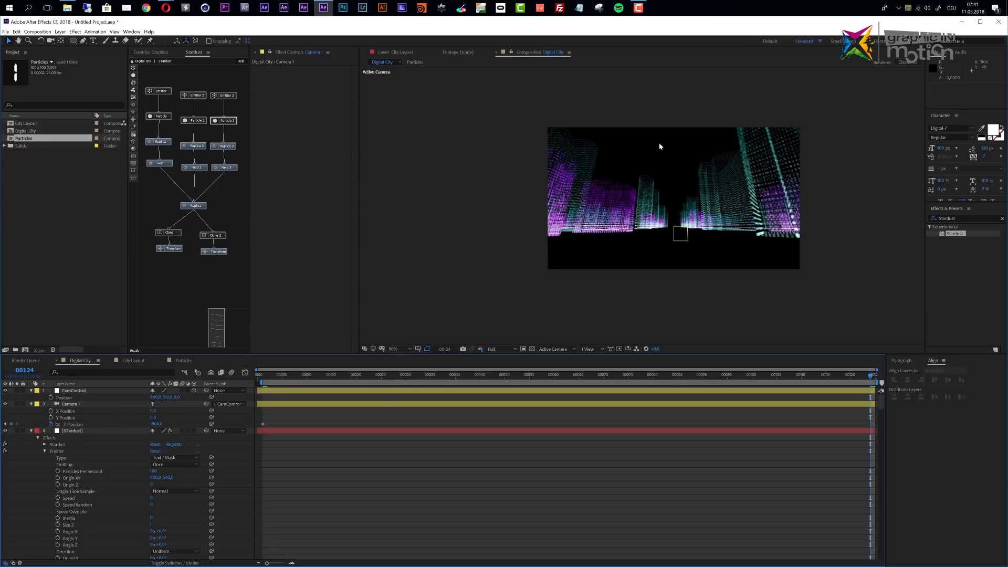
left_click(156, 423)
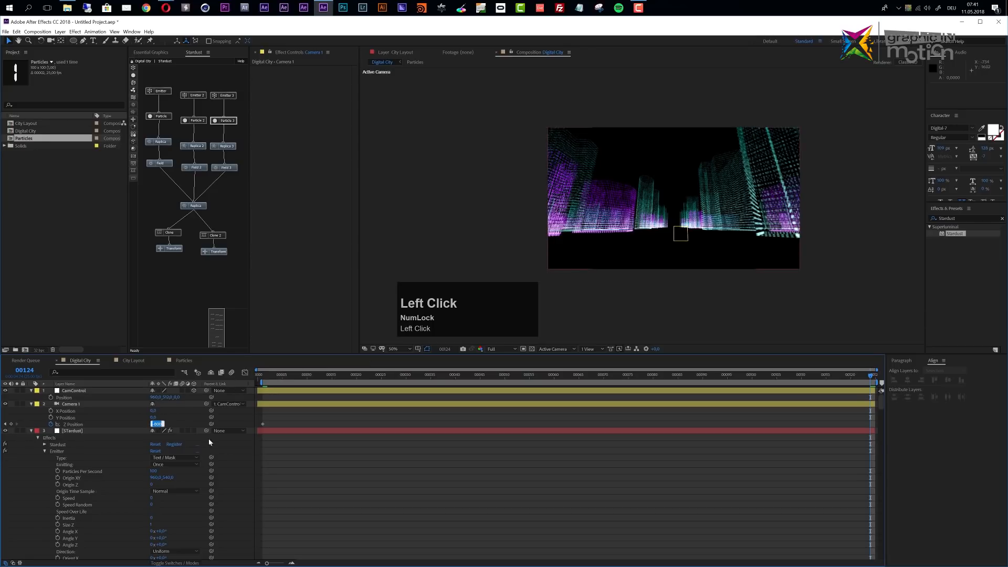
key("Right")
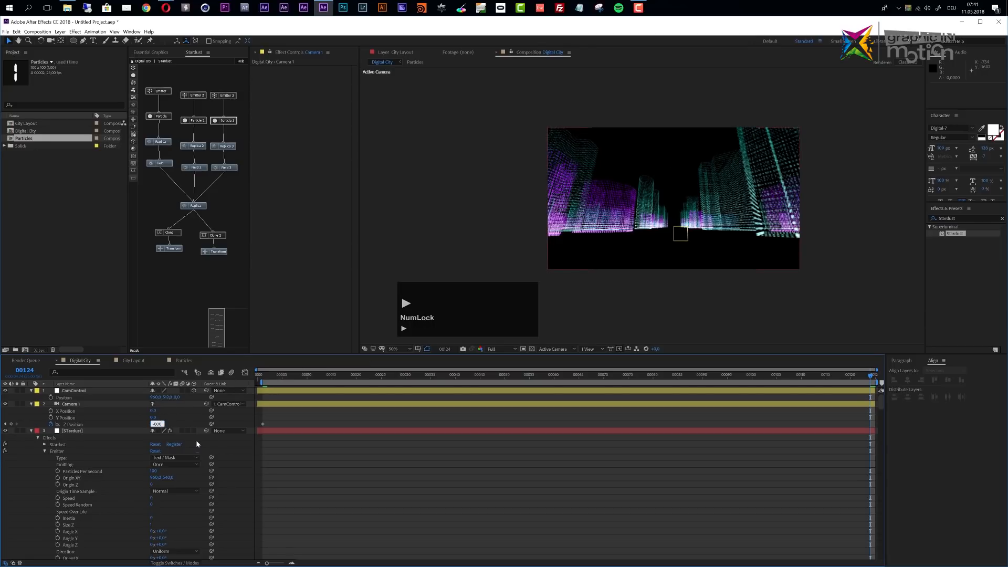
type("+2000")
key("Return")
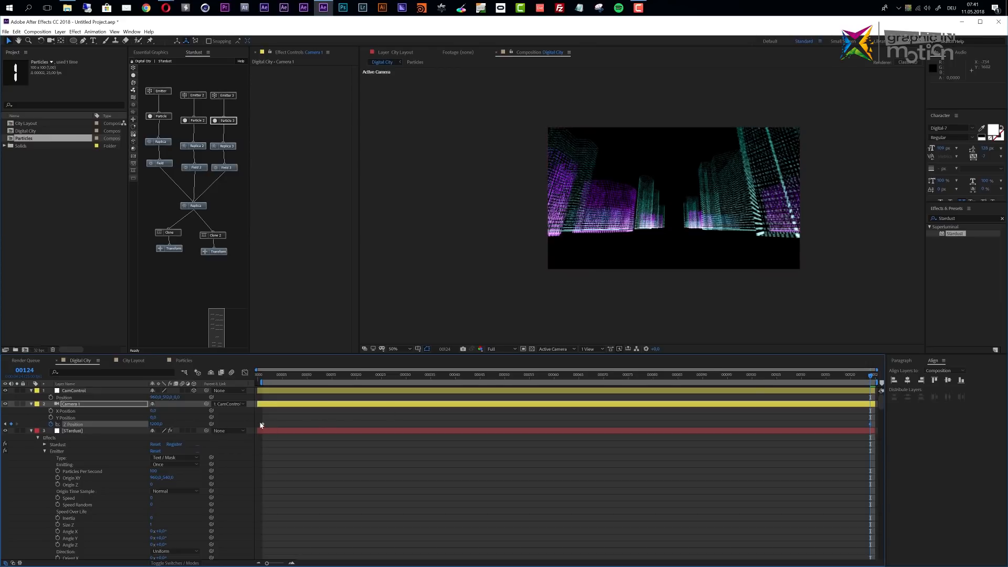
- Jump back and forth between Camera 1's two Z Position keyframes to compare the distant buildings at the start and end
mouse_move(263, 425)
key("j")
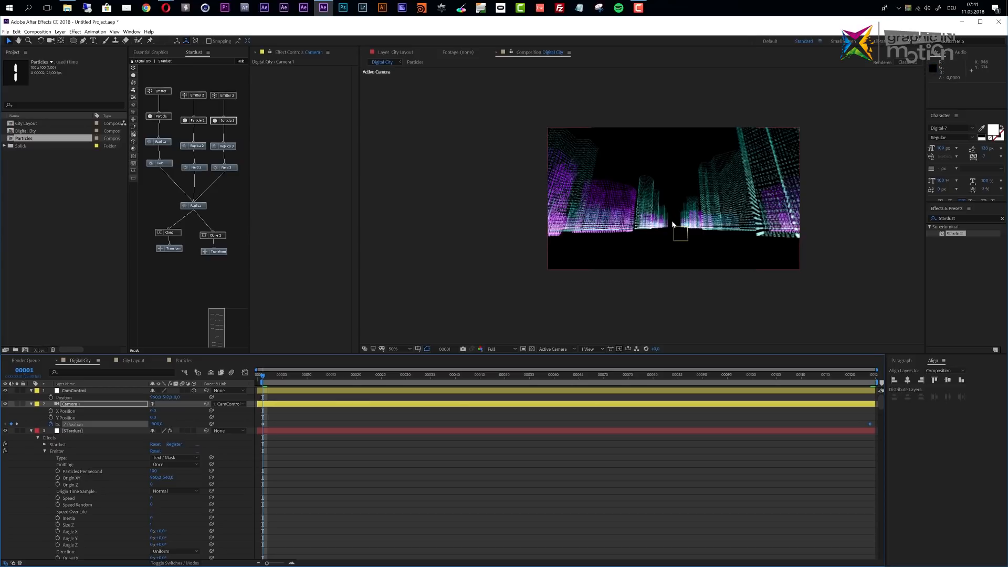
key("k")
key("j")
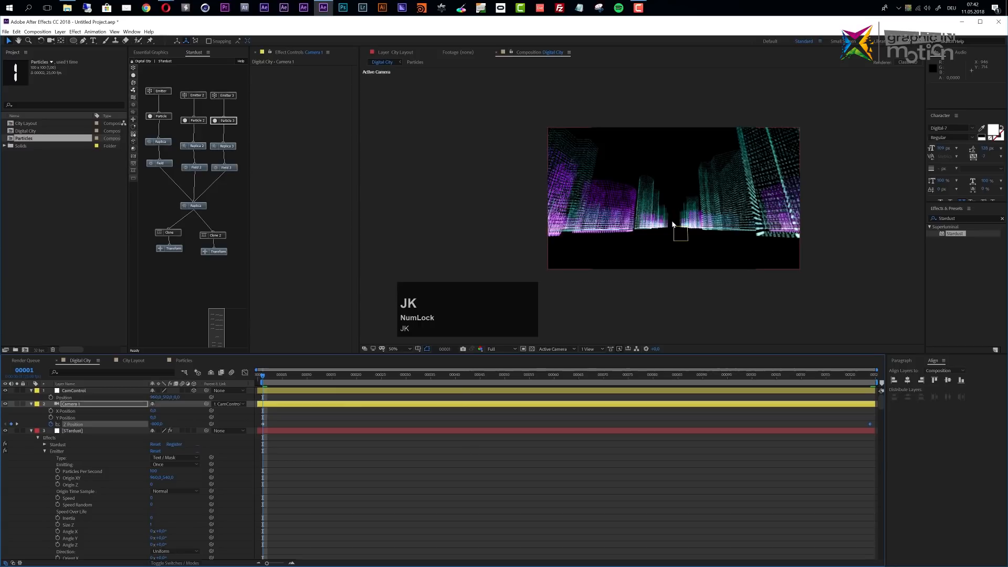
key("k")
key("j")
key("j")
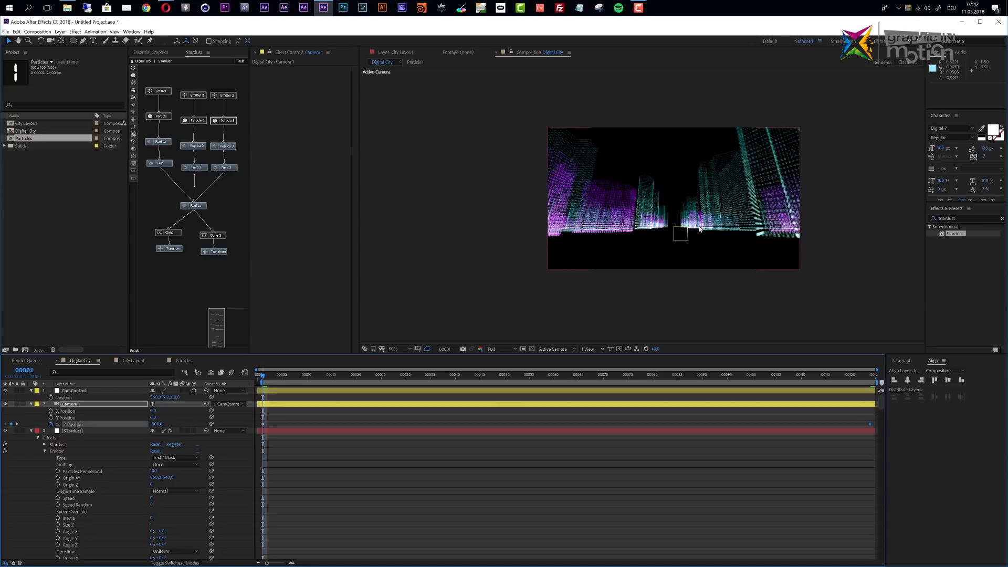
key("k")
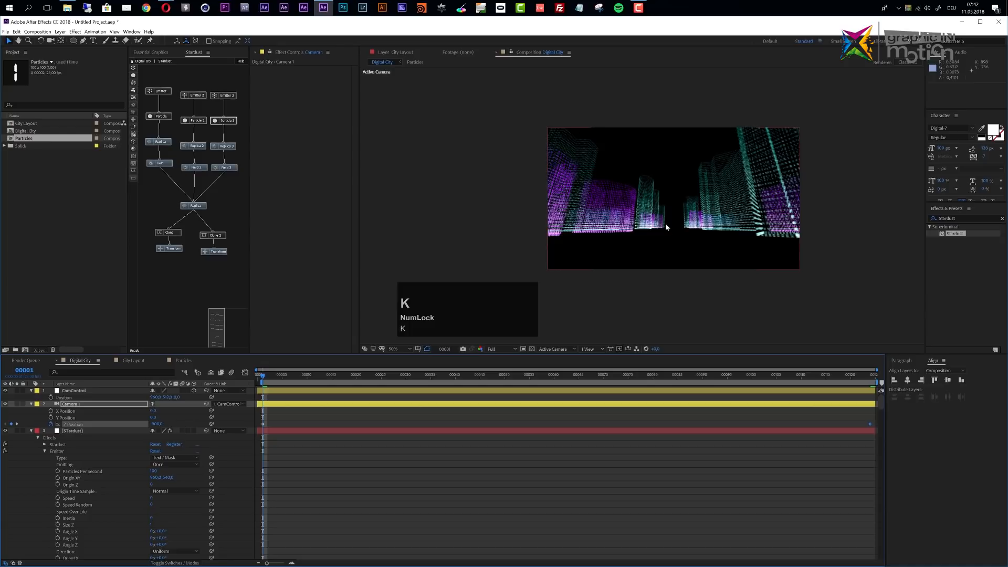
key("j")
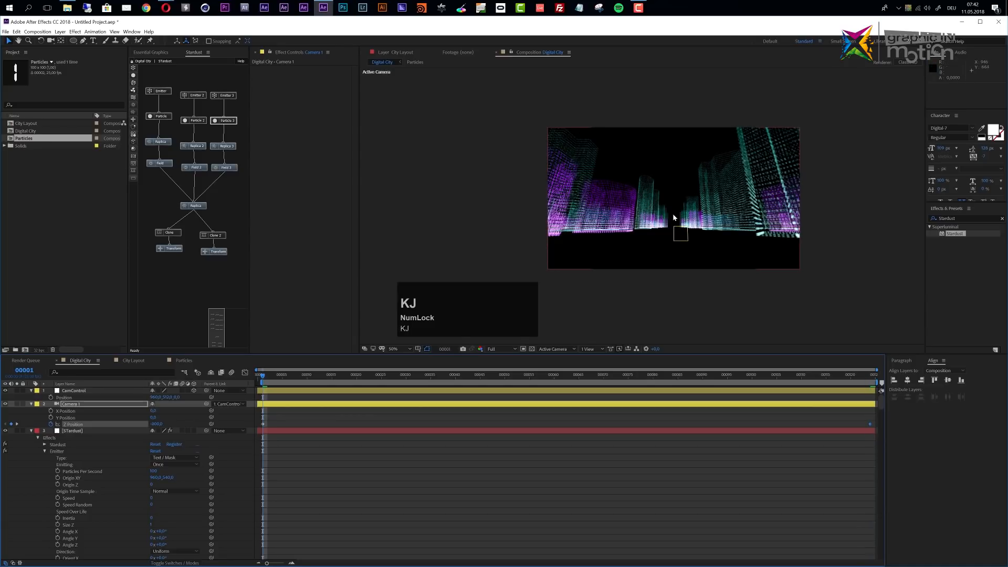
- Inspect the far end of the city up close and open the Clipping options in Stardust's Render Settings
scroll(678, 215, "up", 2)
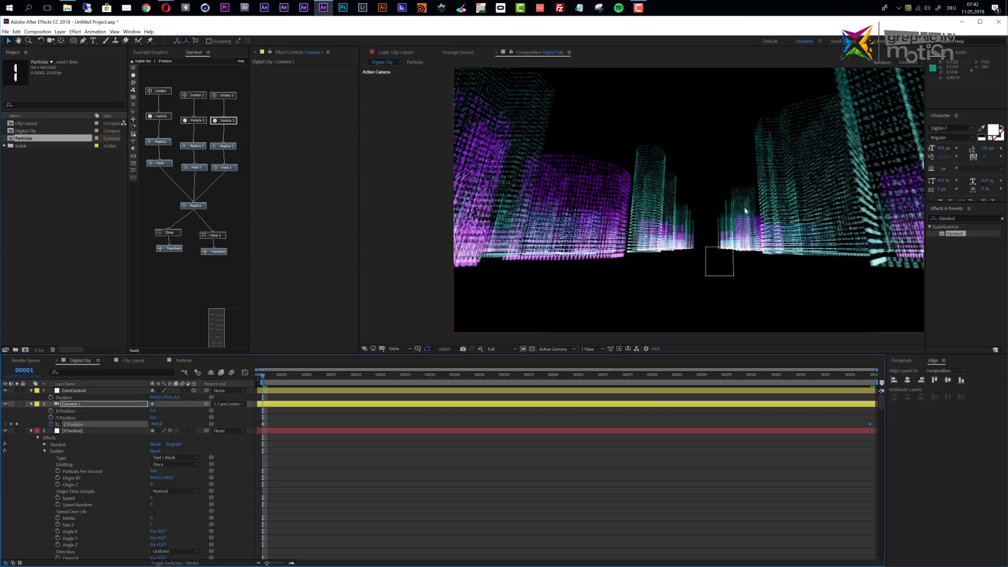
left_click(81, 430)
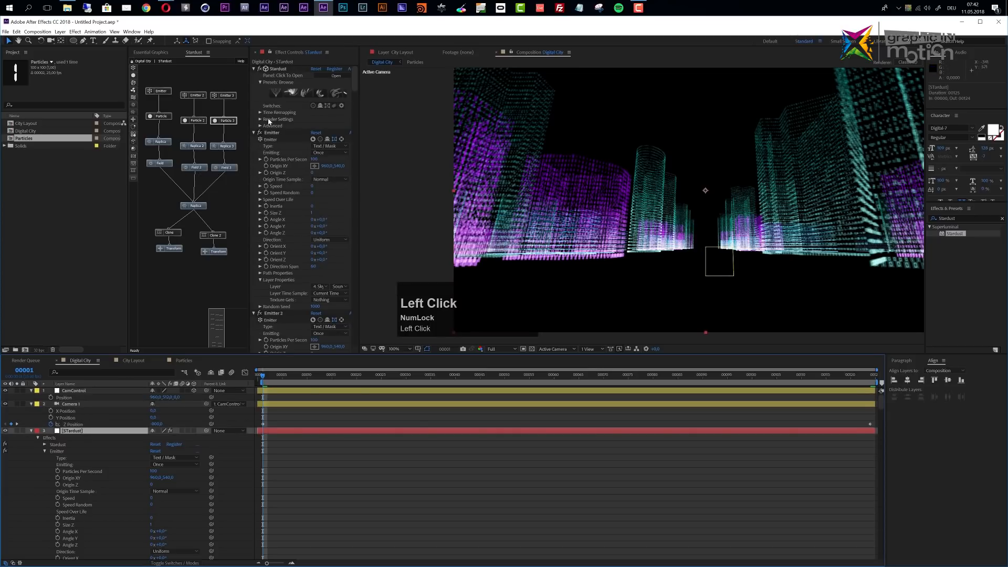
left_click(261, 121)
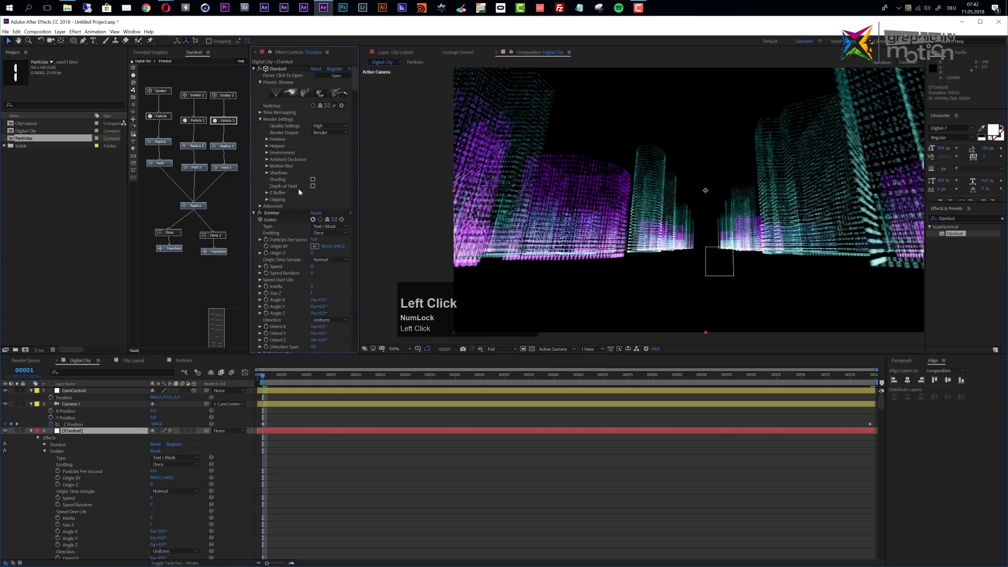
left_click(267, 201)
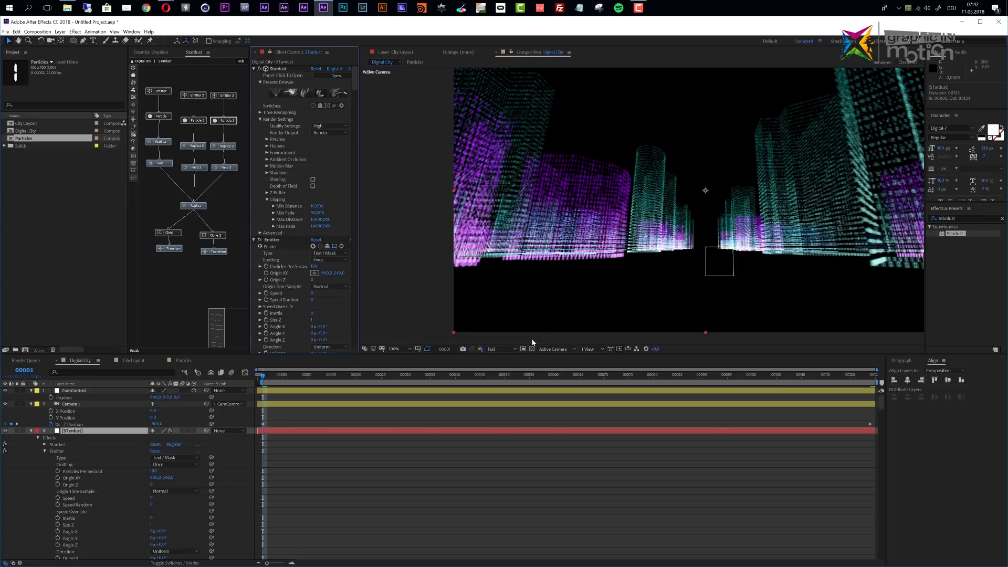
- Switch the composition view to Custom View 1 and examine the whole city layout from above at an angle
left_click(554, 349)
left_click(574, 432)
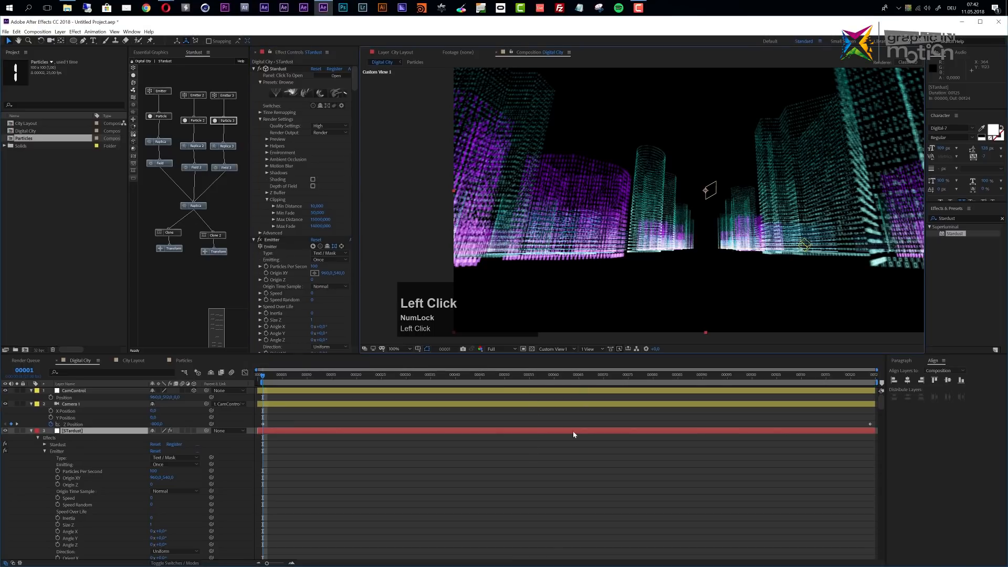
scroll(626, 274, "down", 2)
key("c")
key("c")
key("c")
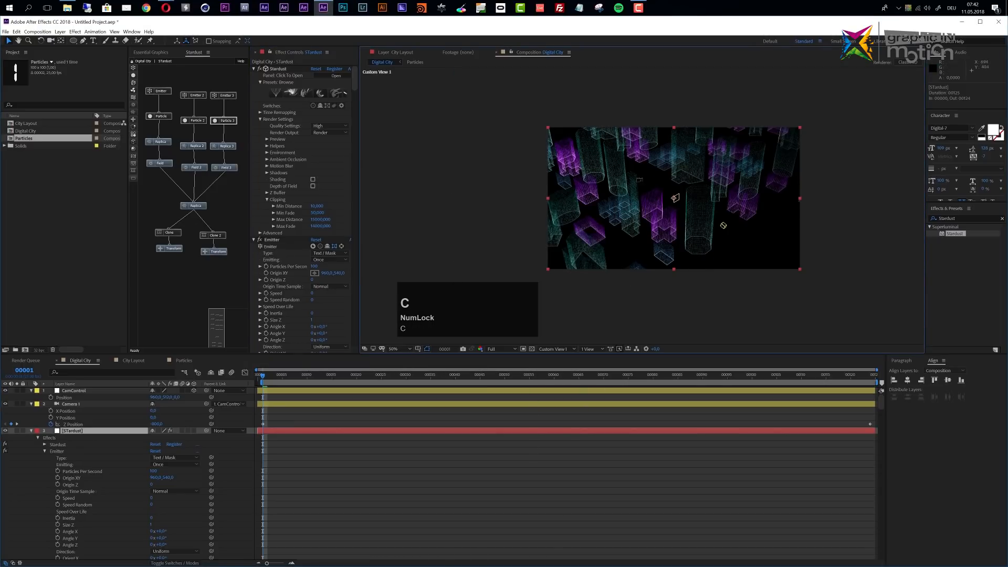
key("c")
mouse_move(723, 225)
left_mouse_down()
mouse_move(697, 211)
mouse_move(723, 231)
left_mouse_up()
key("c")
key("c")
key("c")
left_click_drag(661, 219, 688, 241)
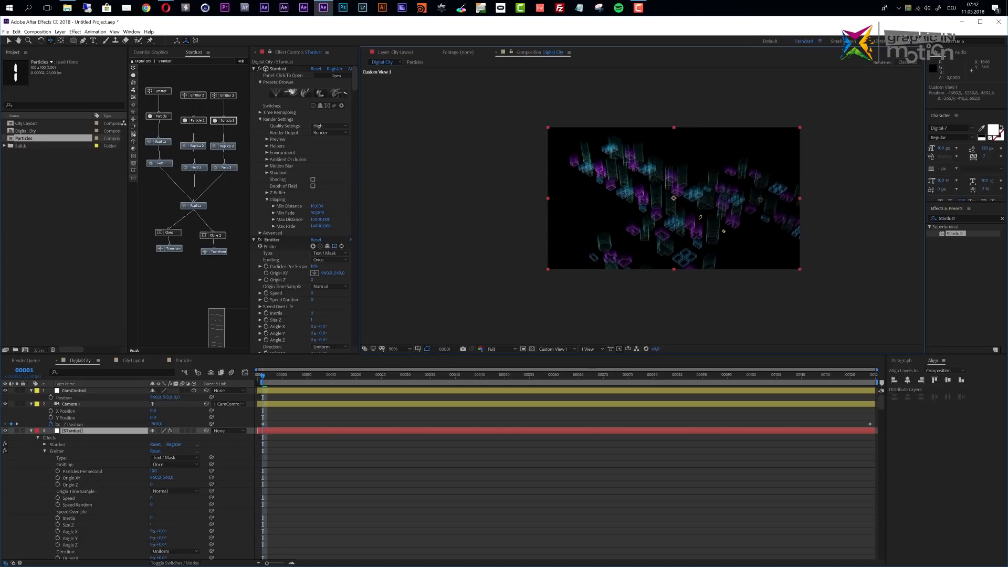
- Set Position Z to -4000 on the Transform node attached to the first Clone
left_click(176, 234)
scroll(284, 309, "down", 2)
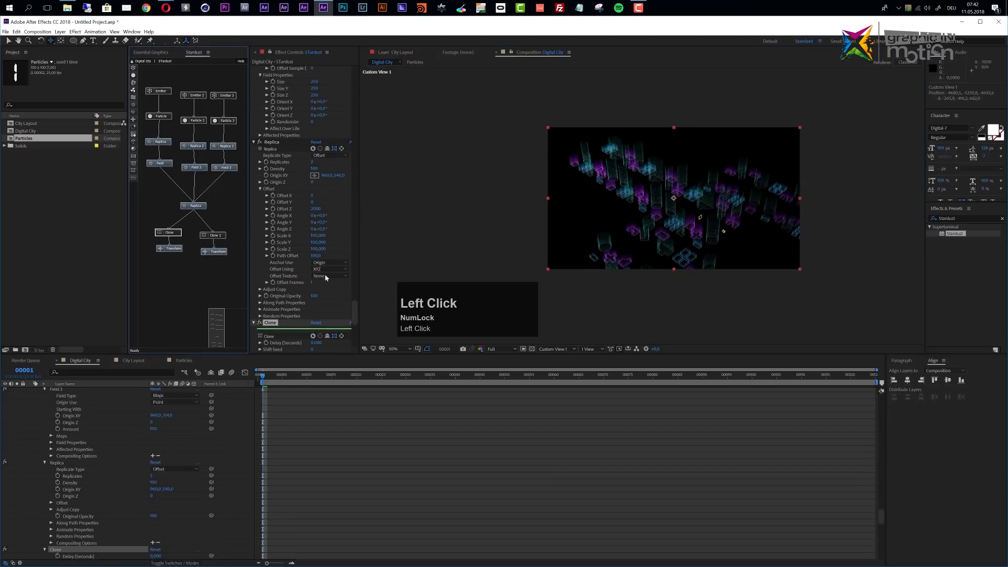
scroll(284, 309, "down", 2)
left_click(176, 250)
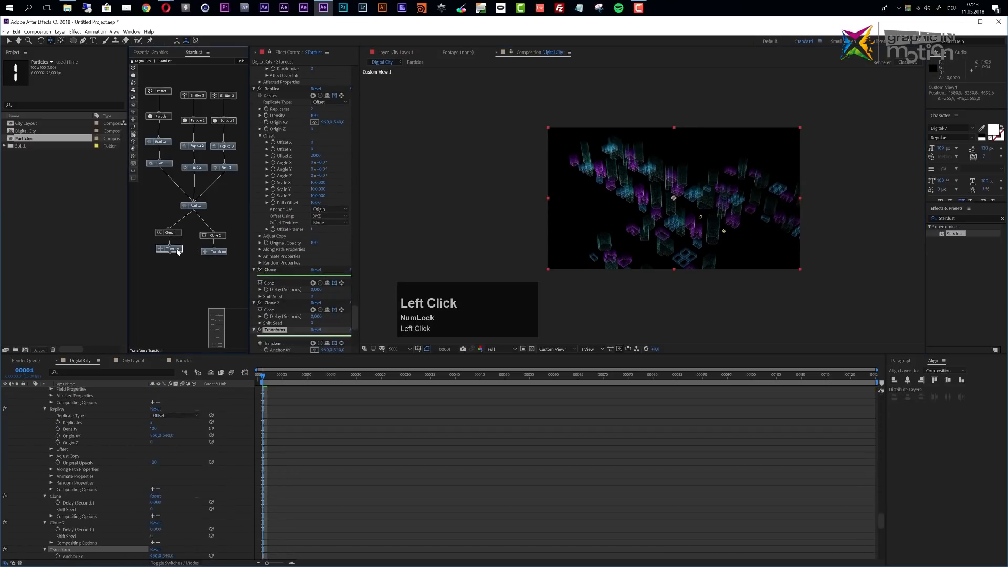
scroll(336, 308, "down", 3)
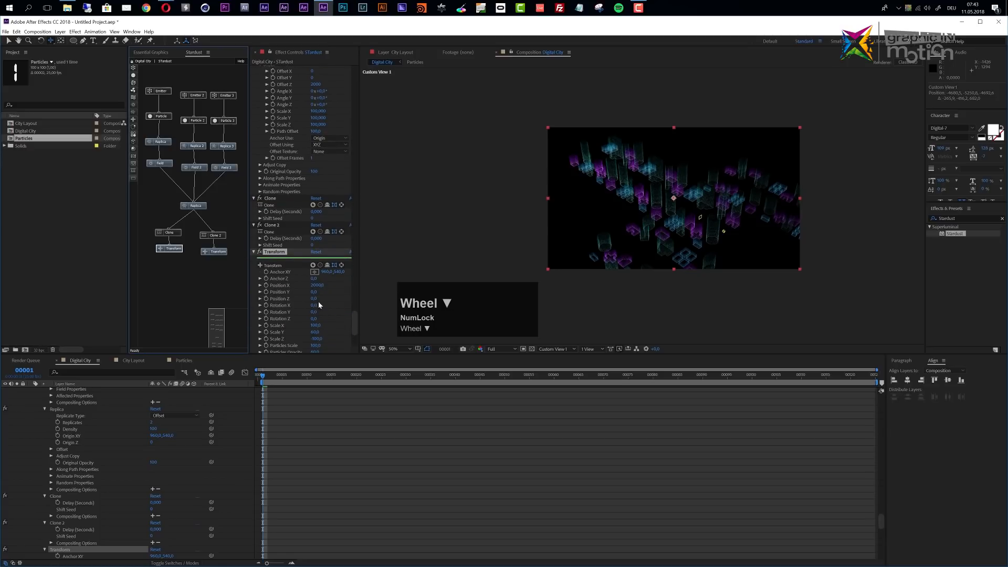
mouse_move(315, 300)
left_mouse_down()
mouse_move(341, 299)
mouse_move(314, 298)
left_mouse_up()
left_click(315, 299)
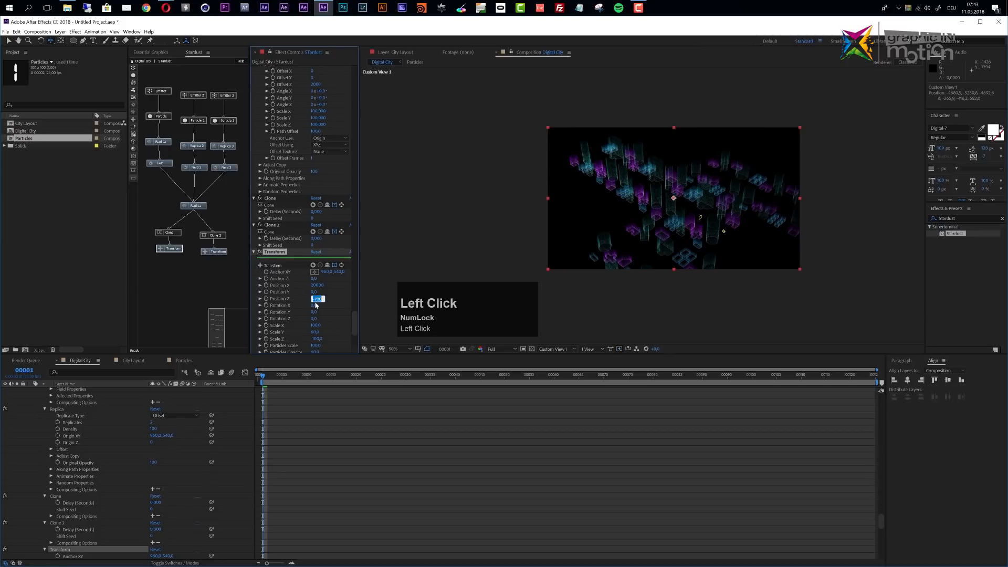
type("-4000")
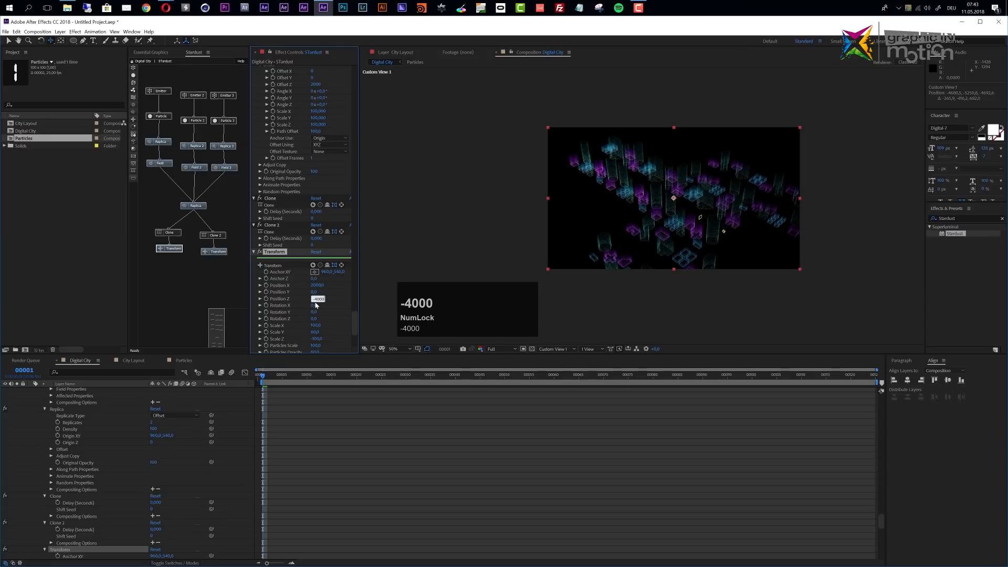
key("Return")
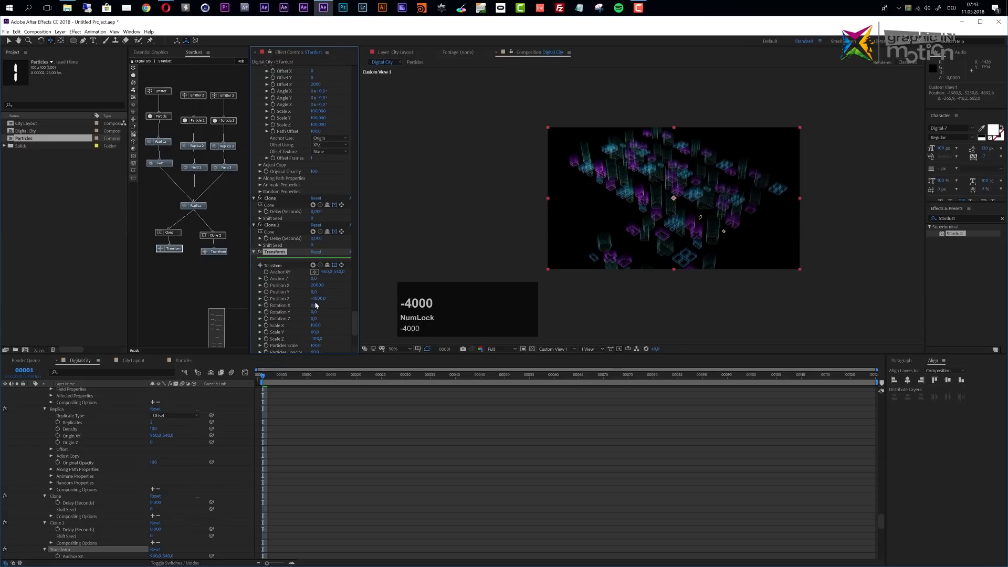
- Set Position Z of the Transform 2 node under Clone 2 to -4000
left_click(215, 252)
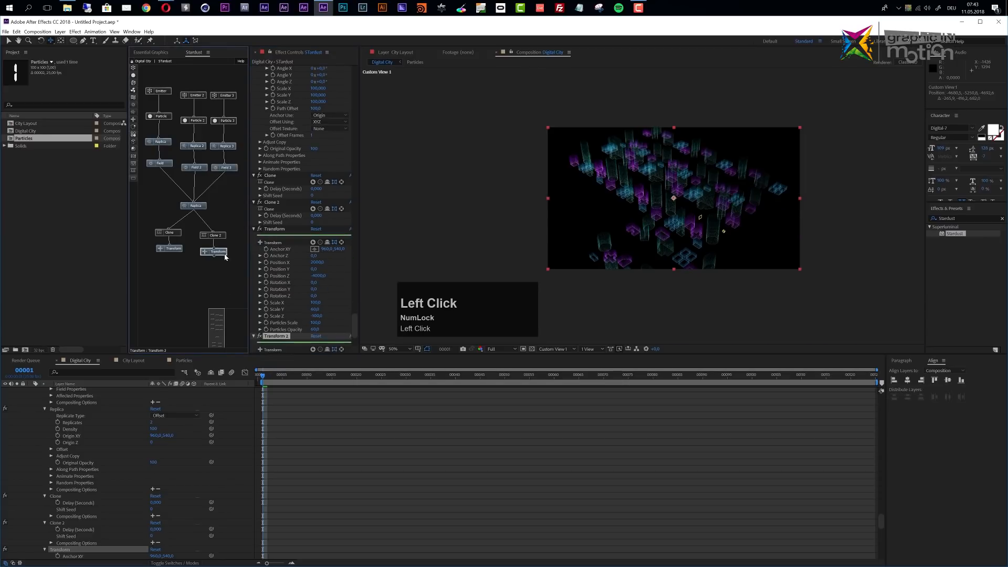
scroll(303, 306, "down", 3)
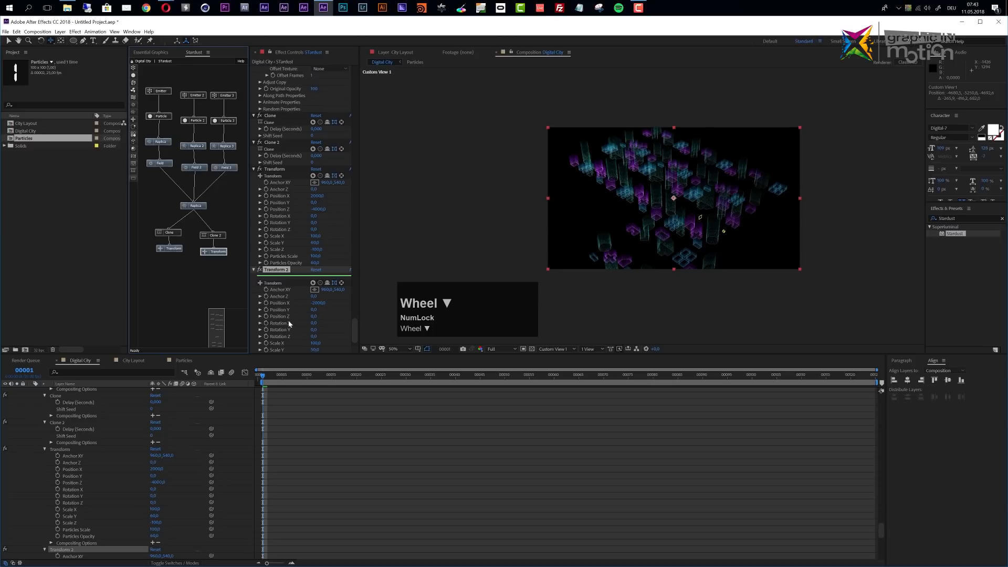
left_click(313, 317)
type("-4000")
key("Return")
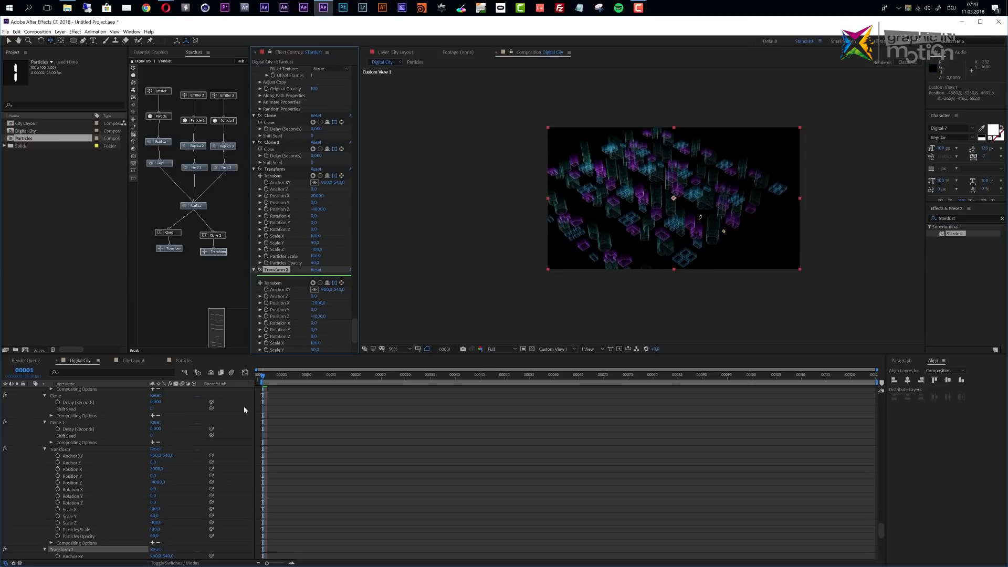
- Select the STardust layer, bring its Clipping settings into view, and check the layout at the camera's last and first keyframes
scroll(156, 411, "up", 2)
scroll(156, 411, "up", 6)
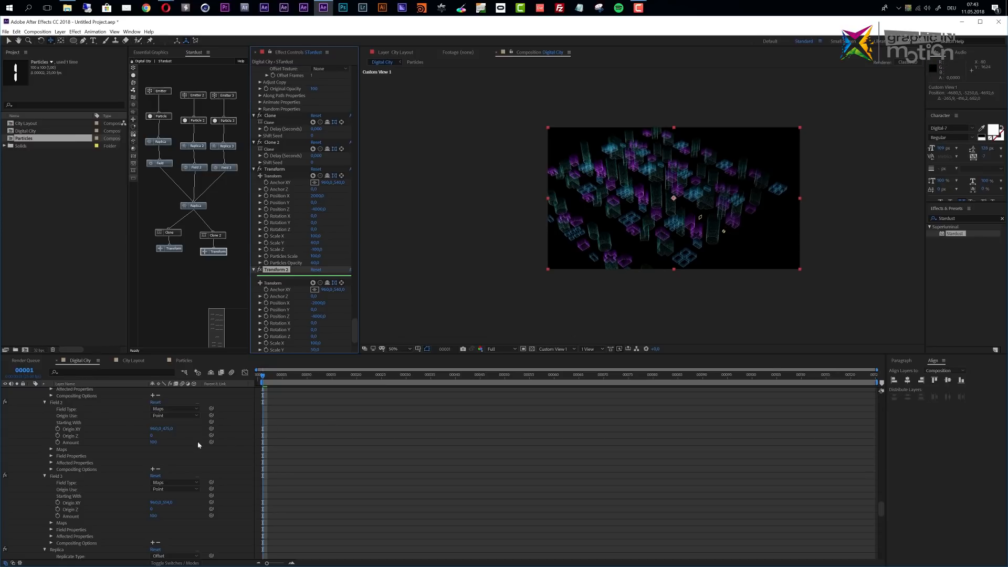
scroll(198, 441, "up", 8)
scroll(110, 416, "up", 12)
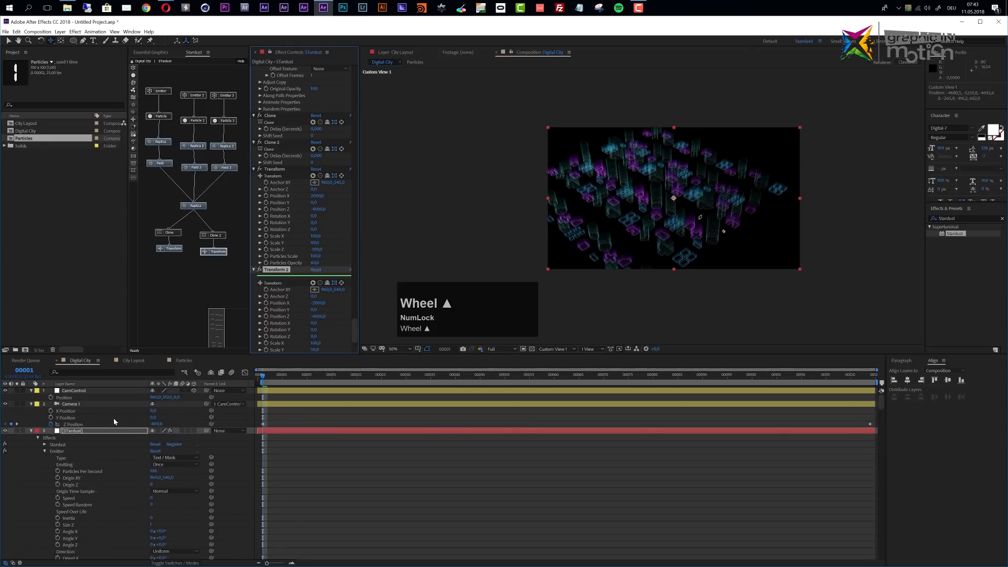
left_click(81, 431)
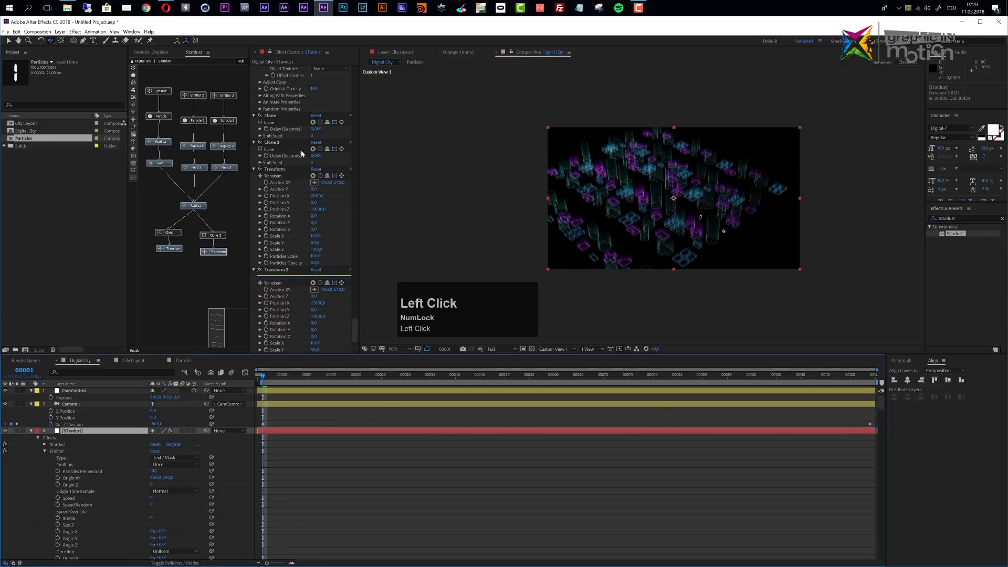
scroll(338, 323, "up", 4)
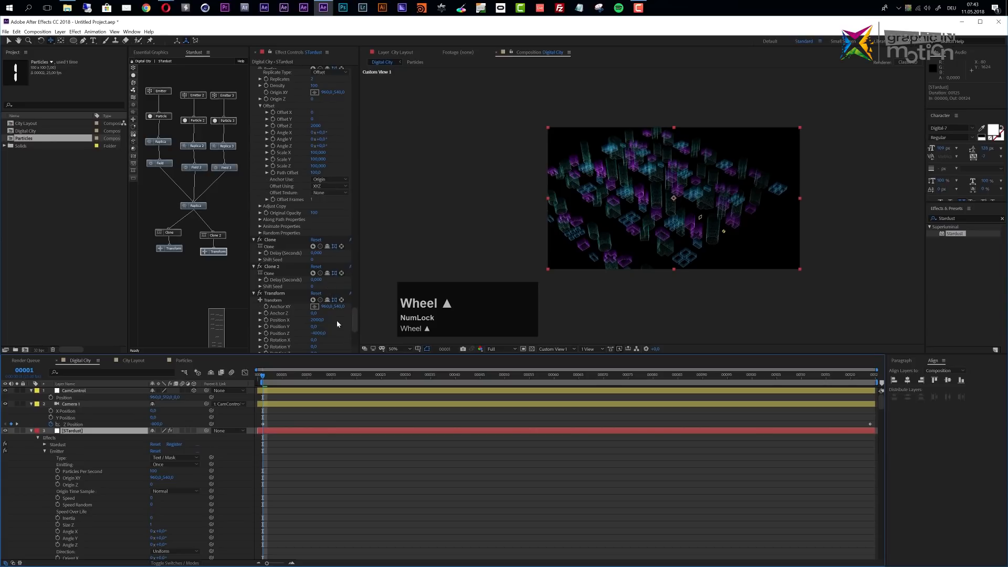
left_click_drag(354, 322, 380, 70)
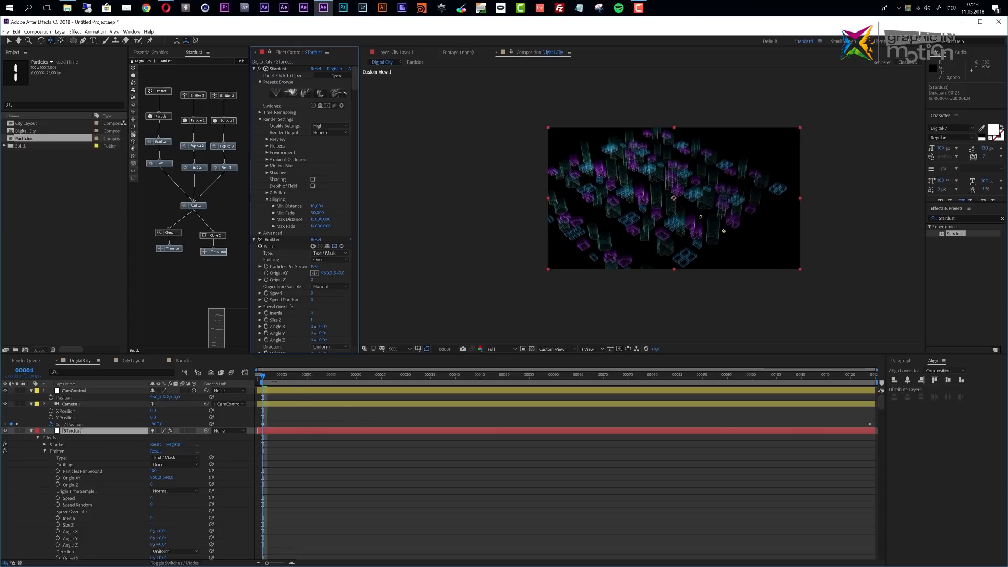
left_click(264, 376)
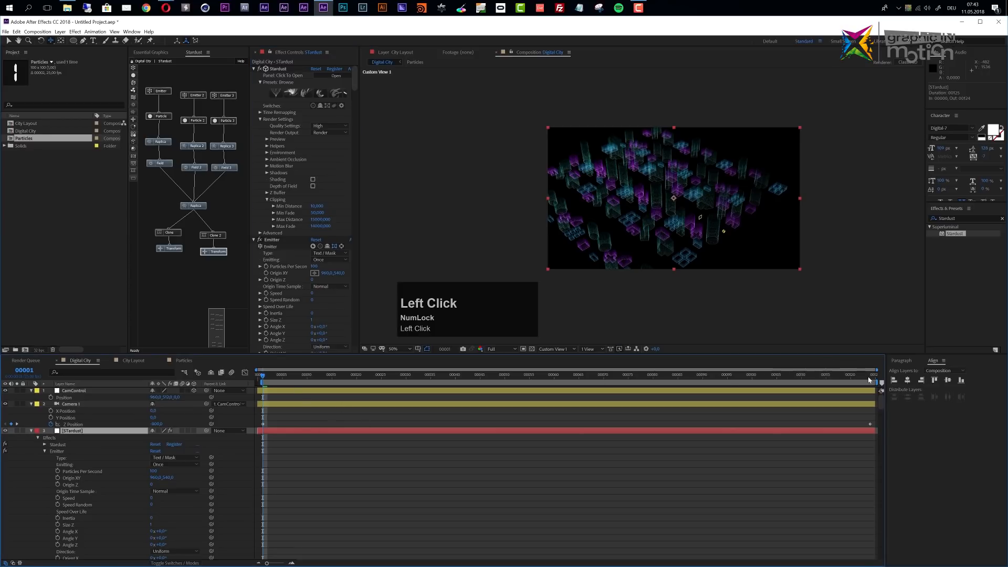
left_click(869, 375)
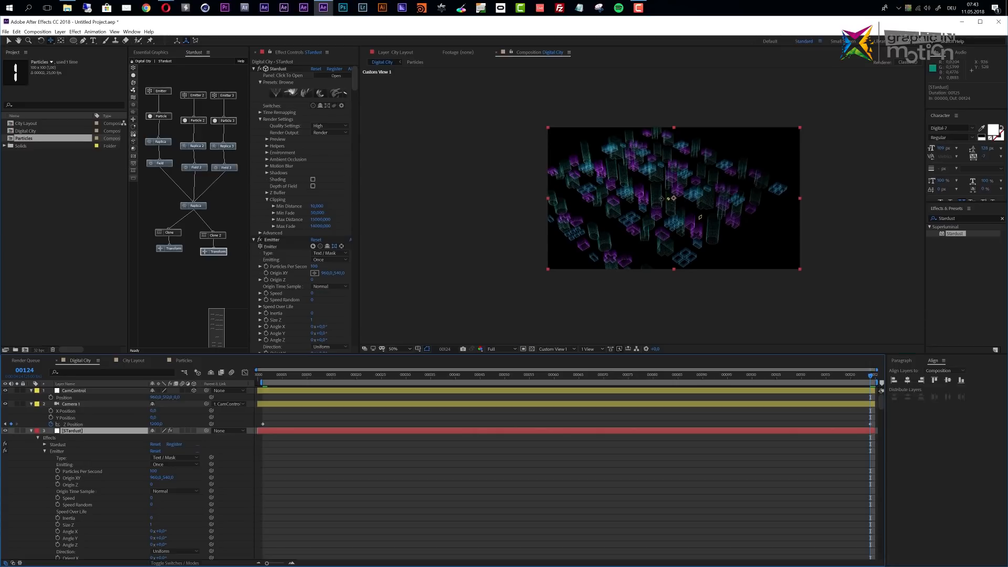
left_click(266, 376)
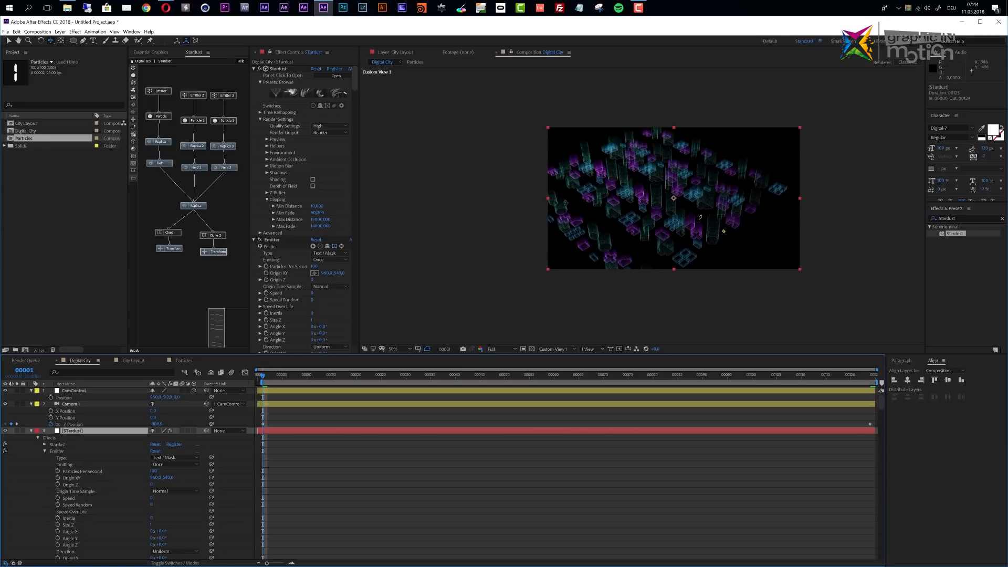
- Set the Clipping Max Distance to 4000 and Max Fade to 2000 in Stardust's Render Settings
left_click(319, 220)
type("4")
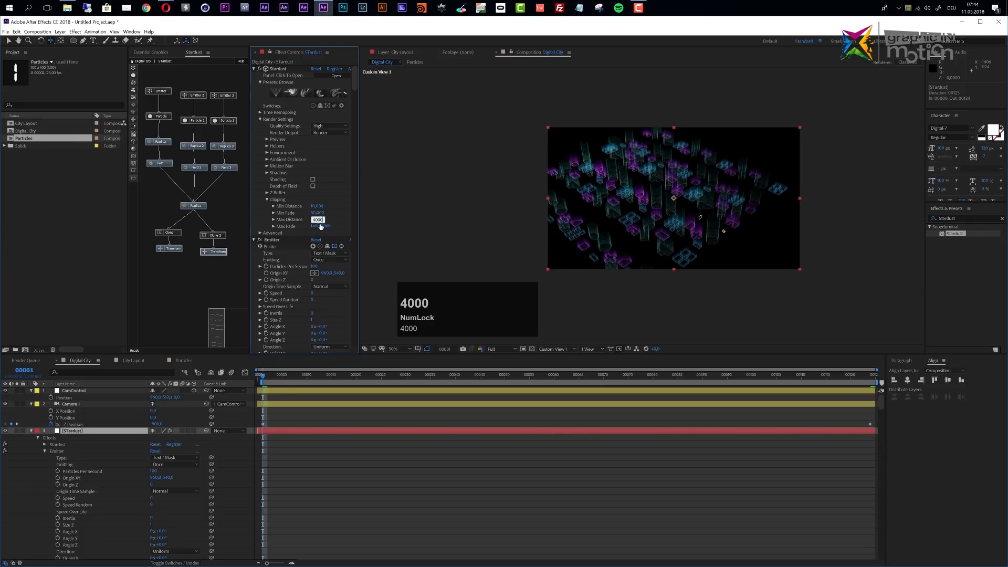
type("000")
left_click(319, 227)
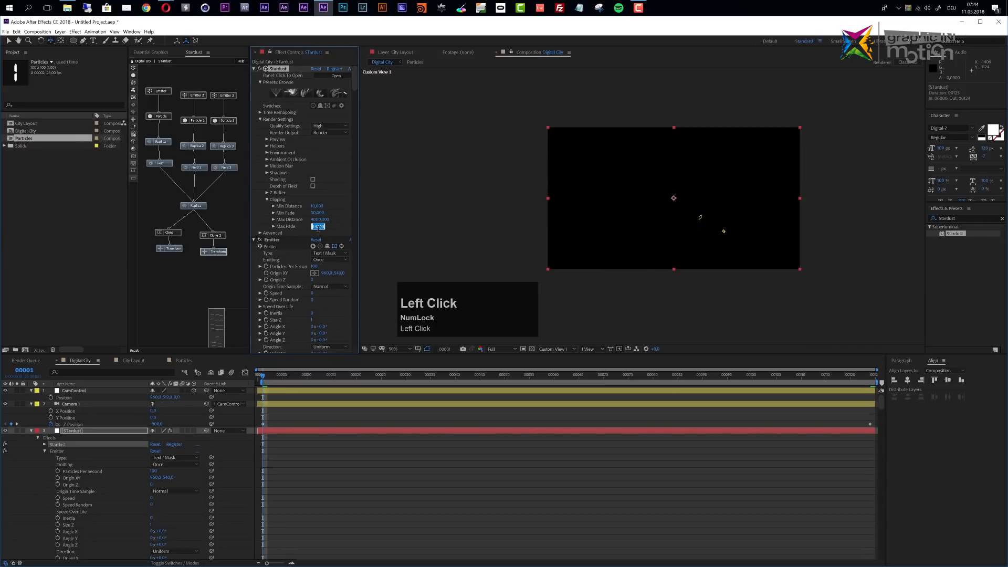
type("2000")
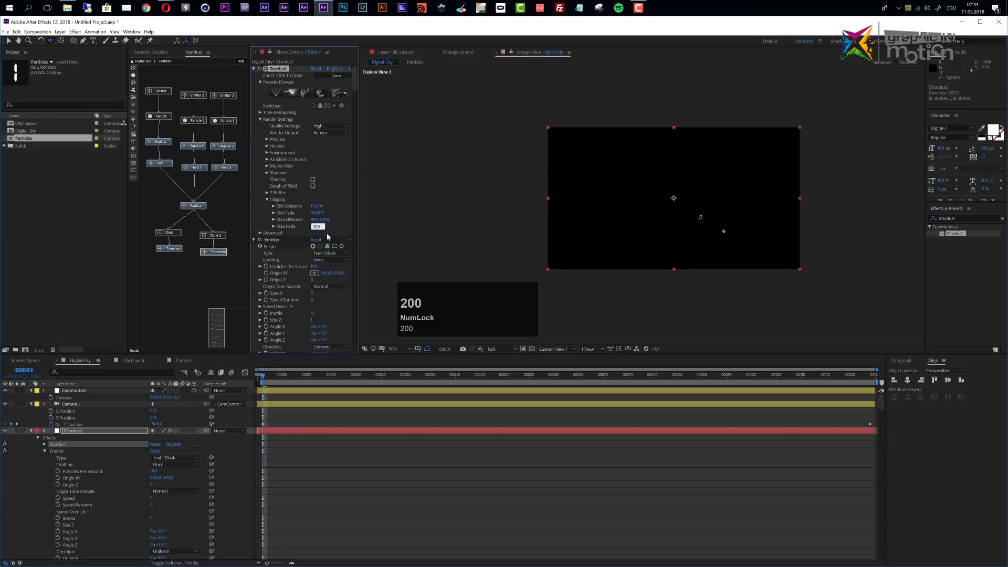
left_click(345, 228)
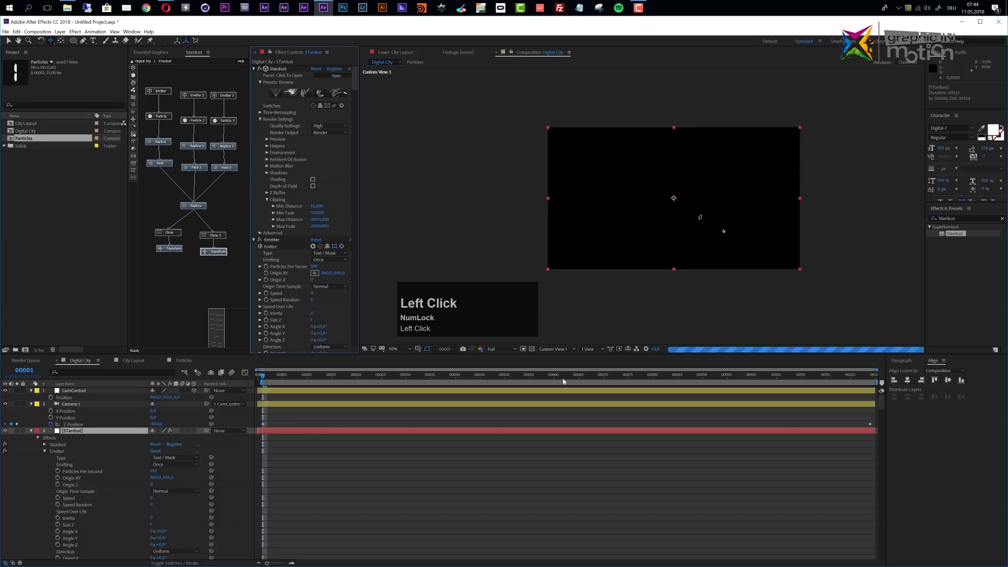
- Switch the composition view to Active Camera and check the city at the camera's last and first Z Position keyframes
left_click(566, 349)
left_click(565, 359)
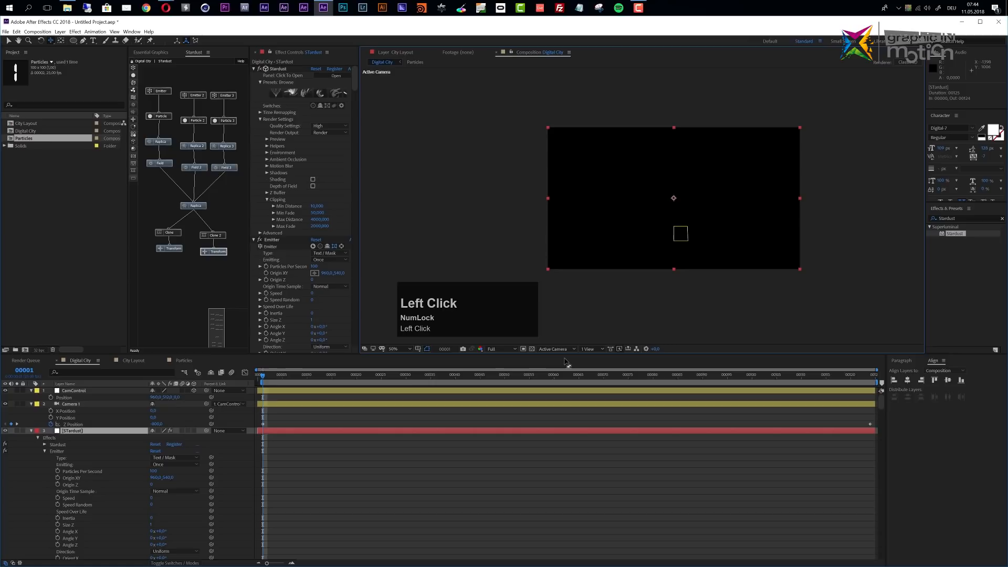
scroll(697, 232, "up", 2)
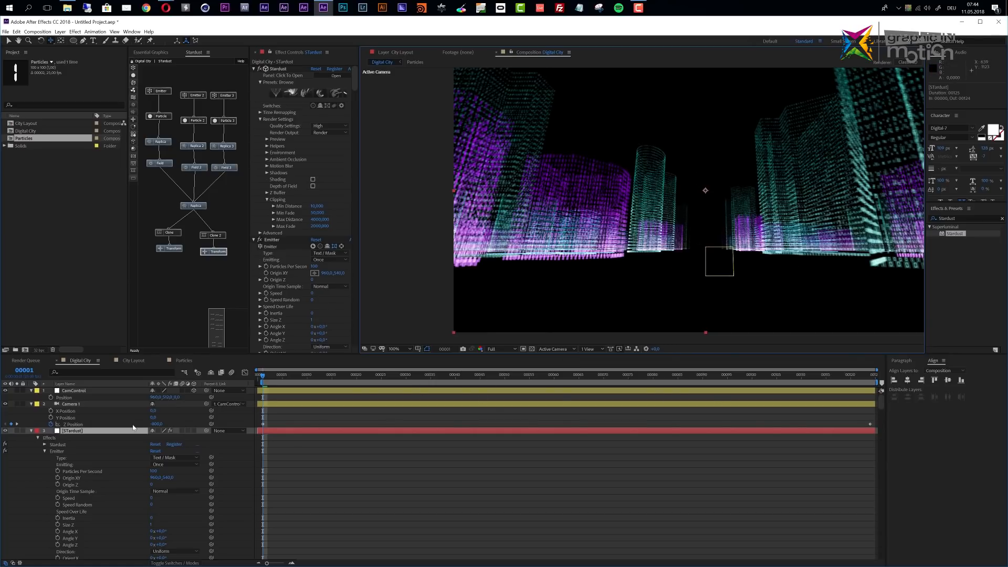
left_click(19, 427)
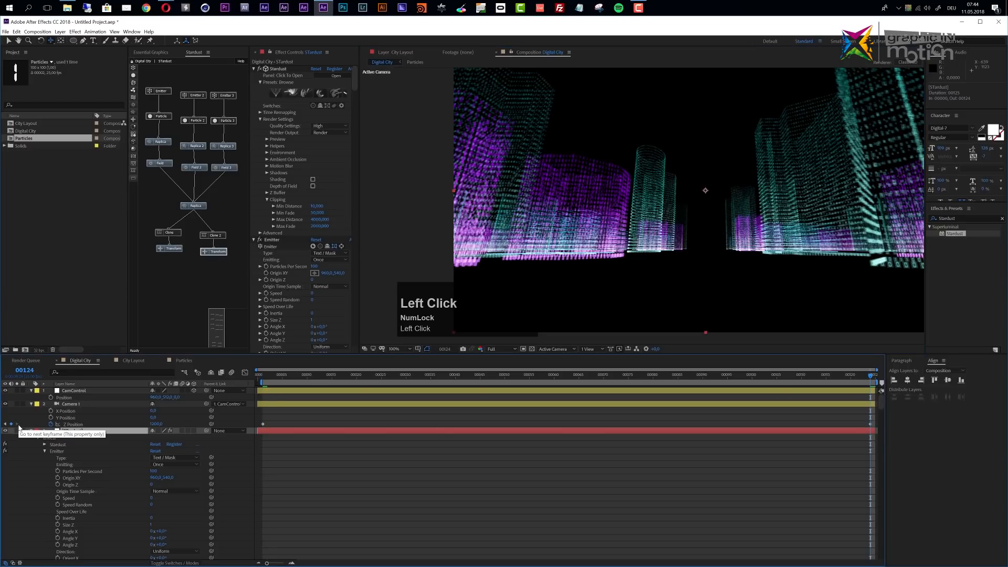
left_click(6, 425)
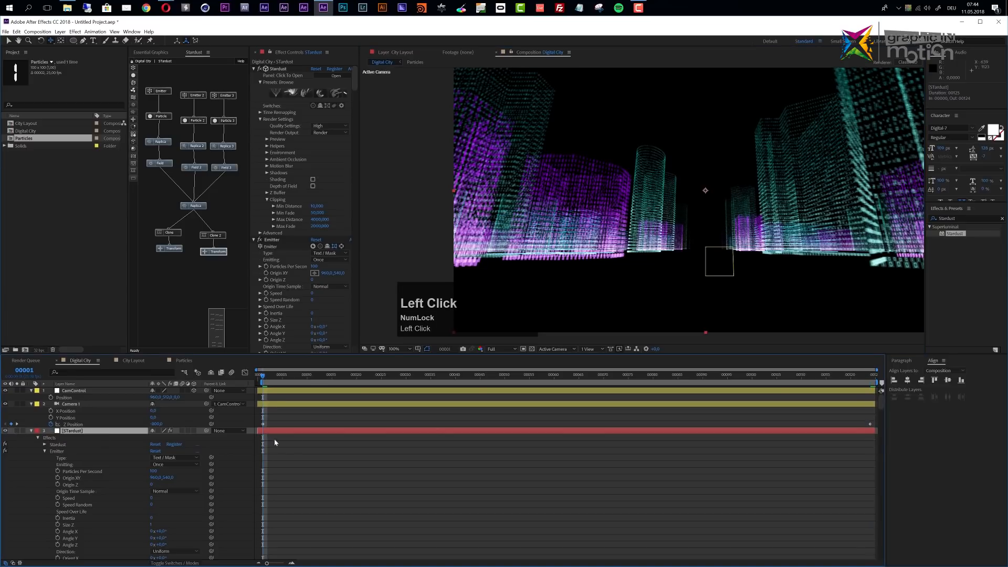
key("space")
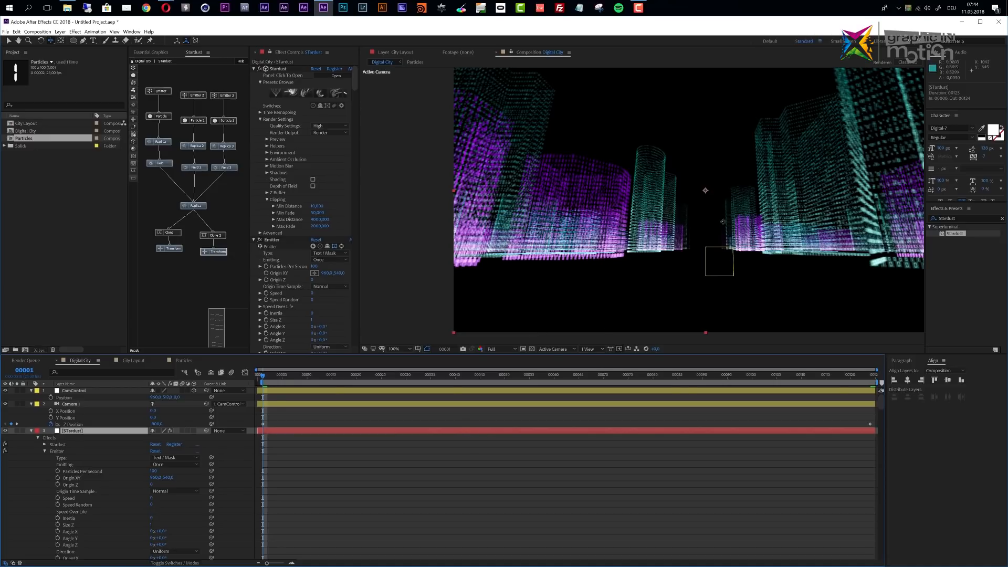
left_click_drag(712, 210, 649, 233)
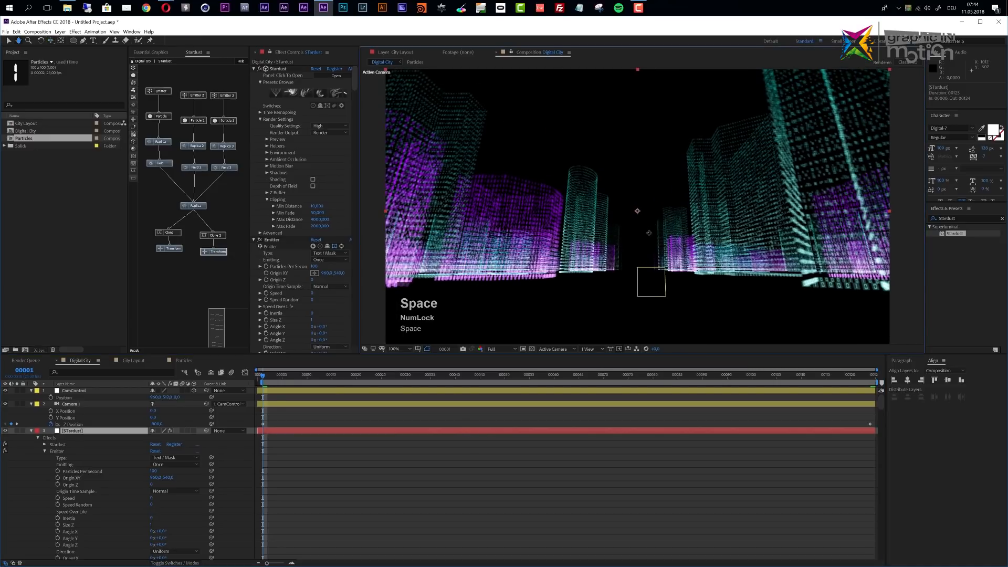
- Lower the preview resolution to Half and play the camera flight through the city from the start
left_click(501, 350)
left_click(498, 376)
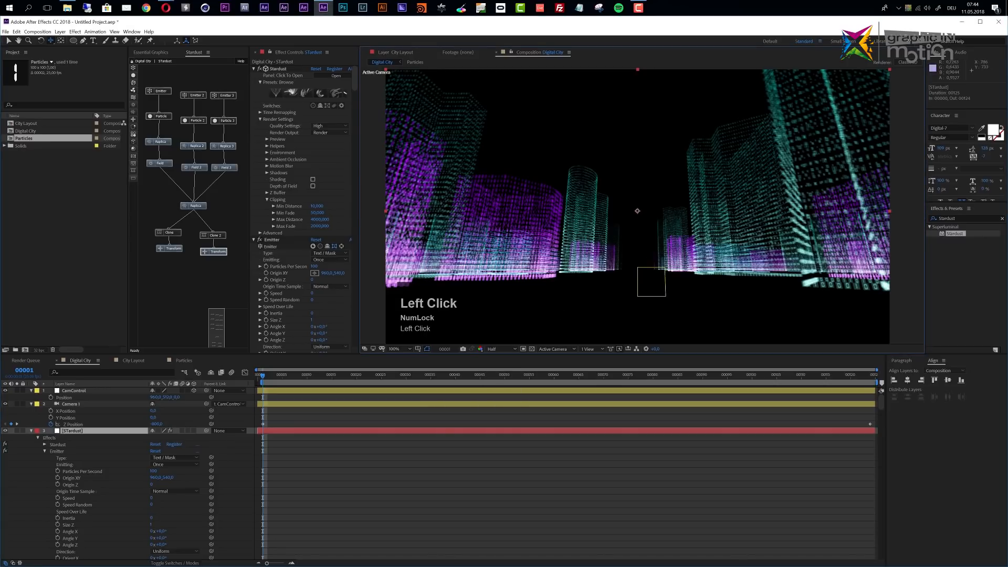
scroll(715, 253, "down", 2)
mouse_move(713, 218)
left_mouse_down()
mouse_move(705, 231)
mouse_move(713, 226)
left_mouse_up()
key("space")
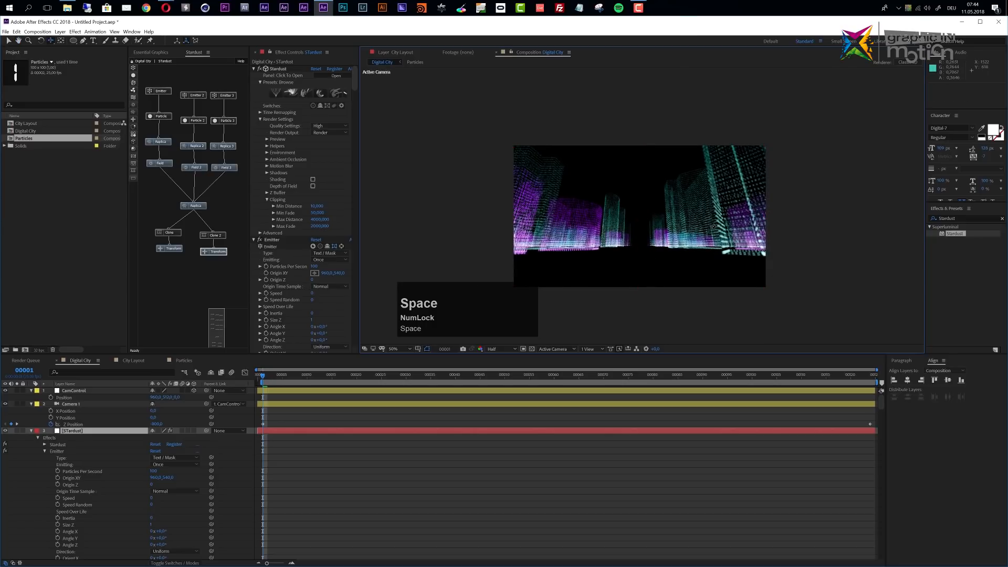
mouse_move(634, 8)
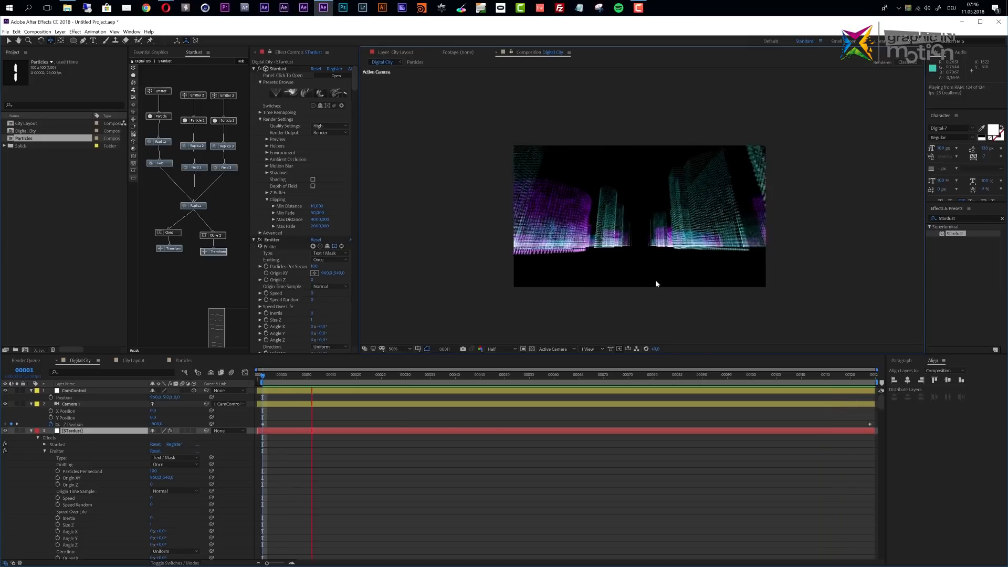
key("space")
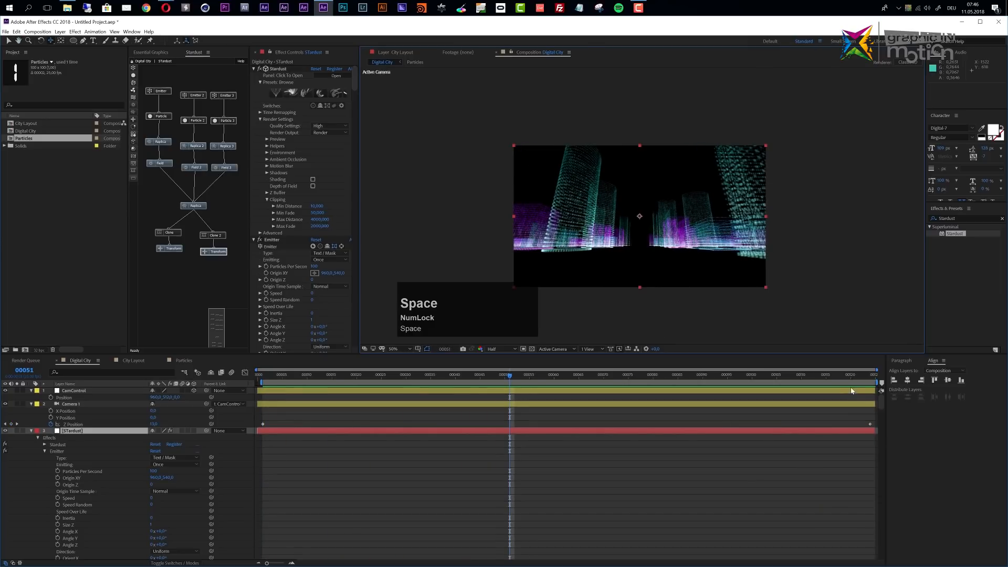
- Move Camera 1's last Z Position keyframe to the very end of the timeline
left_click(870, 424)
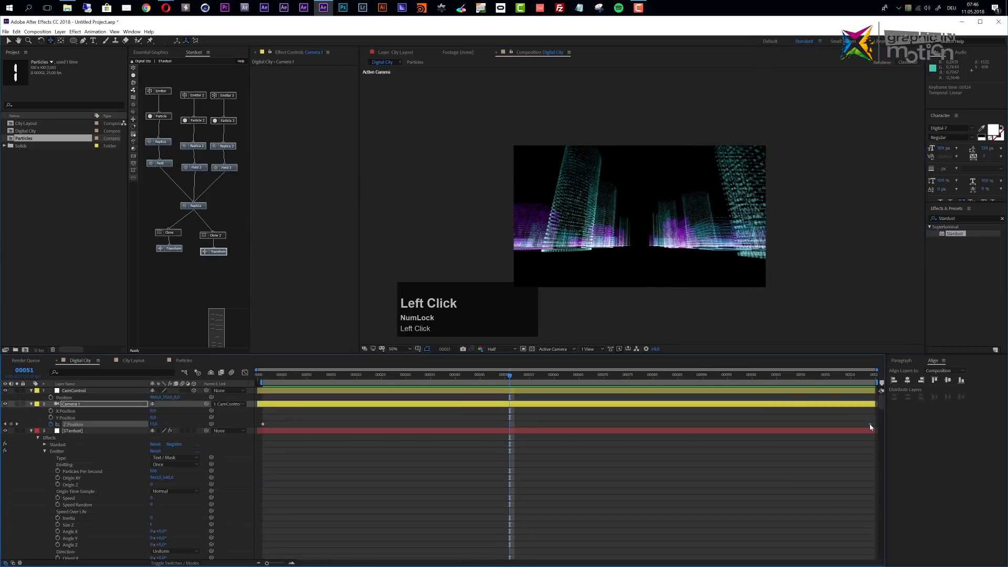
left_click_drag(870, 424, 876, 424)
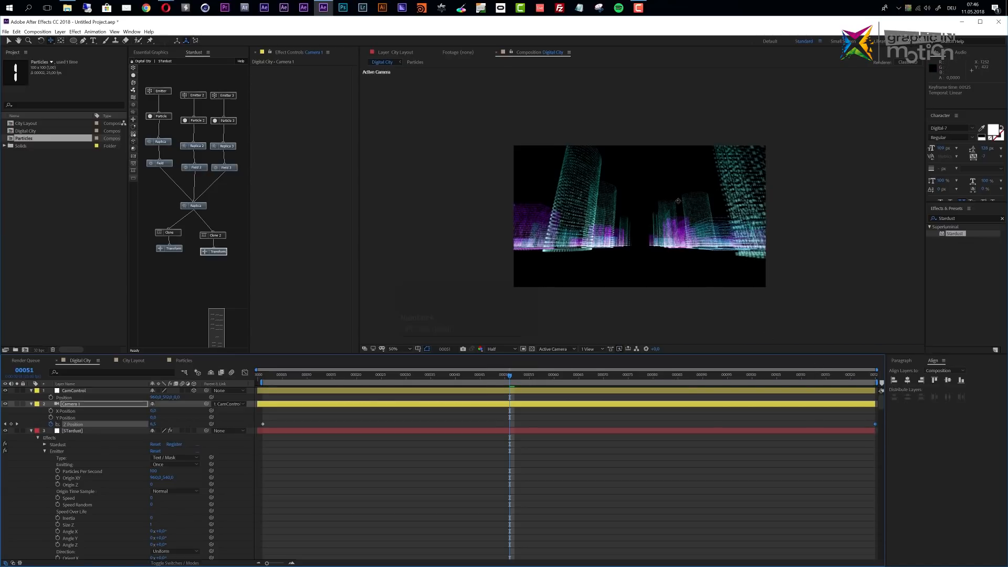
scroll(670, 233, "up", 2)
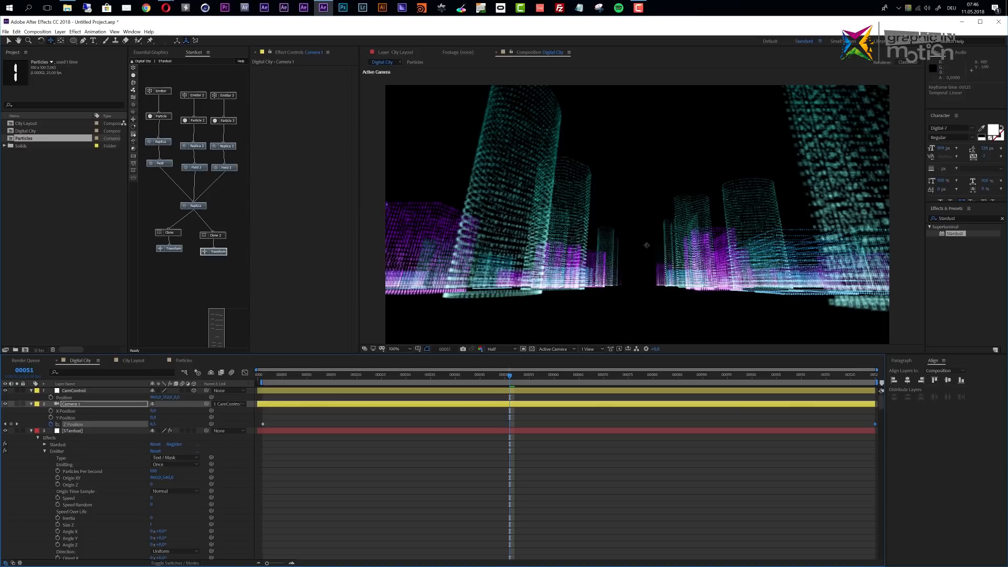
scroll(652, 253, "down", 2)
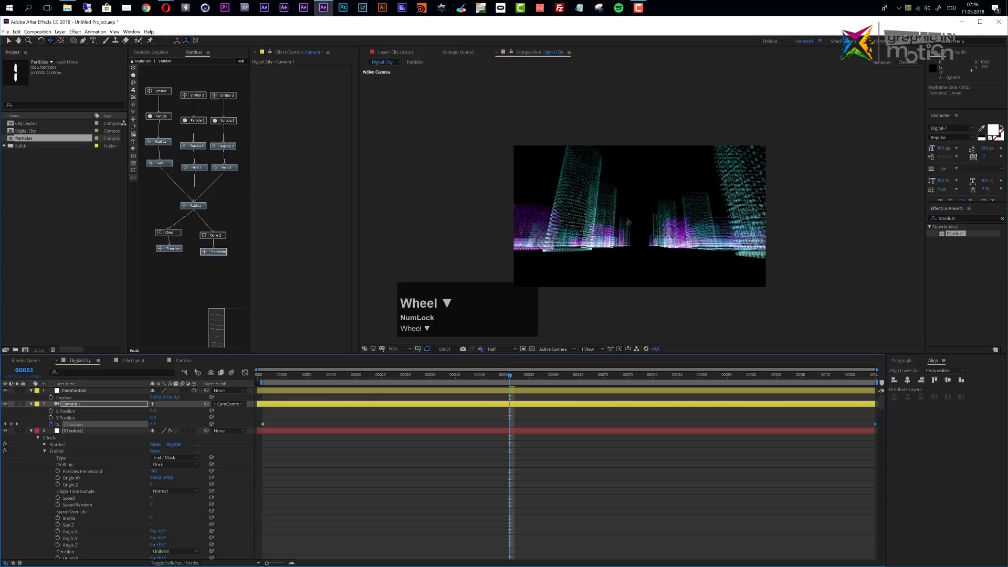
scroll(659, 252, "up", 2)
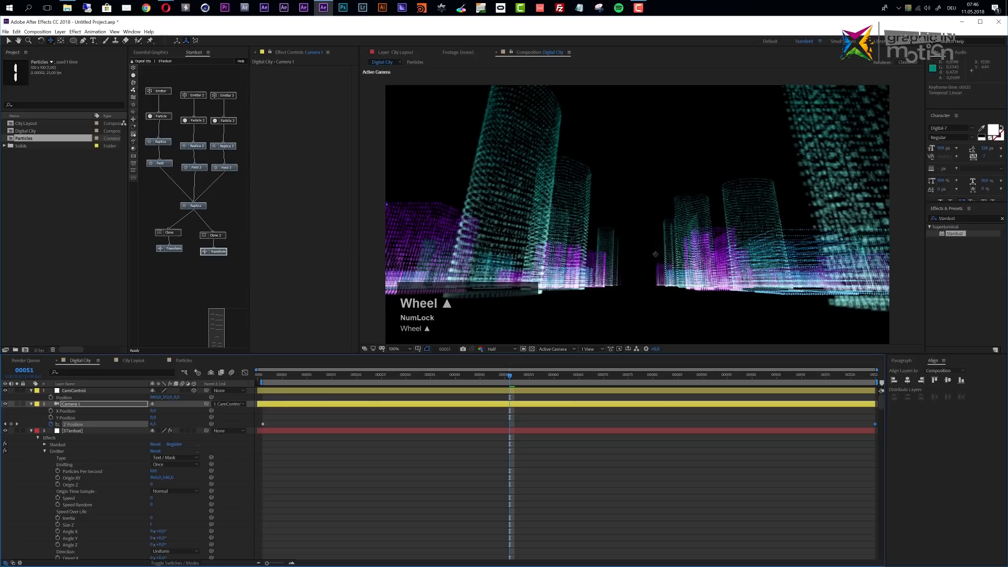
- Set the preview resolution back to Full and examine the buildings at frame 51
left_click(493, 349)
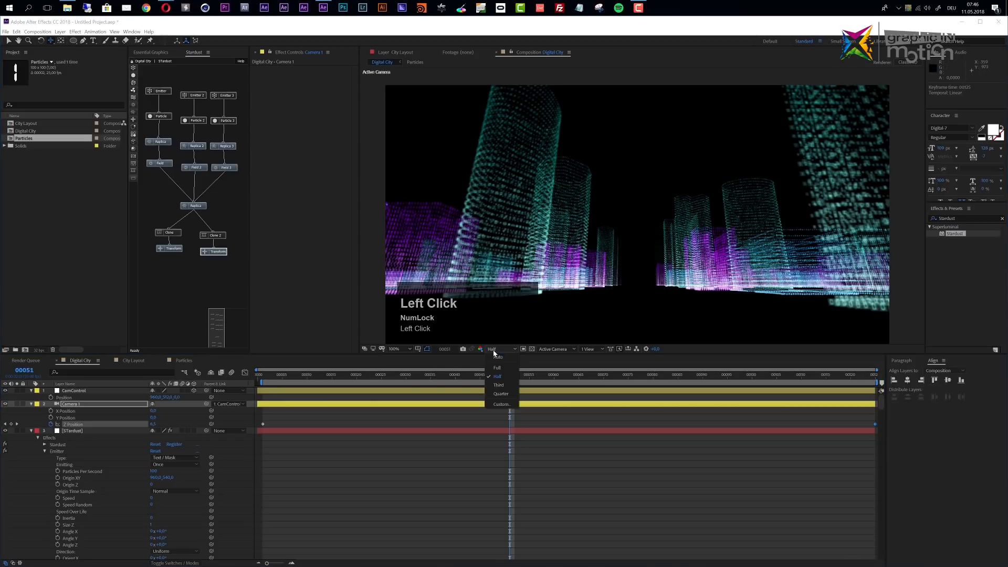
left_click(499, 369)
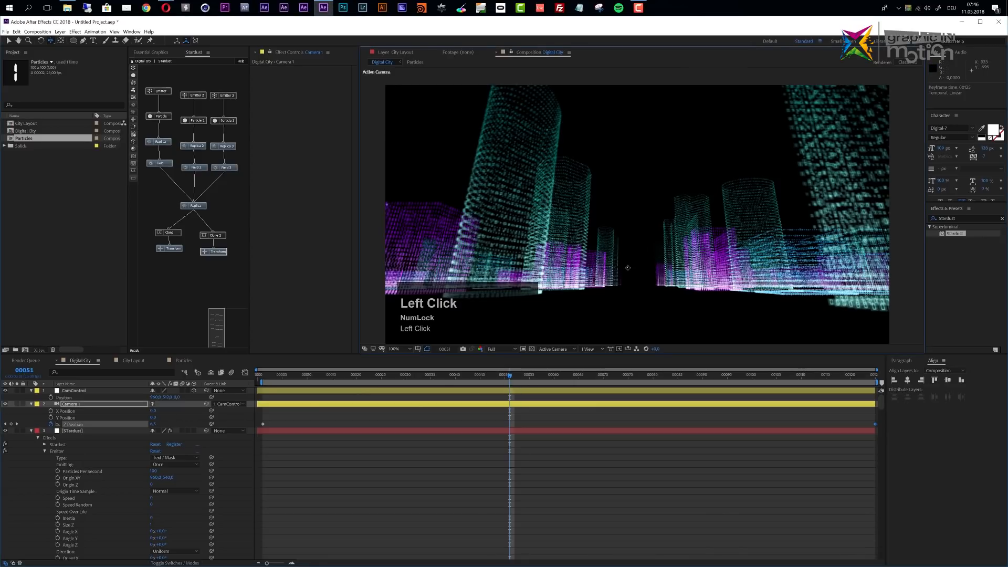
scroll(697, 262, "down", 2)
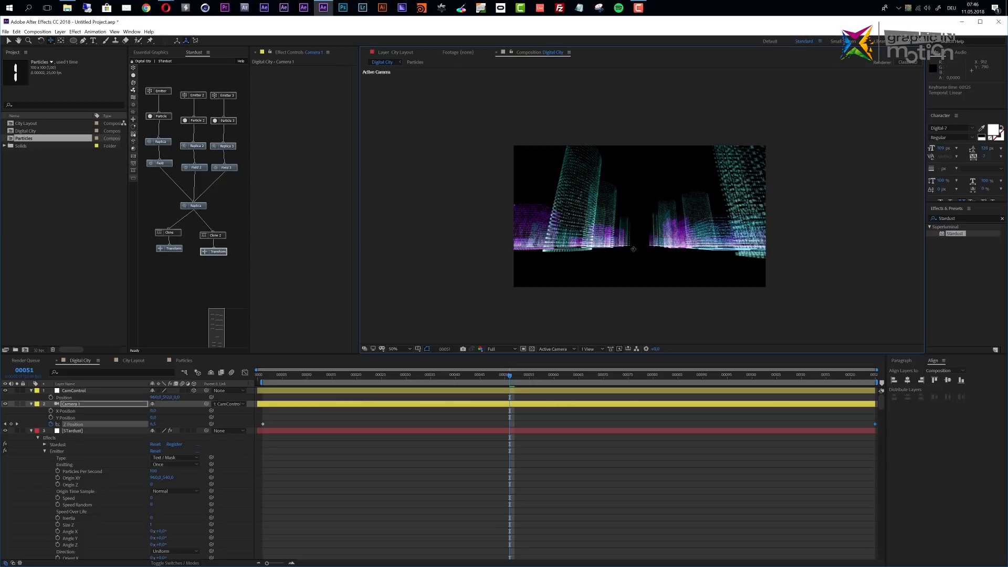
scroll(633, 249, "up", 2)
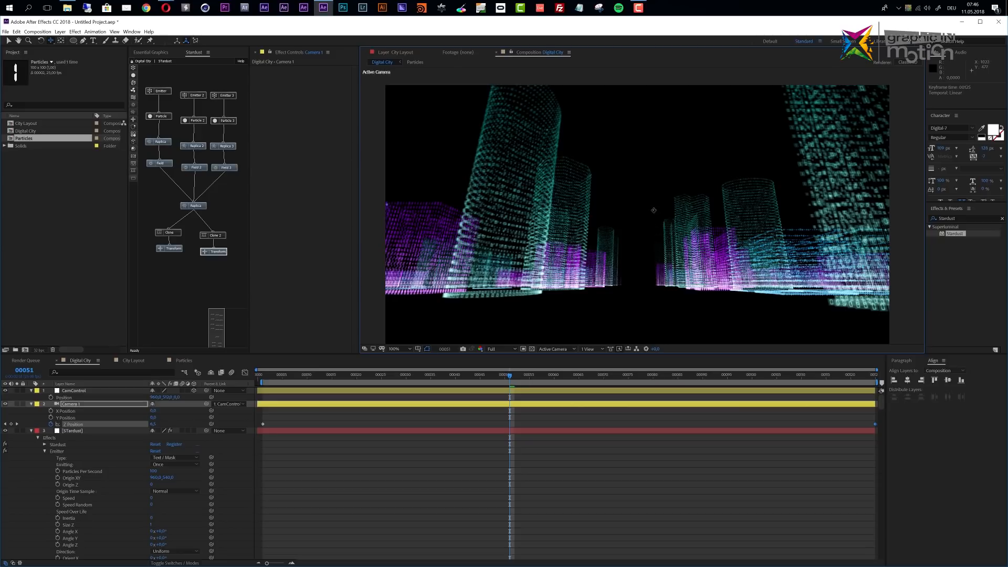
scroll(642, 208, "down", 2)
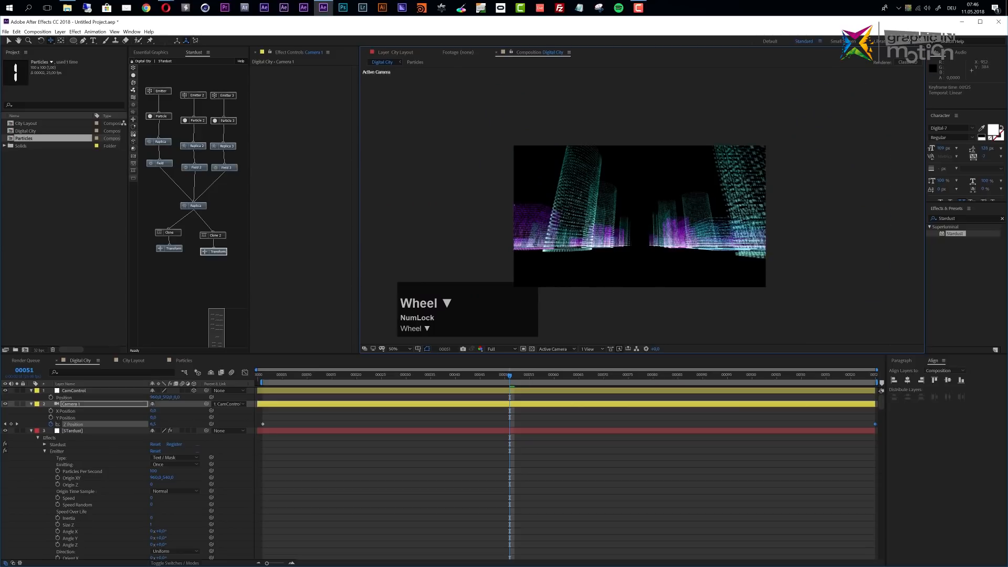
- Collapse the STardust layer's properties and enlarge the workspace for its effect controls and node graph
left_click(77, 432)
left_click(77, 432)
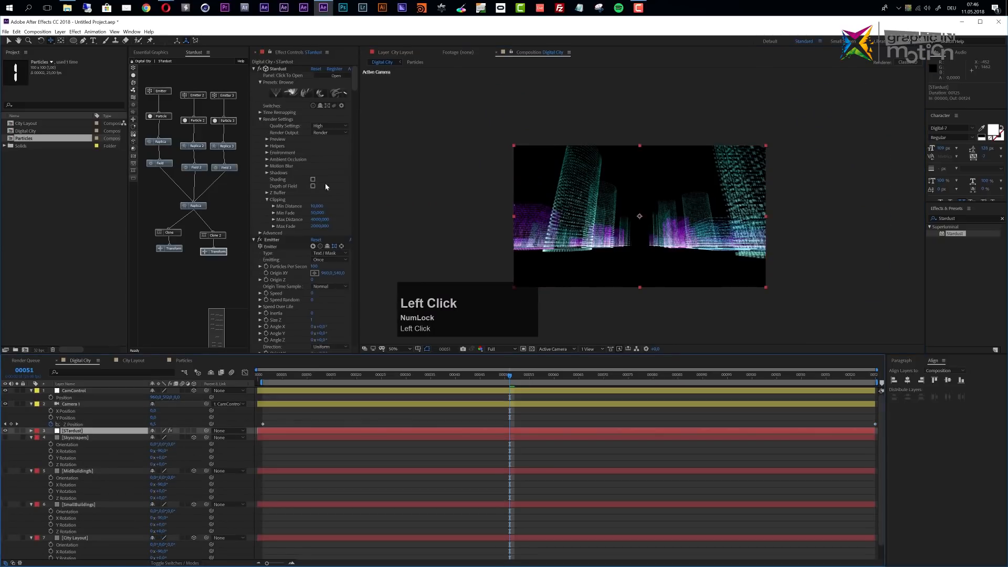
left_click_drag(250, 174, 397, 169)
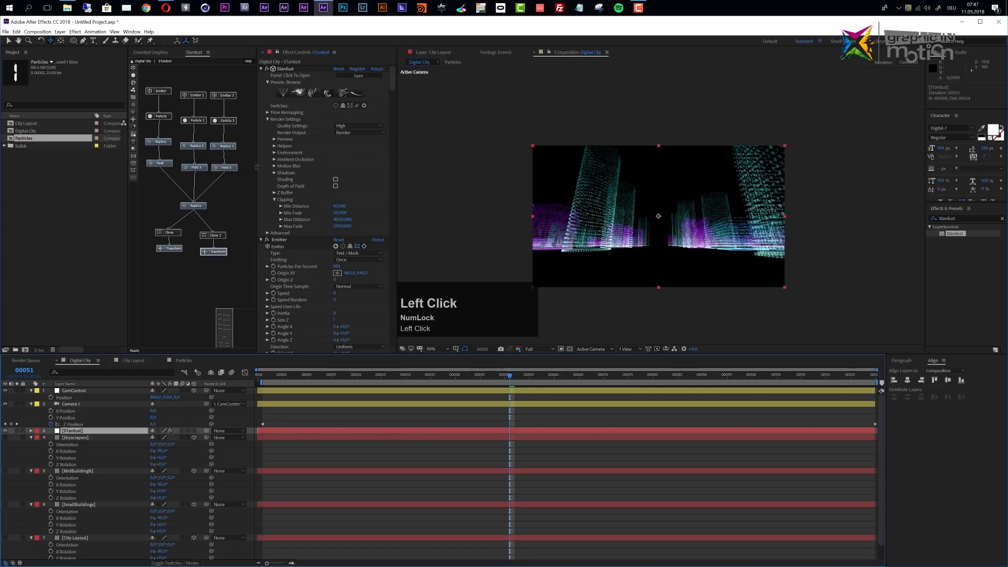
left_click_drag(257, 171, 294, 170)
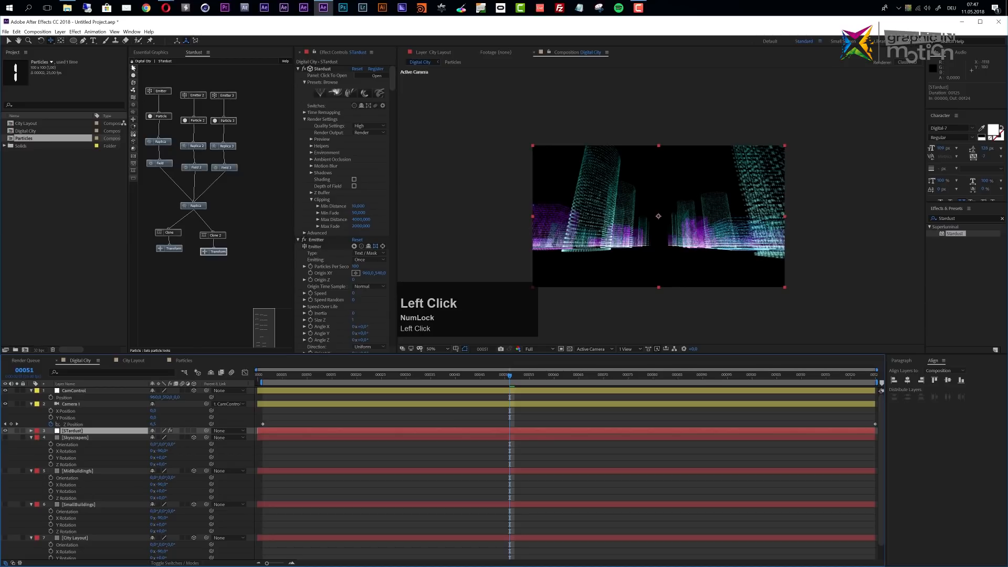
- Add a new Emitter node to the Stardust graph and attach a duplicate of the first textured Particle node beneath it
left_click(133, 68)
left_click_drag(151, 70, 269, 99)
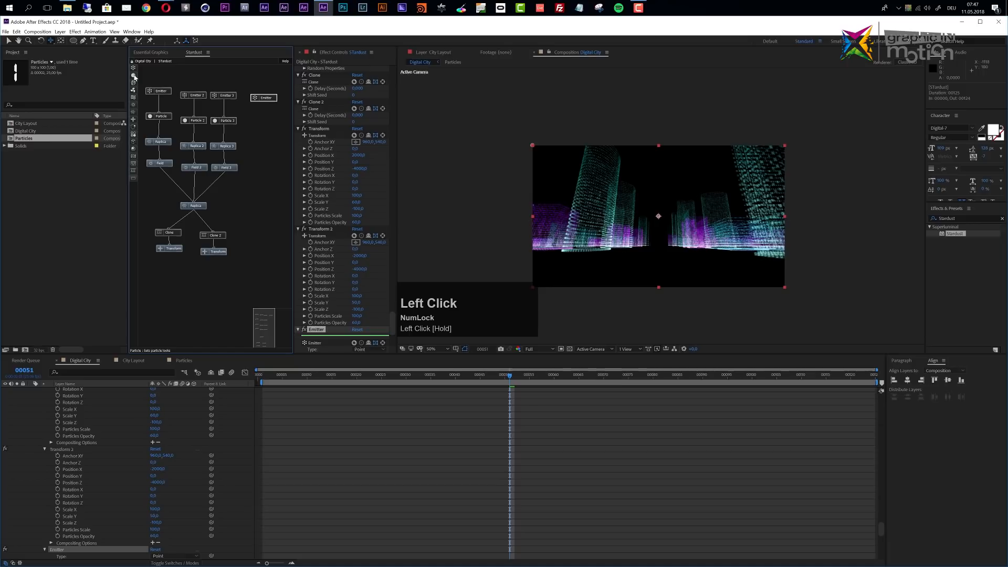
left_click(158, 114)
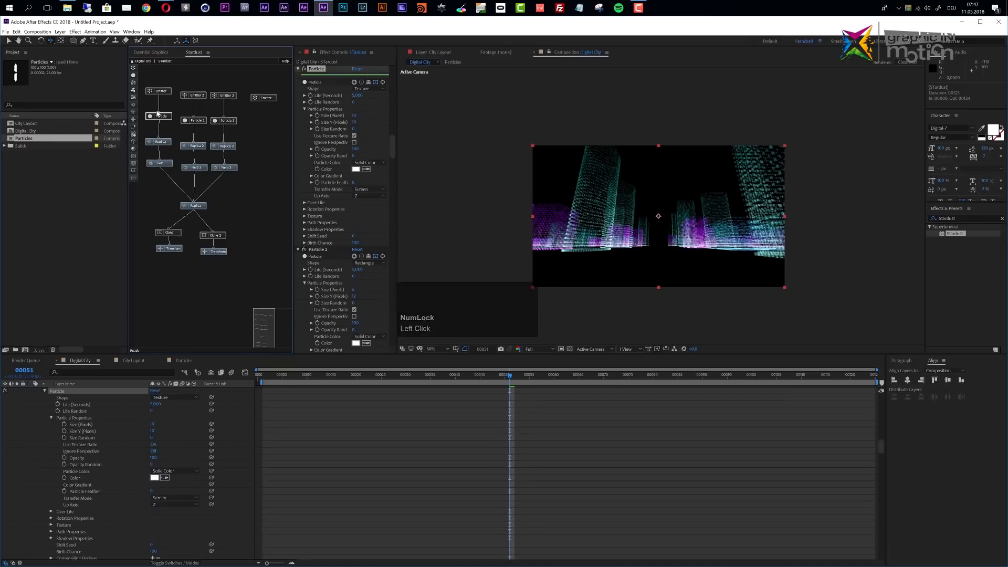
left_click(159, 117)
key("ctrl+d")
left_click_drag(177, 124, 268, 116)
left_click_drag(275, 119, 272, 121)
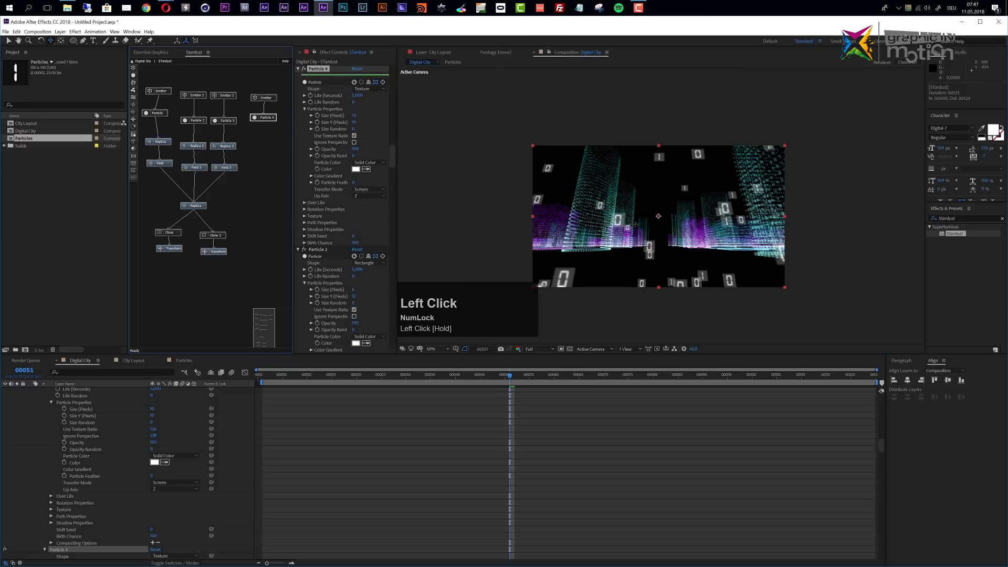
- Change the new emitter's type to Grid and set its Speed to 0
left_click(268, 100)
scroll(336, 300, "down", 5)
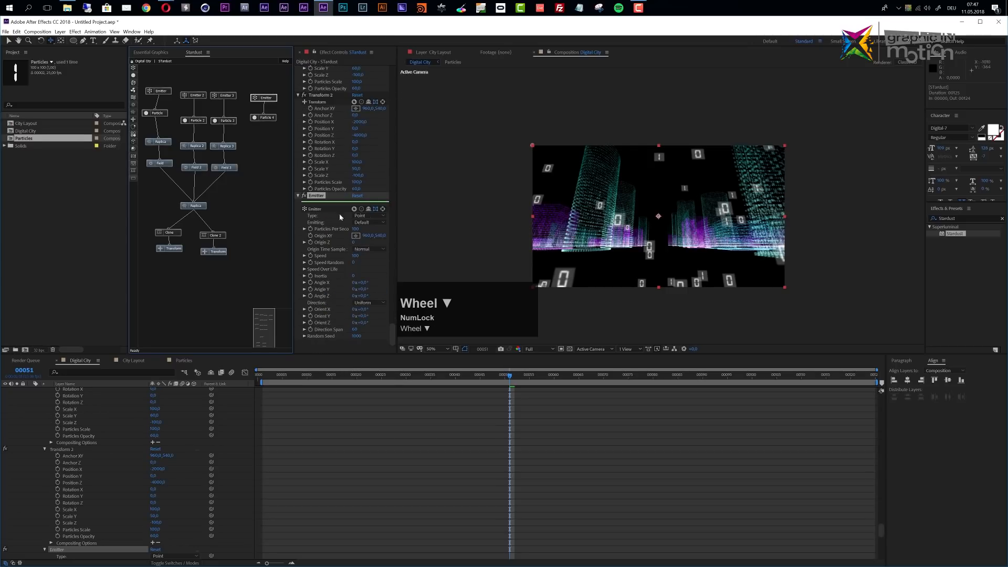
left_click(371, 216)
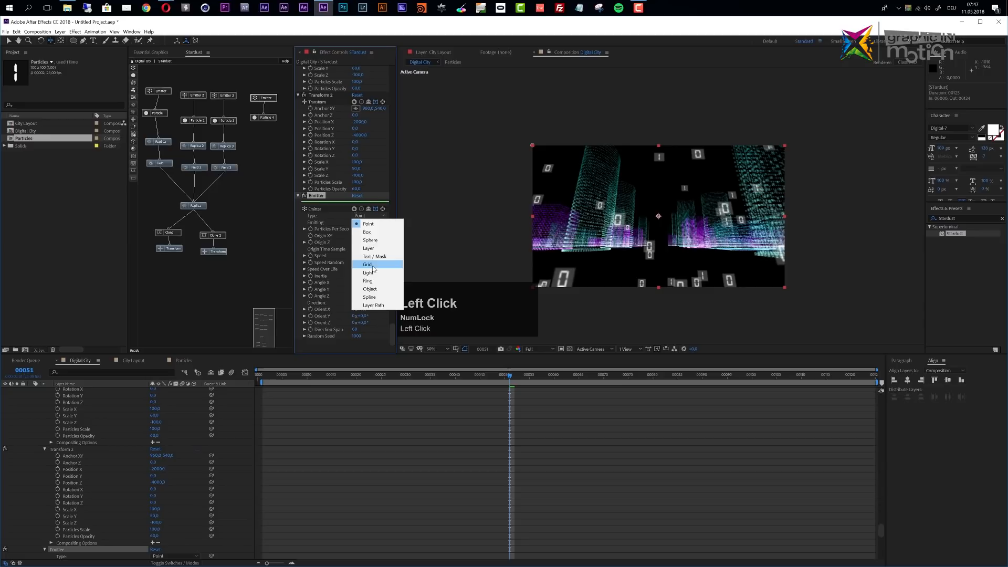
left_click(383, 250)
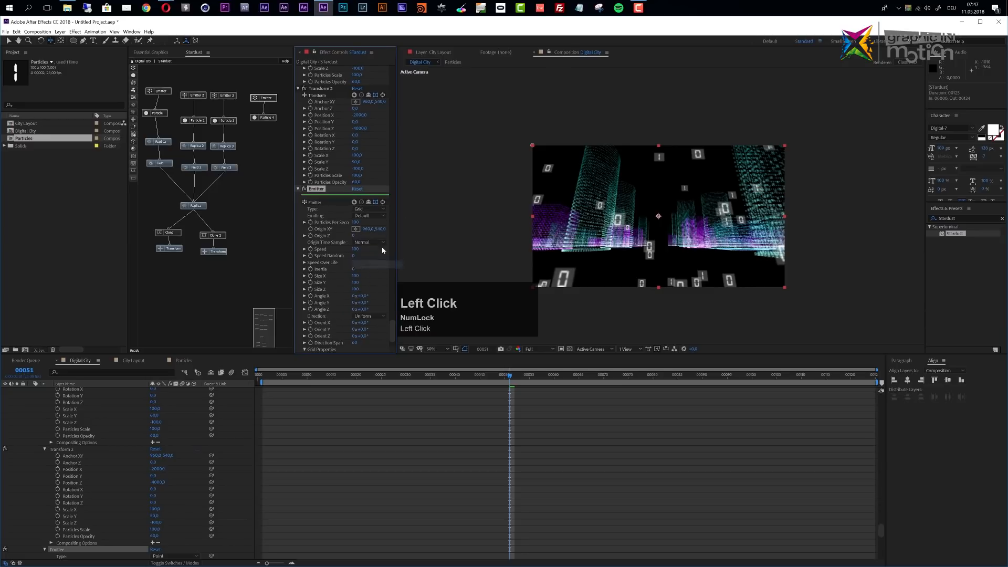
left_click(356, 248)
type("0")
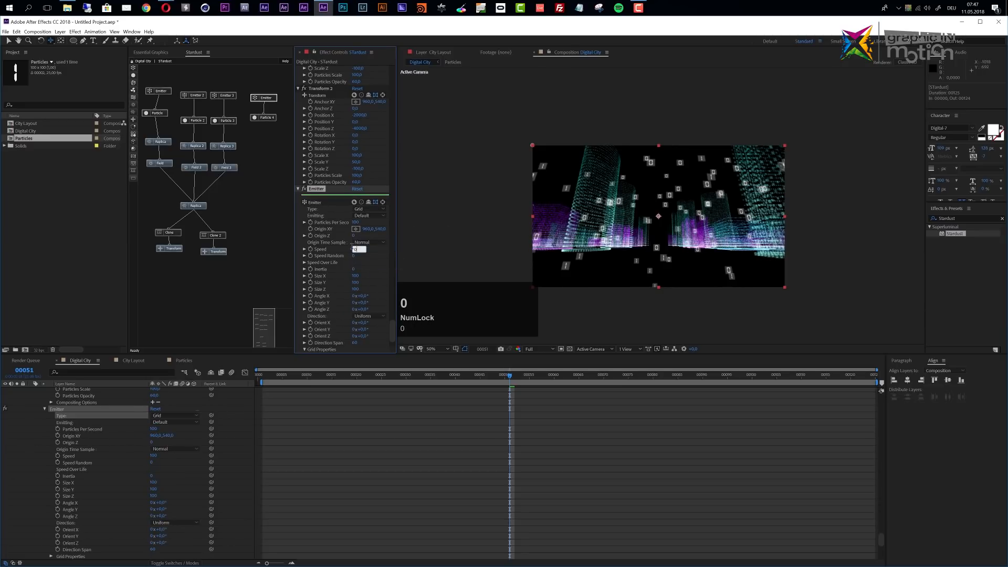
left_click(366, 269)
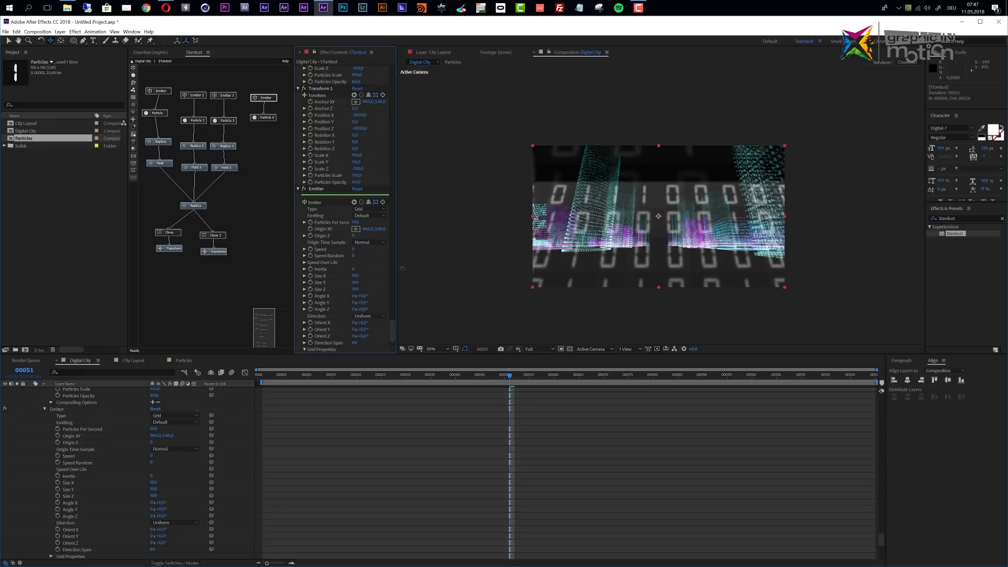
- Set the grid emitter's Size X, Size Y and Size Z to 1000 each
scroll(376, 292, "down", 2)
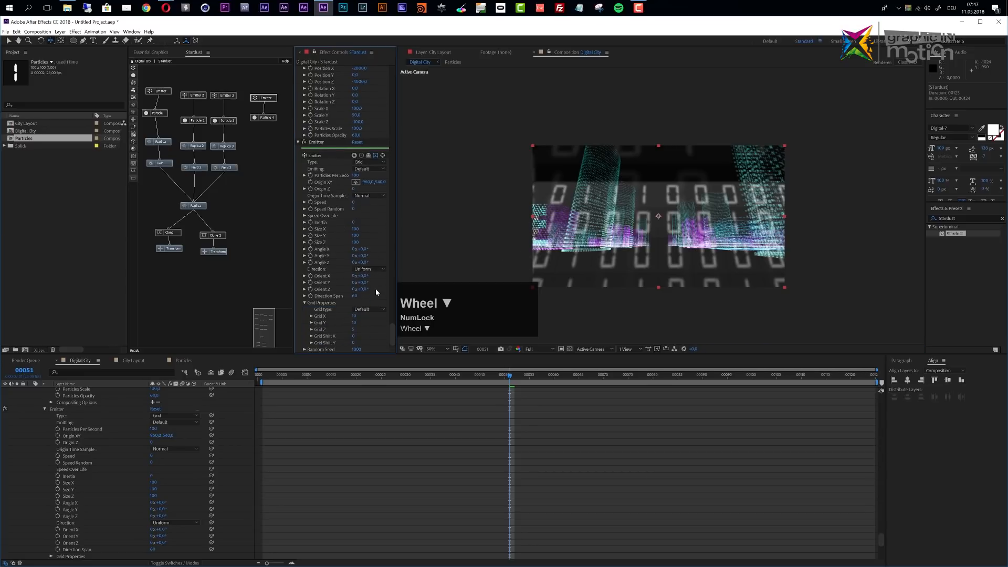
left_click(356, 230)
type("1000")
key("Tab")
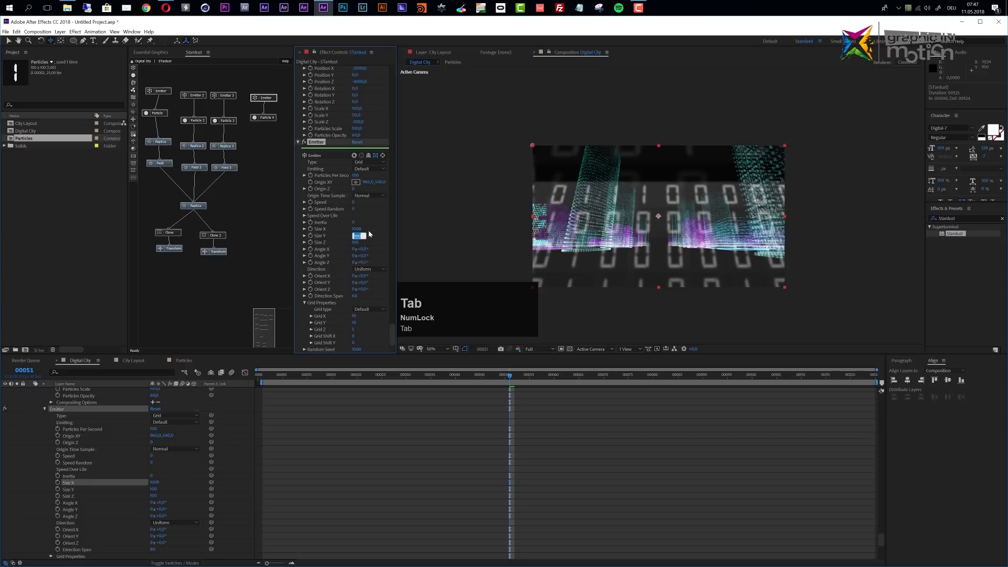
type("1000")
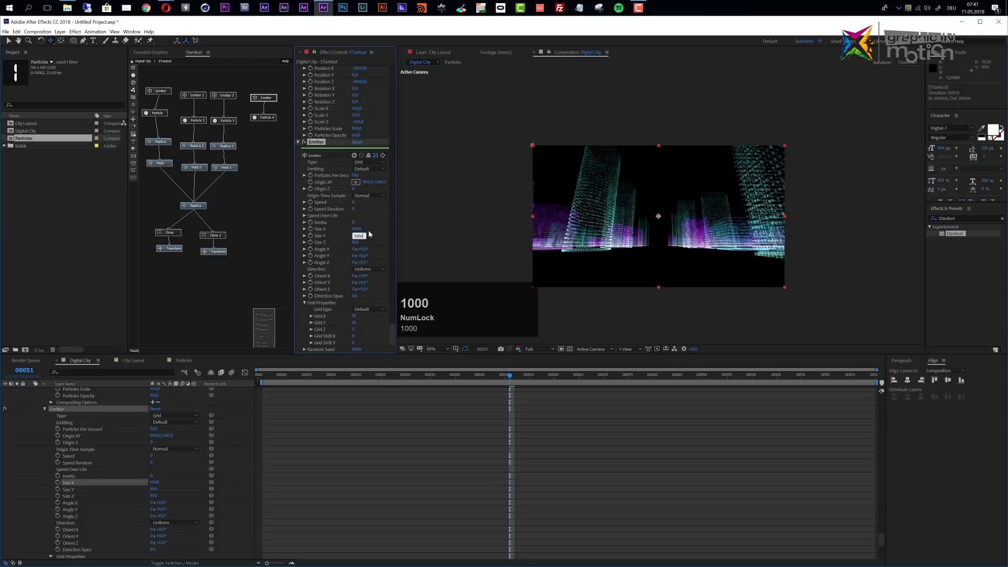
key("Tab")
type("1000")
left_click(370, 214)
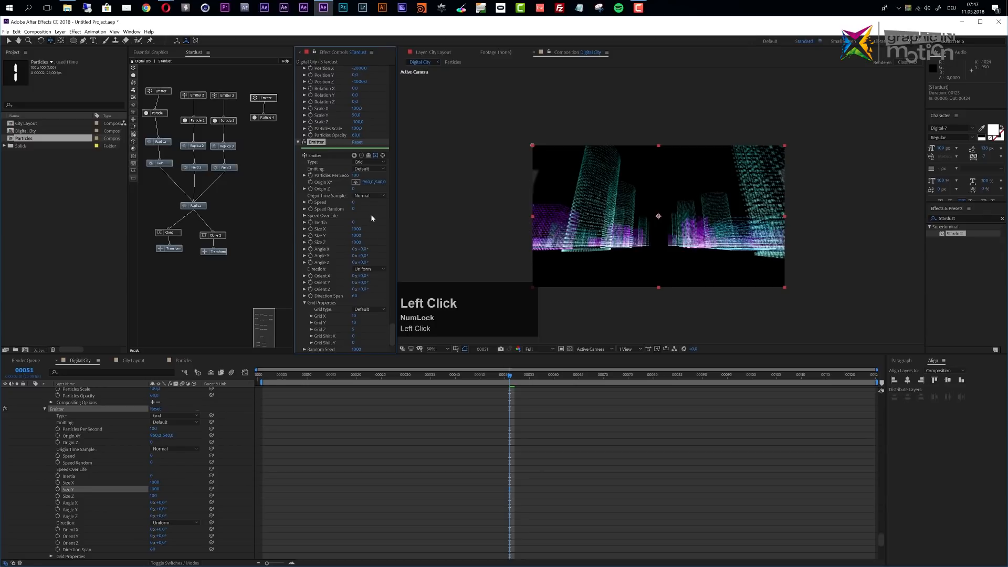
- Go to frame 2 and raise the particle grid by changing the emitter's Origin Y to about 408
left_click(268, 382)
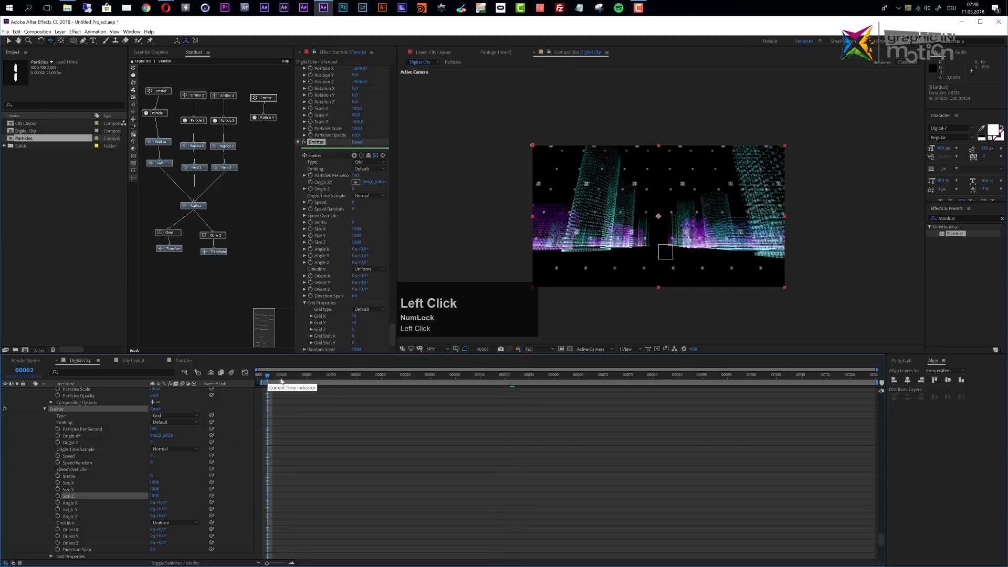
scroll(670, 297, "up", 2)
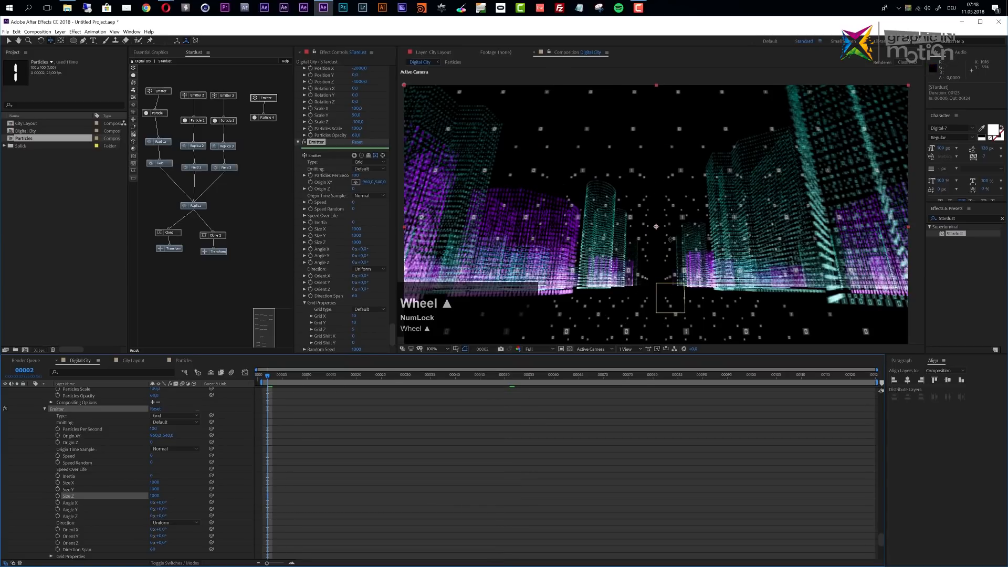
left_click_drag(379, 182, 323, 190)
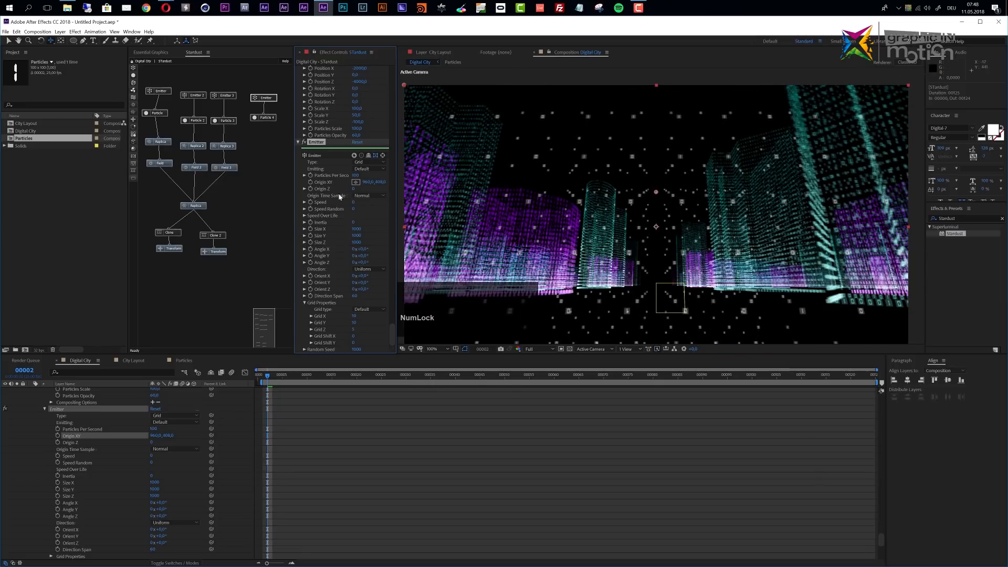
- Set the emitter's Grid X and Grid Y counts to 5 each
scroll(371, 299, "down", 2)
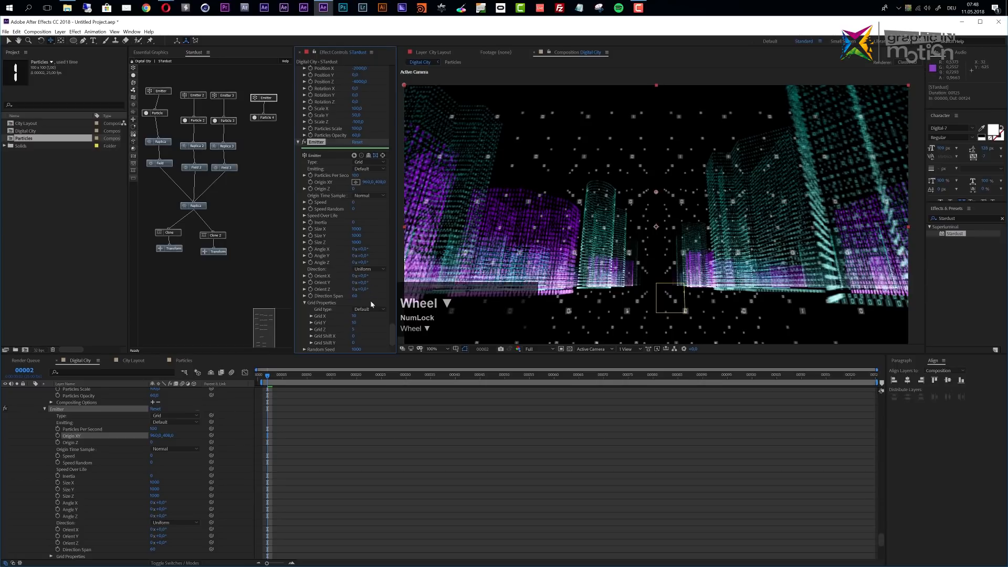
left_click(355, 323)
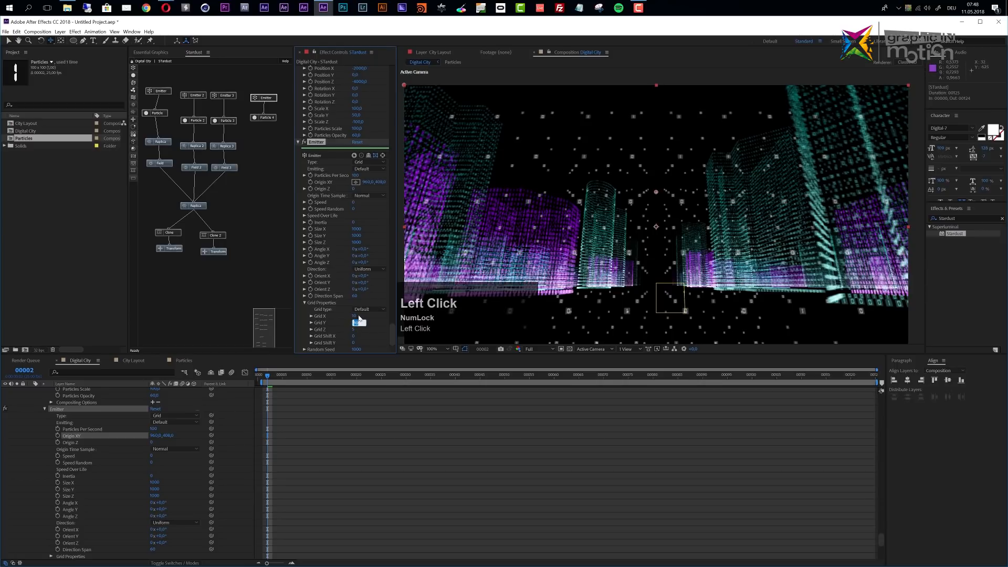
left_click(355, 316)
type("5")
key("Tab")
type("5")
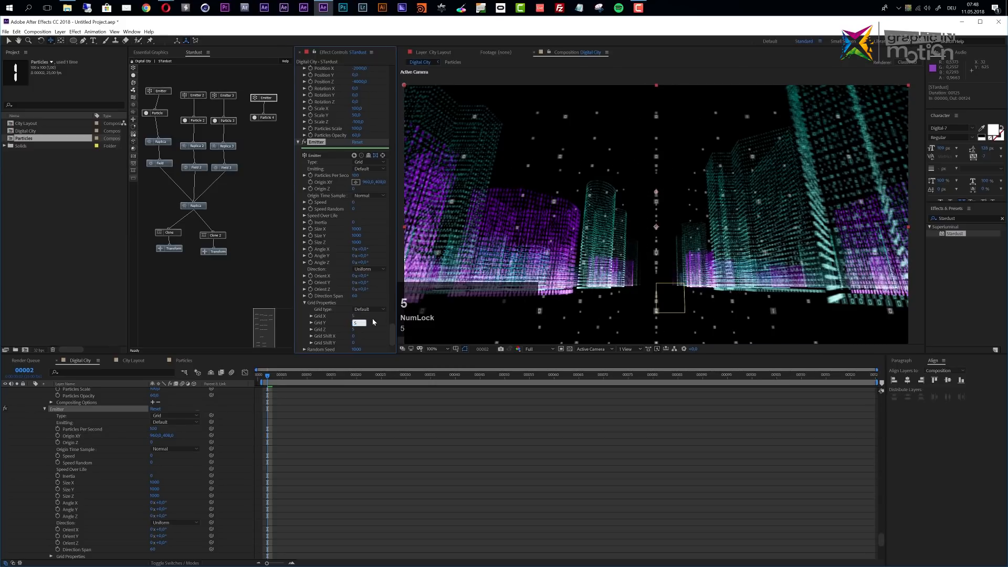
left_click(373, 322)
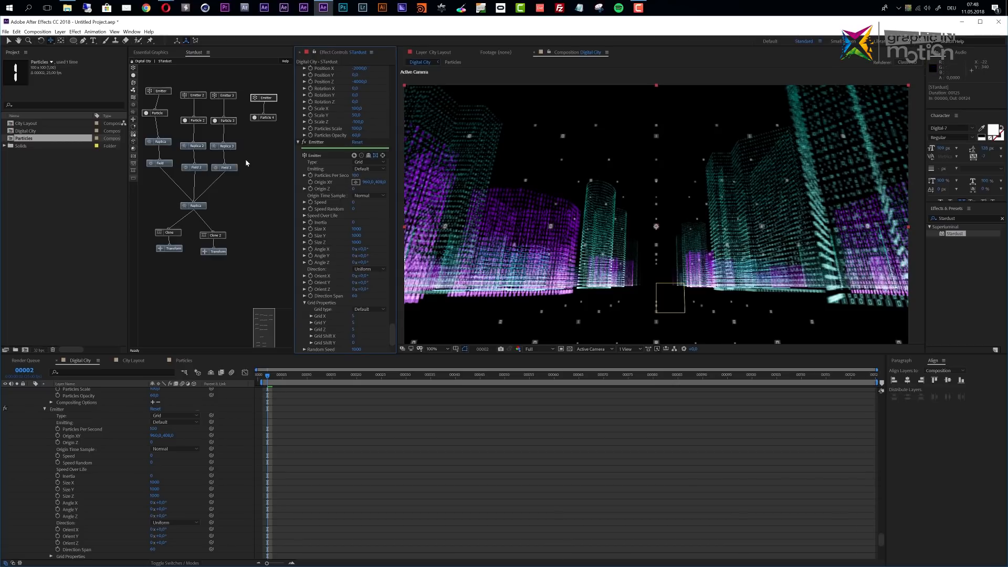
- Add a Replica node beneath the duplicated Particle node and set its Replicate Type to Corners
left_click(145, 112)
left_click_drag(146, 112, 269, 143)
left_click(265, 140)
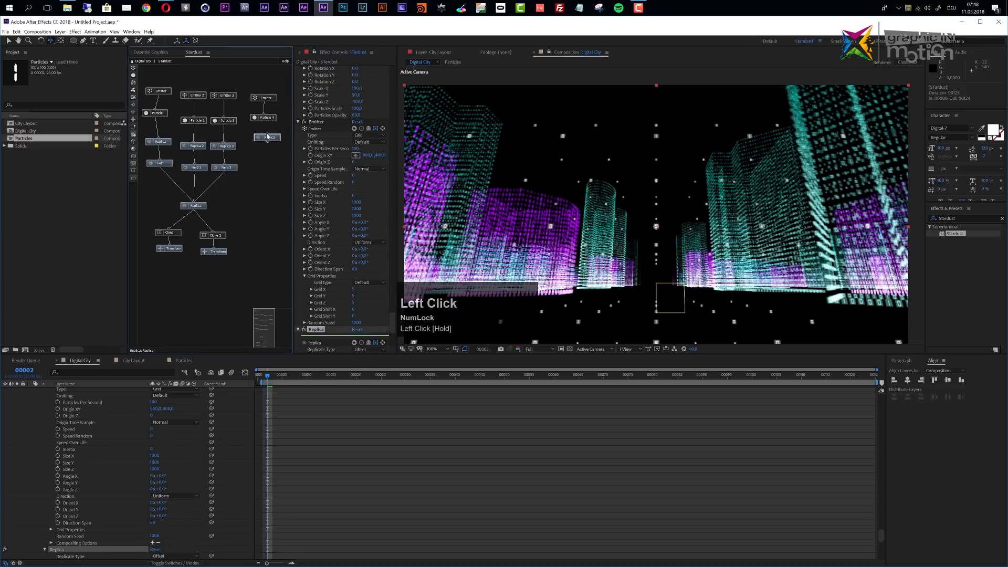
left_click_drag(274, 138, 270, 136)
scroll(372, 246, "down", 5)
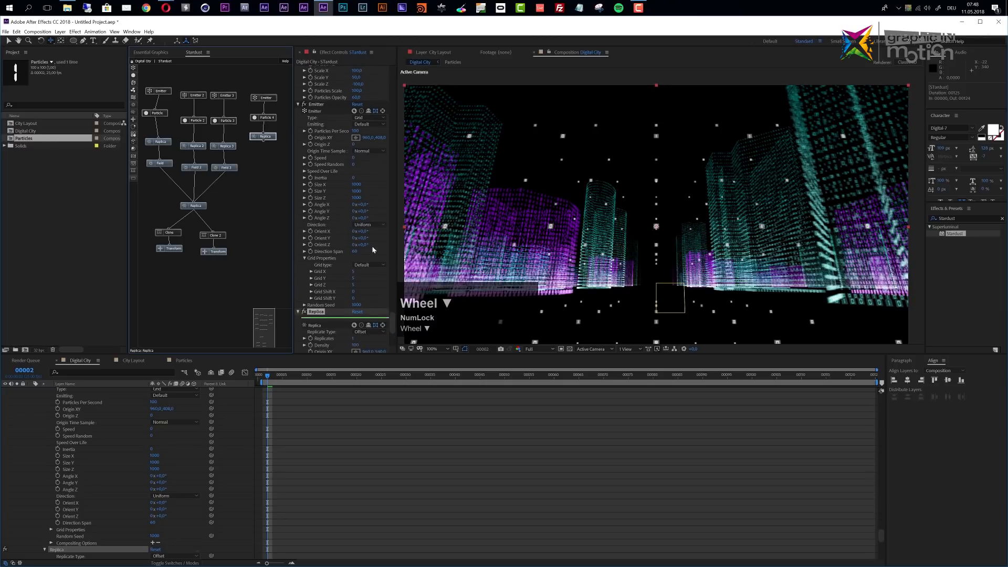
left_click(369, 225)
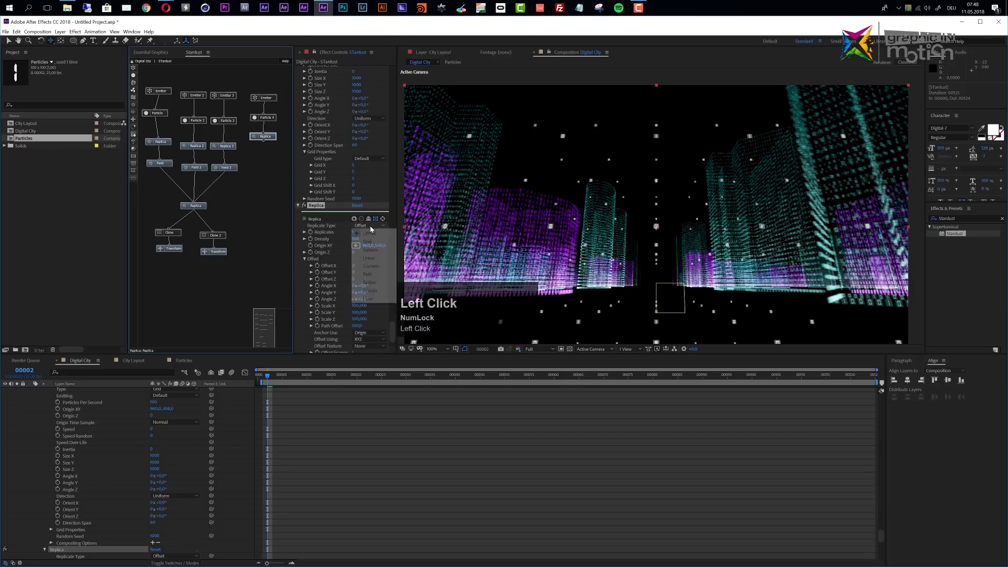
left_click(370, 266)
scroll(370, 247, "down", 1)
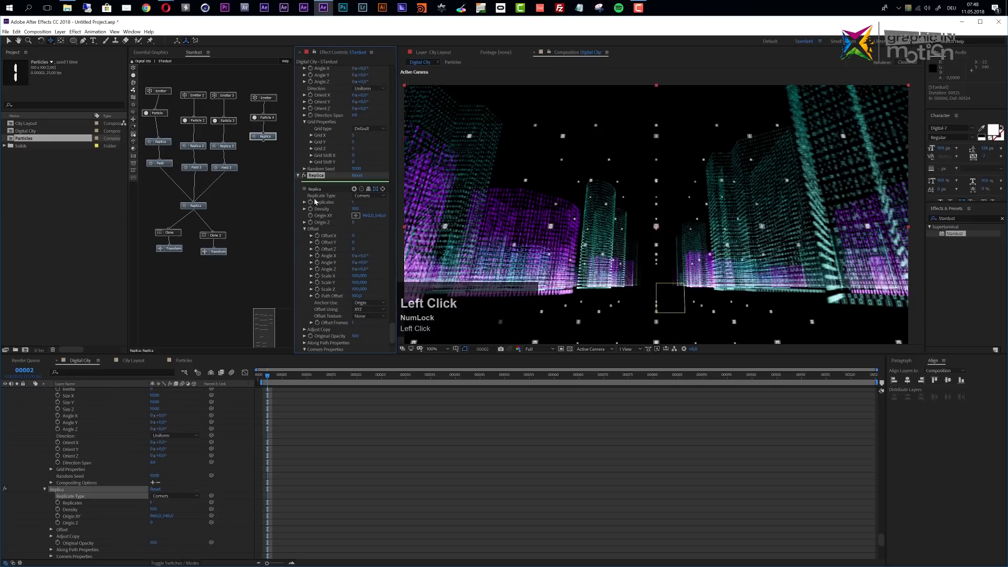
- Set the new Replica node to 10 replicates with an Offset X of 10
left_click(353, 203)
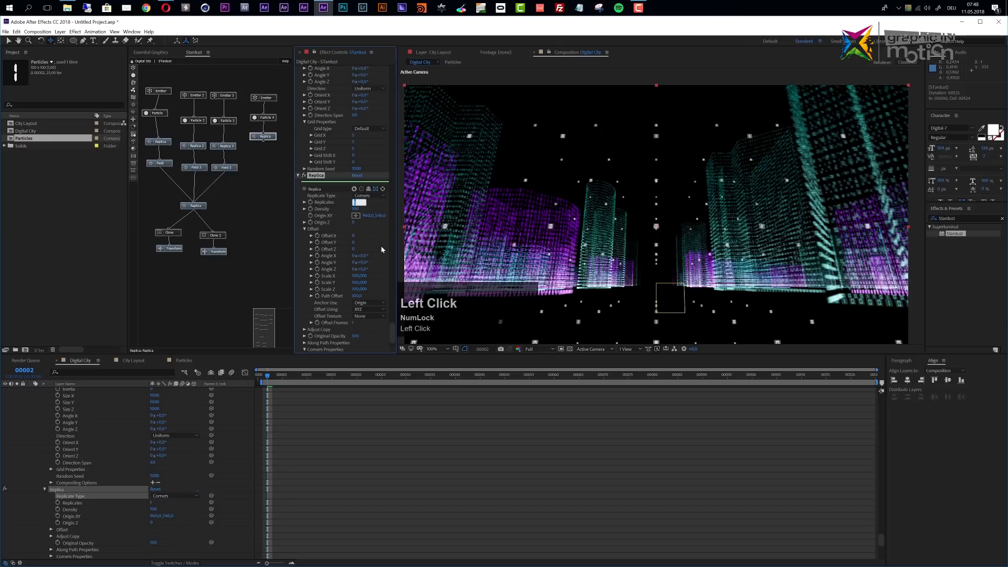
type("10")
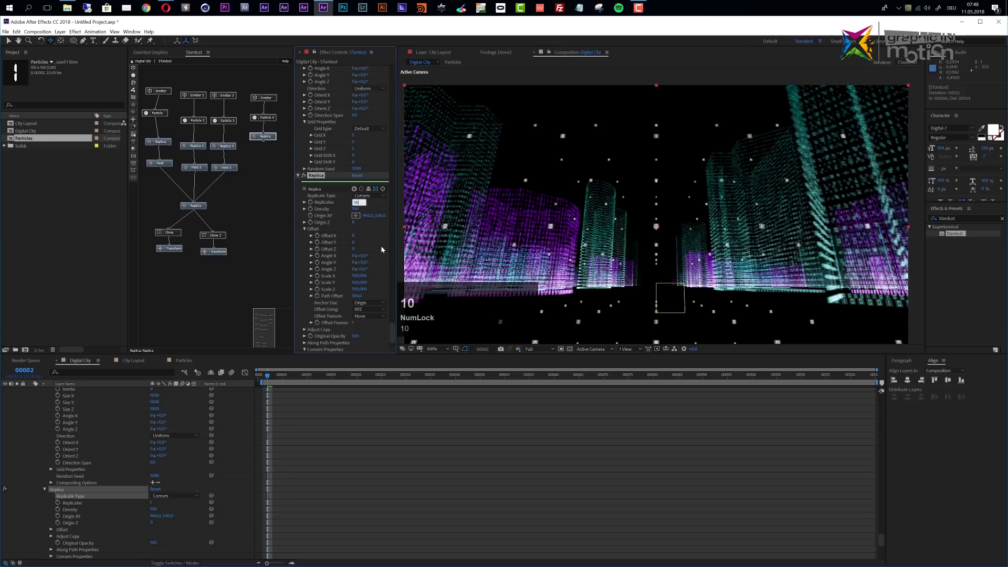
left_click(383, 244)
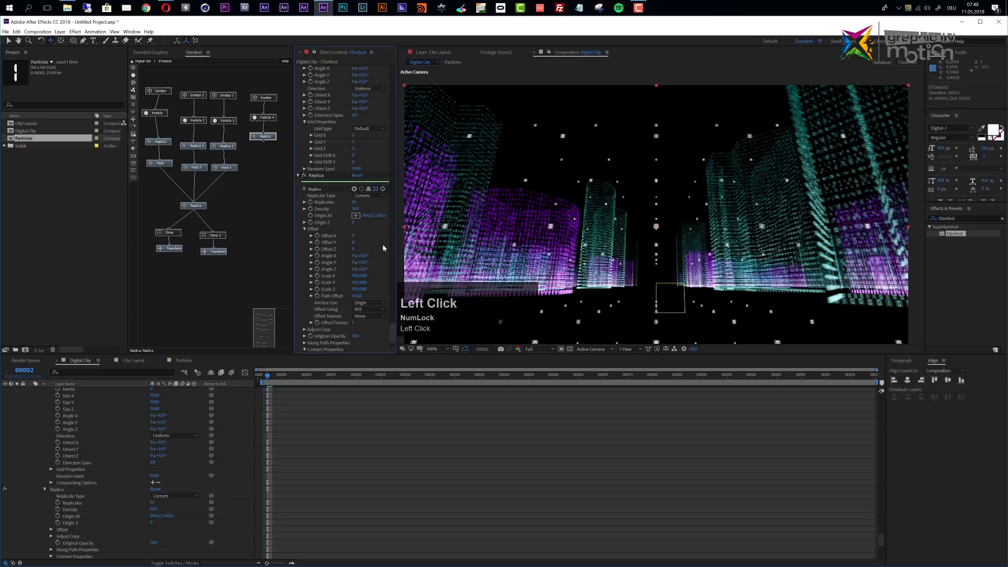
left_click(357, 236)
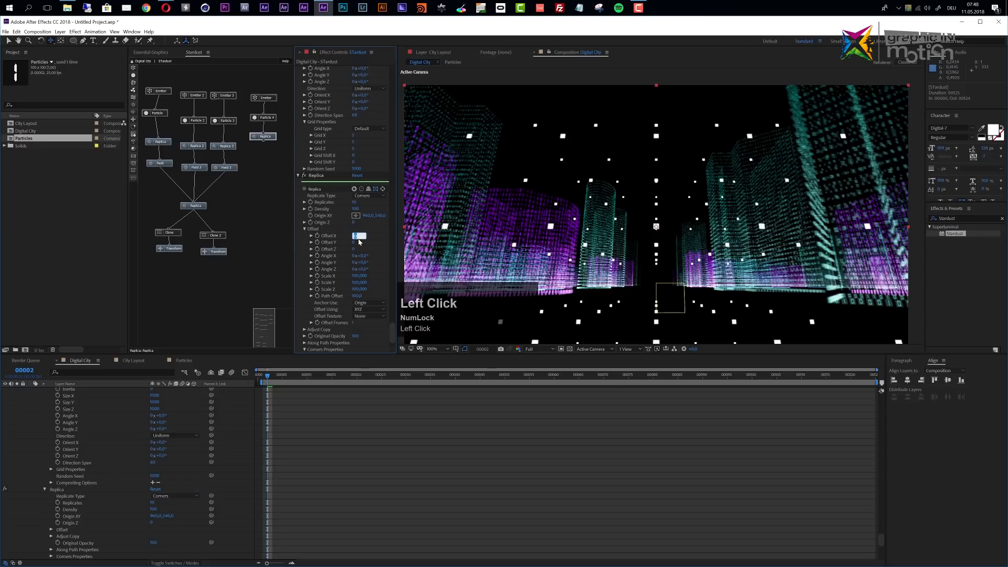
type("10")
key("Return")
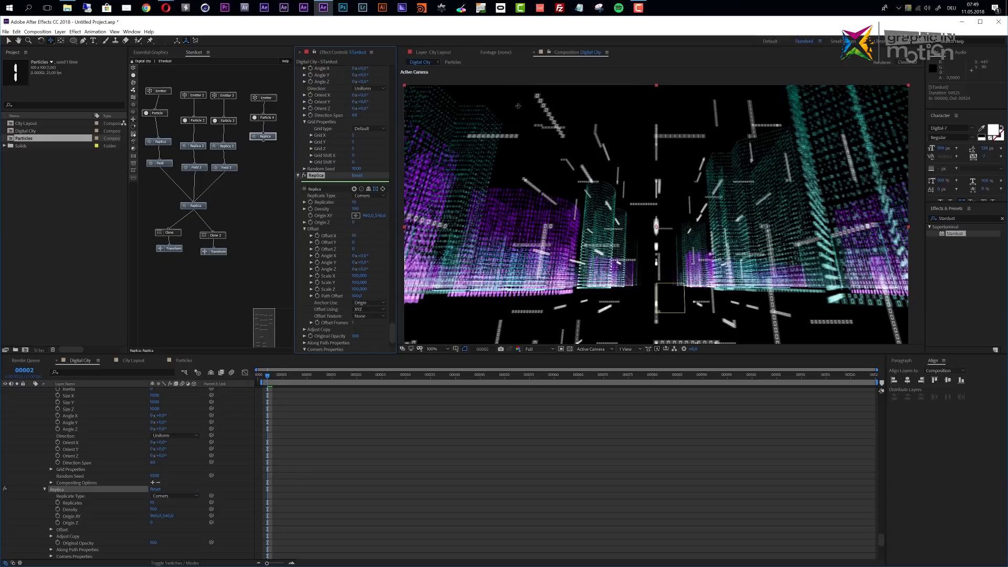
- Set the new Replica node to 40 replicates with an Offset X of 20
left_click(355, 202)
type("40")
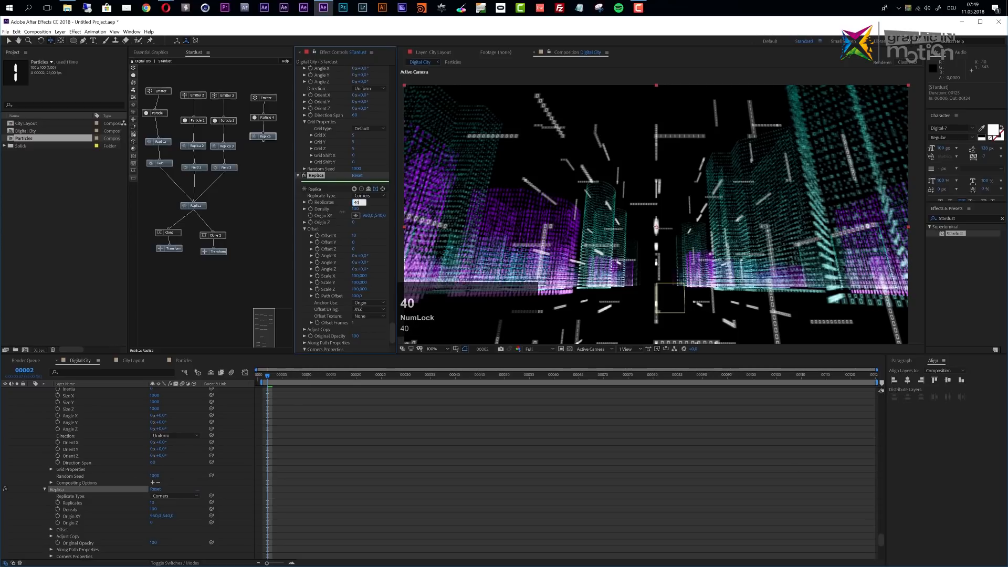
key("Return")
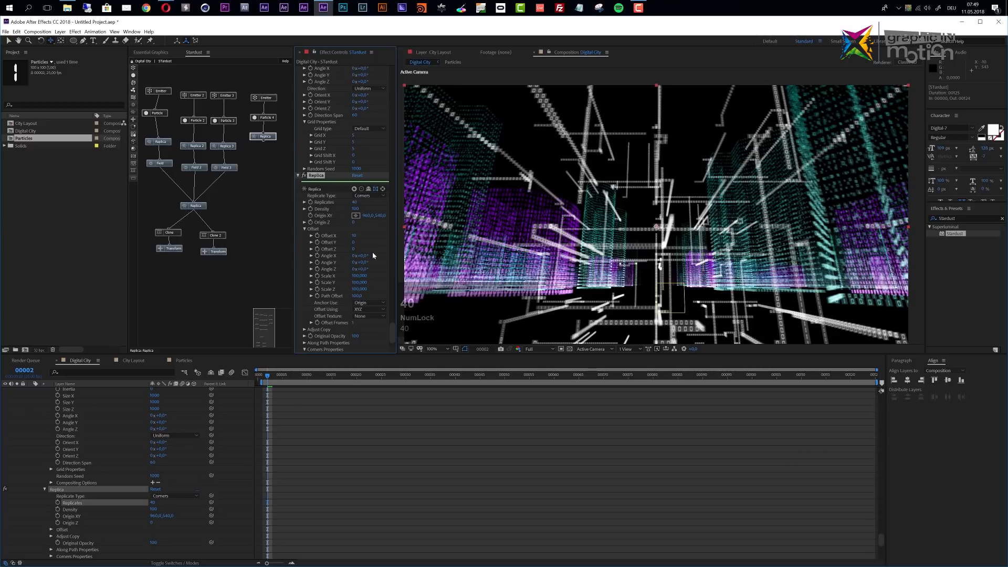
left_click(355, 236)
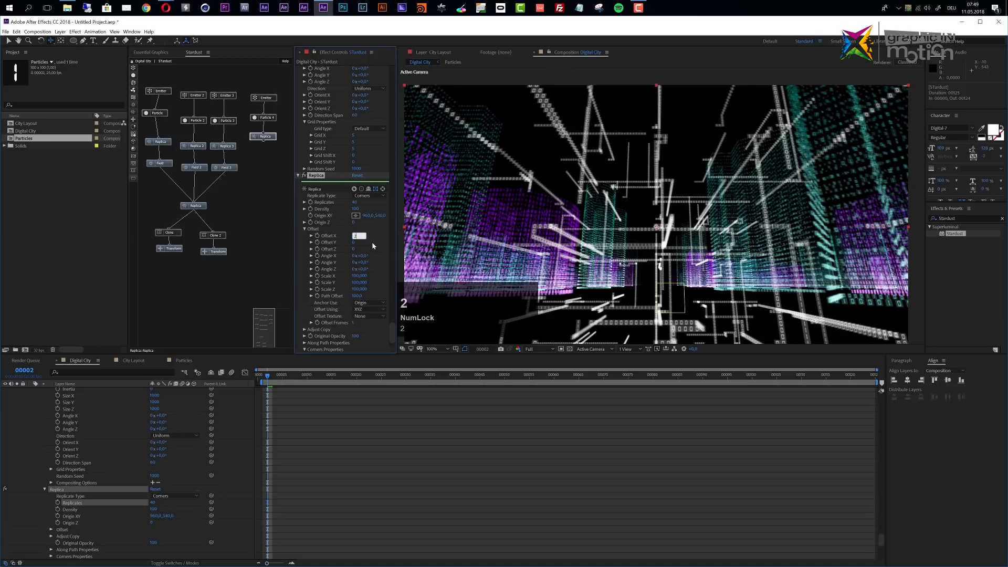
type("20")
key("Return")
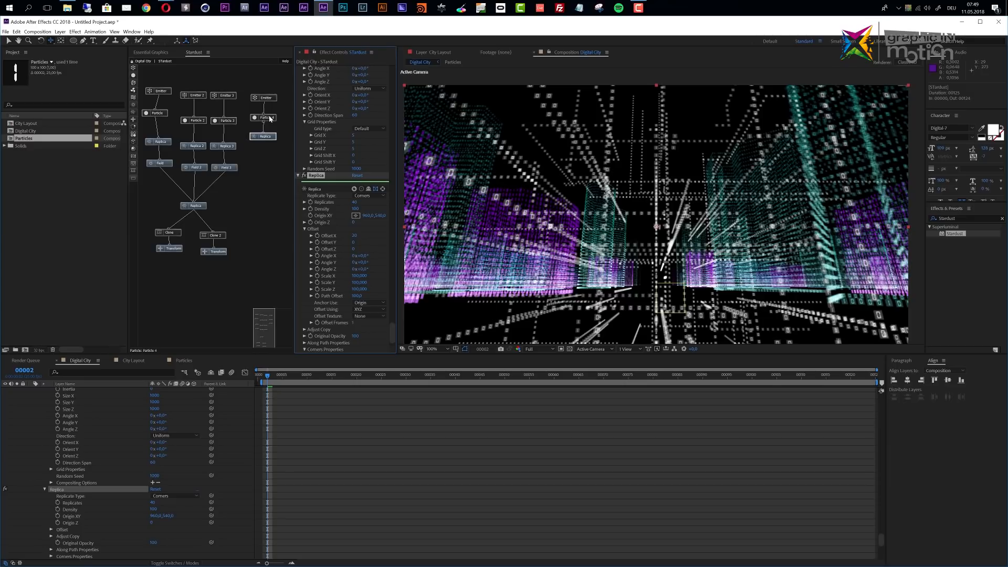
- Set the fourth branch's Emitter grid counts to 4 each for Grid X, Grid Y and Grid Z
left_click(268, 98)
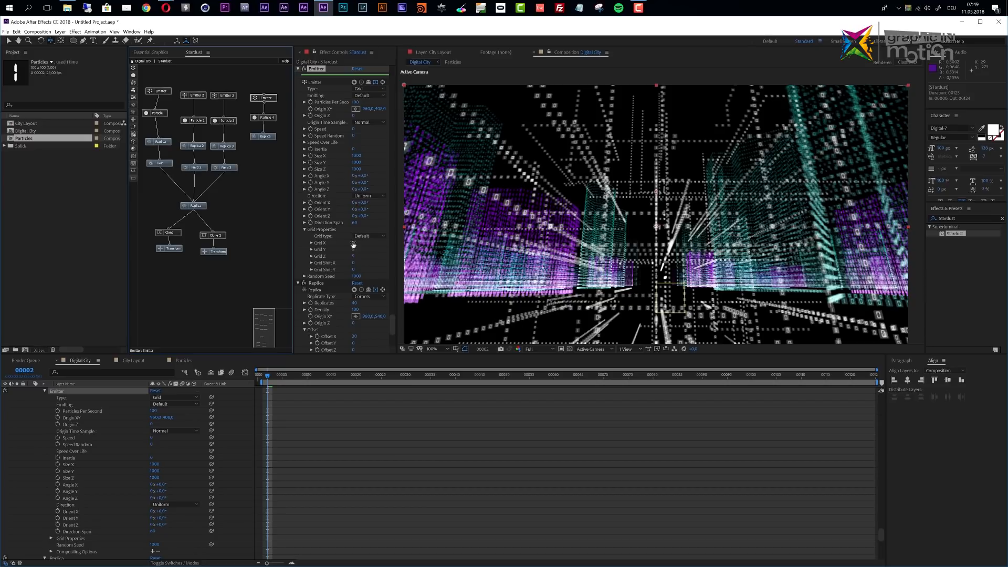
left_click(355, 243)
type("4")
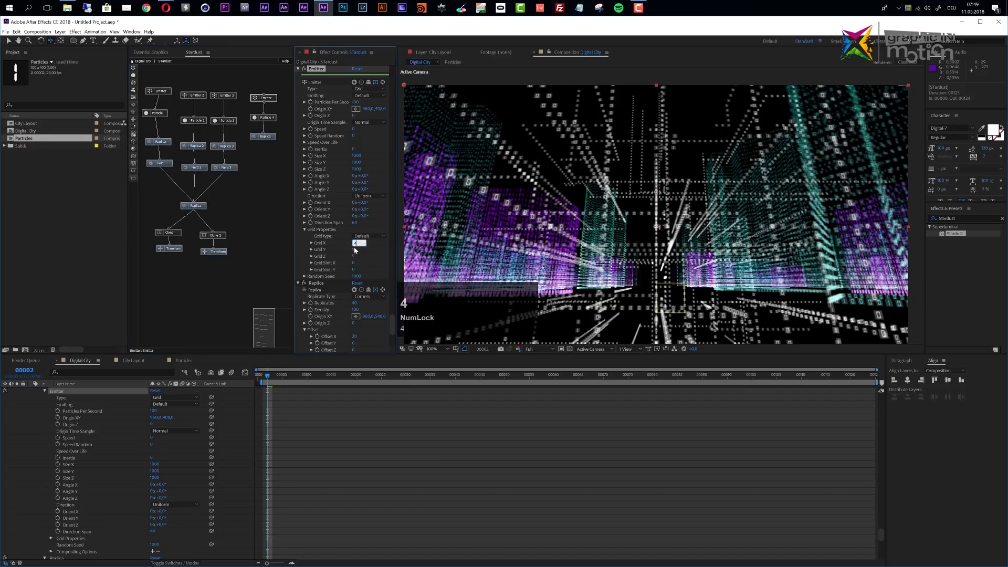
left_click(354, 250)
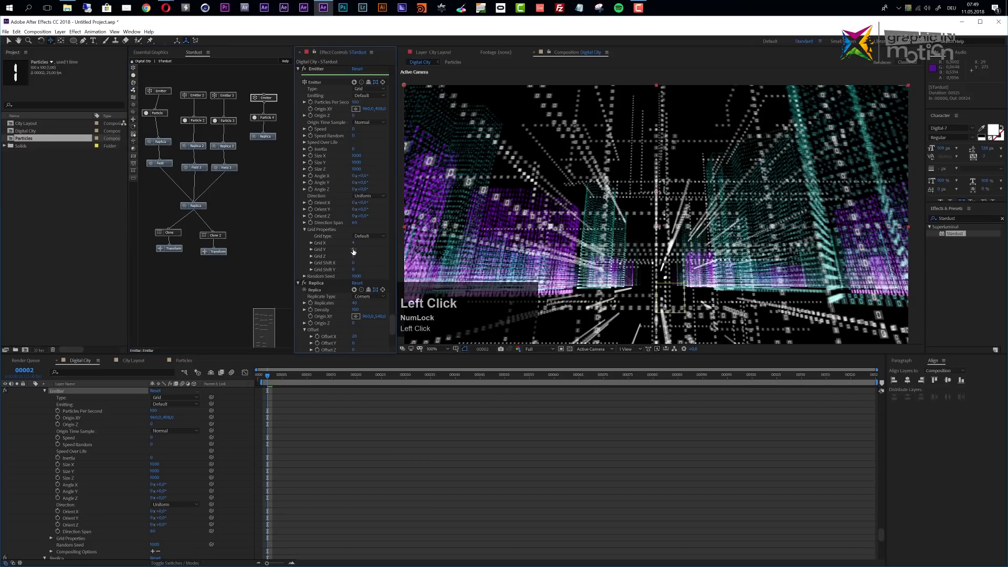
left_click(354, 256)
type("4")
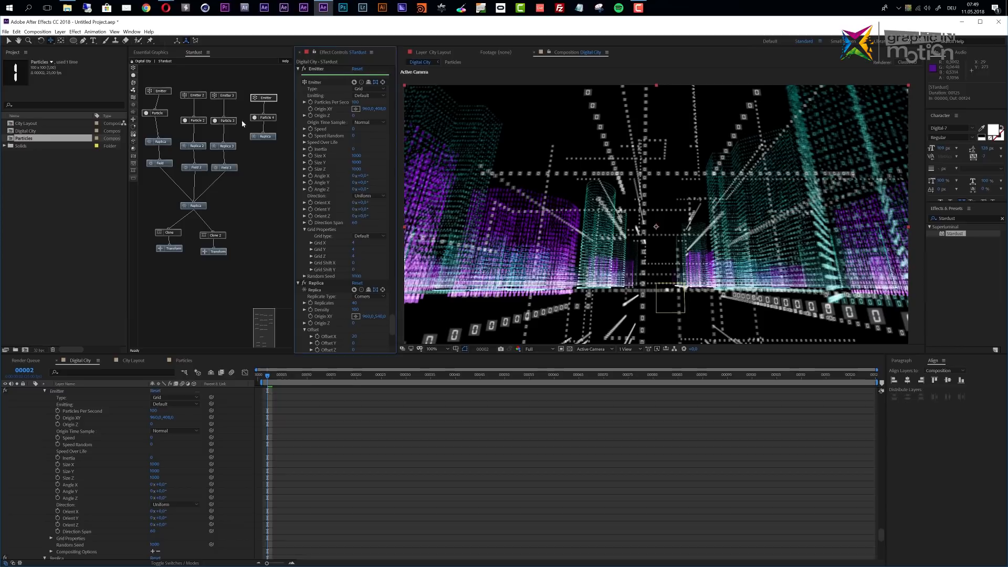
- Set the Particle 4 node's size to 5 pixels
left_click(265, 137)
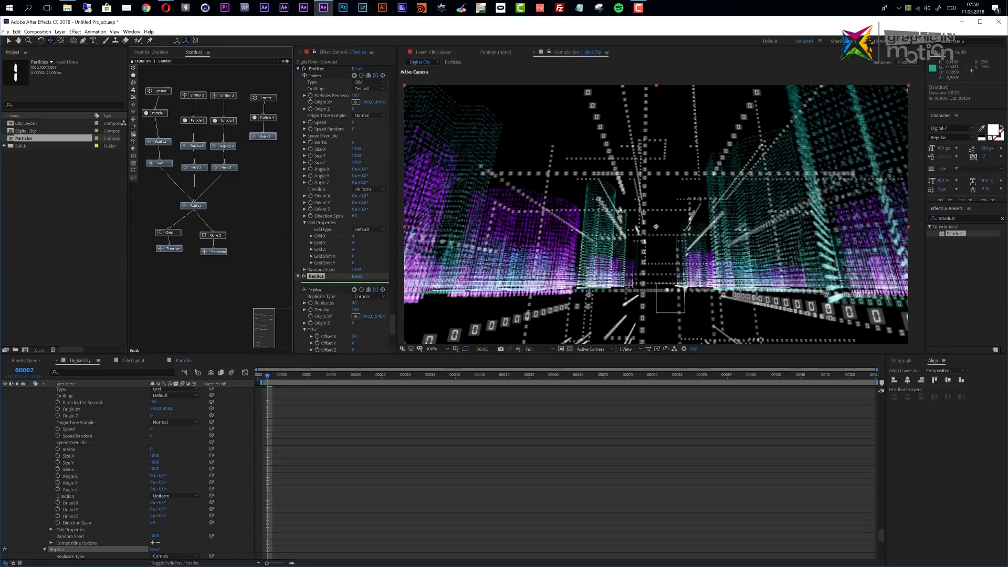
left_click(268, 118)
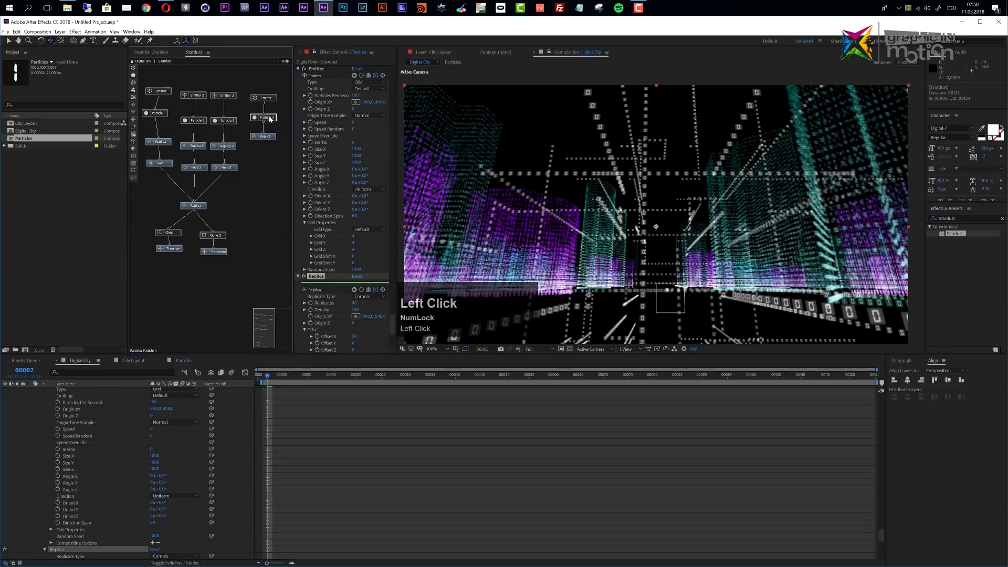
left_click(355, 115)
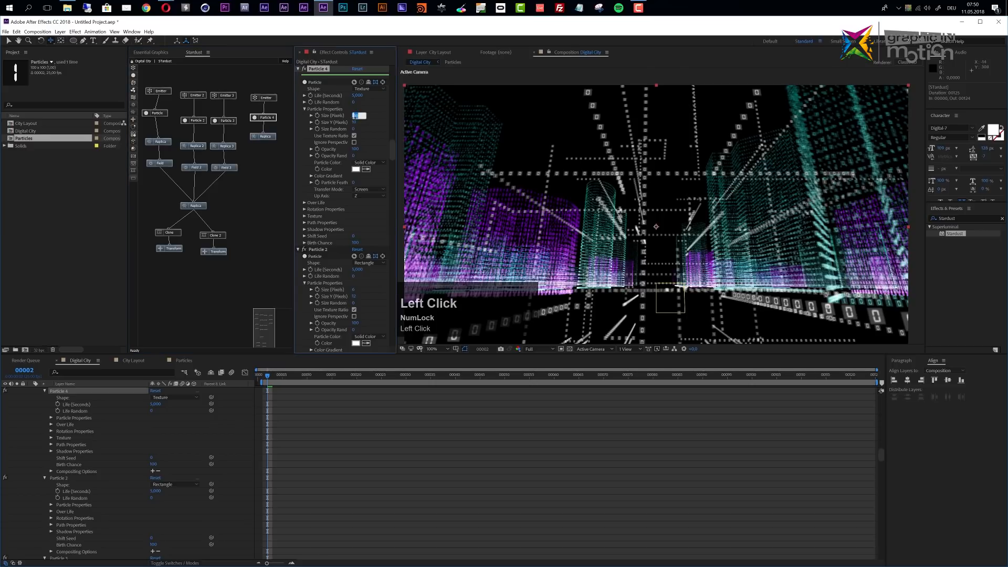
type("5")
key("Return")
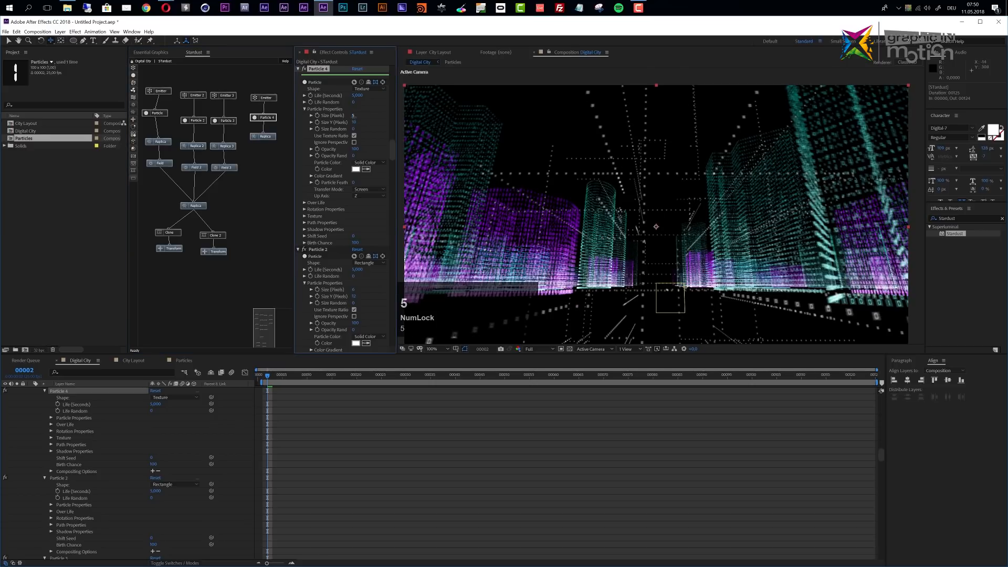
- Set the Density of the Replica node beneath Particle 4 to 200
left_click(266, 137)
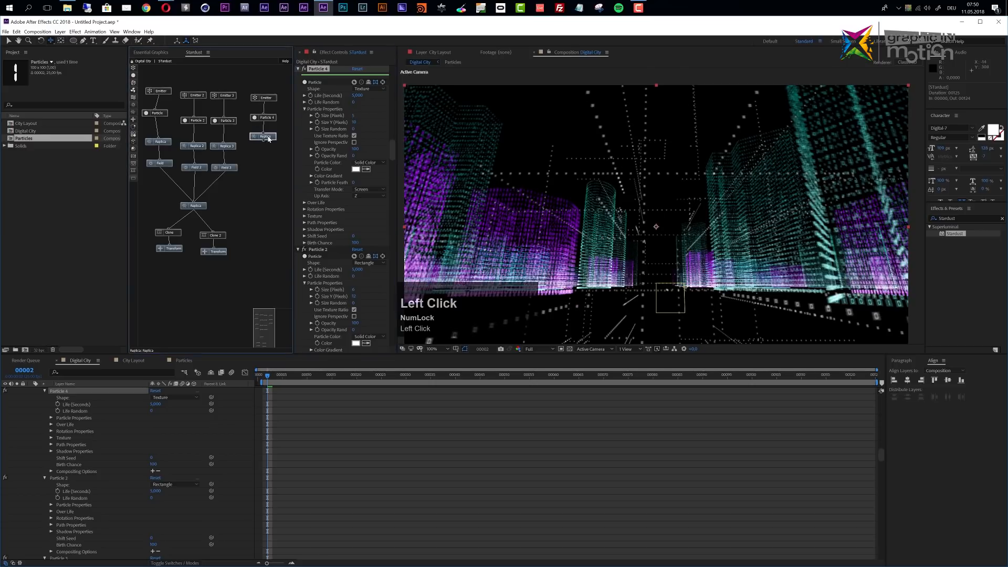
scroll(355, 226, "down", 5)
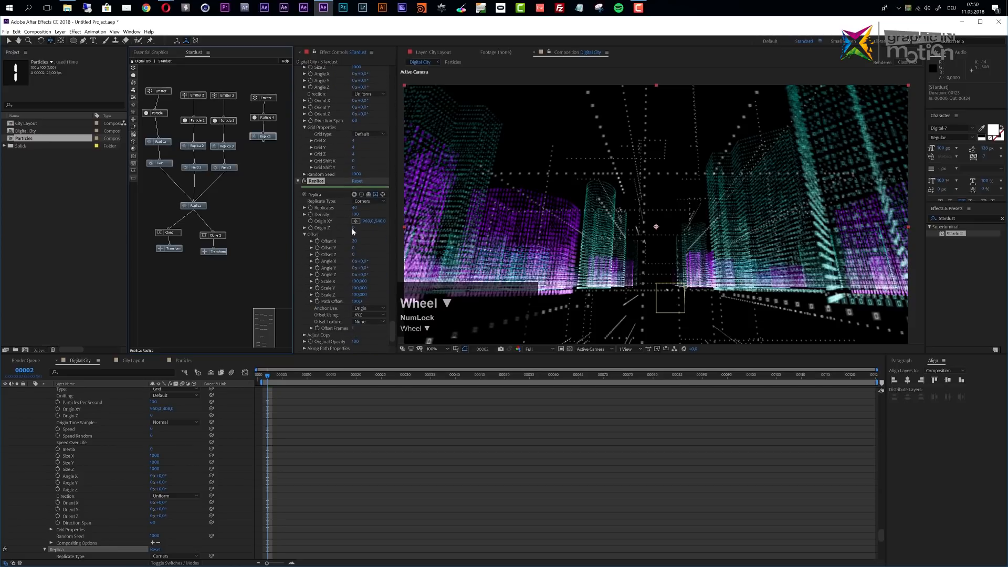
left_click(356, 215)
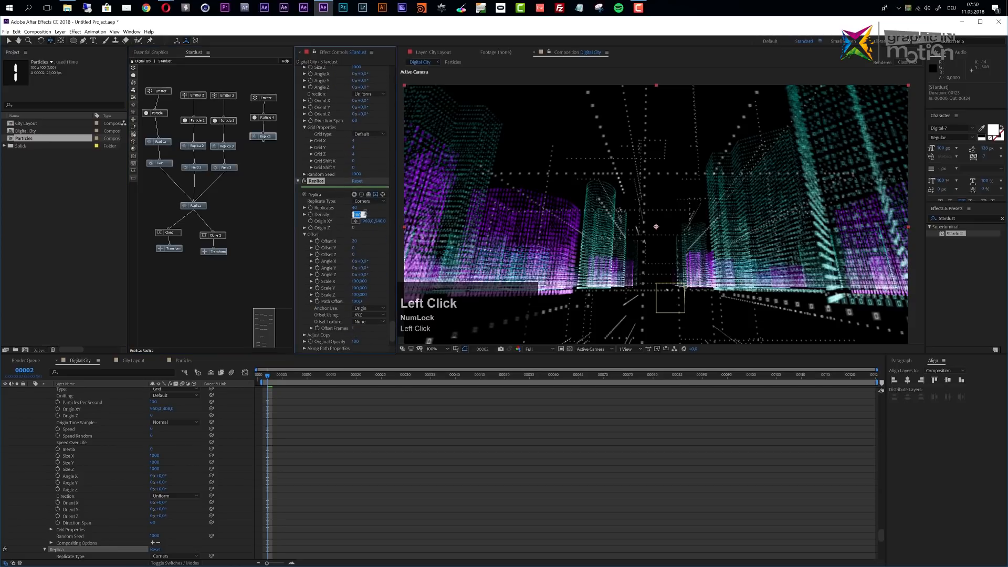
type("200")
key("Return")
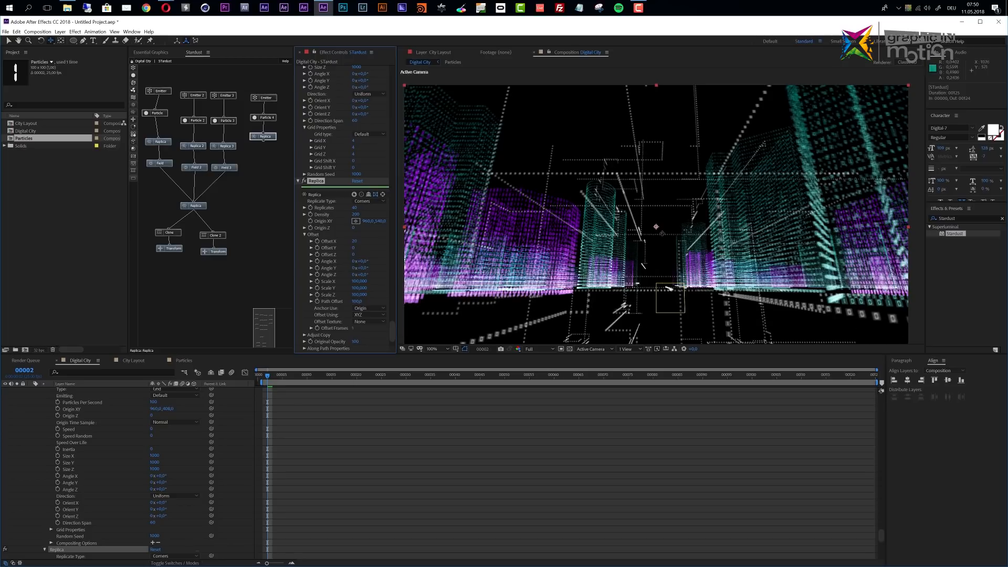
- Expand the Replica node's Random Properties and set its Offset Texture to Random
scroll(380, 246, "down", 3)
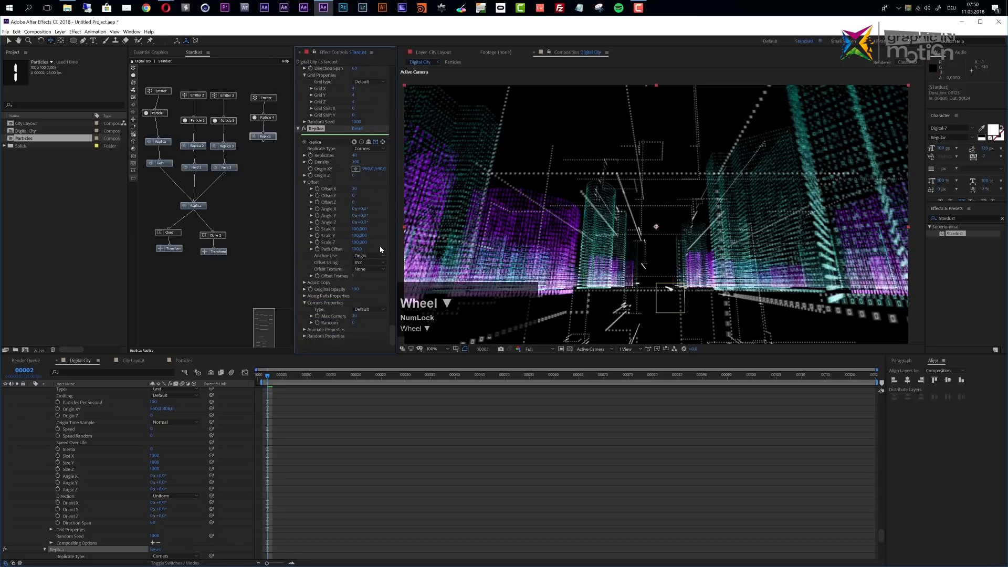
left_click(304, 337)
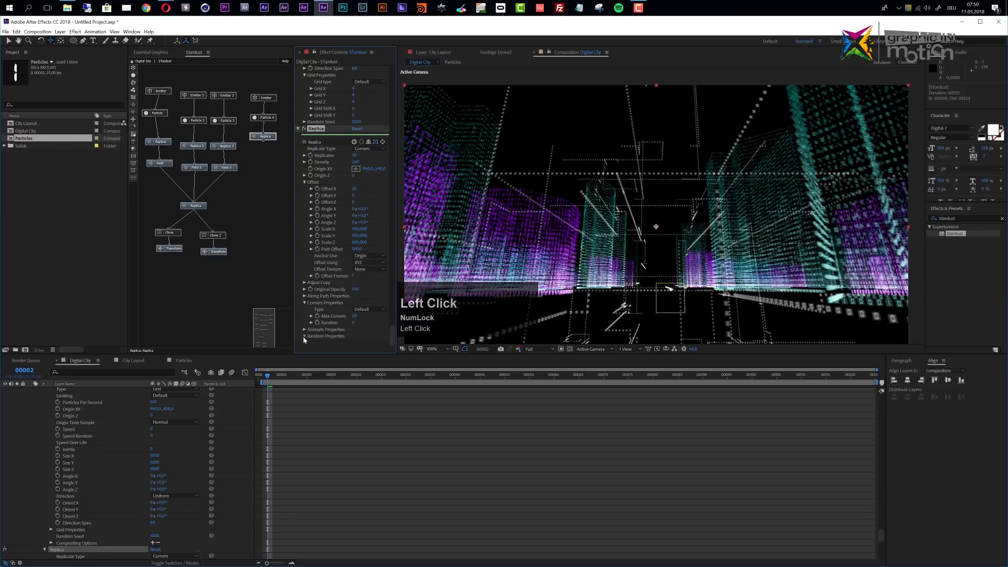
left_click(372, 198)
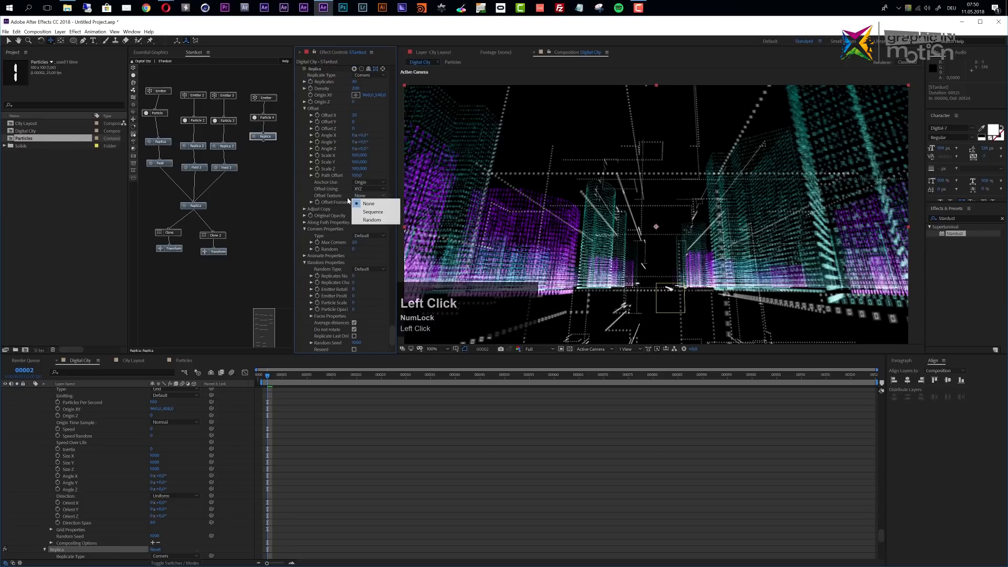
left_click(376, 217)
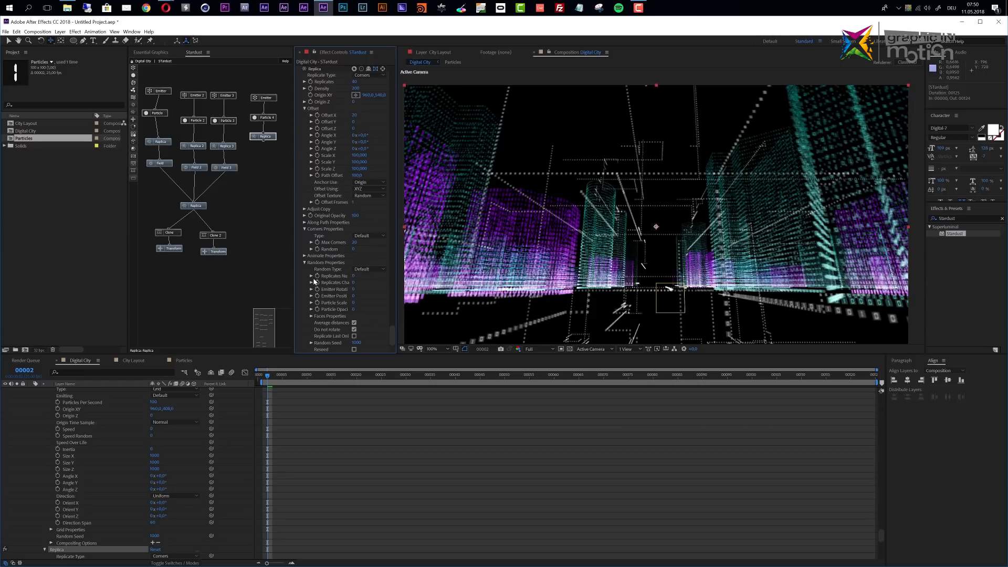
- In the Replica node's Random Properties, set Particle Scale to 60 and Particle Opacity to 40
scroll(315, 281, "down", 2)
left_click(353, 303)
type("40")
key("Return")
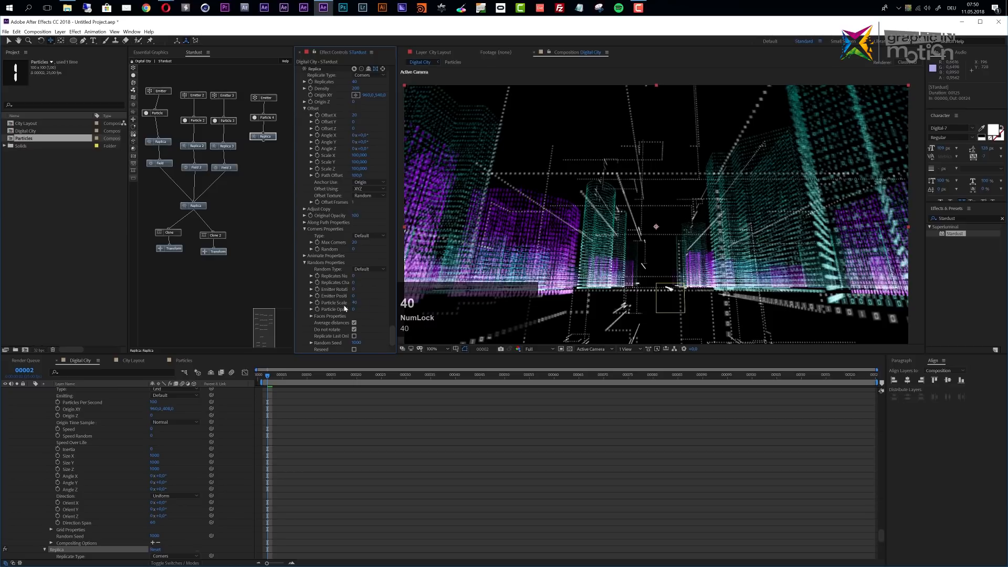
left_click(354, 302)
type("60")
key("Return")
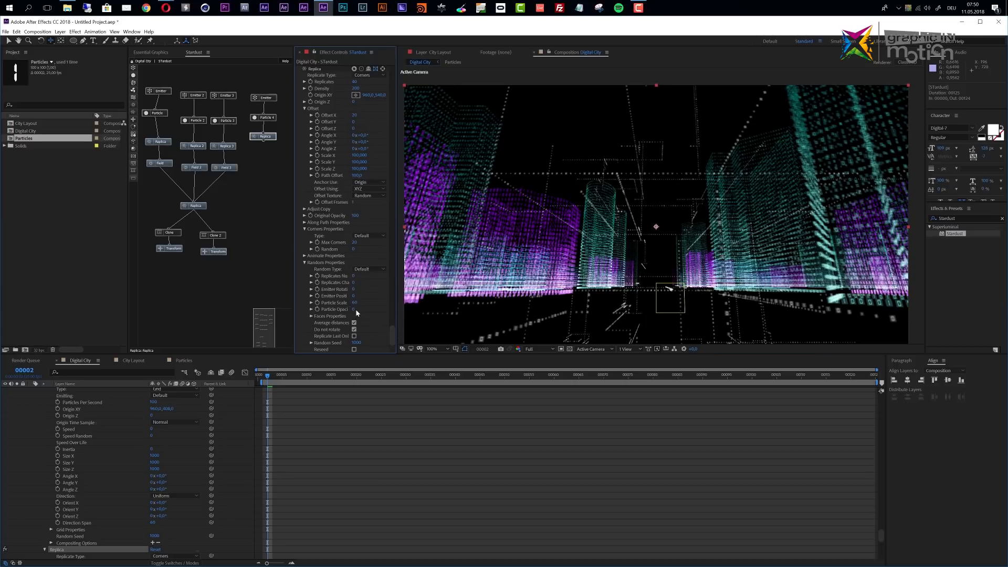
left_click(354, 310)
type("40")
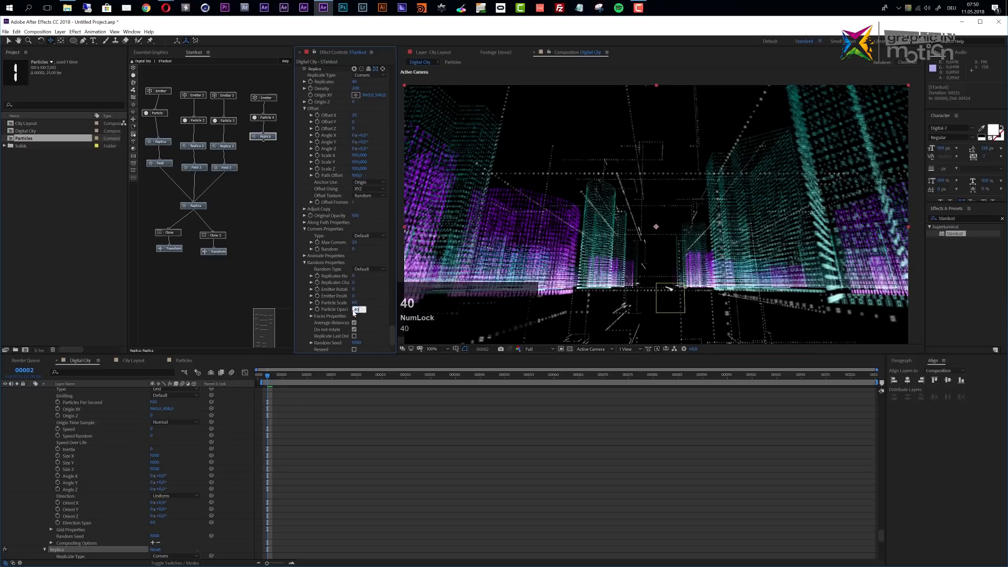
key("Return")
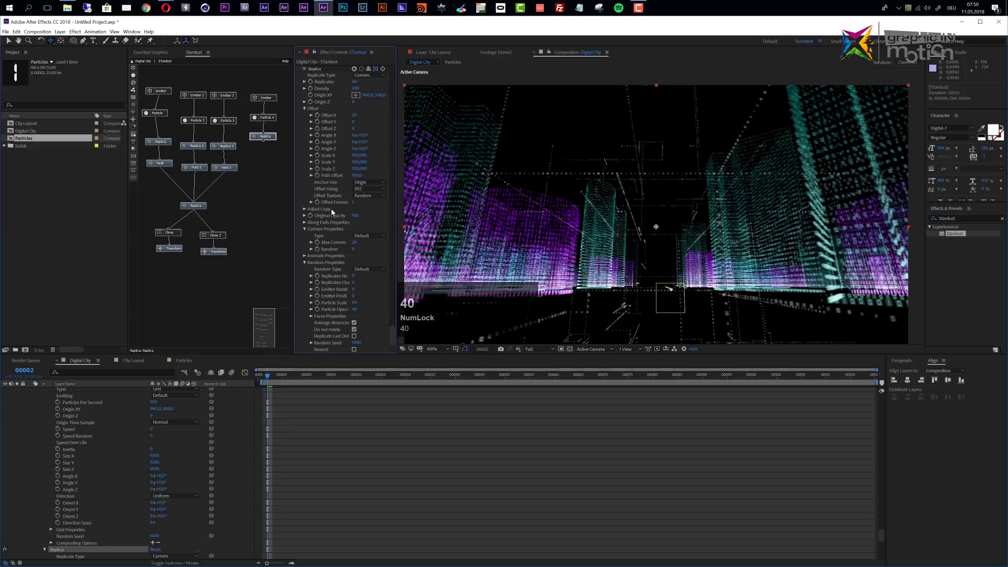
- Set the Particle 4 node's size to 6 pixels and its Particle Color to Random From Gradient
left_click(274, 118)
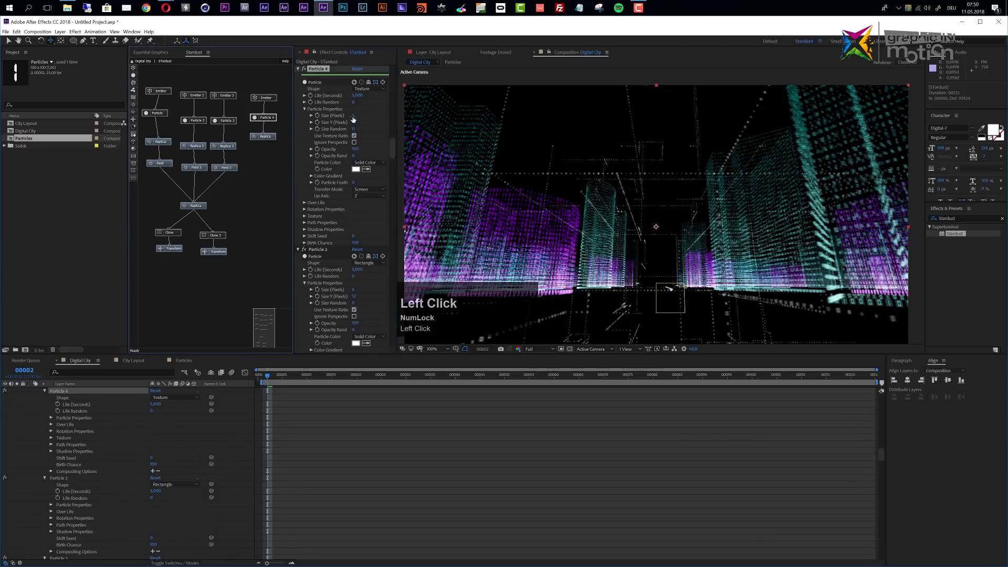
left_click(354, 115)
type("6")
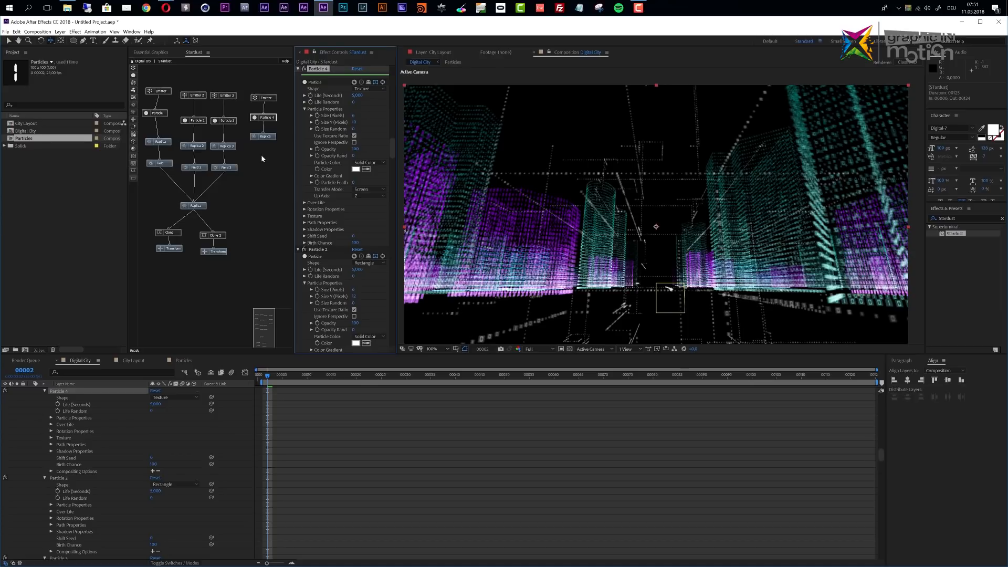
left_click(271, 119)
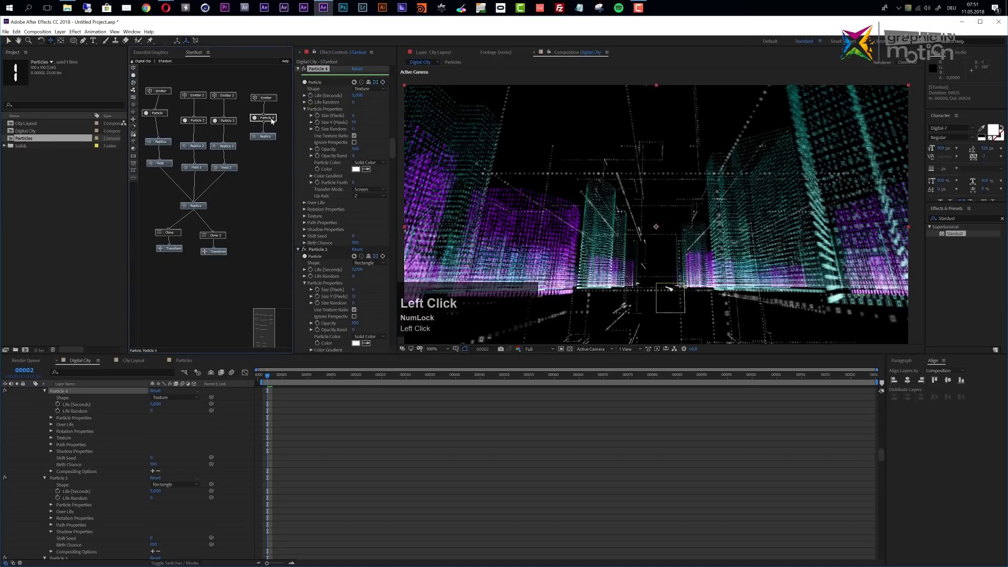
left_click(368, 163)
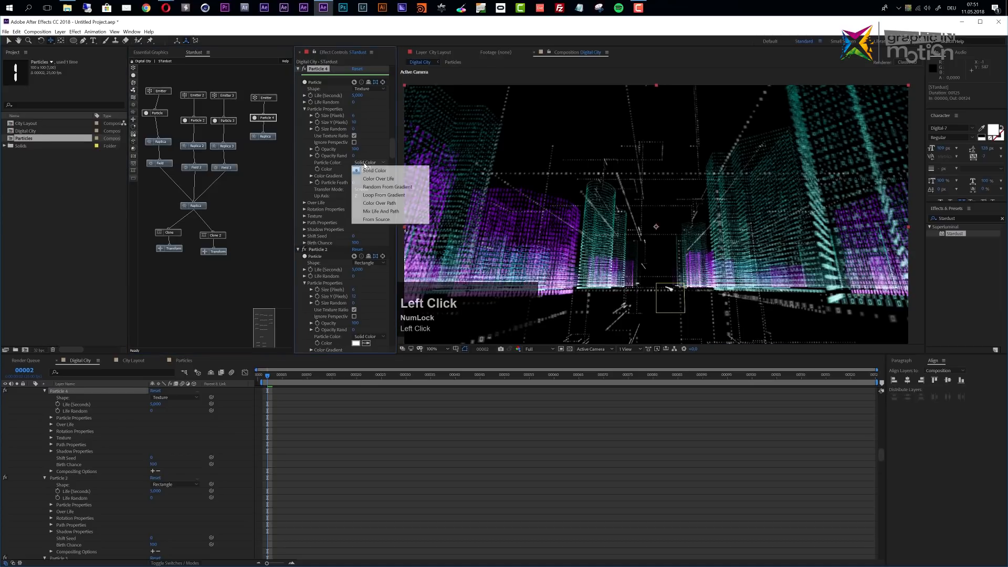
left_click(381, 187)
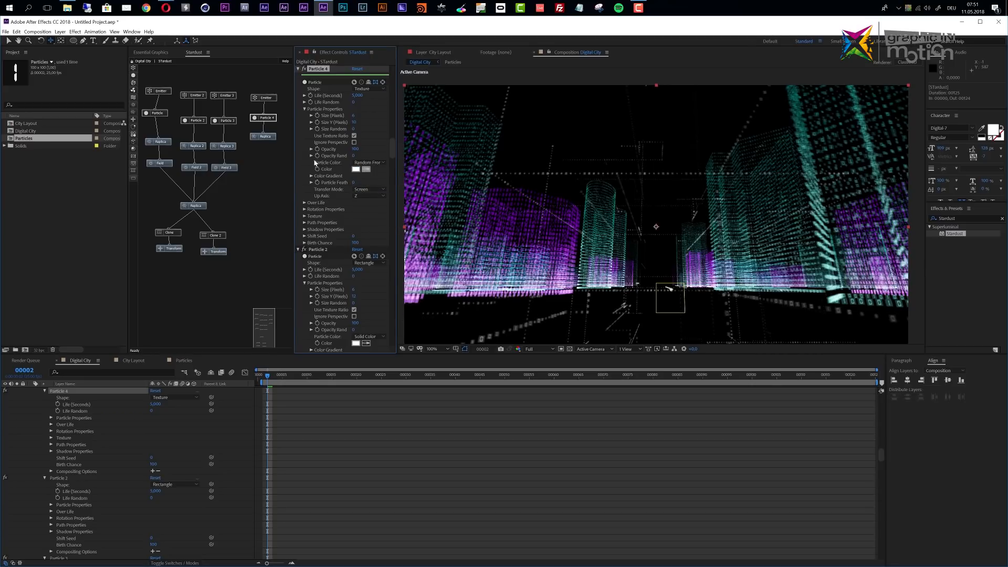
- Color the first stop of Particle 4's gradient with the buildings' sampled purple and add a light turquoise stop near the middle
left_click(312, 176)
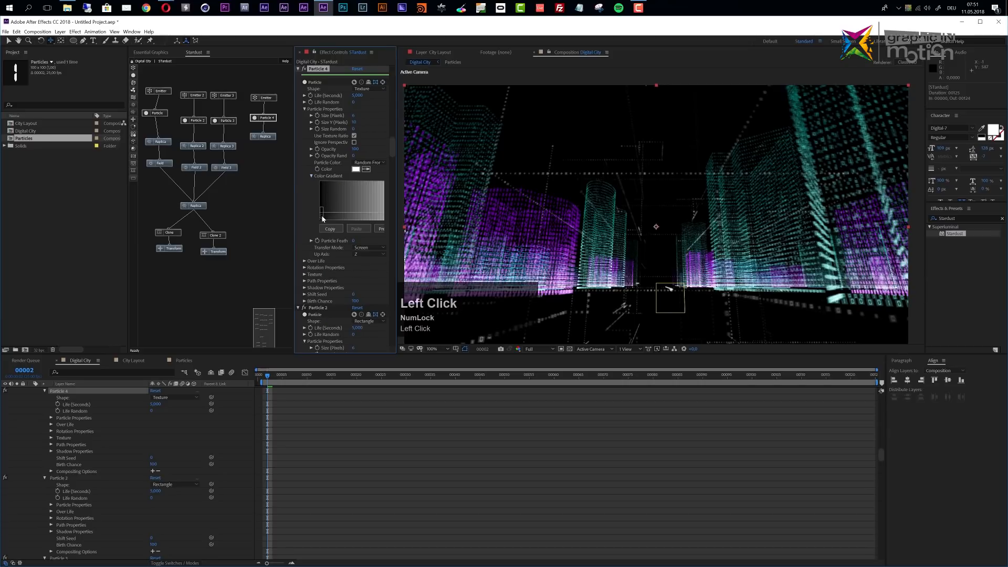
left_click(169, 98)
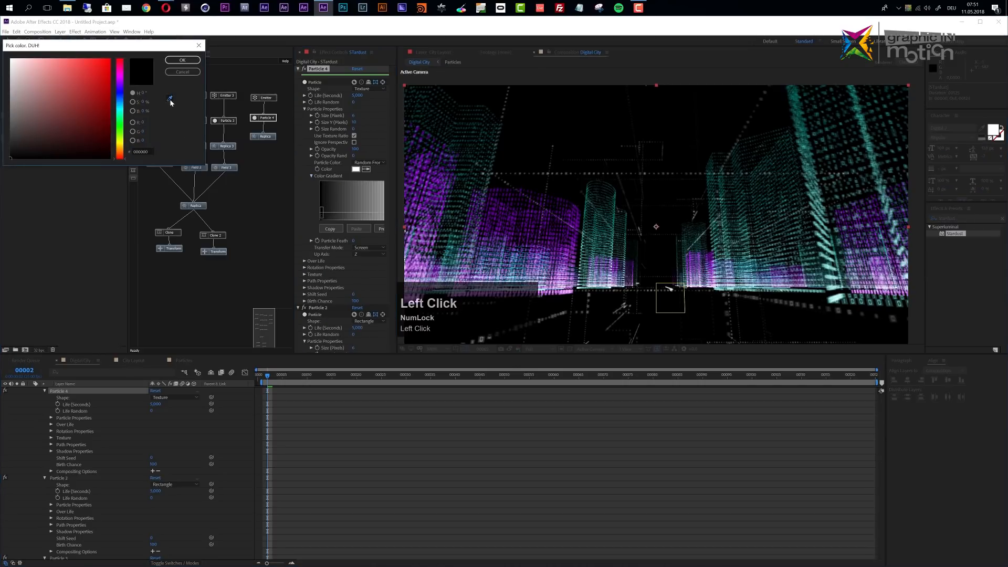
left_click(418, 159)
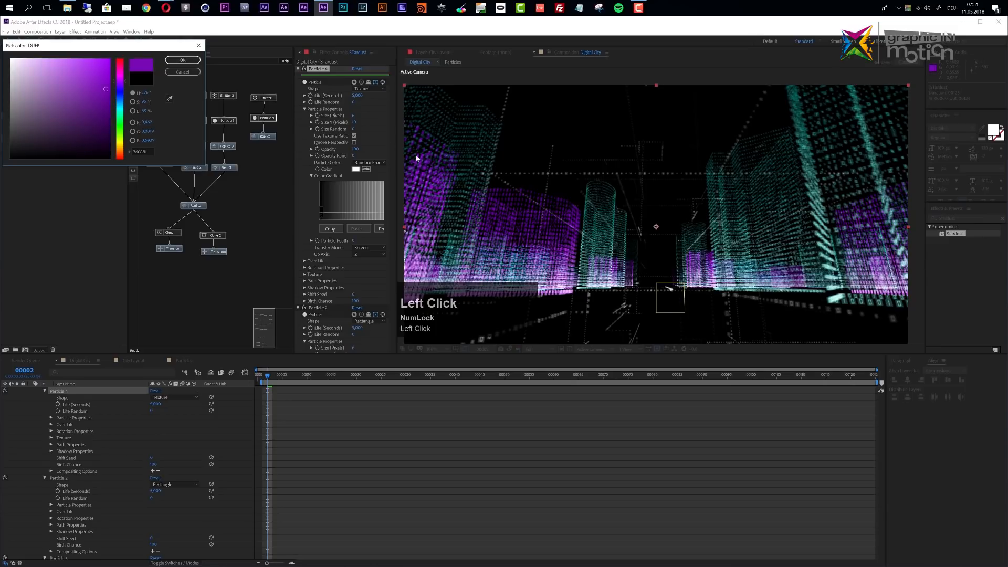
left_click(196, 60)
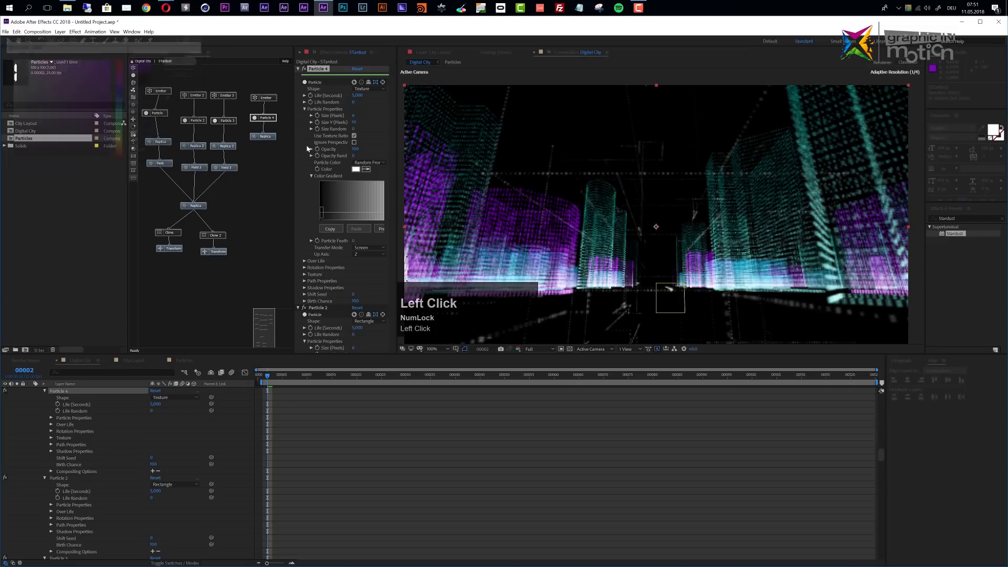
double_click(344, 211)
left_click(169, 99)
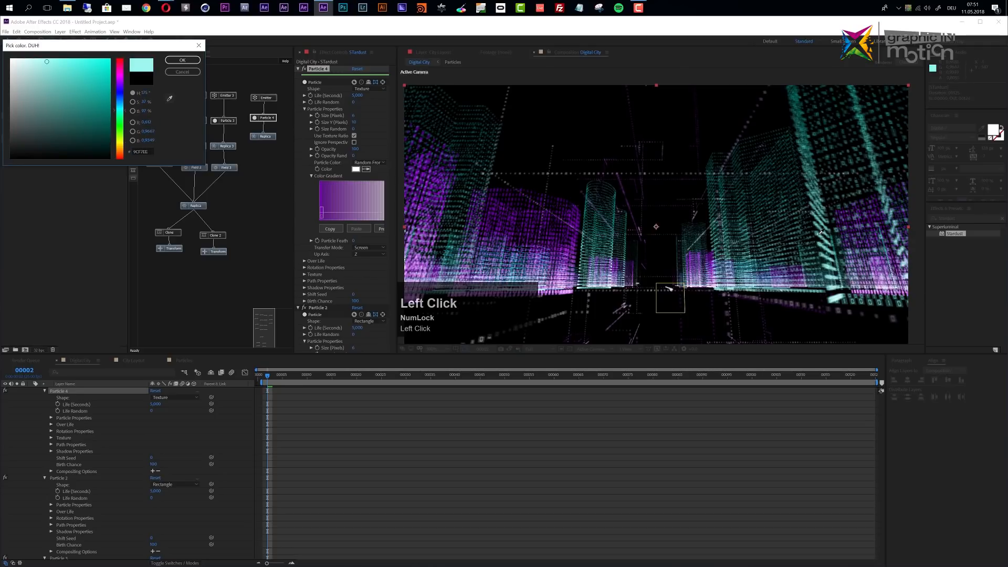
left_click(182, 60)
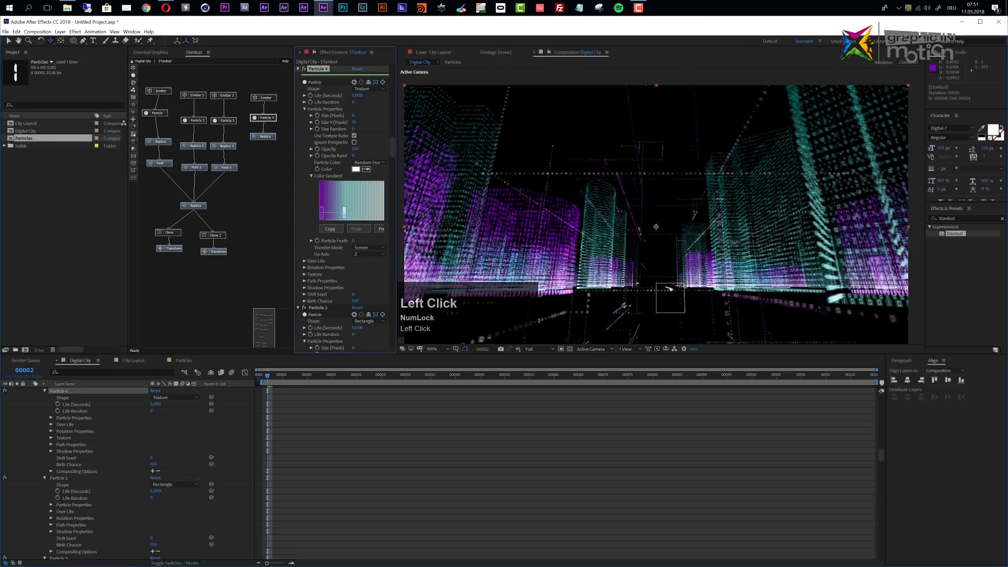
- Add a third stop near the end of Particle 4's color gradient and make it light blue
left_click(377, 221)
left_click(169, 98)
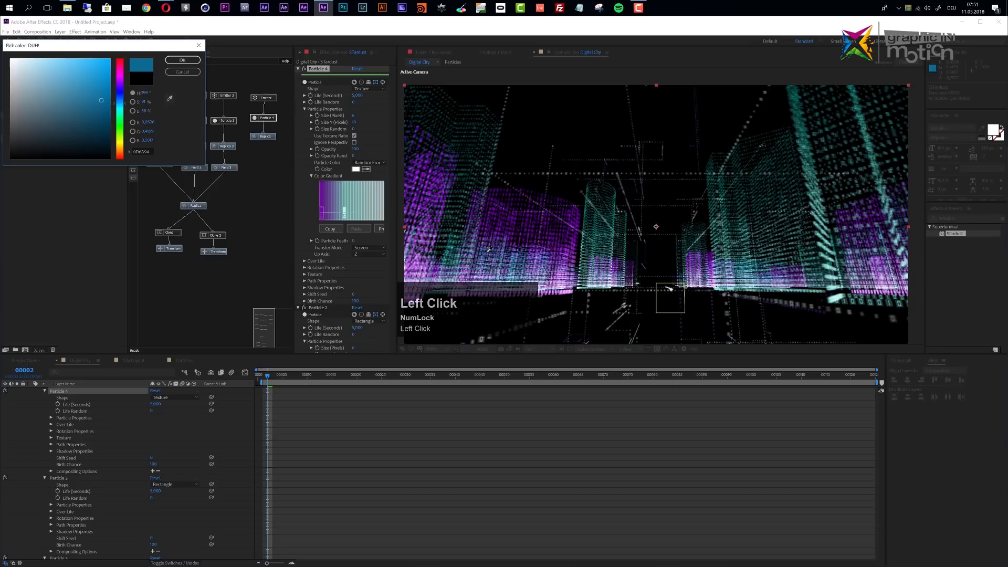
left_click(182, 60)
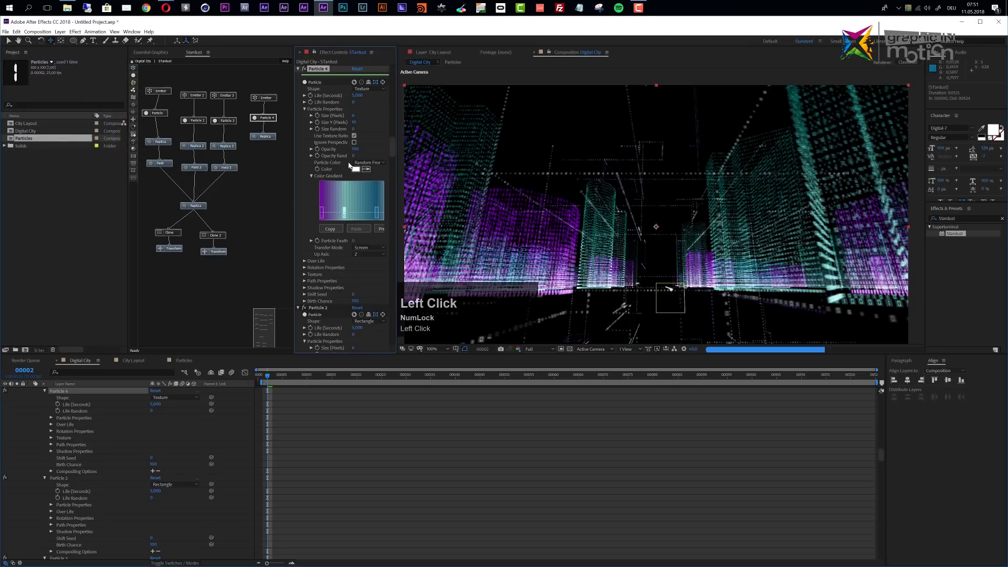
double_click(377, 215)
left_click_drag(76, 69, 79, 63)
left_click(173, 62)
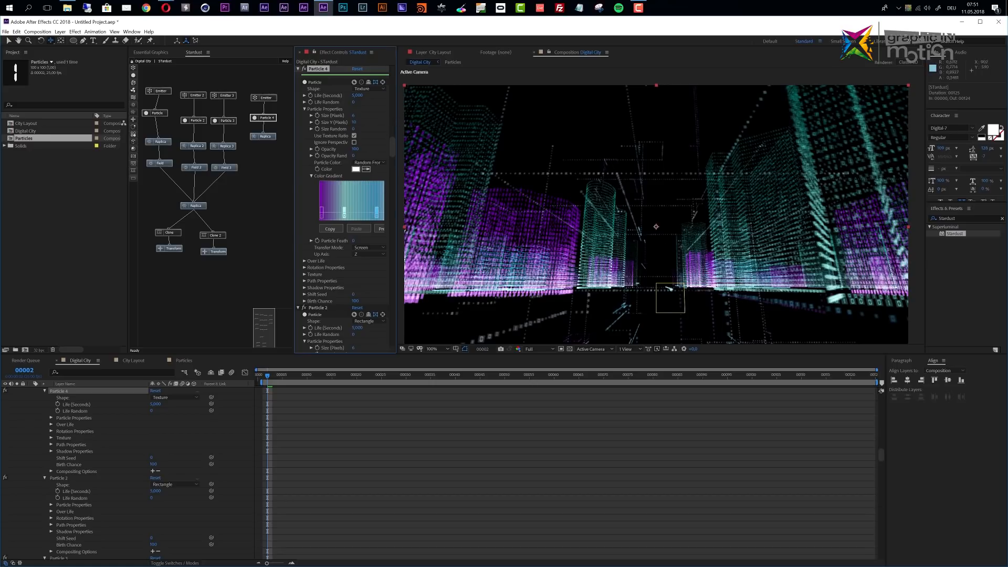
- Connect the Replica node beneath Particle 4 to the shared Replica node that feeds the two Clone nodes
left_click_drag(263, 140, 194, 206)
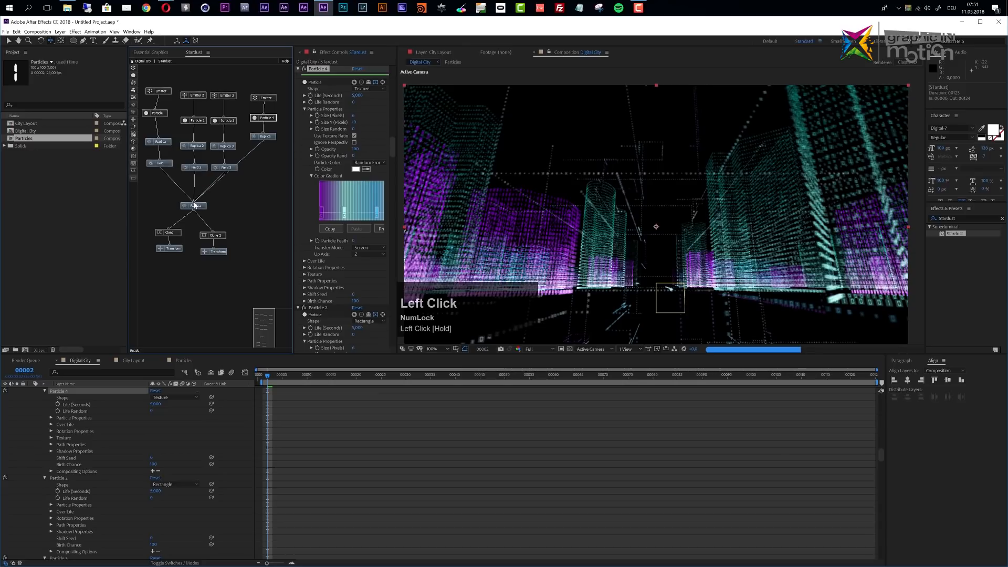
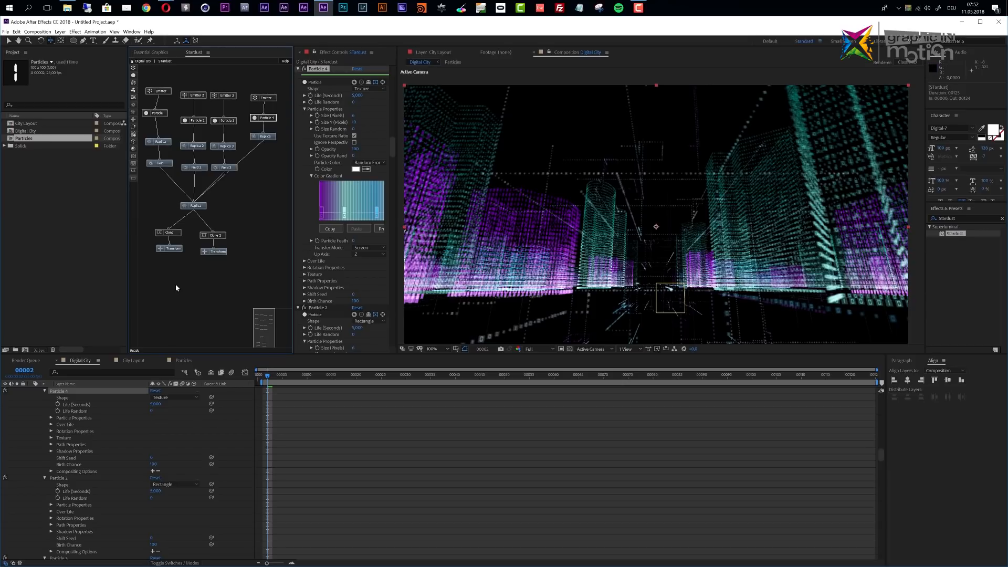
- Collapse the STardust layer's expanded properties and duplicate the layer
scroll(55, 448, "up", 10)
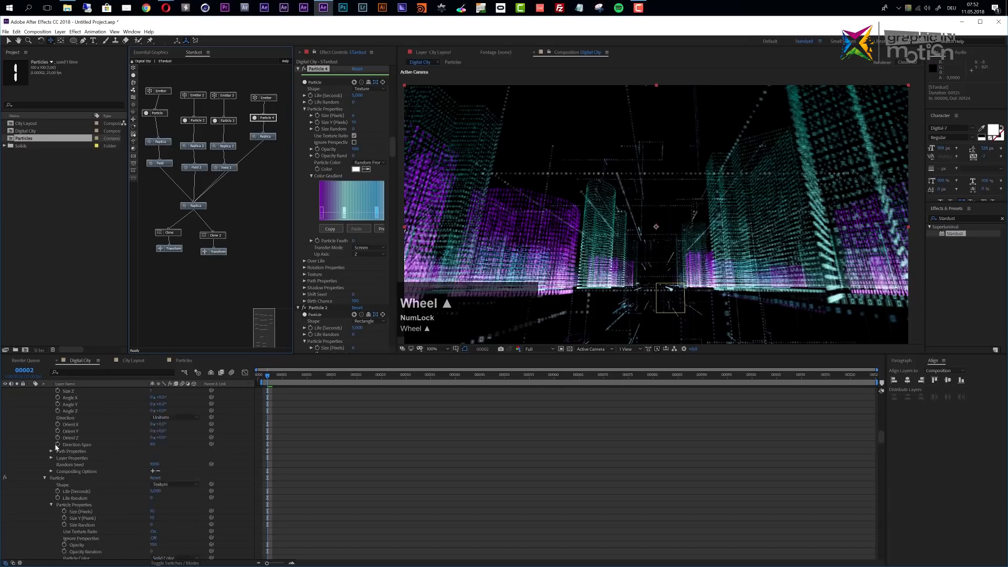
scroll(57, 446, "up", 5)
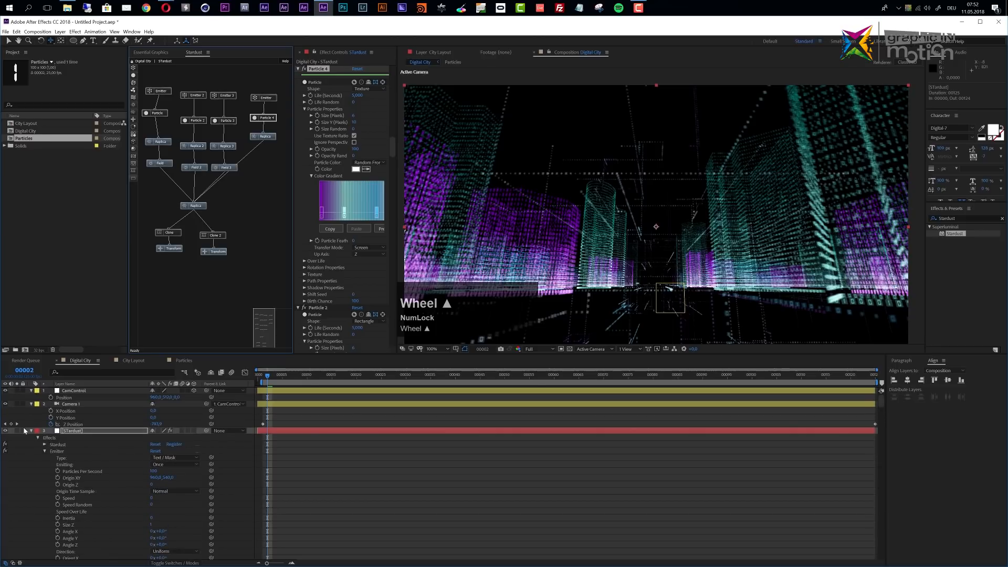
left_click(30, 431)
left_click(72, 431)
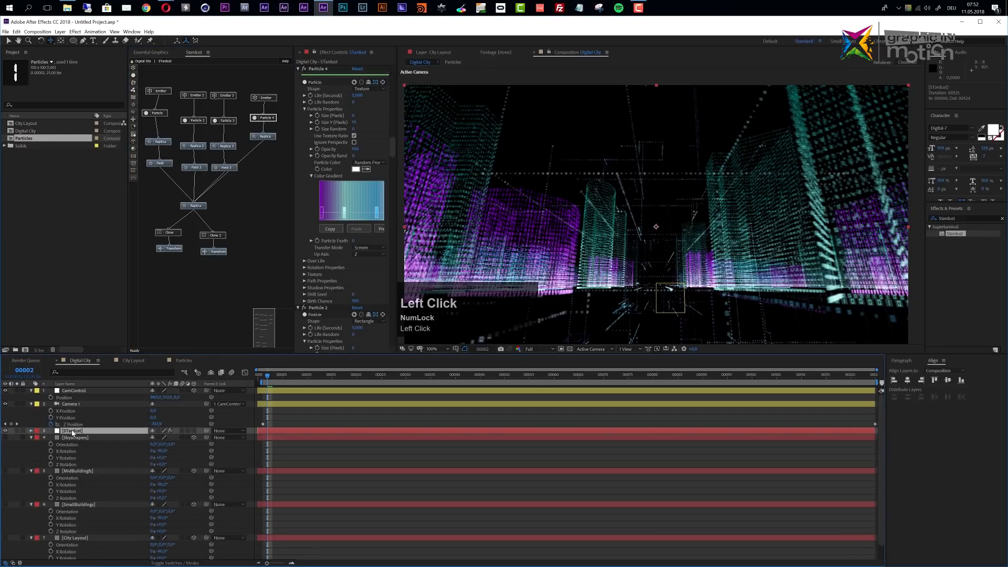
key("ctrl")
key("ctrl+d")
- Rename the lower of the two STardust layers "STardust Shadow"
left_click(72, 438)
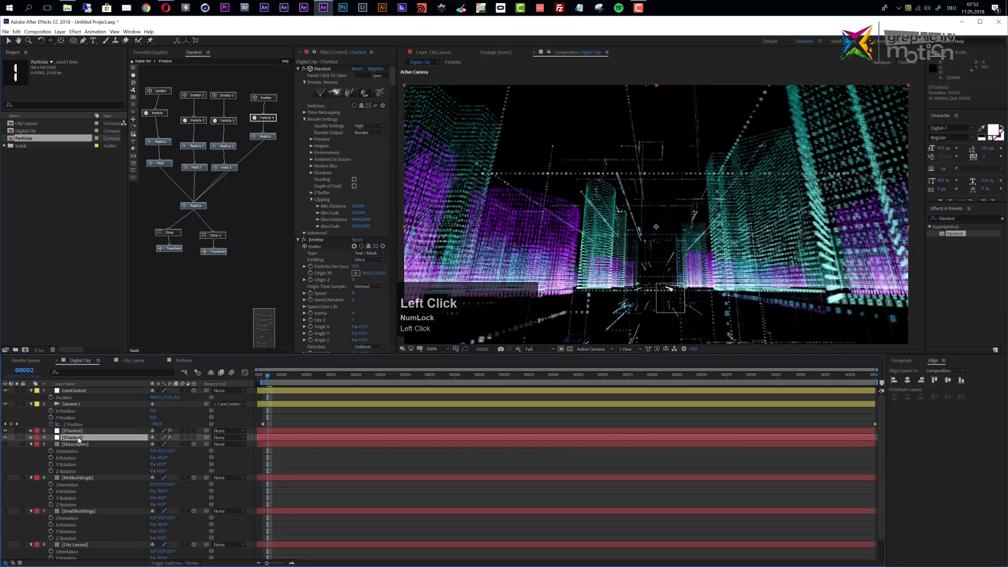
key("Return")
key("Right")
type("Shado")
left_click(72, 437)
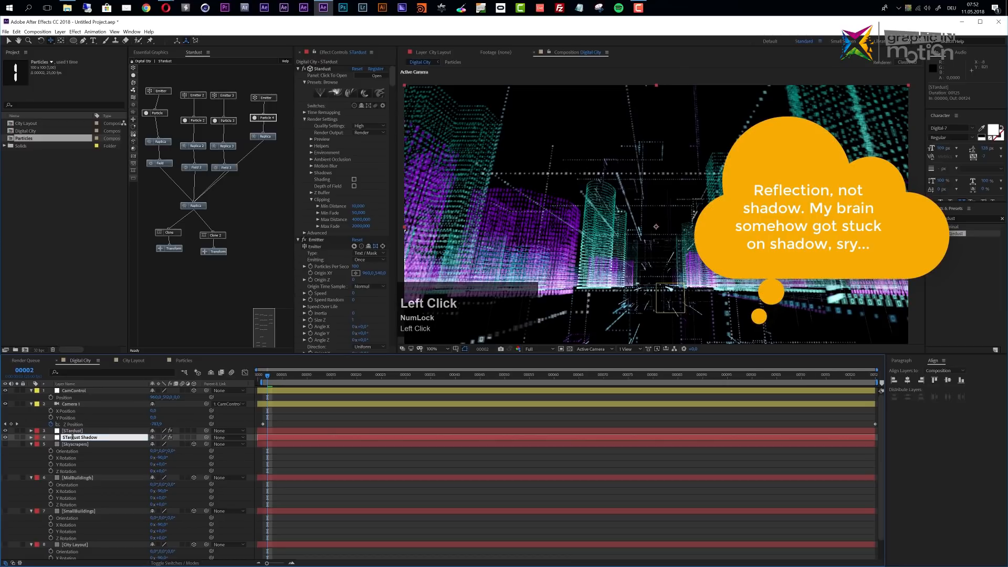
left_click(37, 439)
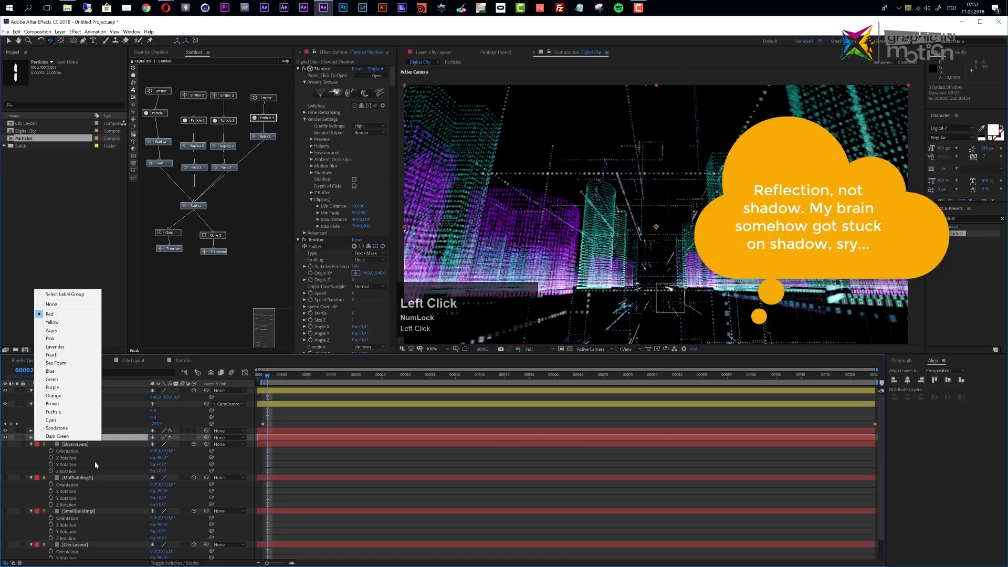
left_click(69, 439)
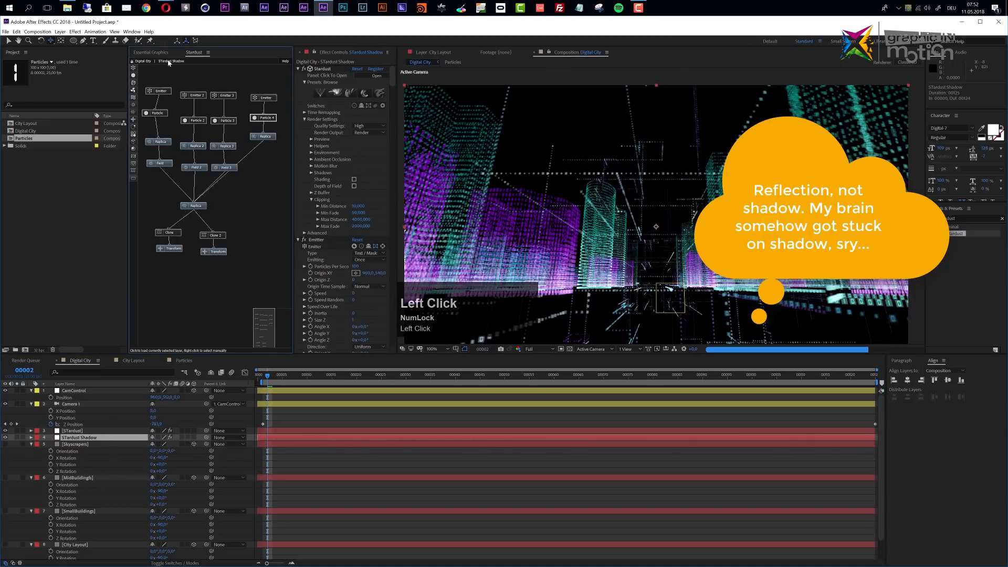
- Delete the Particle 4 chain with its Emitter and Replica, plus both Clone and Transform pairs, from the STardust Shadow layer's node graph
left_click_drag(271, 81, 268, 159)
key("Delete")
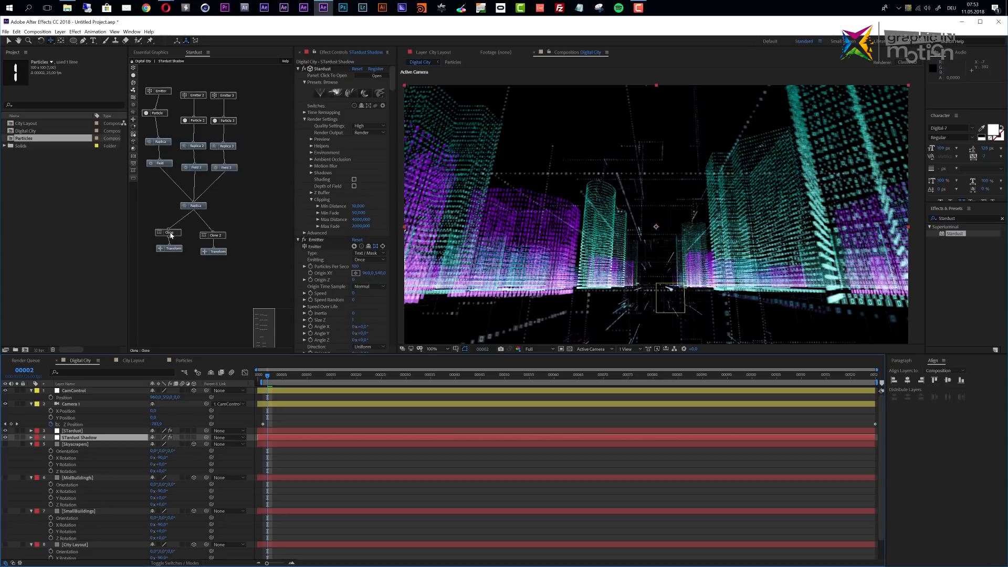
mouse_move(252, 235)
left_mouse_down()
mouse_move(149, 253)
mouse_move(145, 241)
left_mouse_up()
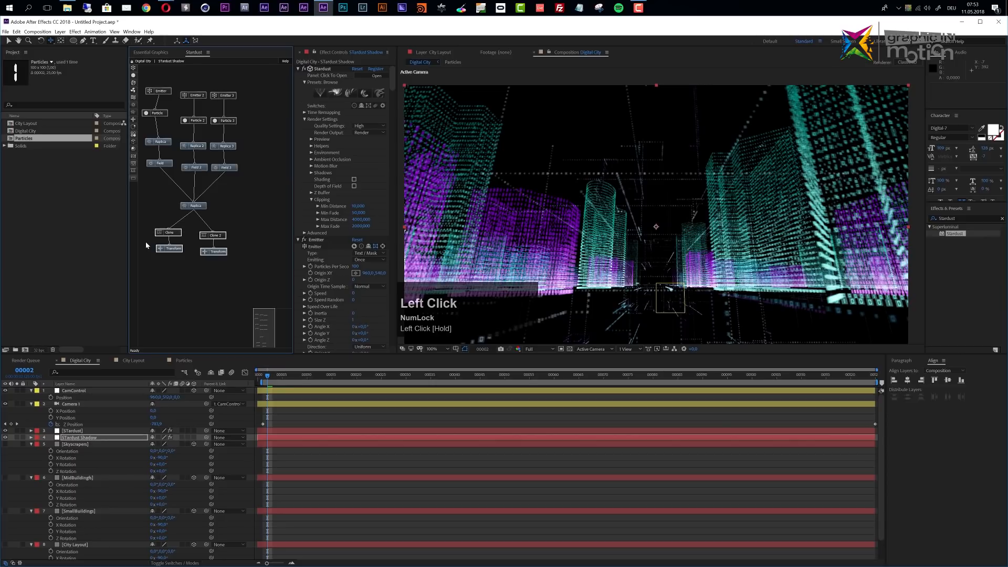
key("Delete")
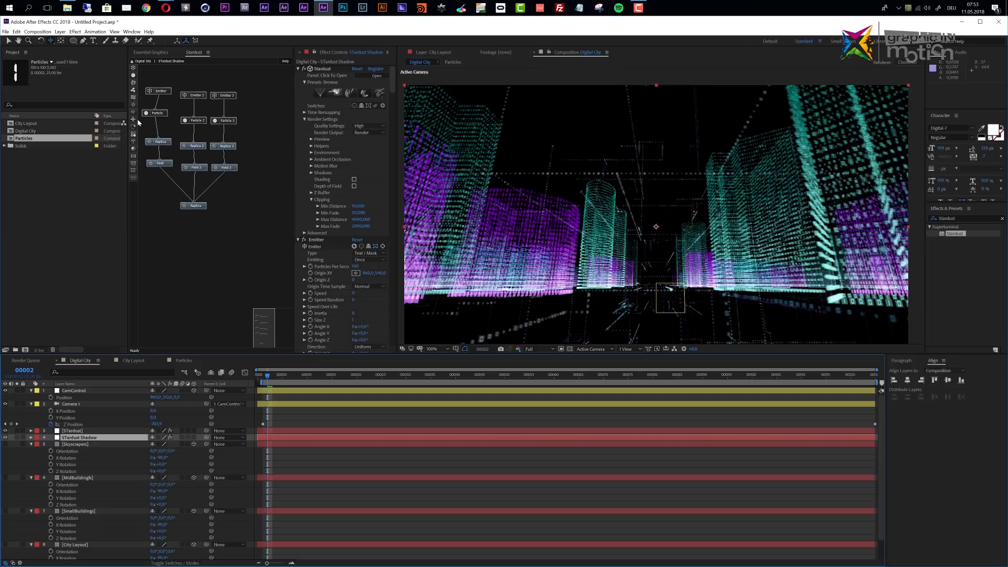
- Add a Transform node beneath the final Replica node of STardust Shadow and set its Scale Y to -100
left_click_drag(135, 119, 203, 228)
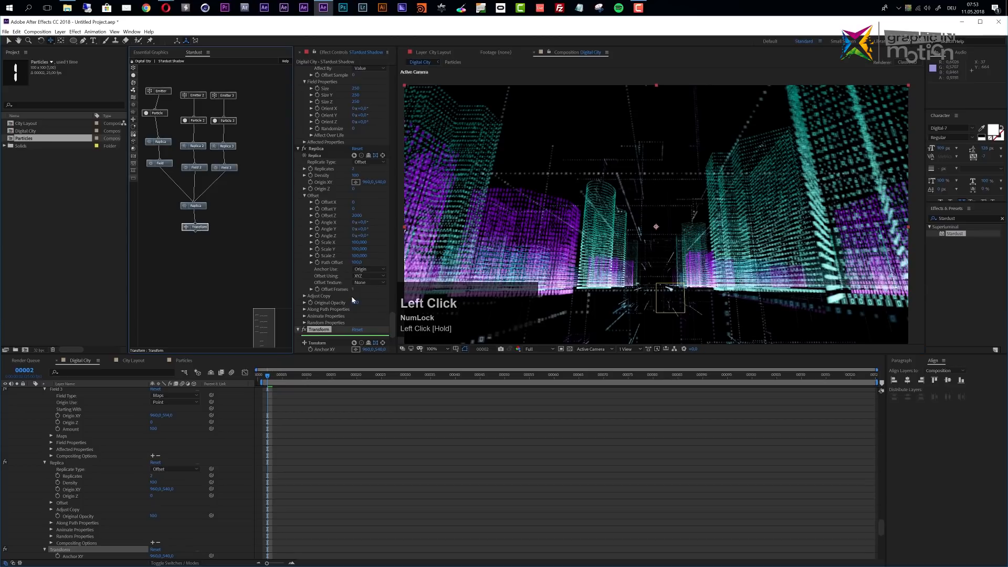
scroll(351, 299, "down", 5)
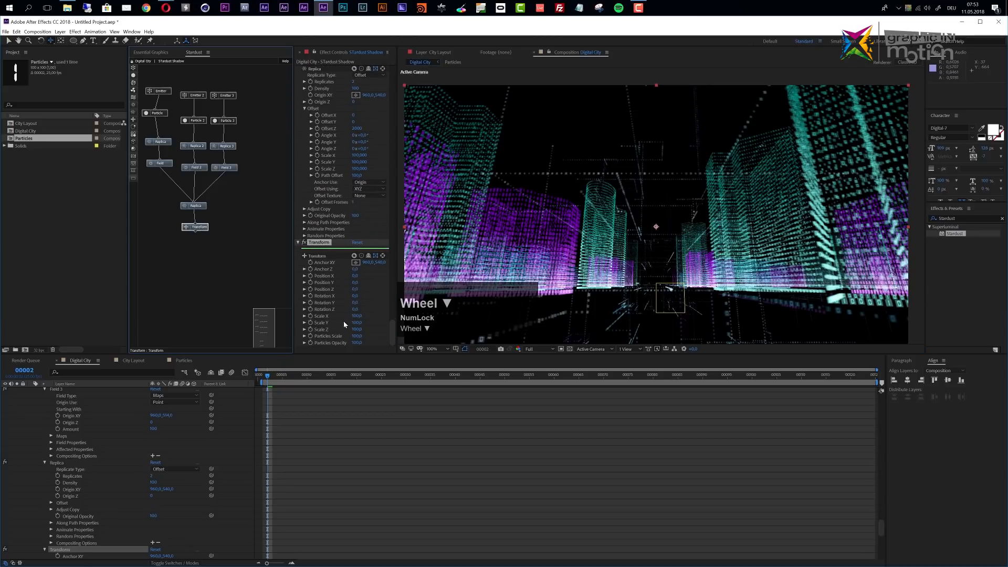
left_click(357, 322)
key("Left")
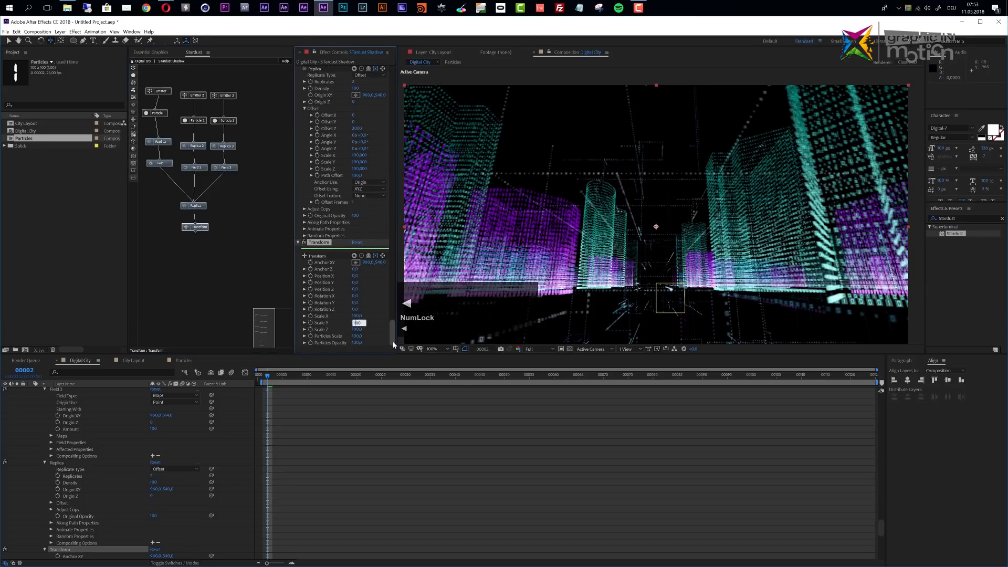
type("-")
key("Return")
scroll(697, 298, "down", 2)
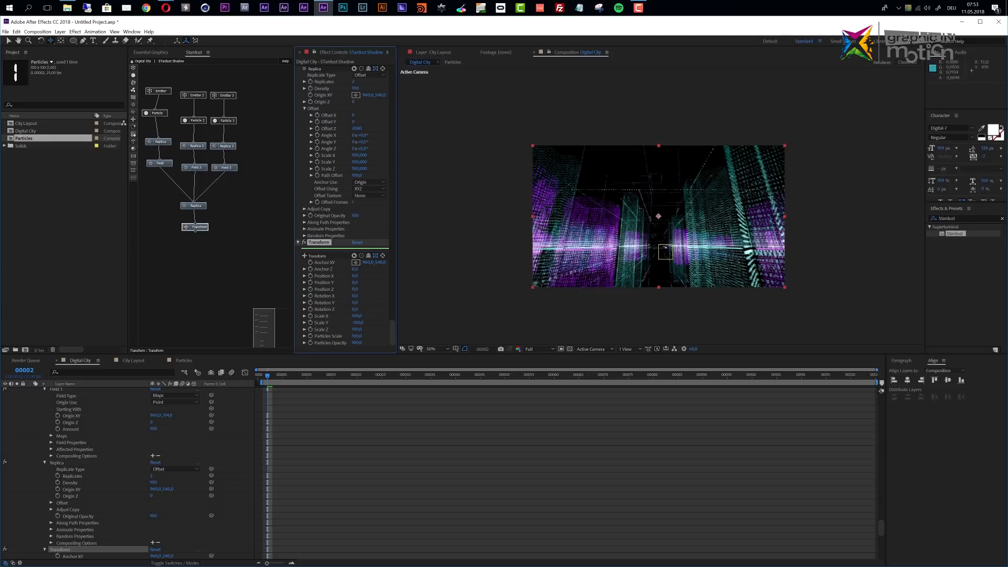
- Lower the opacity of the STardust Shadow layer to 40%
scroll(125, 477, "up", 5)
scroll(98, 462, "up", 3)
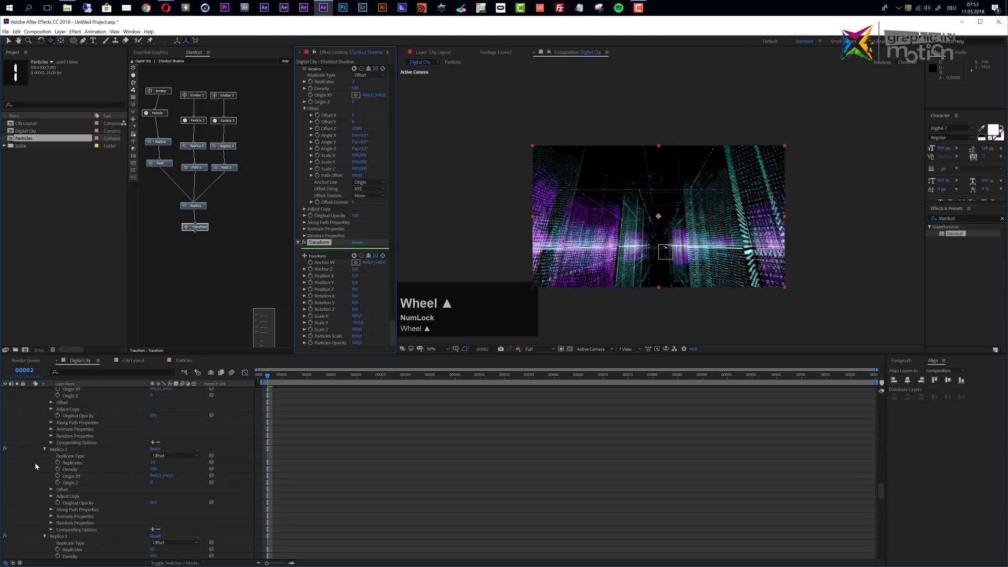
key("u")
left_click(73, 417)
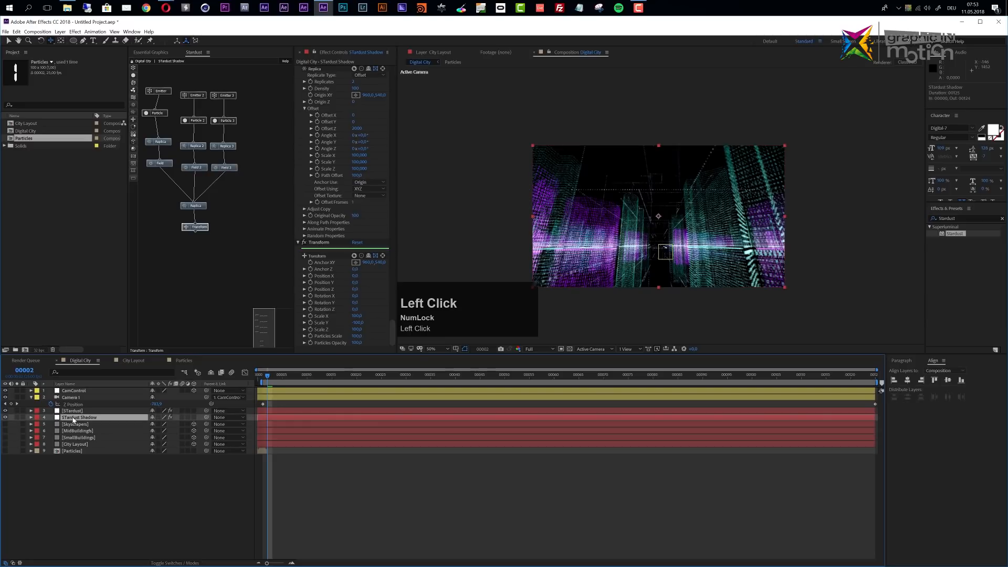
key("t")
left_click(154, 424)
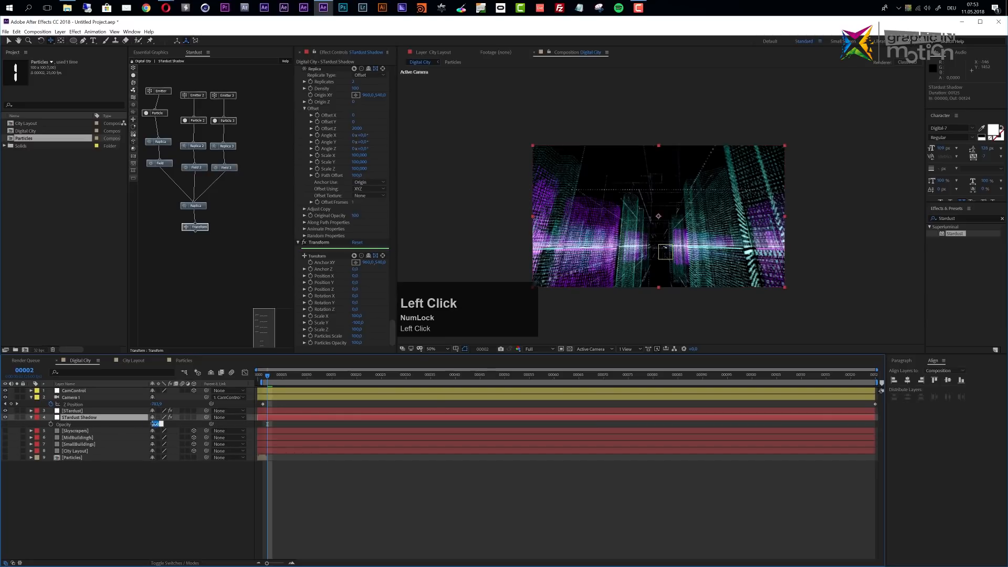
type("40")
key("Return")
scroll(660, 206, "up", 2)
key("space")
left_click_drag(693, 288, 705, 208)
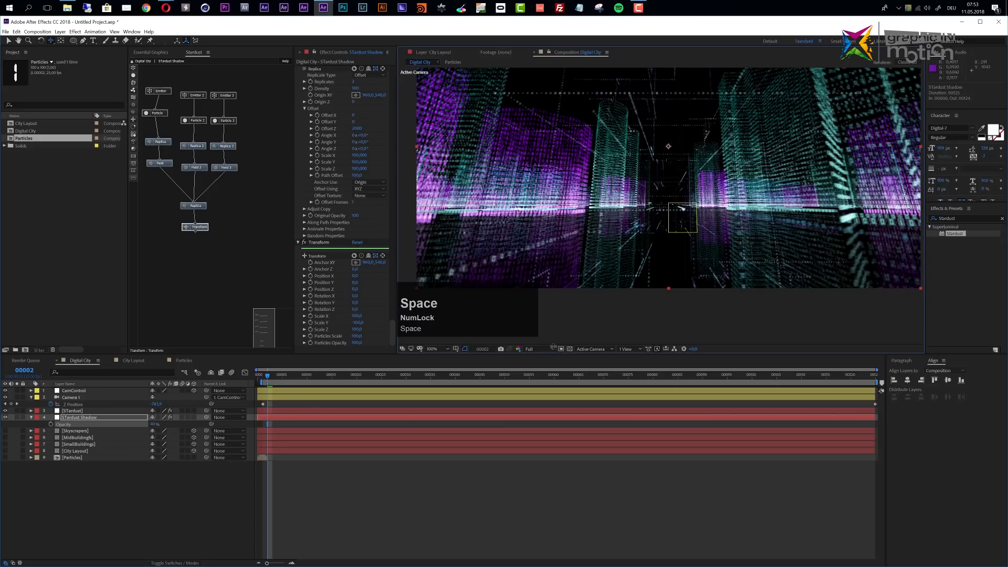
- Apply a Directional Blur effect to the STardust Shadow layer and set its Blur Length to 5
left_click(963, 219)
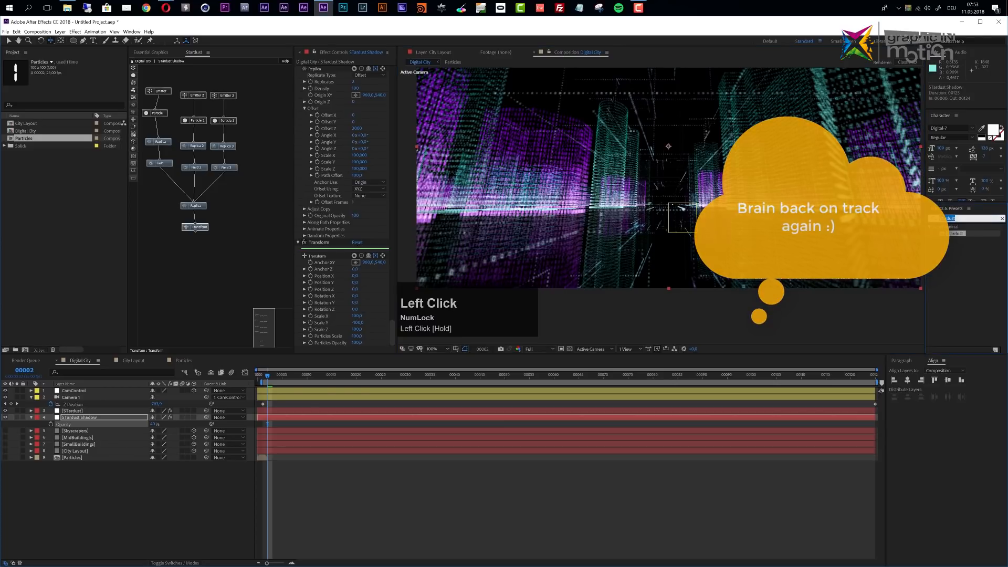
type("Dirte")
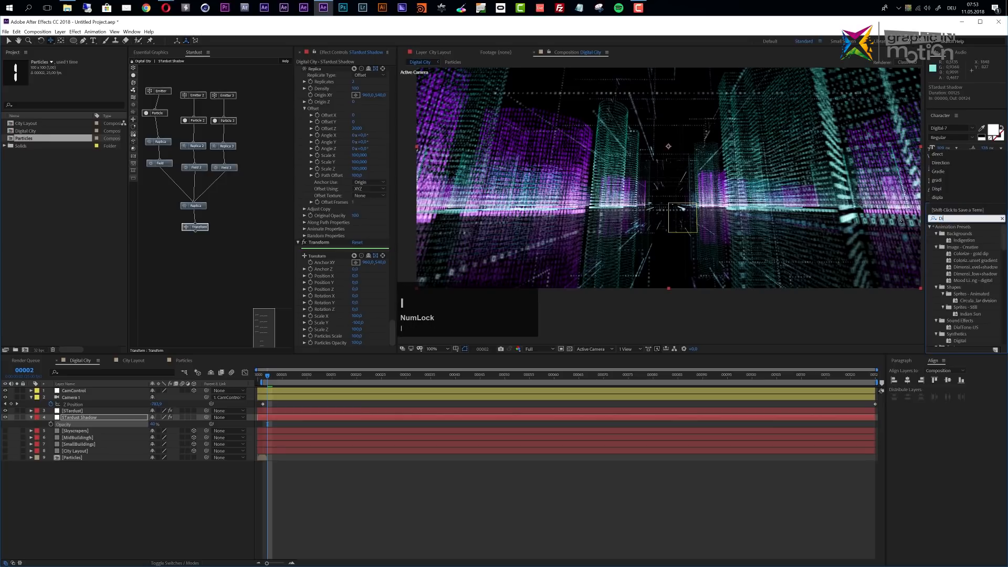
key("BackSpace")
key("BackSpace")
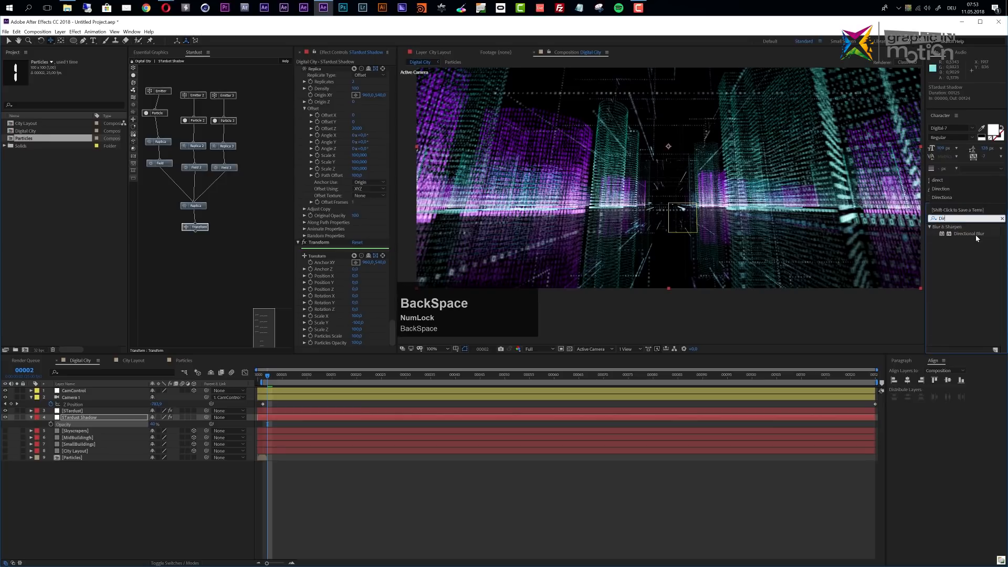
left_click_drag(975, 235, 113, 417)
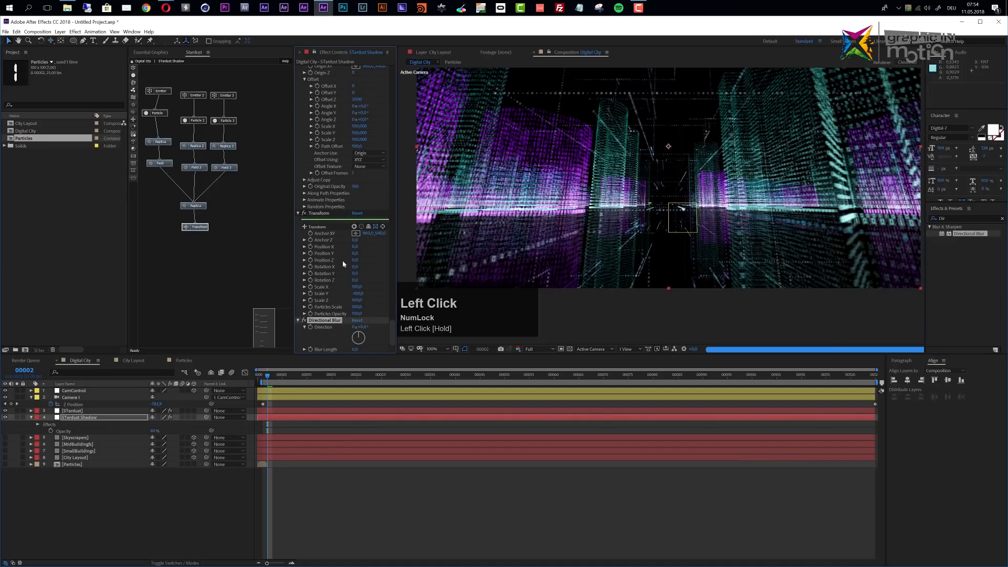
scroll(360, 342, "down", 1)
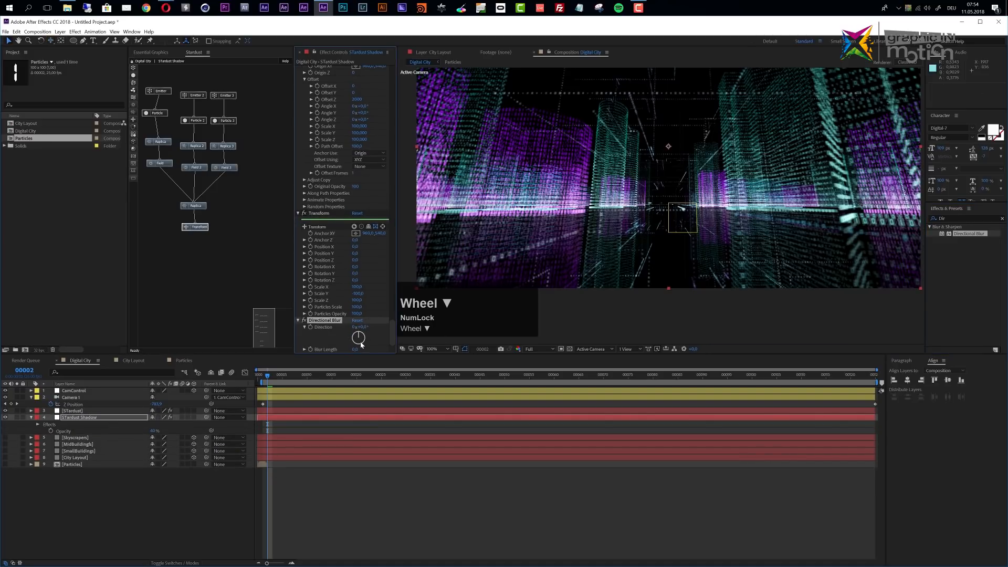
left_click(356, 349)
type("5")
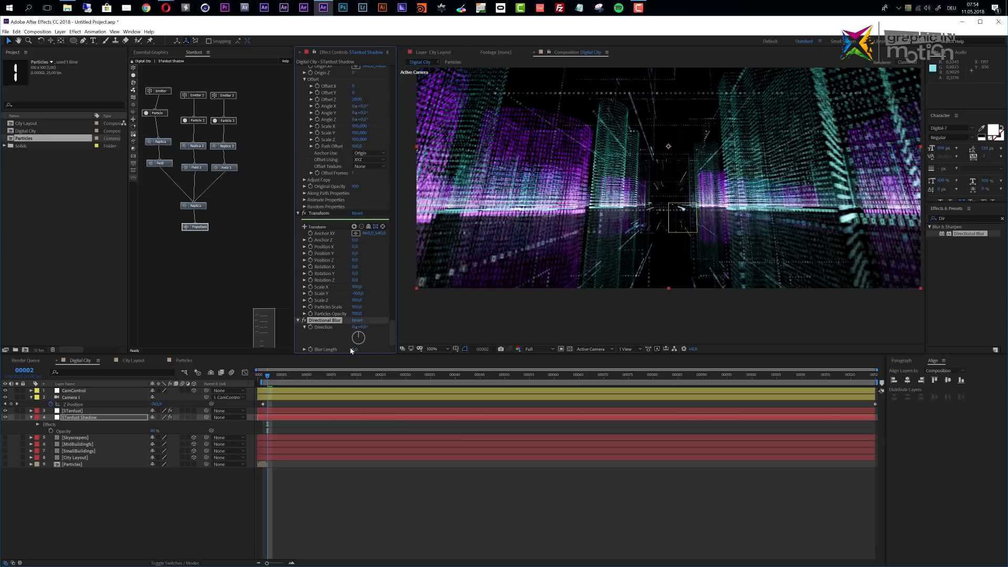
scroll(701, 215, "down", 2)
scroll(701, 215, "up", 2)
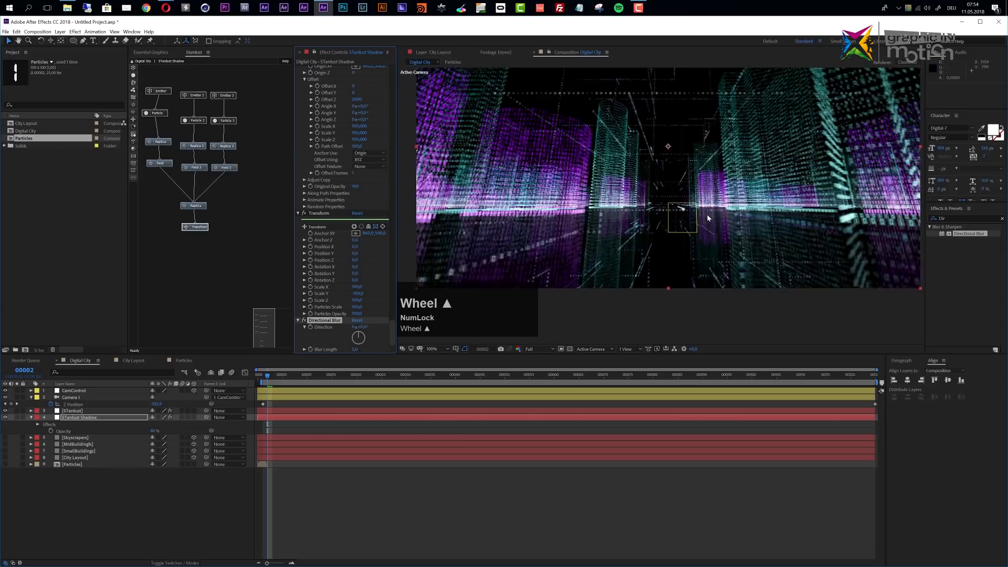
key("space")
left_click_drag(706, 186, 708, 219)
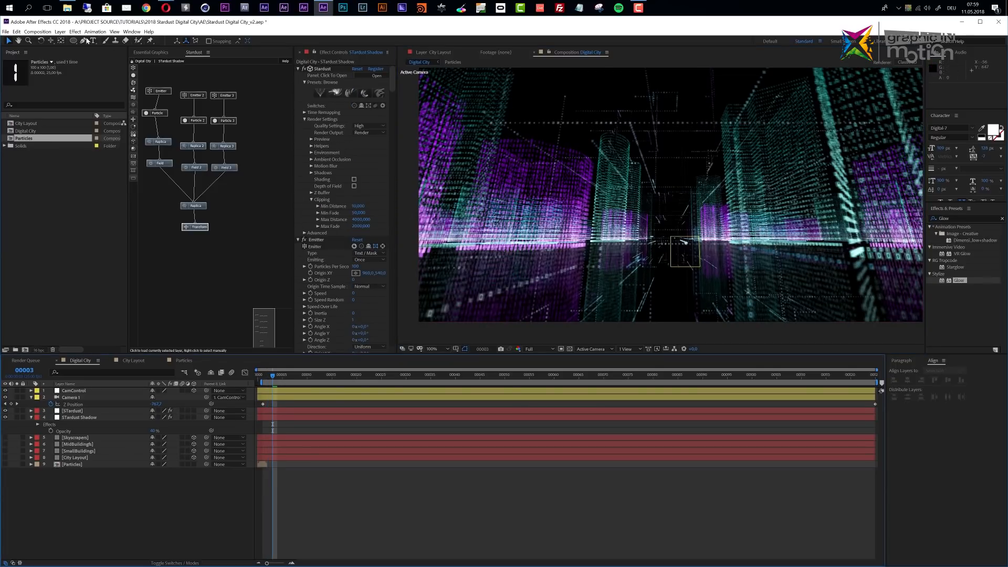
- Create a new adjustment layer and place it between Camera 1 and the STardust layer
left_click(59, 31)
mouse_move(66, 40)
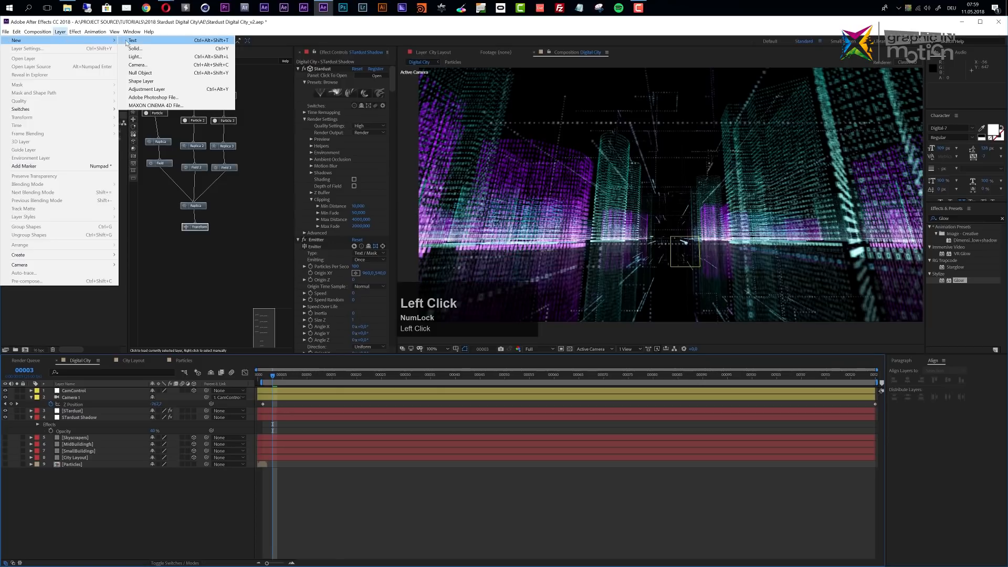
left_click(139, 89)
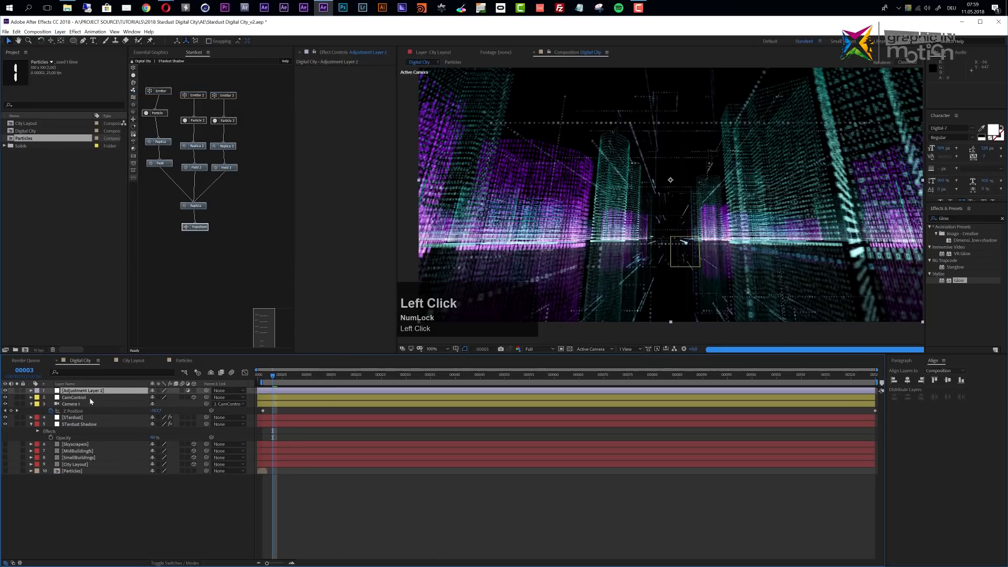
left_click_drag(89, 393, 89, 413)
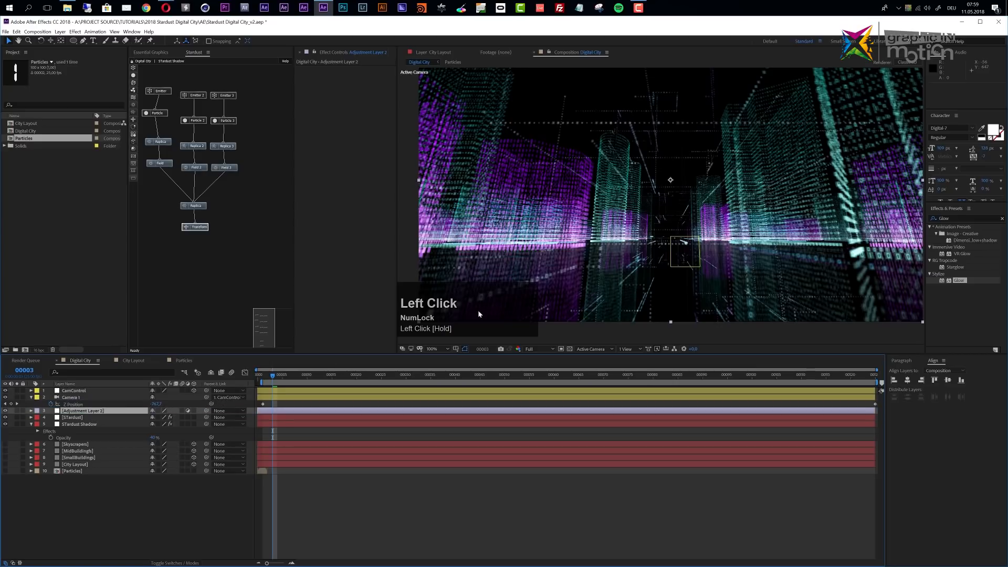
- Apply the Stylize Glow effect to the adjustment layer and set its Glow Radius to 150
left_click(955, 219)
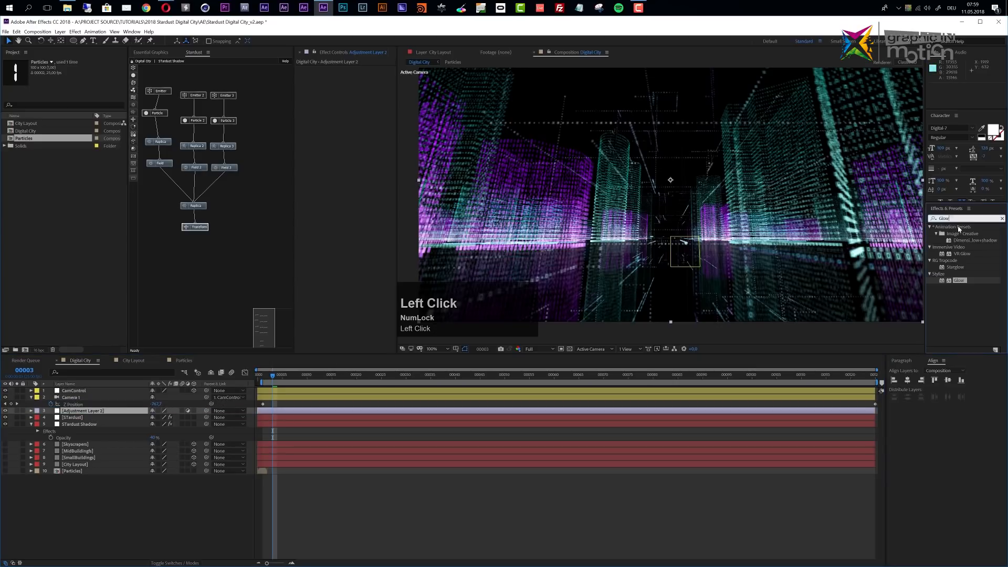
left_click_drag(962, 282, 100, 414)
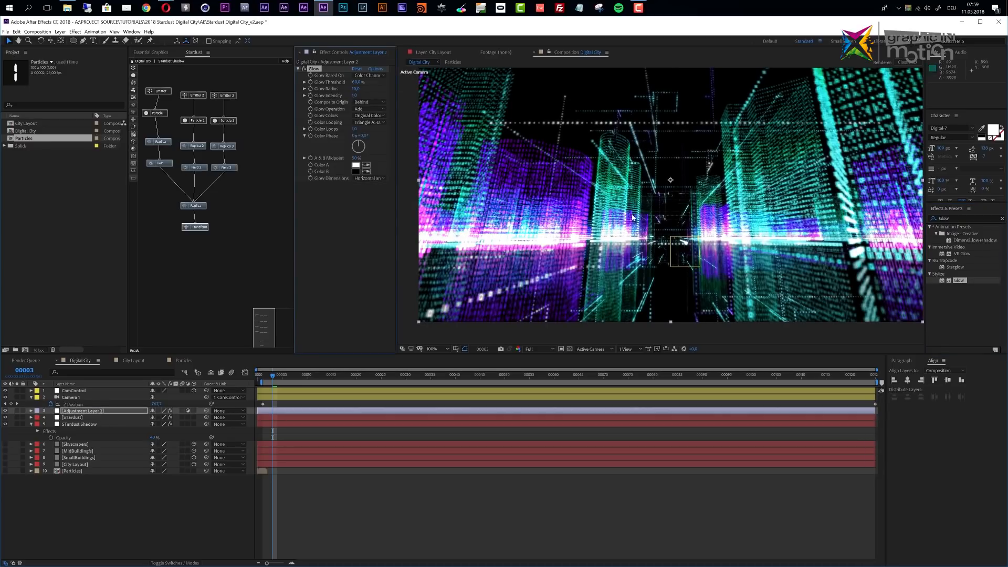
left_click(356, 89)
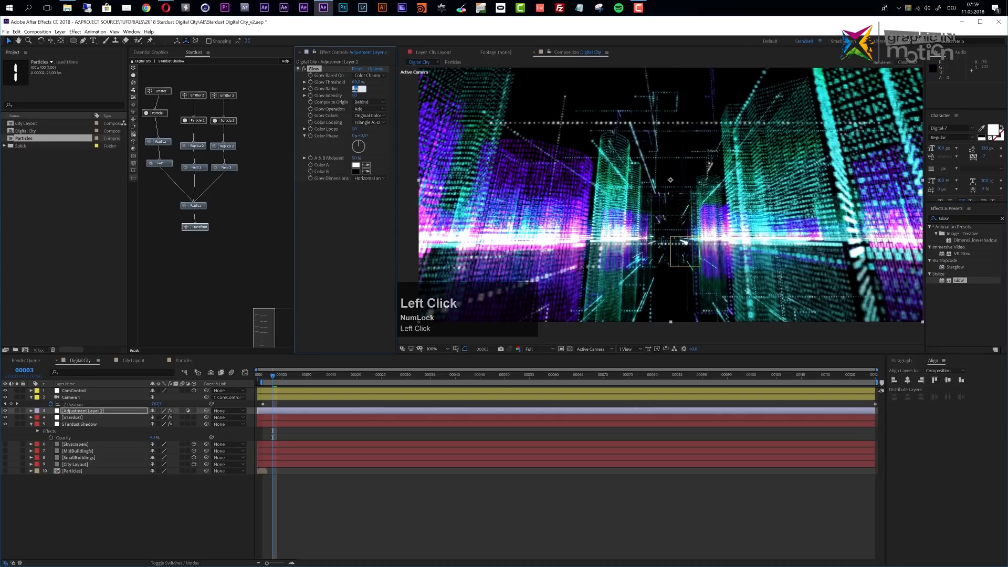
type("150")
key("Return")
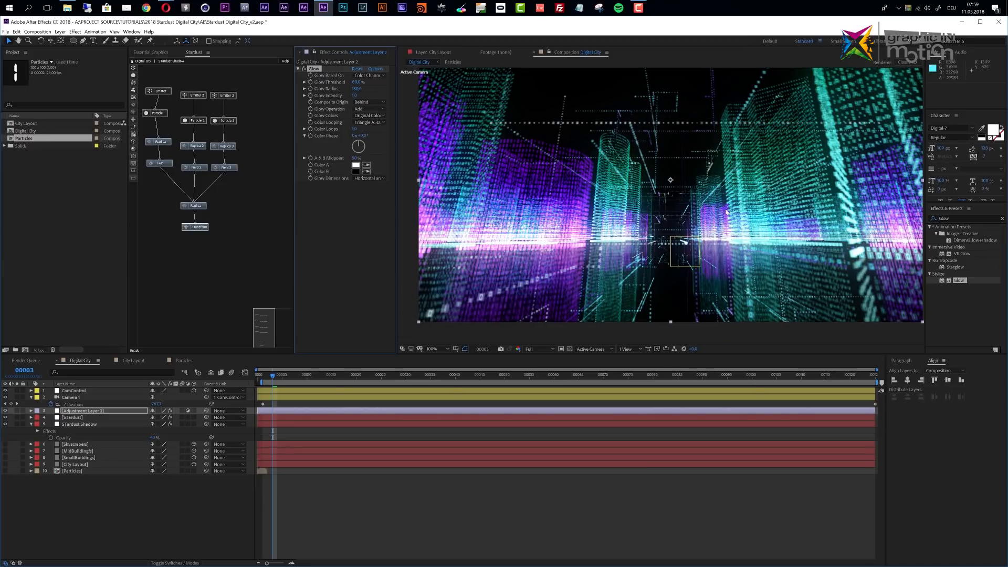
- Change the adjustment layer's Glow Operation to Screen and set its Glow Threshold to 45%
left_click(365, 108)
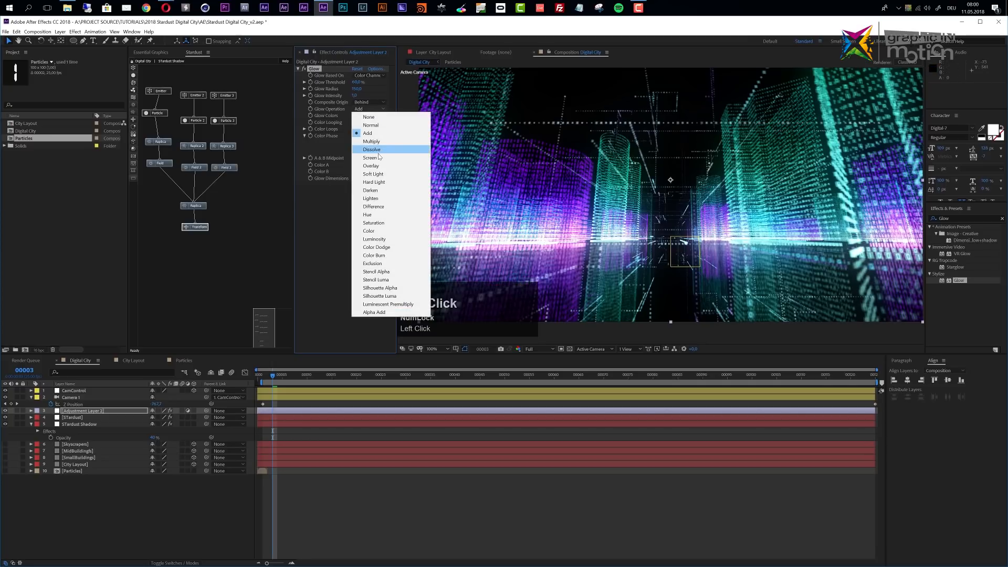
left_click(378, 158)
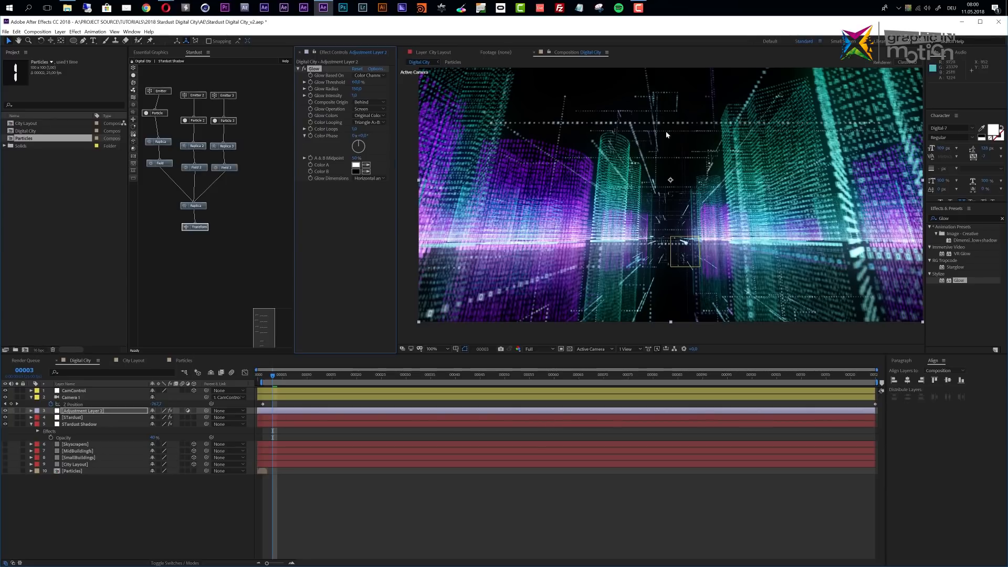
left_click(358, 83)
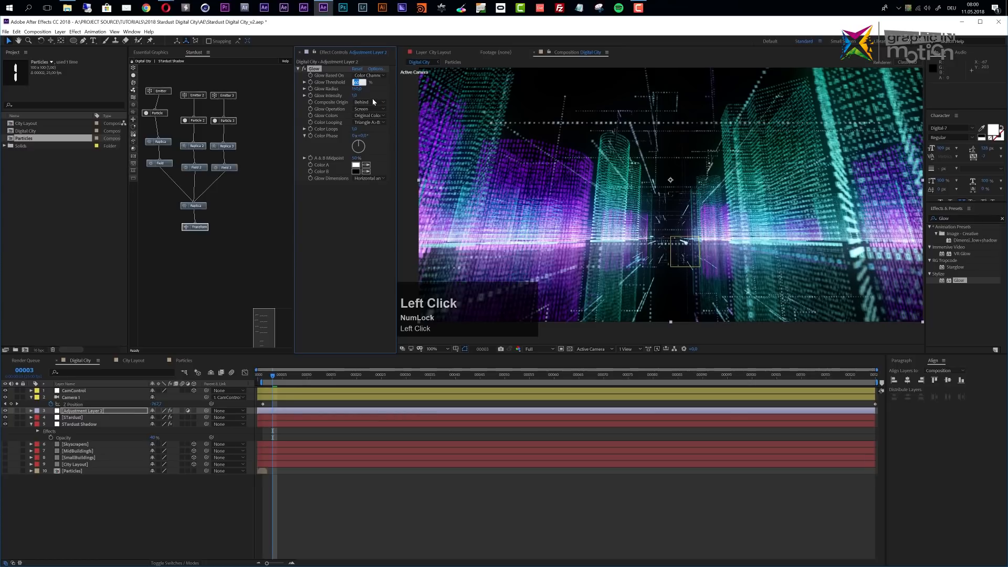
type("45")
key("Return")
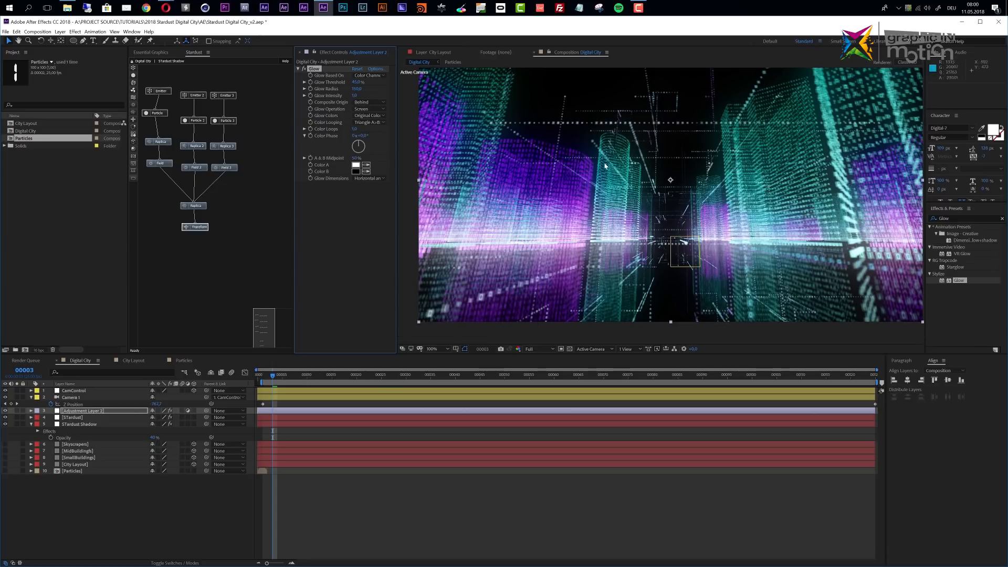
- Set the Glow Intensity on the adjustment layer to 0.7
left_click(355, 95)
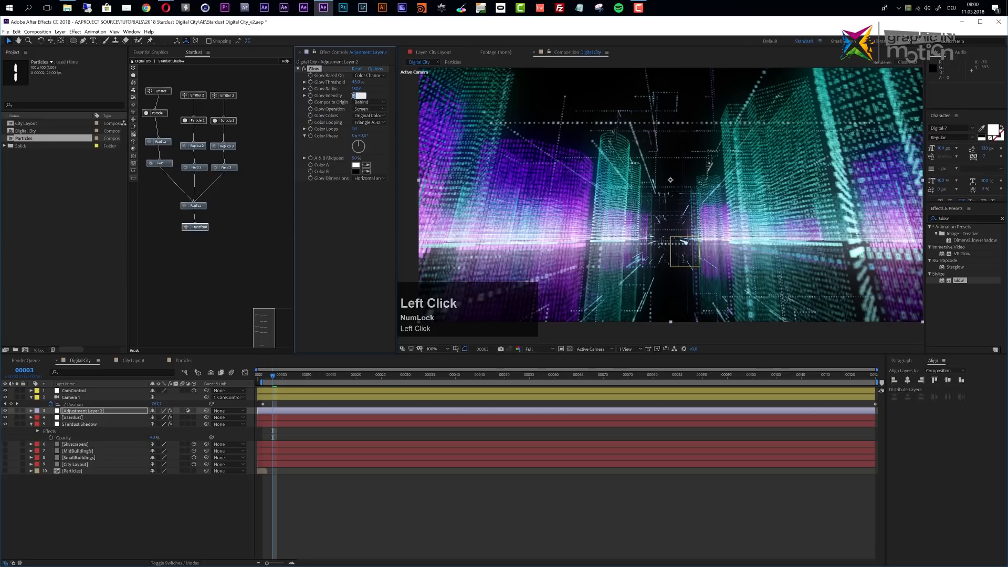
type("0,7")
key("Return")
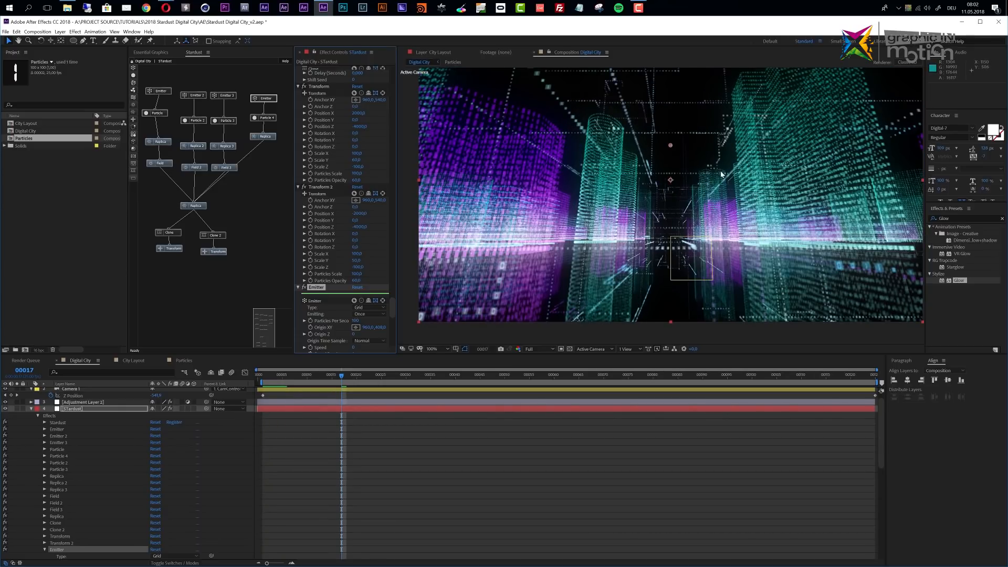
- Examine the Emitting options of the separate fourth Emitter node in the STardust layer's effect settings
left_click(270, 98)
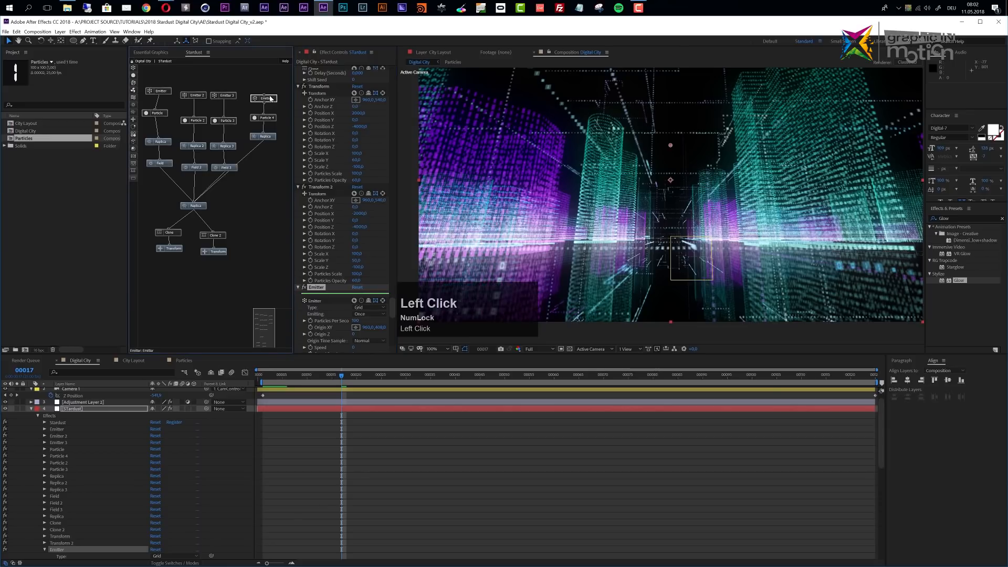
left_click(82, 410)
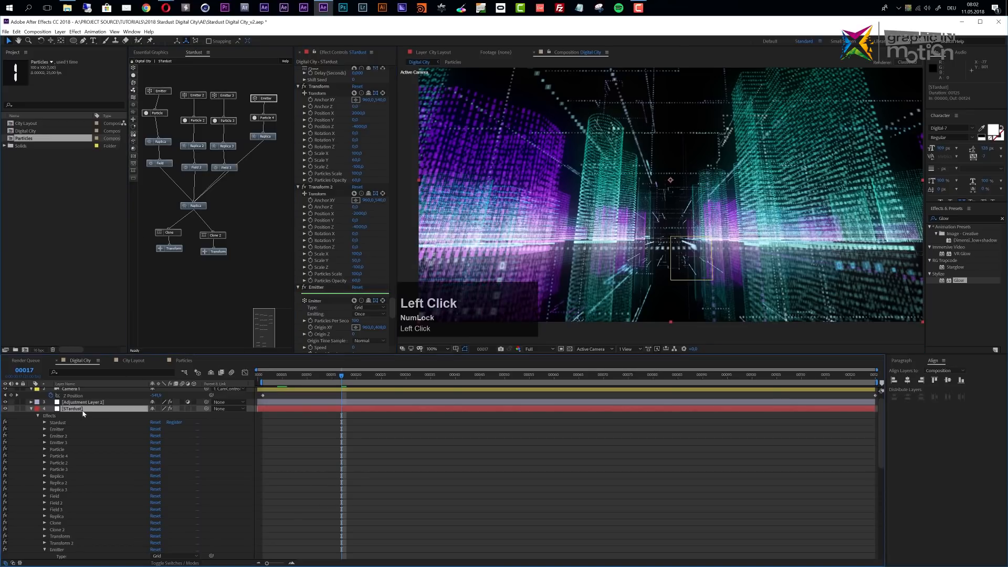
left_click(271, 100)
scroll(310, 292, "down", 1)
left_click(360, 297)
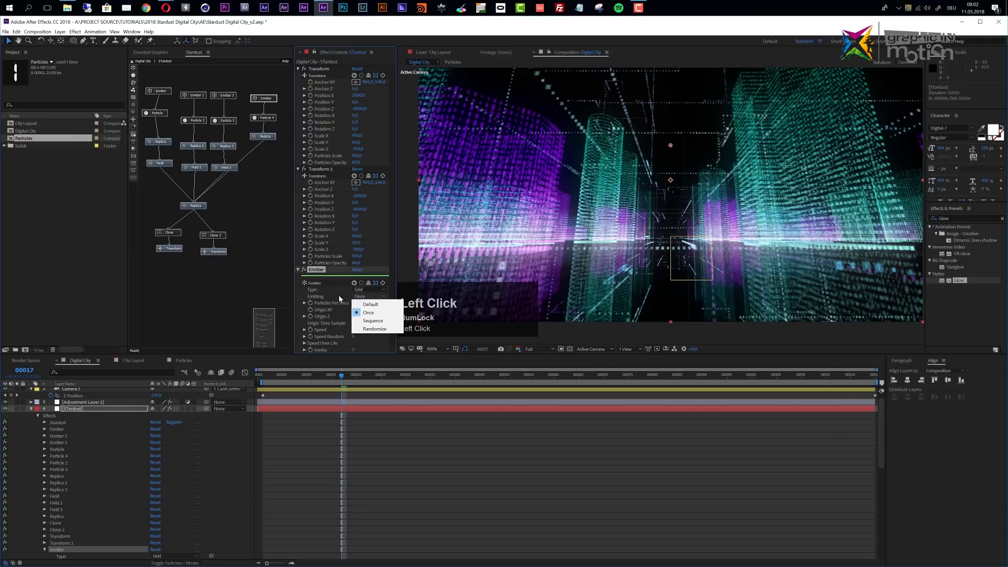
left_click(364, 297)
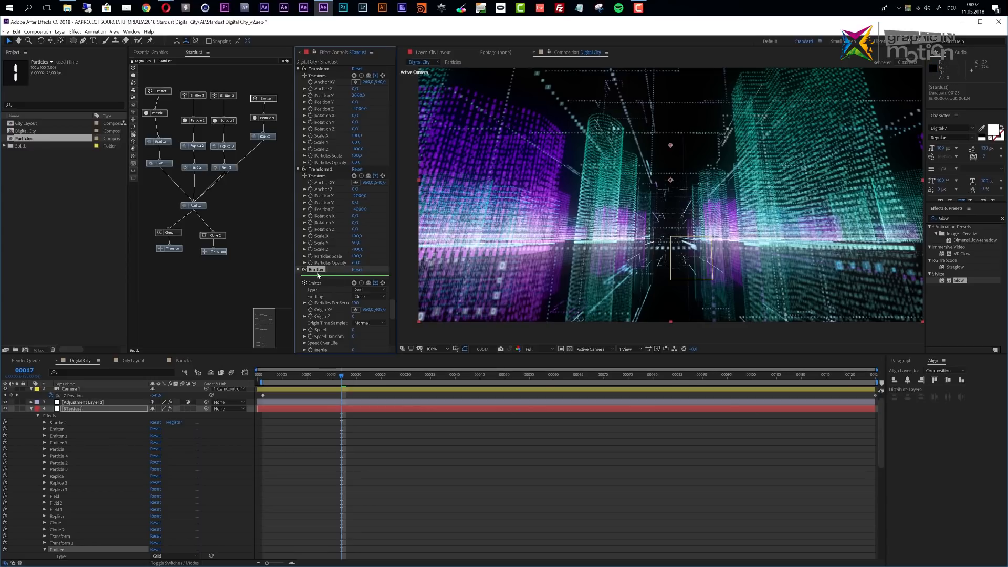
left_click(317, 272)
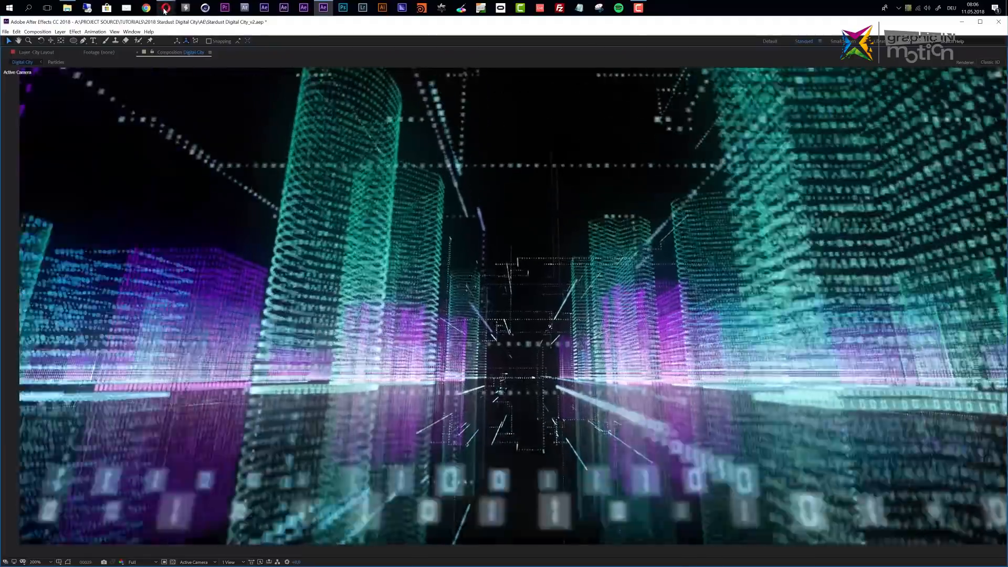
- Switch to the web browser and look through the tutorial gallery on graphicinmotion.com's Tutorials page
left_click(165, 9)
left_click(134, 51)
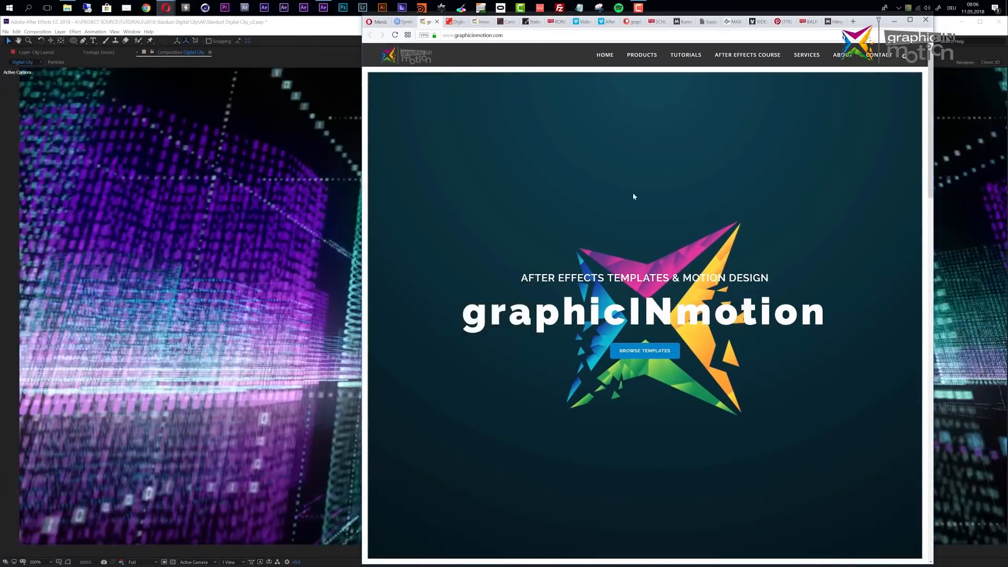
scroll(656, 242, "down", 10)
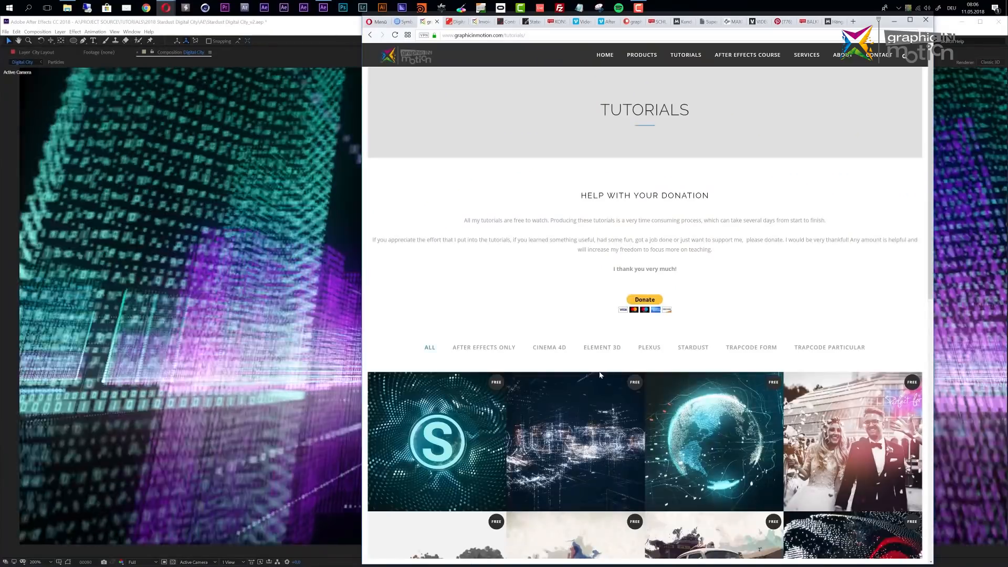
scroll(600, 374, "down", 5)
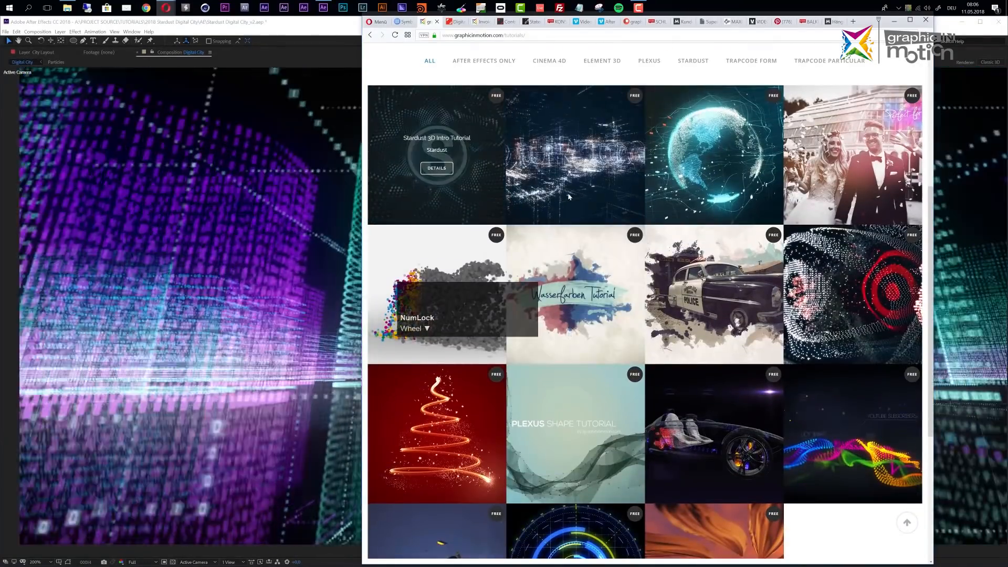
scroll(828, 419, "down", 1)
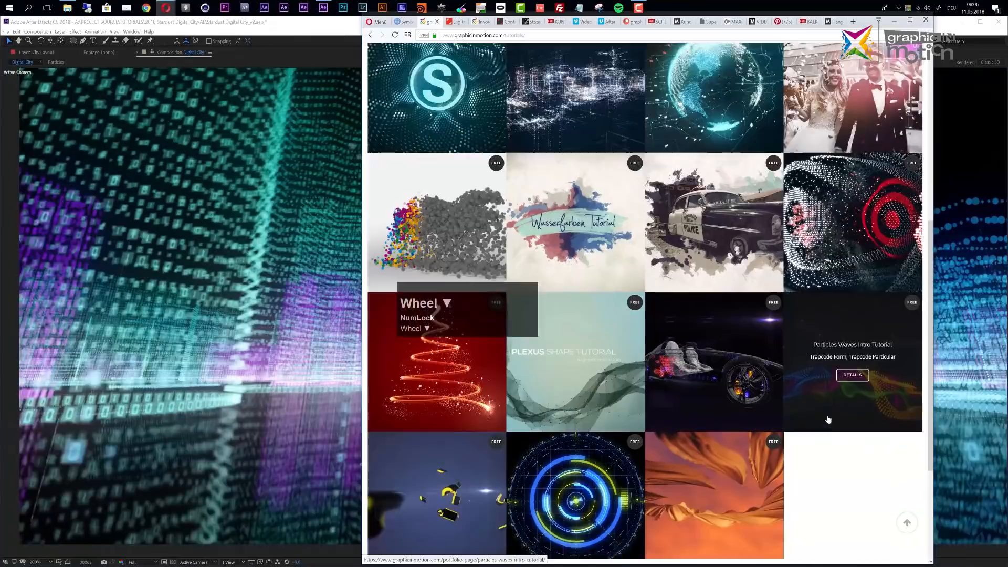
scroll(828, 419, "down", 2)
scroll(735, 340, "up", 8)
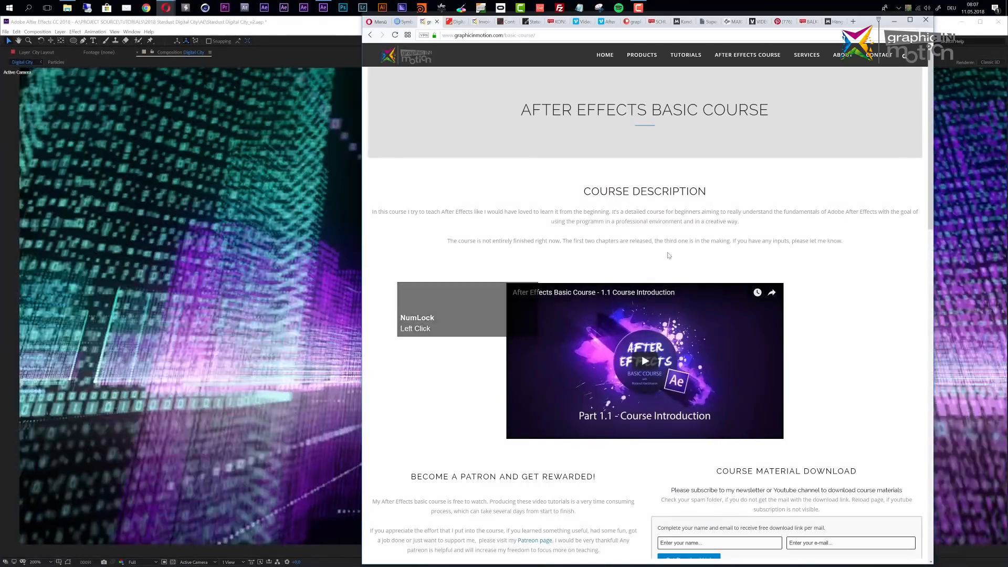
- Look through the After Effects Basic Course page, including its material download section and lesson list
scroll(869, 332, "down", 4)
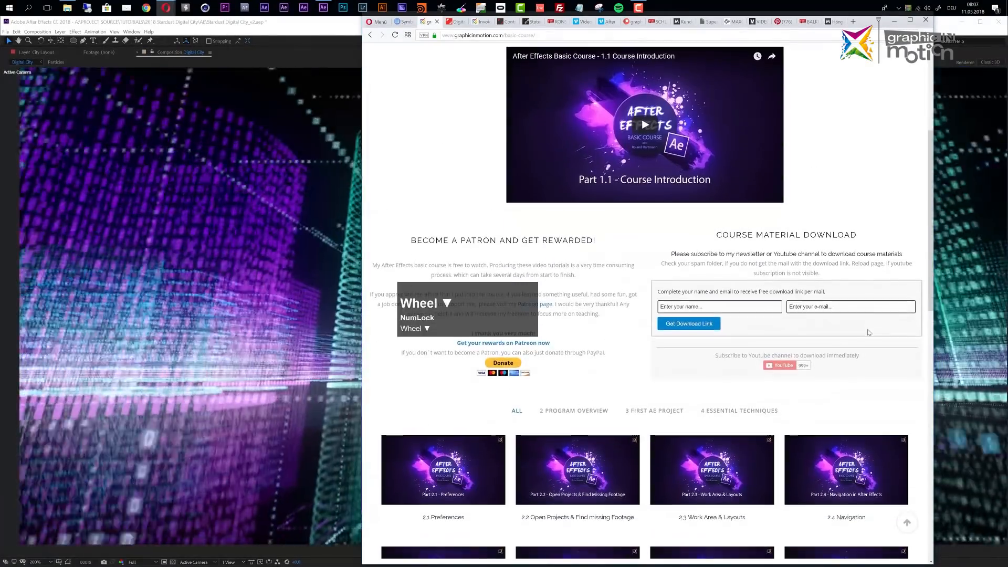
scroll(621, 334, "down", 4)
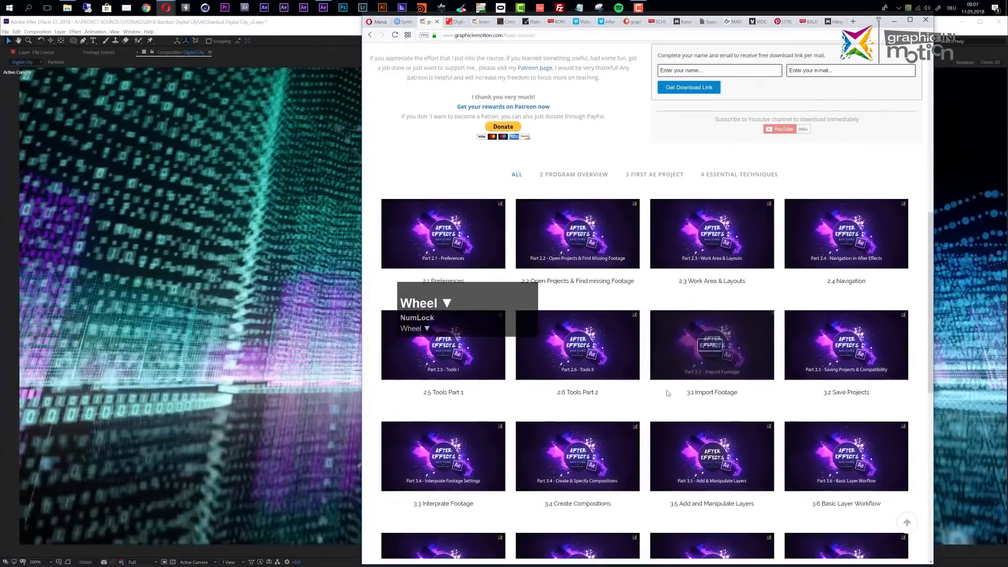
scroll(798, 298, "up", 8)
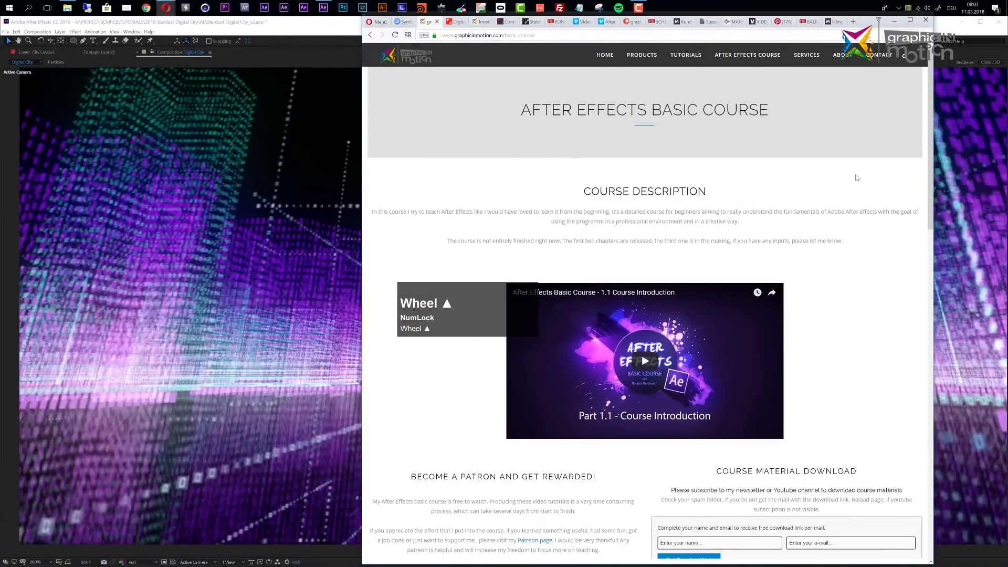